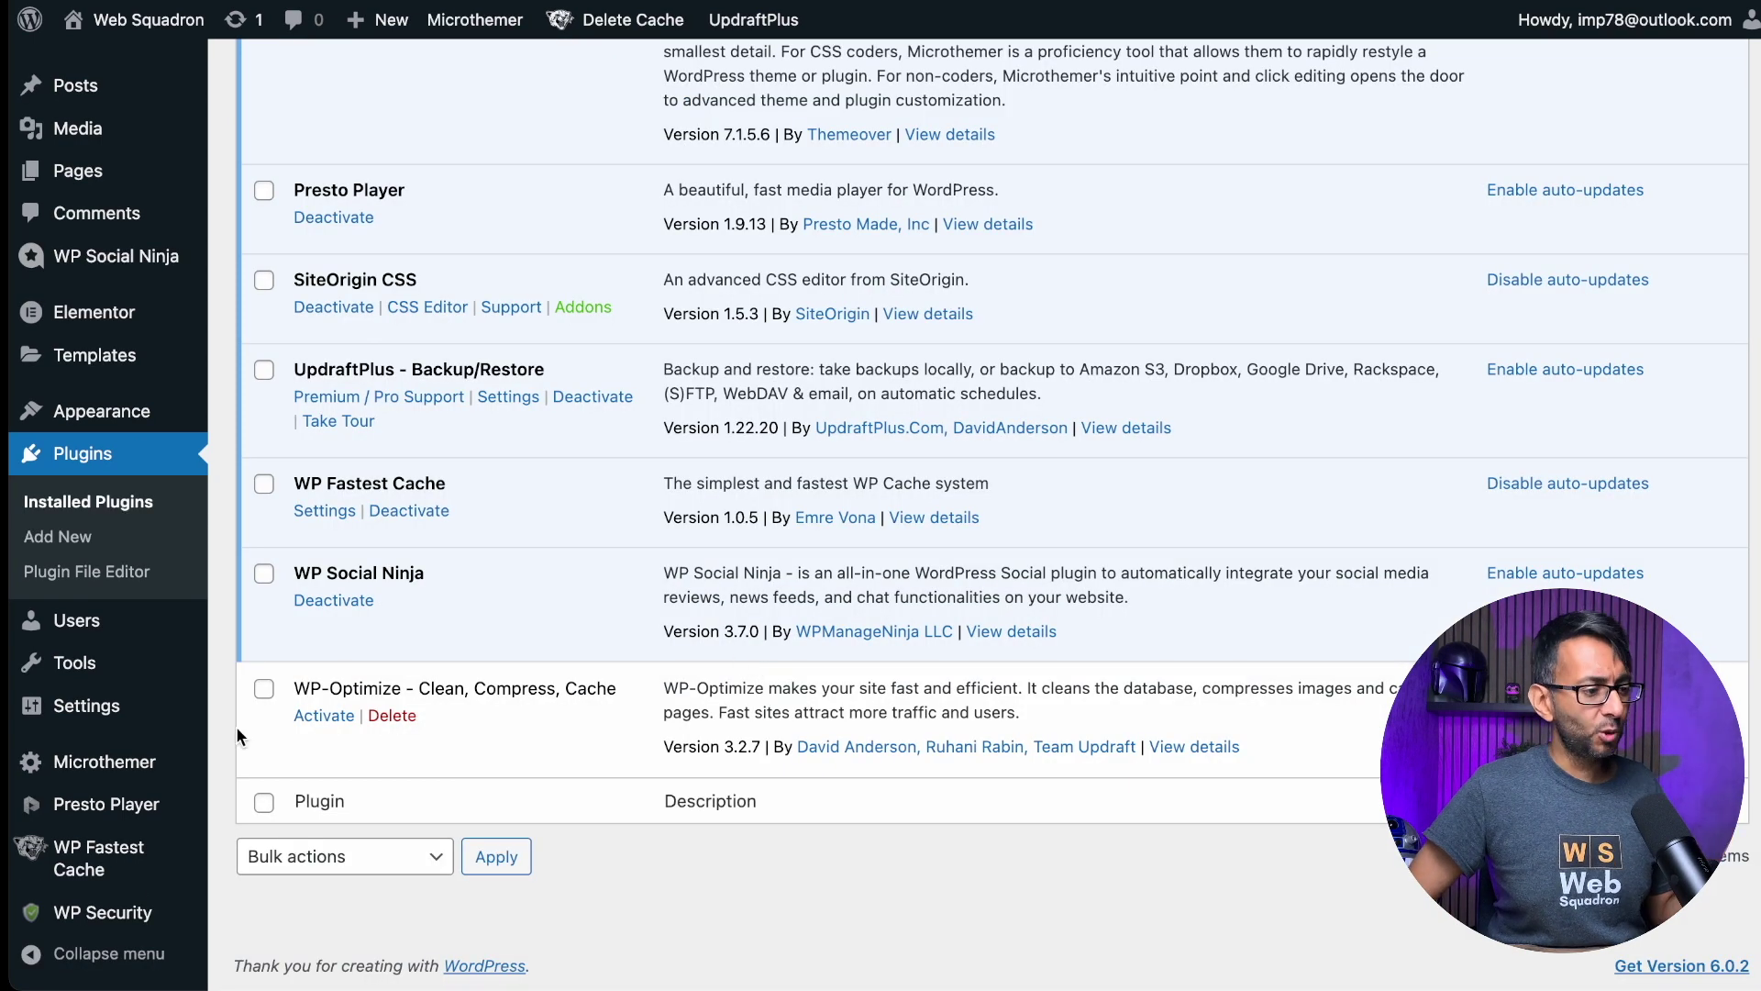
Bring up the WP Security entry in the WordPress admin sidebar
{"action": "mouse_move", "coordinate": [156, 762]}
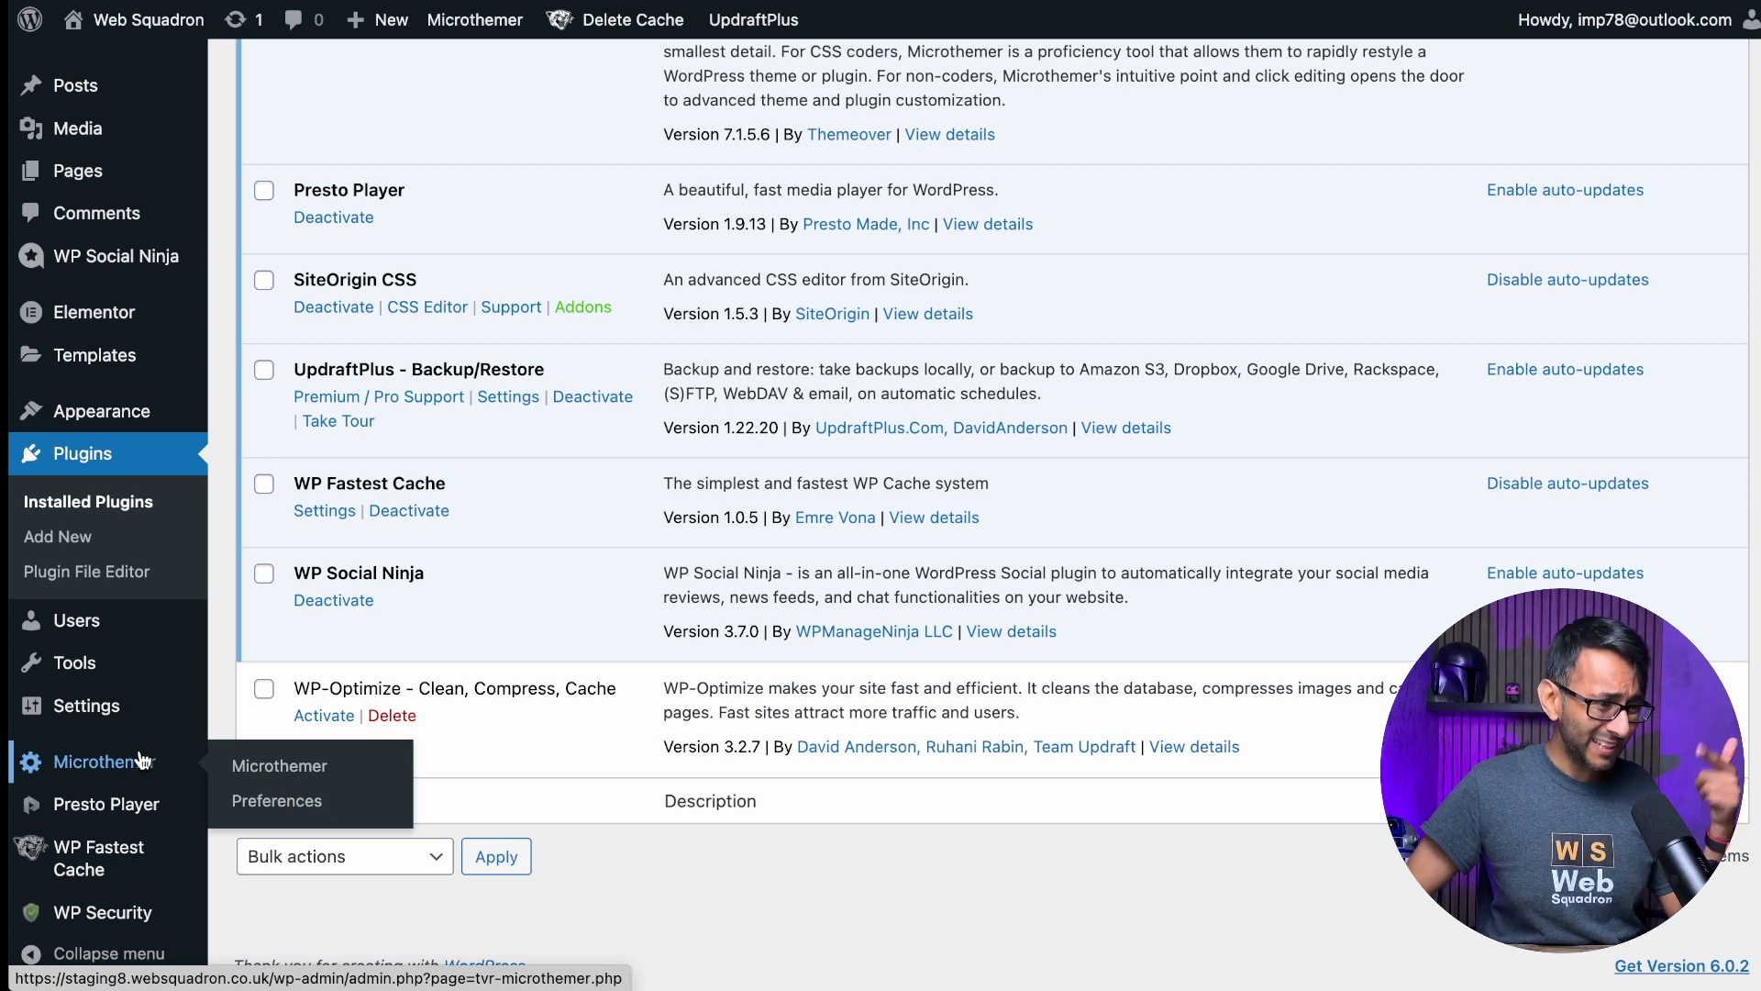
{"action": "mouse_move", "coordinate": [104, 922]}
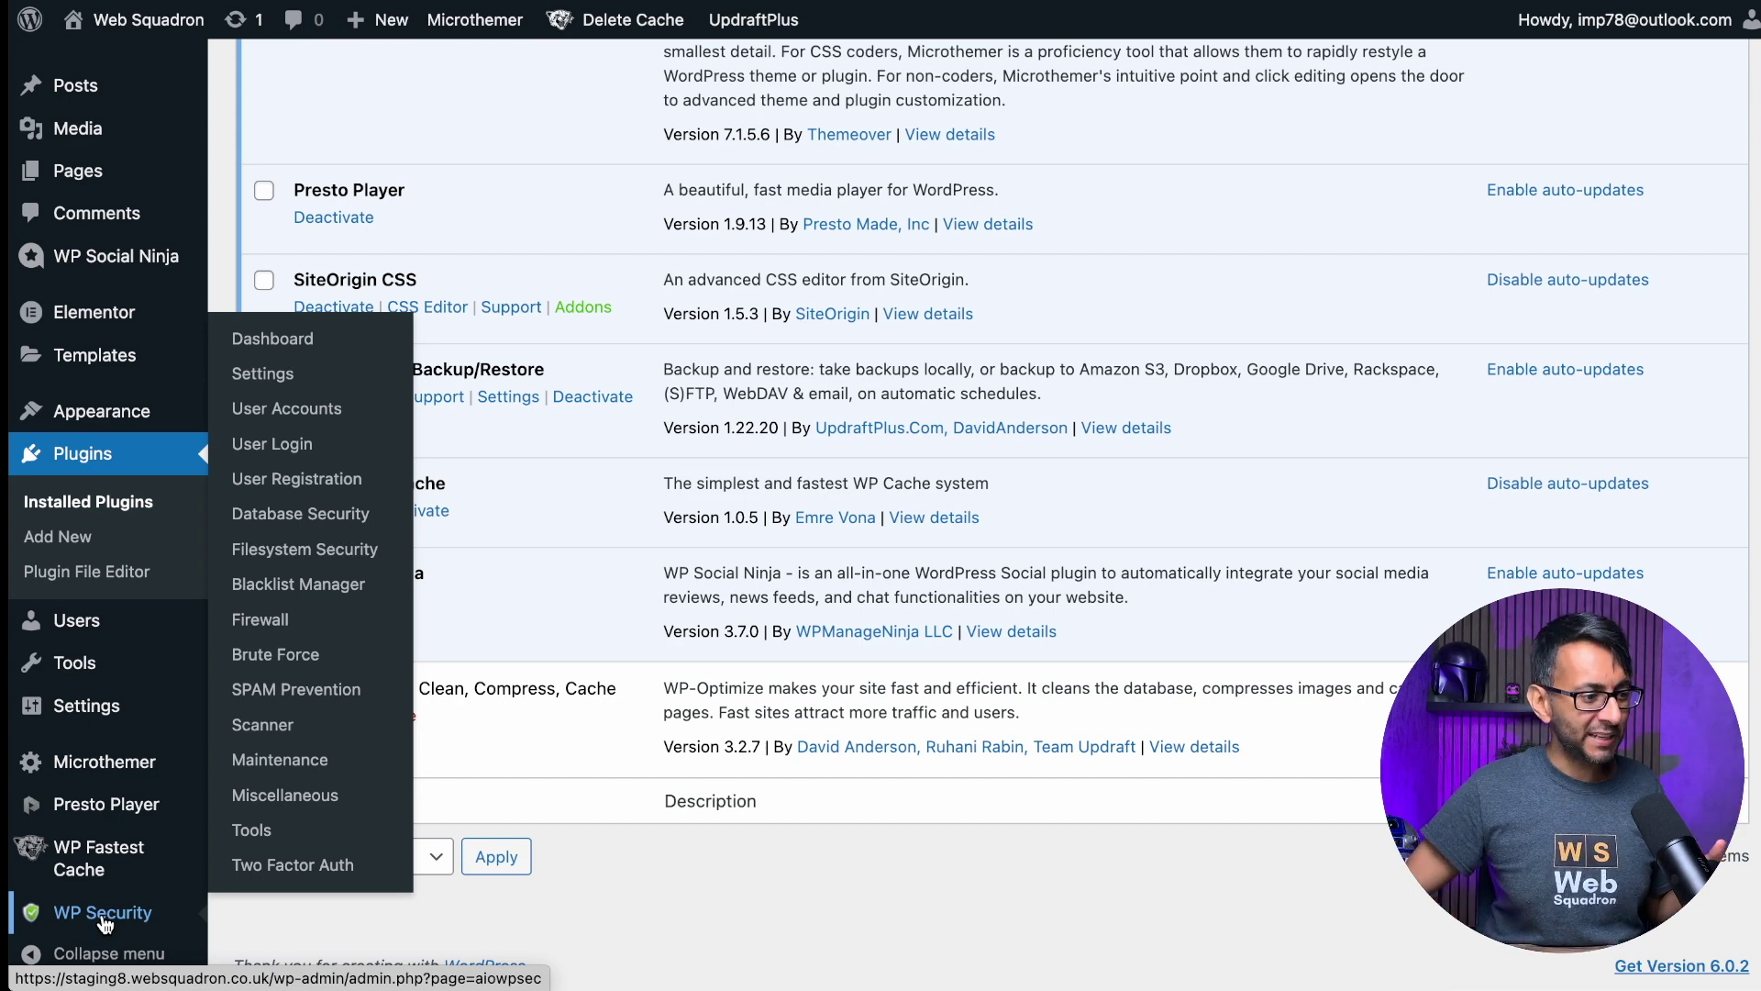
Open the WP Security dashboard and look over its overview
{"action": "left_click", "coordinate": [103, 922]}
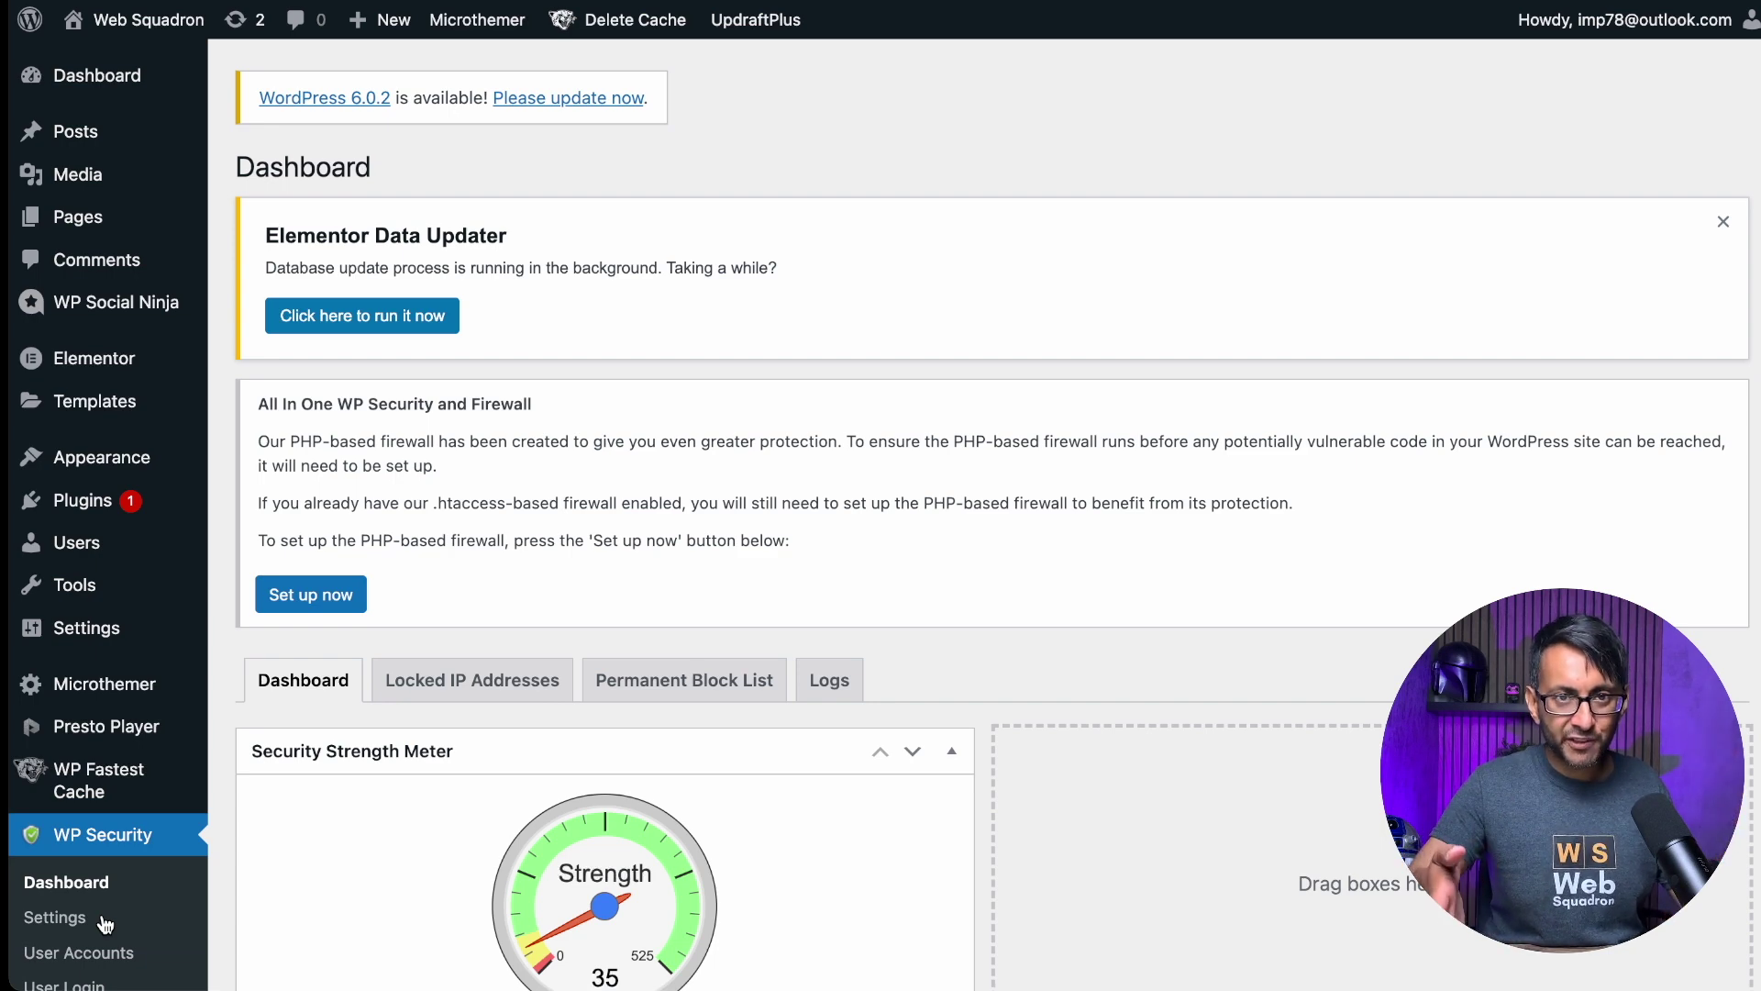
{"action": "scroll", "coordinate": [563, 791], "scroll_direction": "down", "scroll_amount": 6}
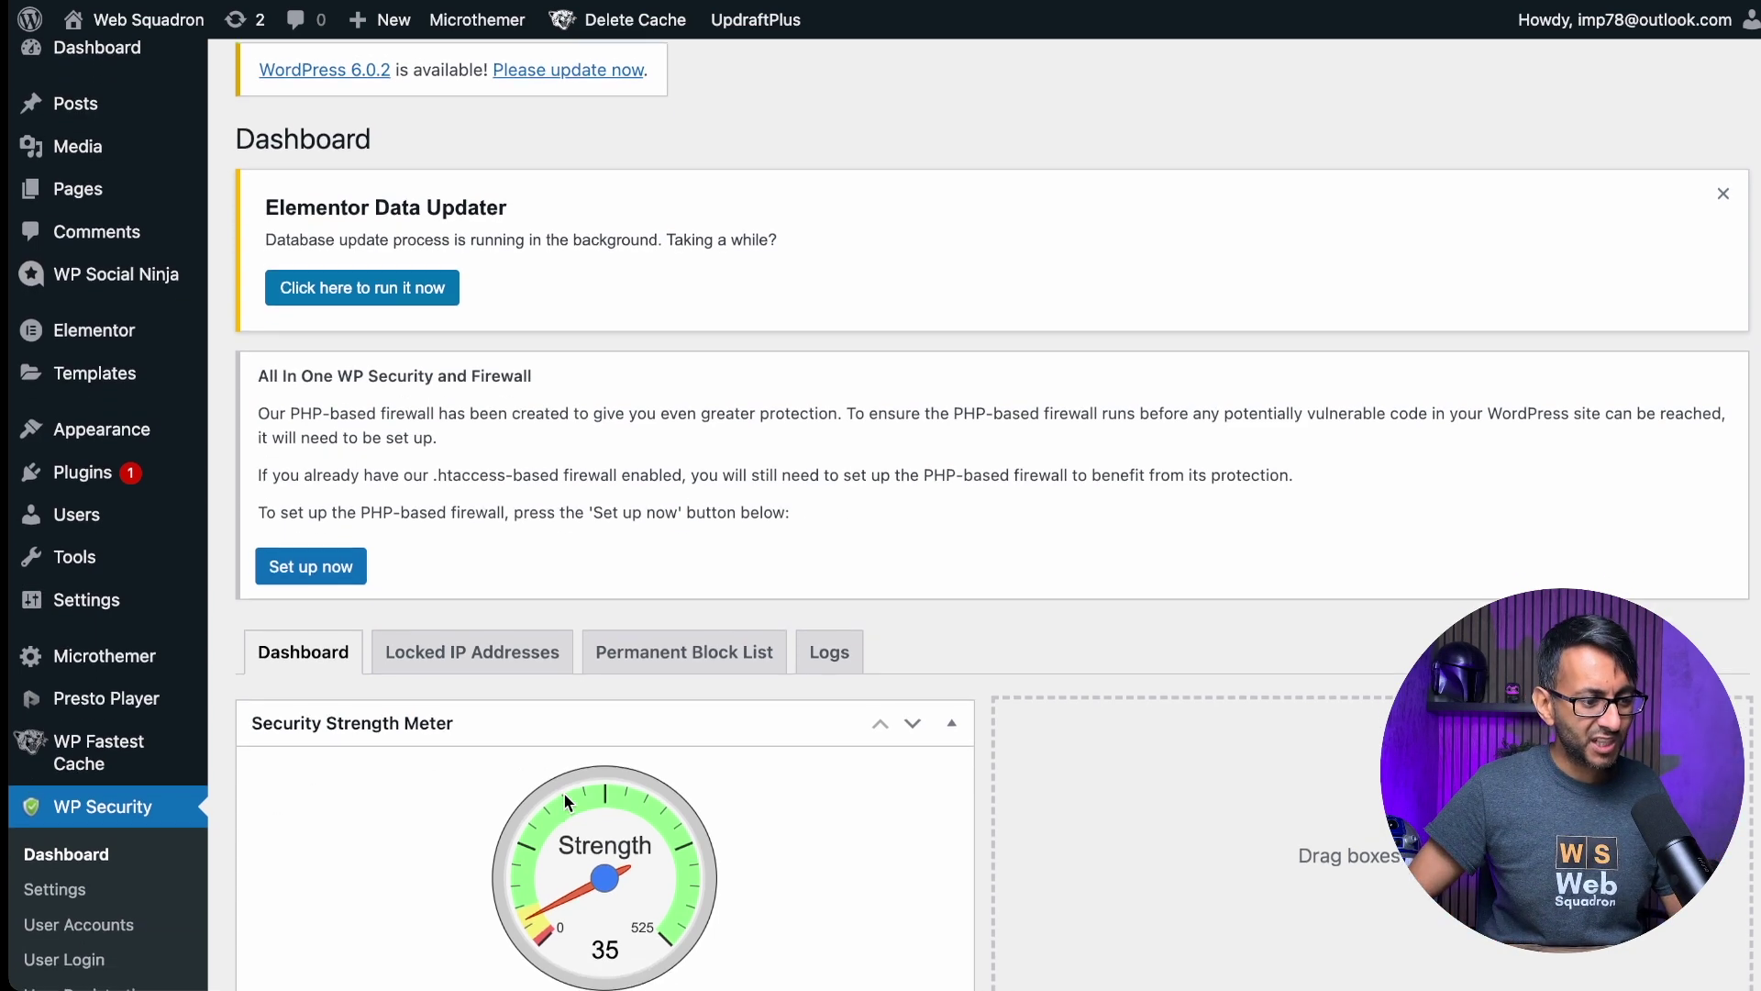
{"action": "scroll", "coordinate": [782, 561], "scroll_direction": "up", "scroll_amount": 1}
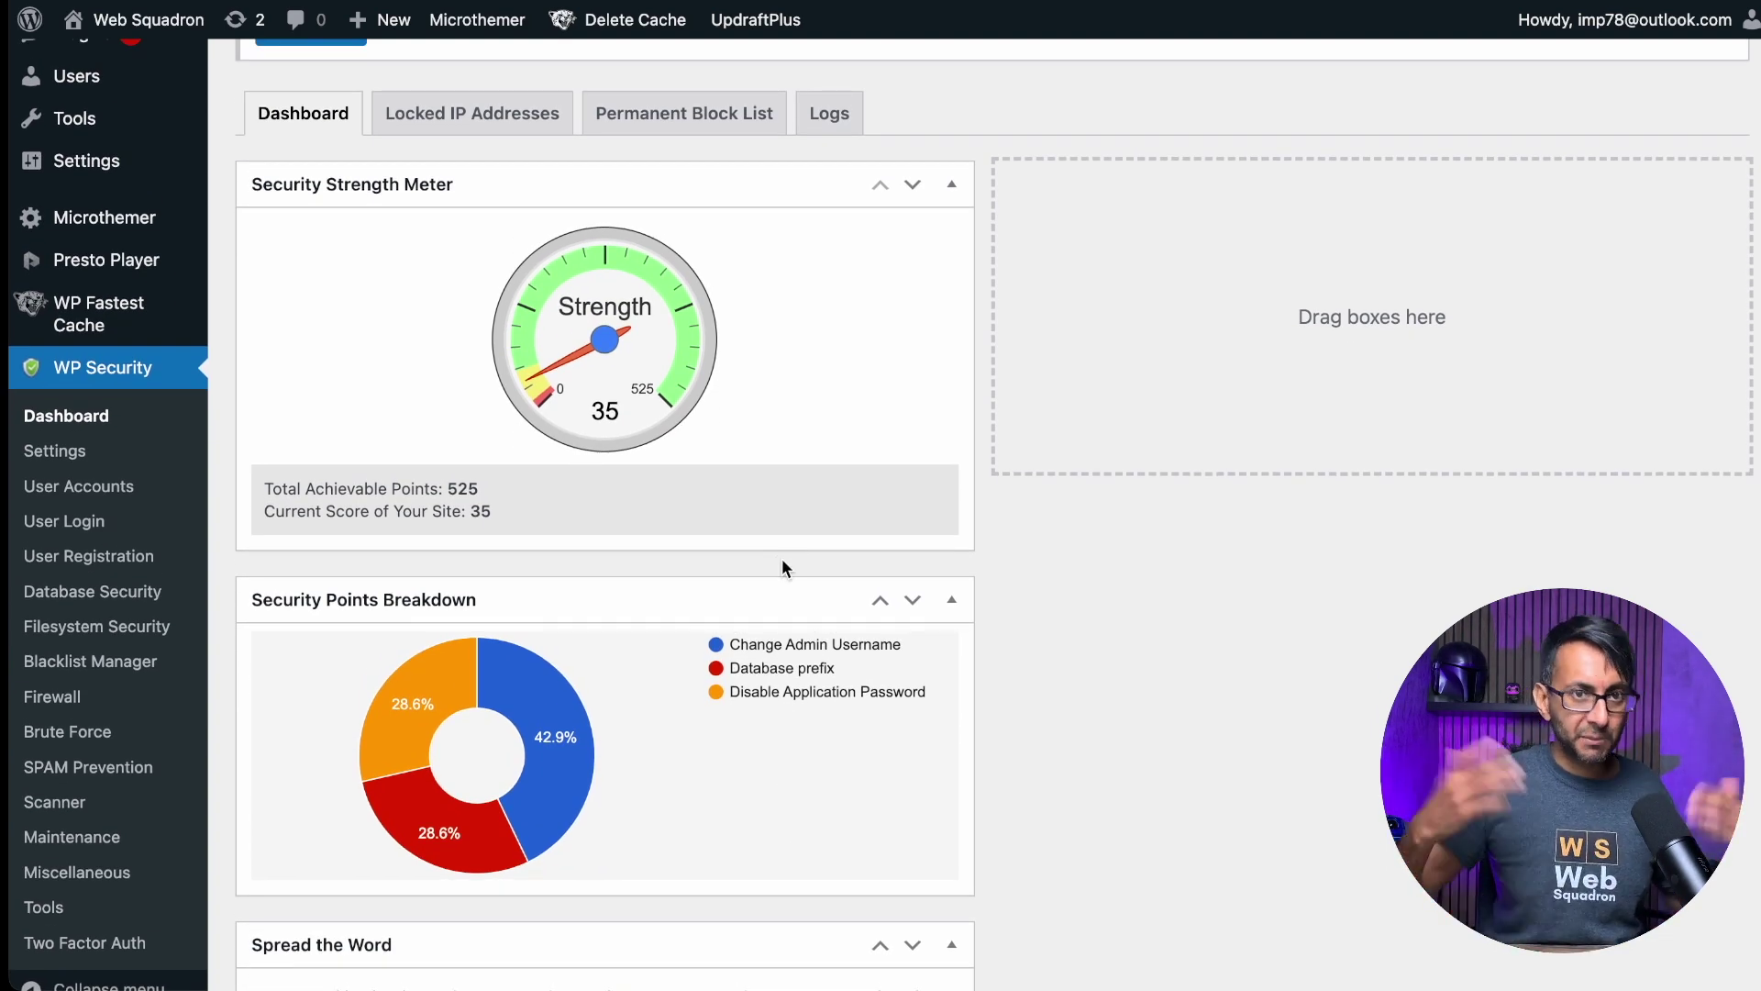
{"action": "scroll", "coordinate": [835, 532], "scroll_direction": "up", "scroll_amount": 3}
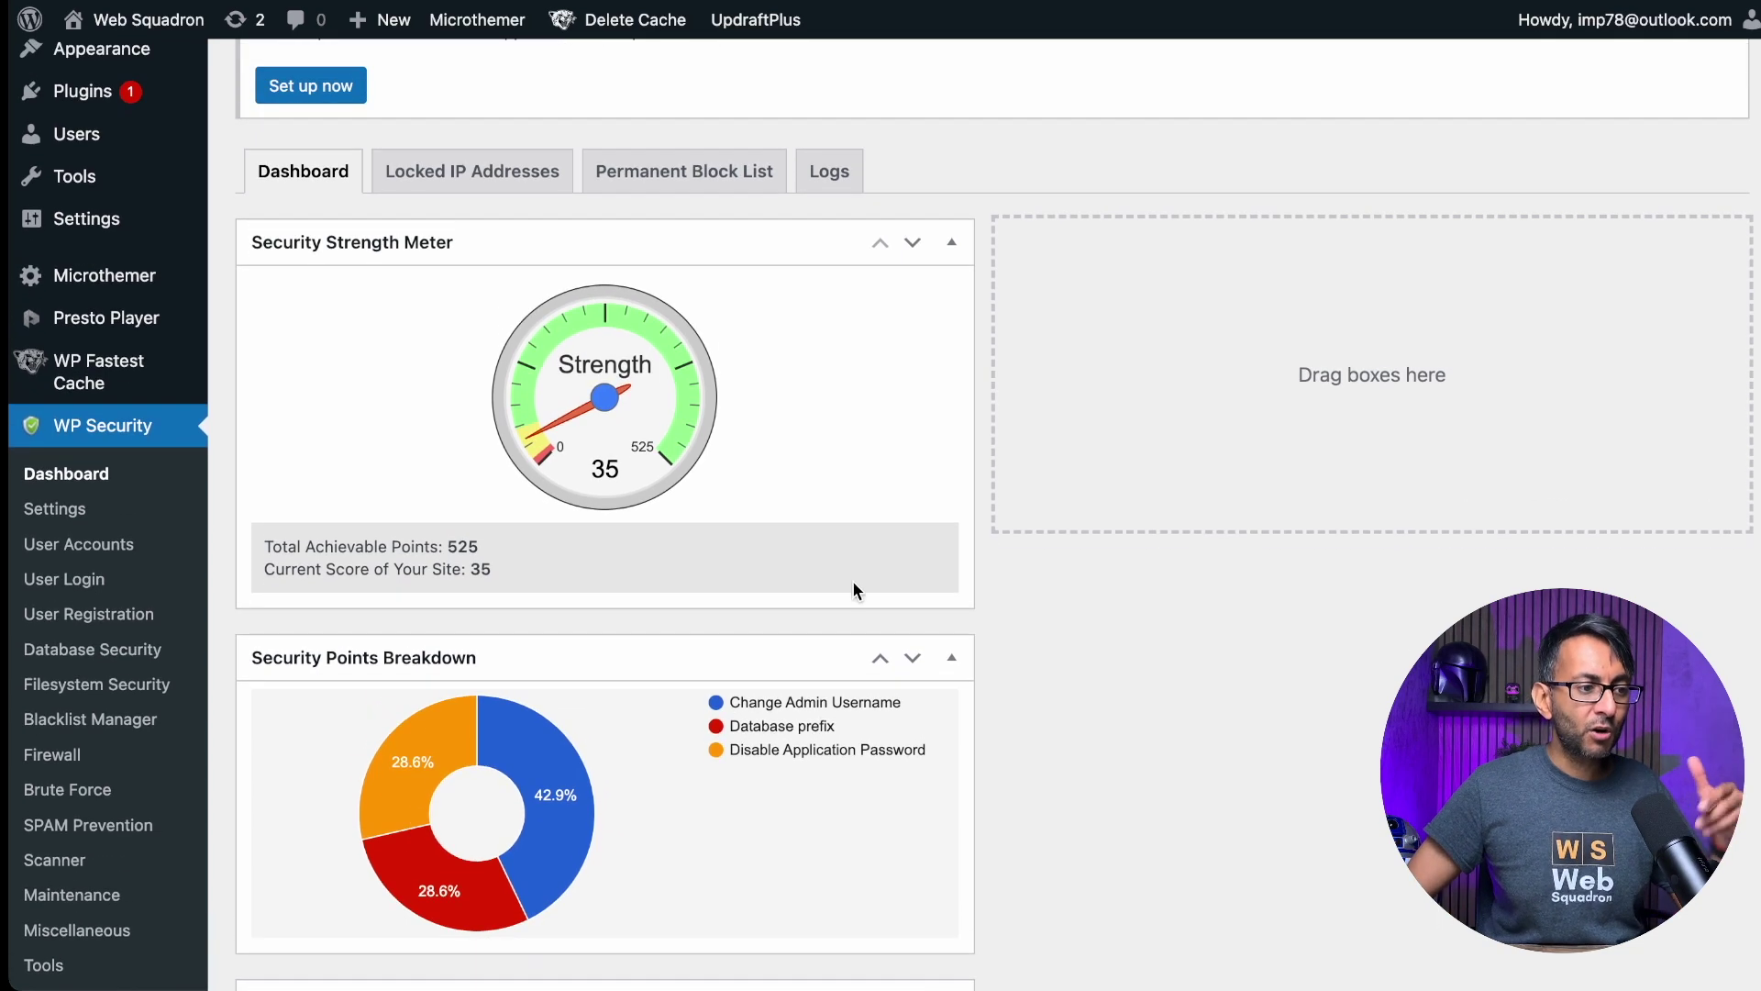
{"action": "scroll", "coordinate": [855, 594], "scroll_direction": "up", "scroll_amount": 1}
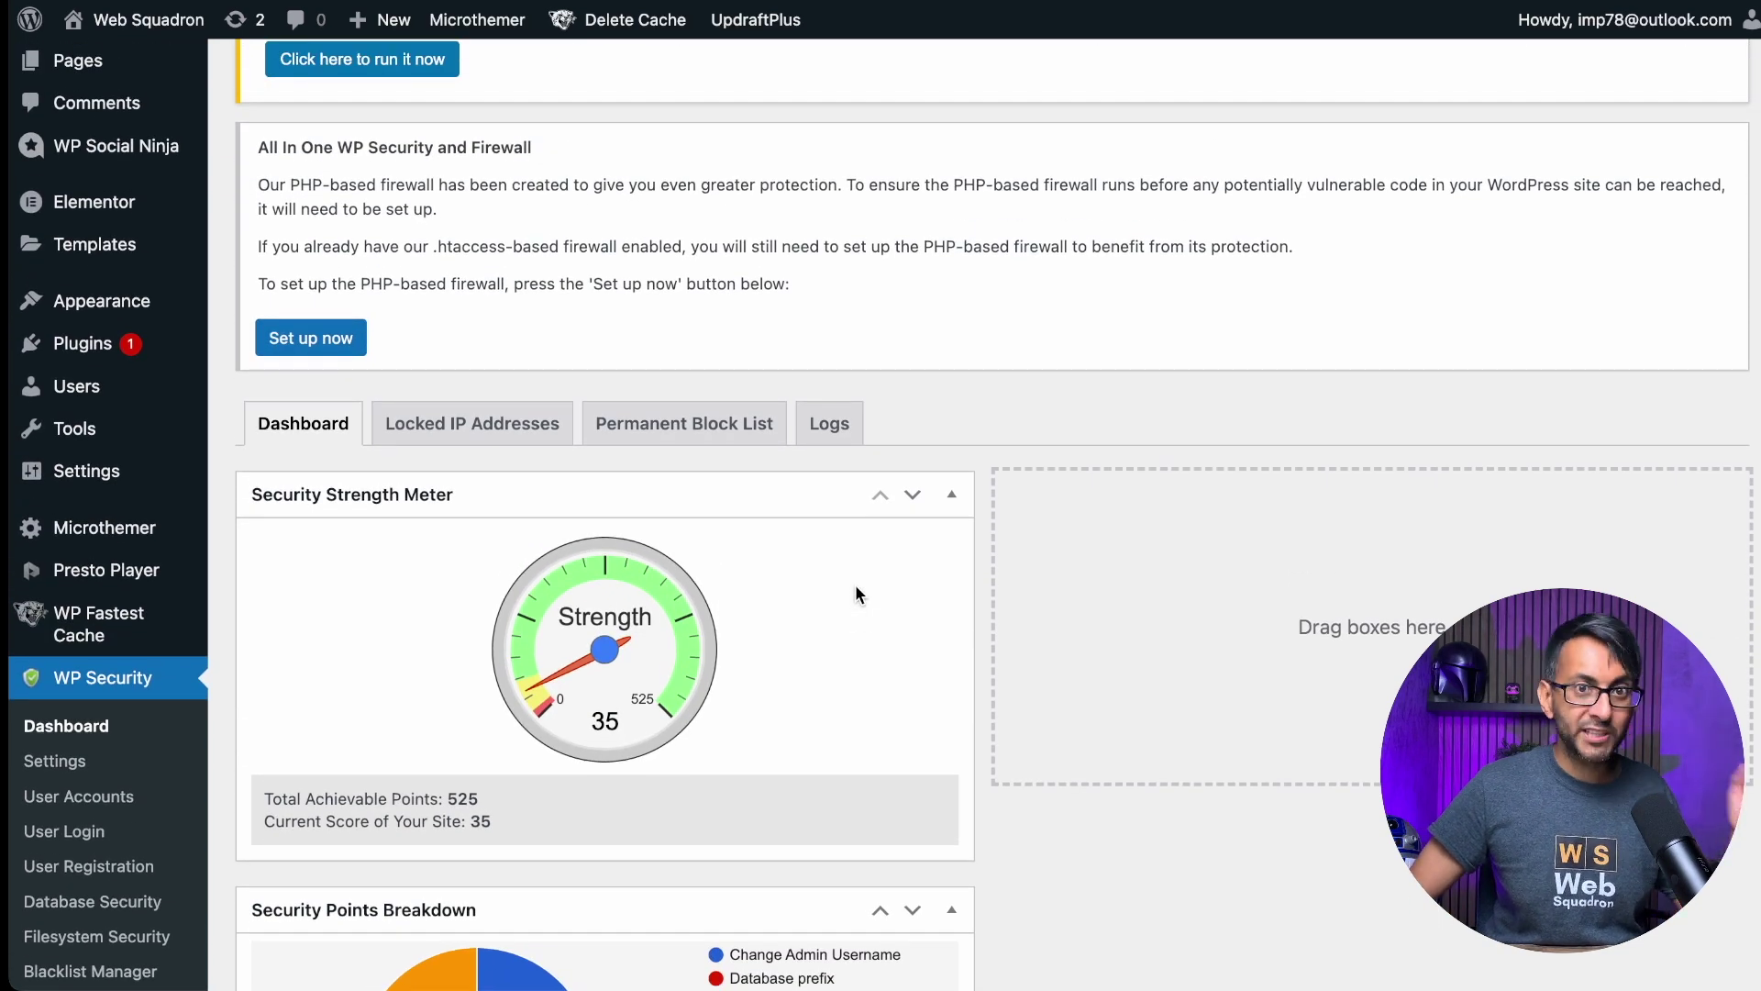
{"action": "scroll", "coordinate": [855, 595], "scroll_direction": "down", "scroll_amount": 3}
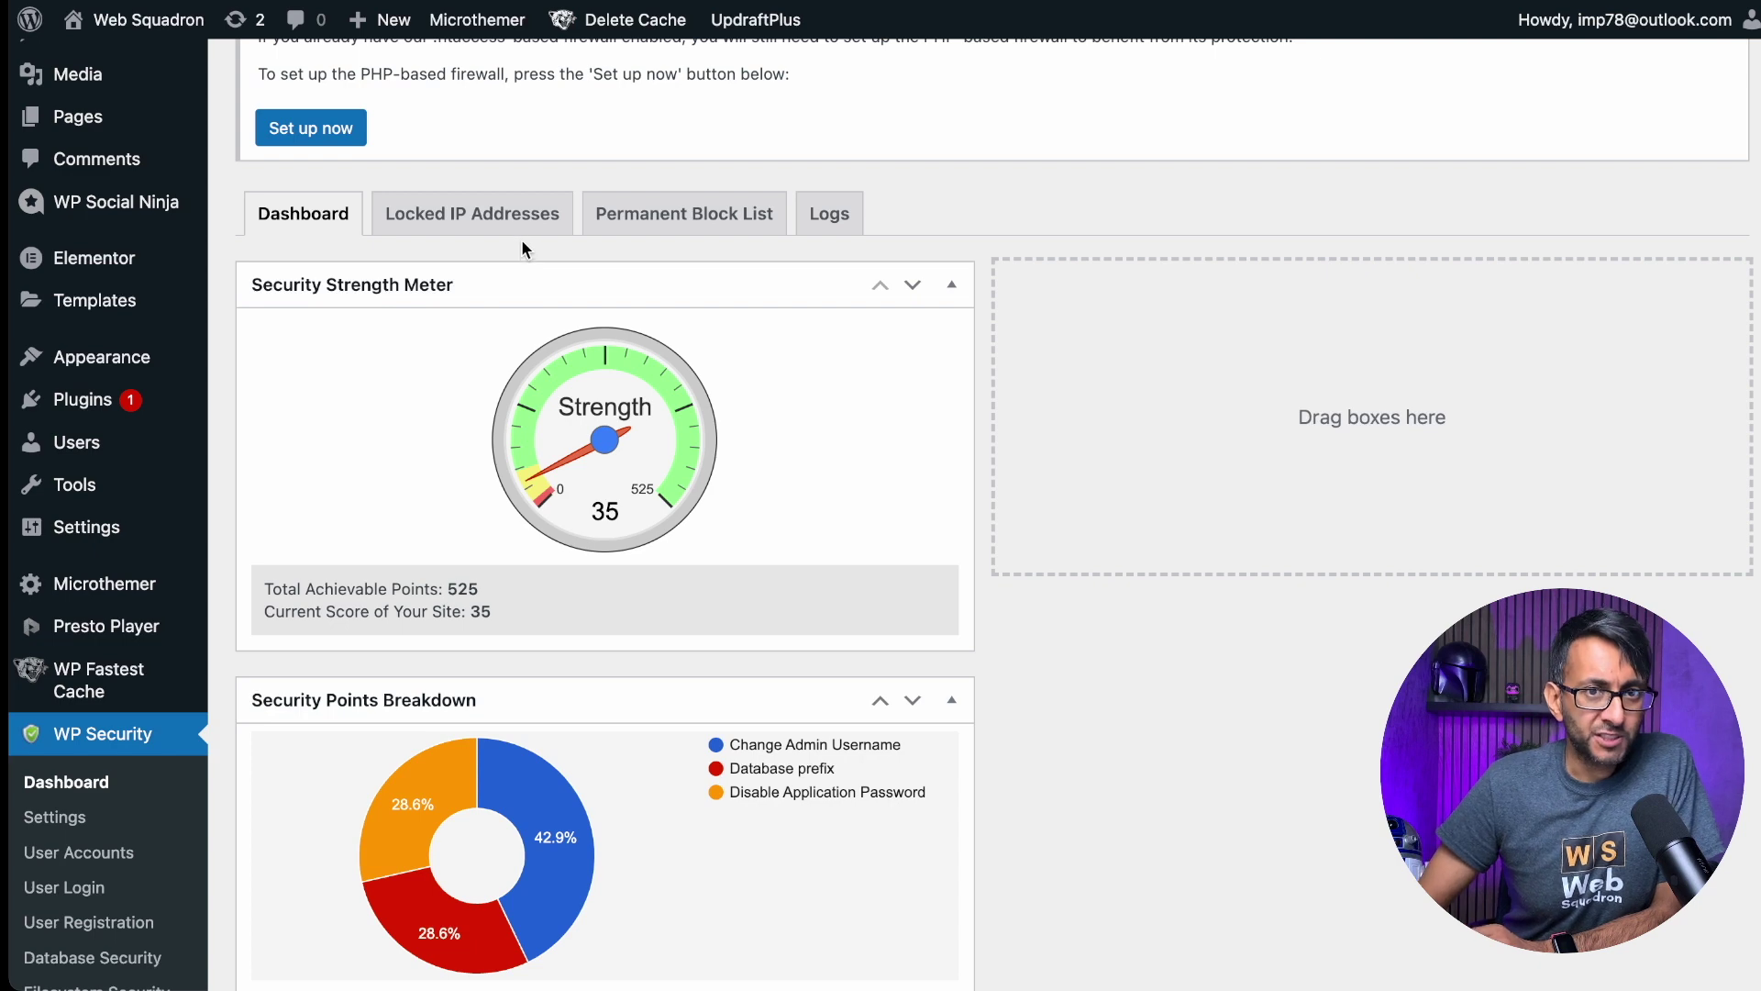
Review the locked IP, permanent block and debug log lists, then start the PHP firewall setup
{"action": "left_click", "coordinate": [519, 223]}
{"action": "scroll", "coordinate": [1098, 659], "scroll_direction": "down", "scroll_amount": 2}
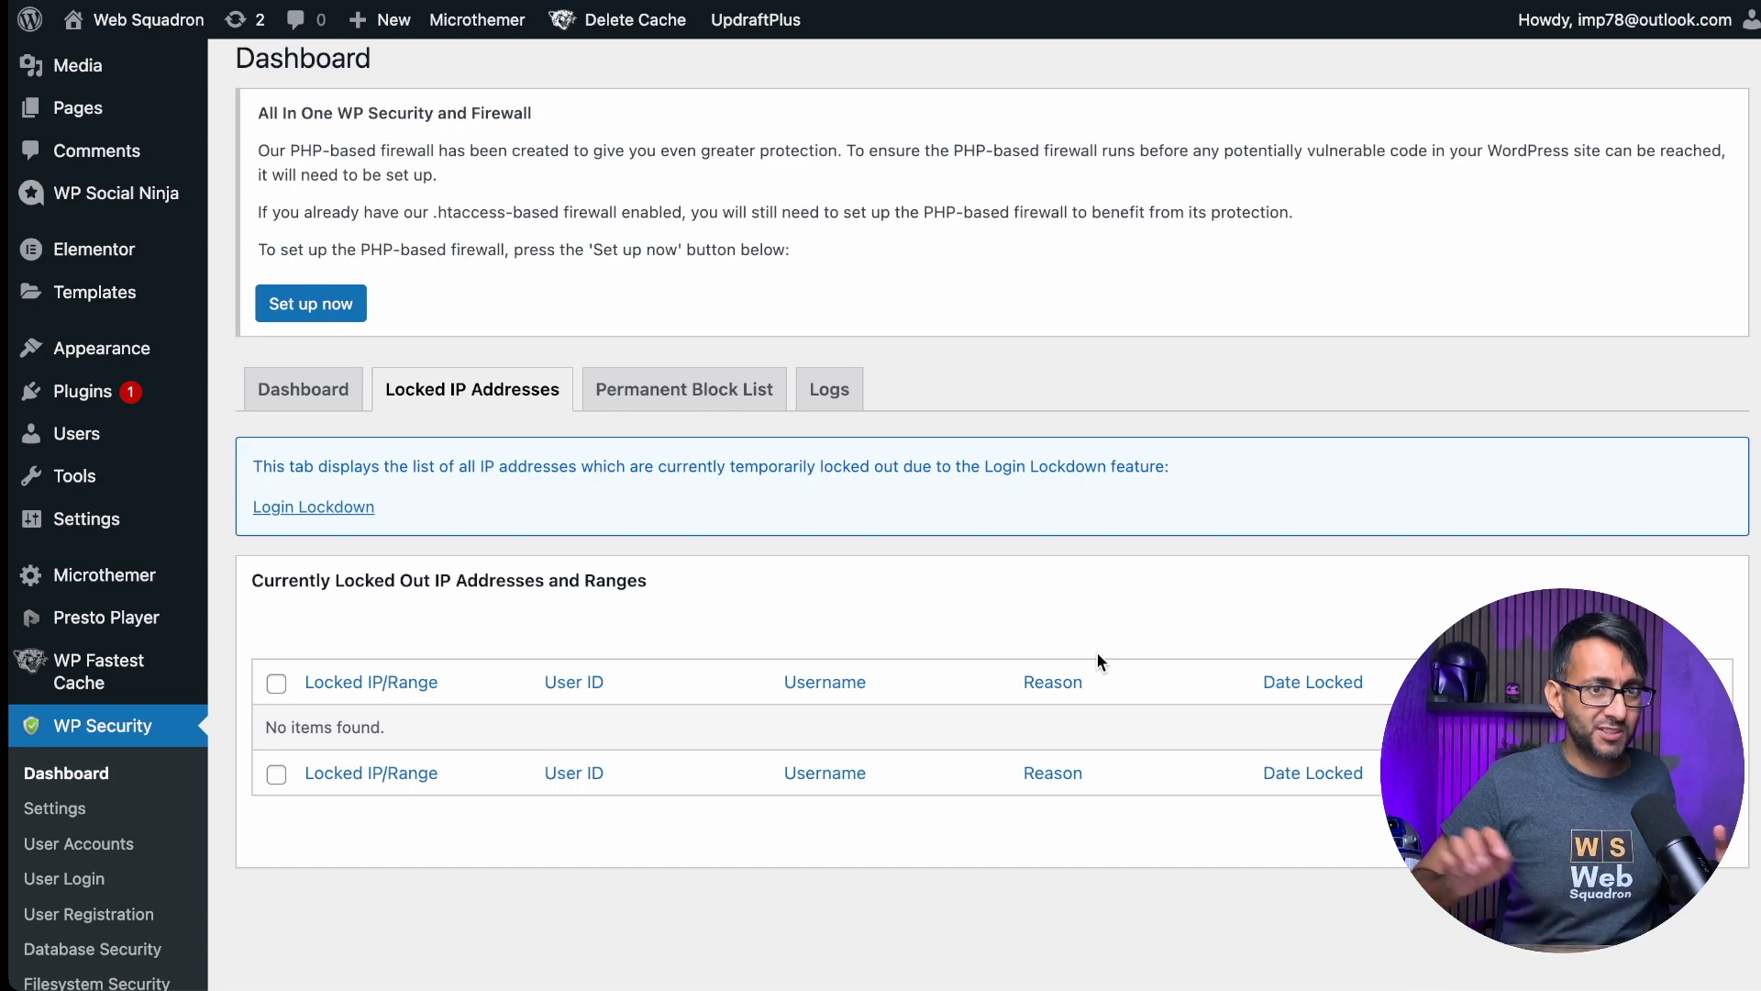
{"action": "left_click", "coordinate": [736, 400]}
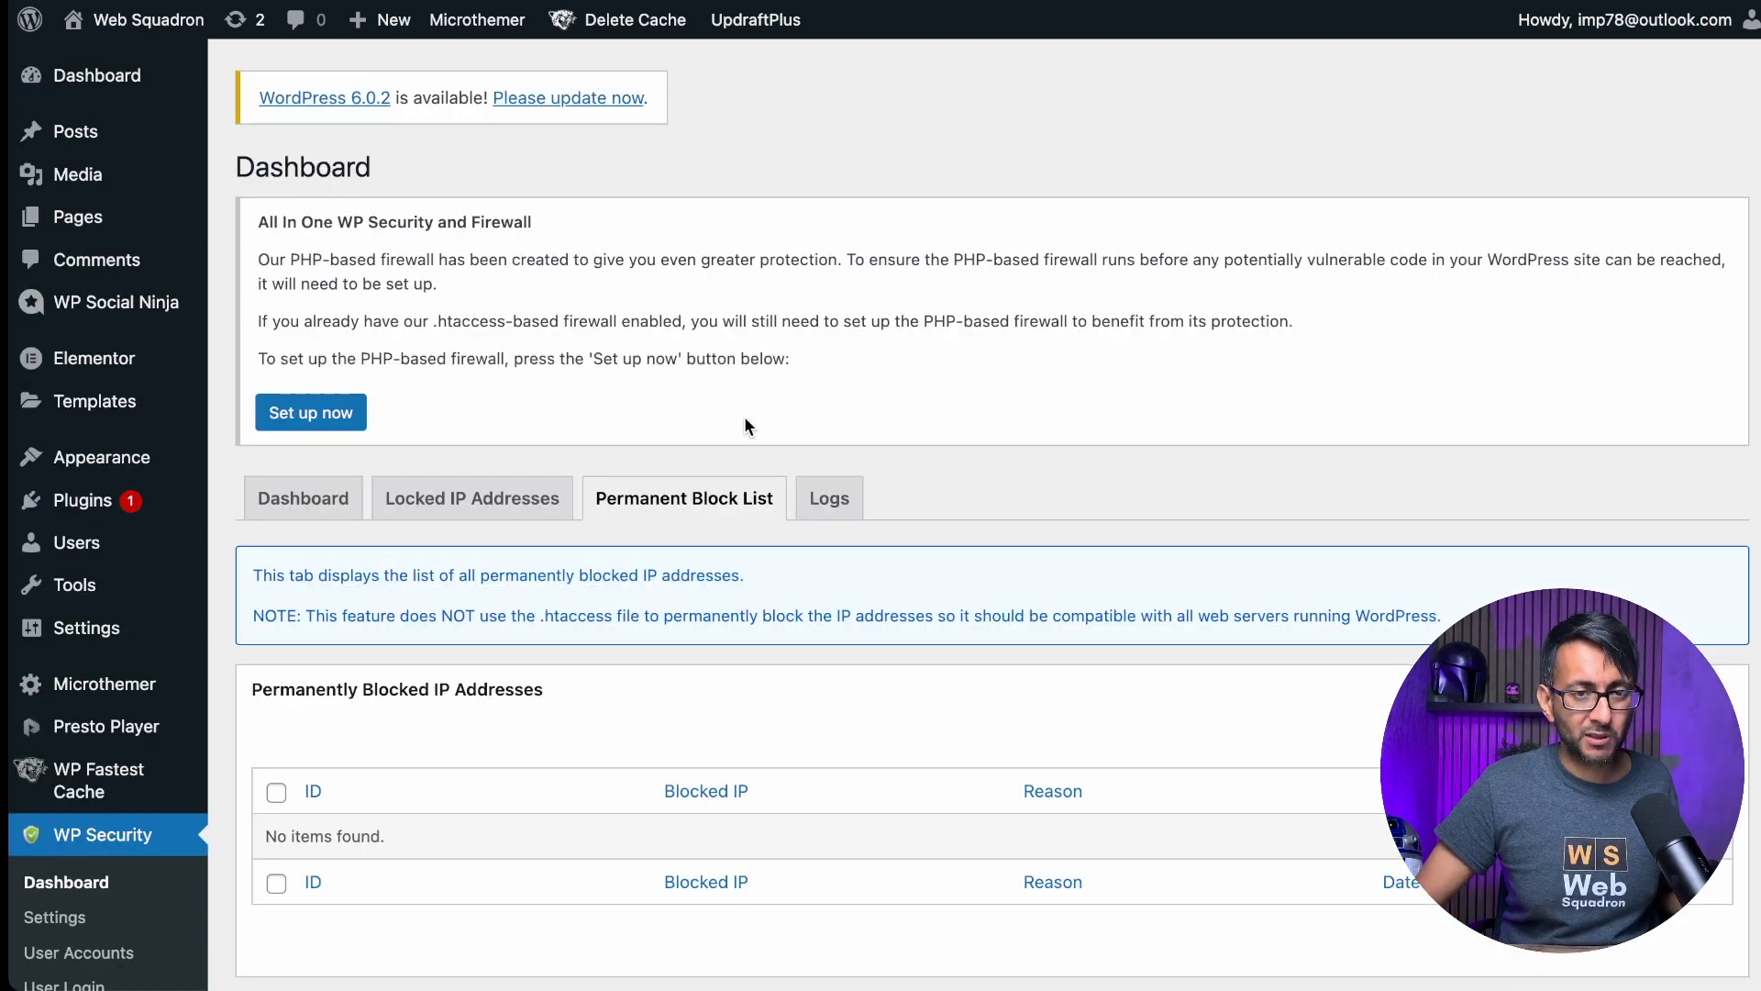
{"action": "left_click", "coordinate": [829, 498]}
{"action": "scroll", "coordinate": [1050, 743], "scroll_direction": "down", "scroll_amount": 2}
{"action": "scroll", "coordinate": [1050, 748], "scroll_direction": "down", "scroll_amount": 2}
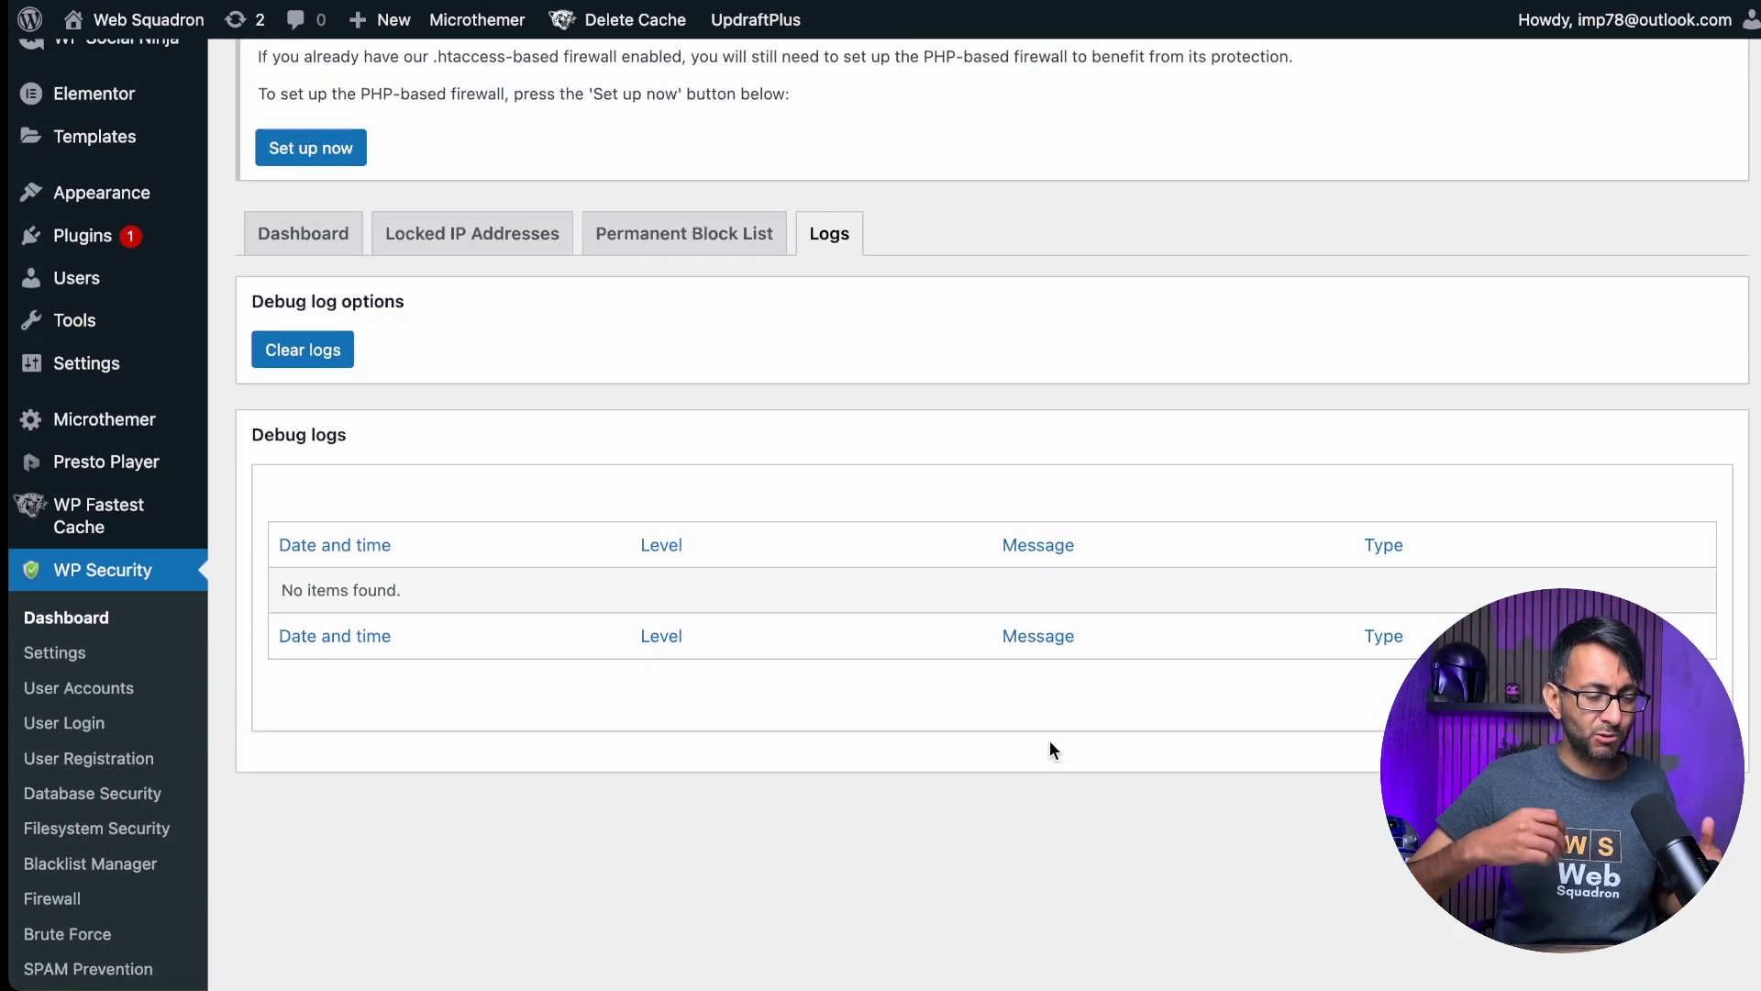
{"action": "scroll", "coordinate": [702, 300], "scroll_direction": "up", "scroll_amount": 3}
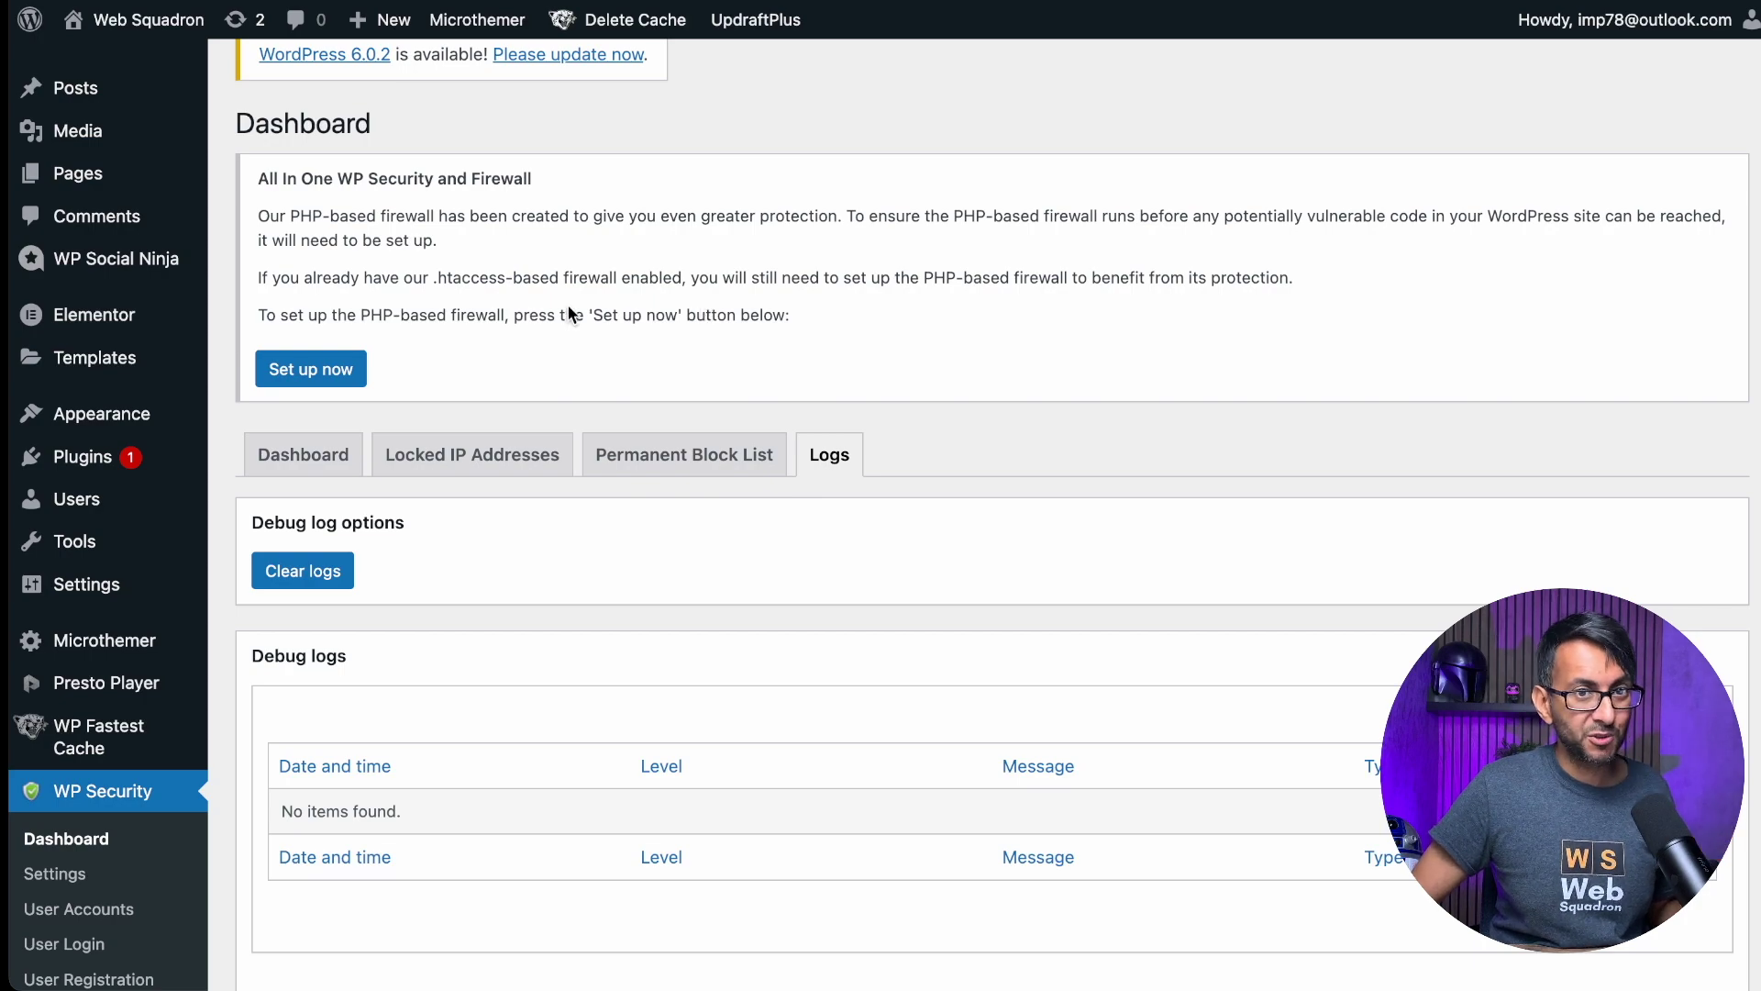
{"action": "left_click", "coordinate": [312, 369]}
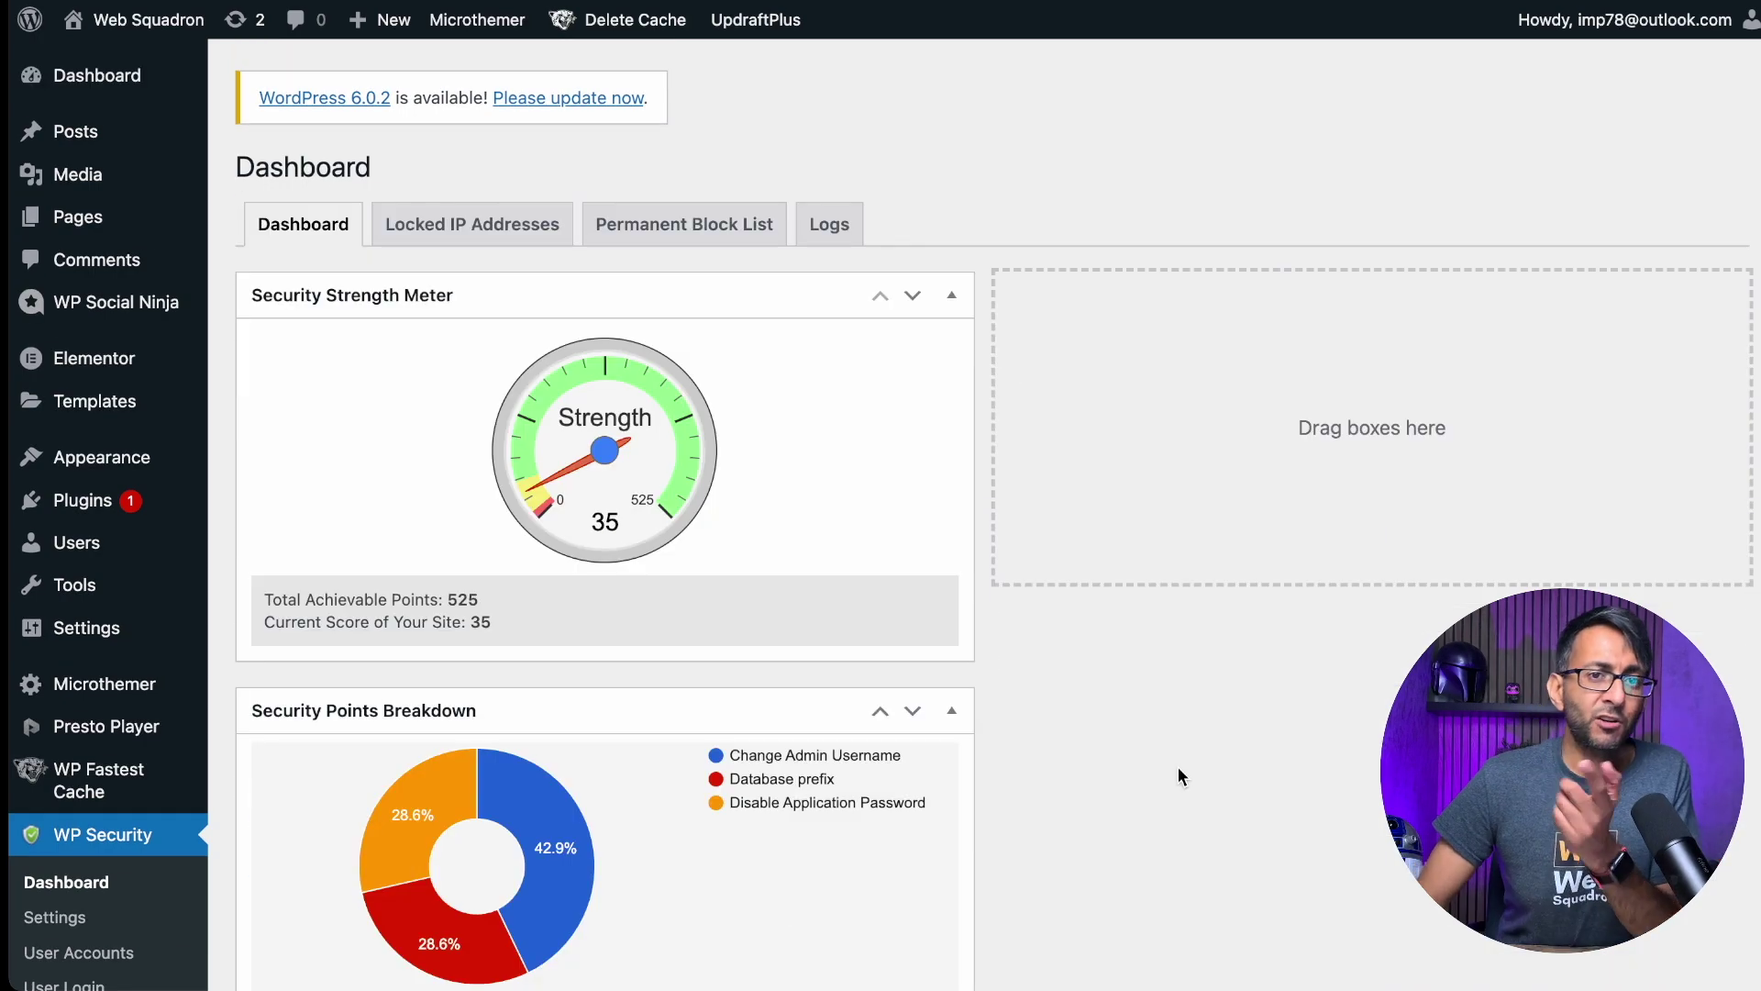
{"action": "scroll", "coordinate": [1168, 785], "scroll_direction": "down", "scroll_amount": 10}
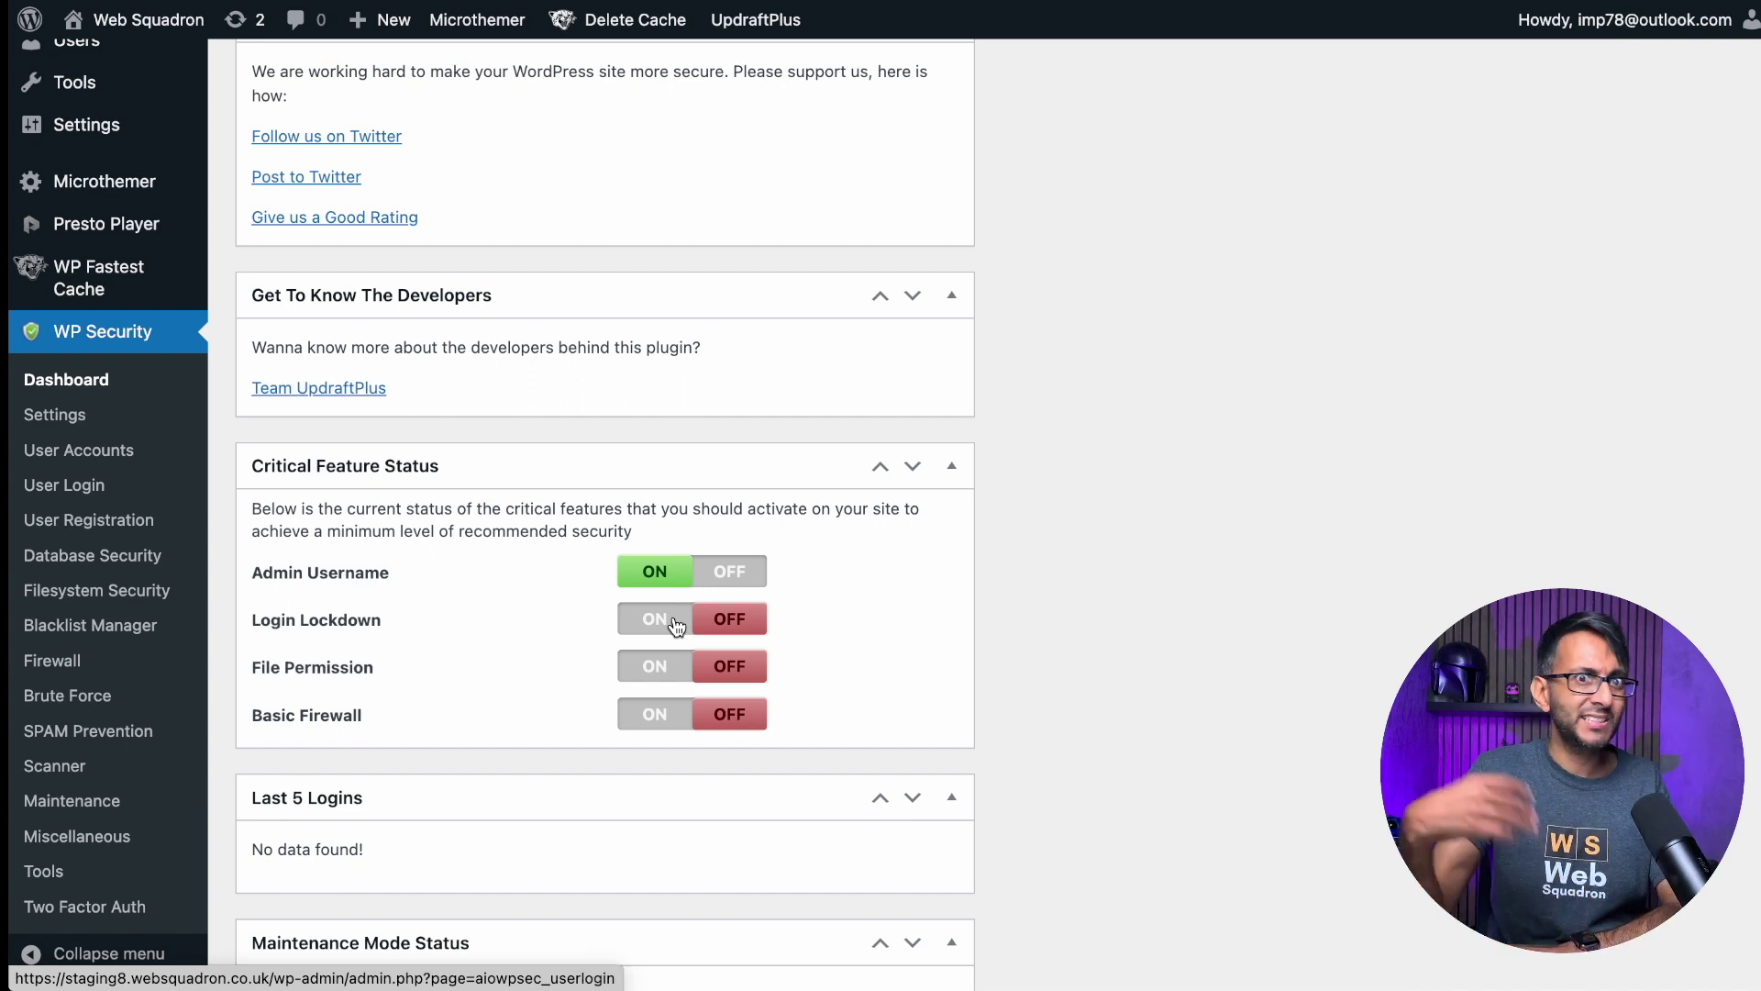
Enable the Login Lockdown feature and turn on Notify By Email for lockouts
{"action": "left_click", "coordinate": [676, 626]}
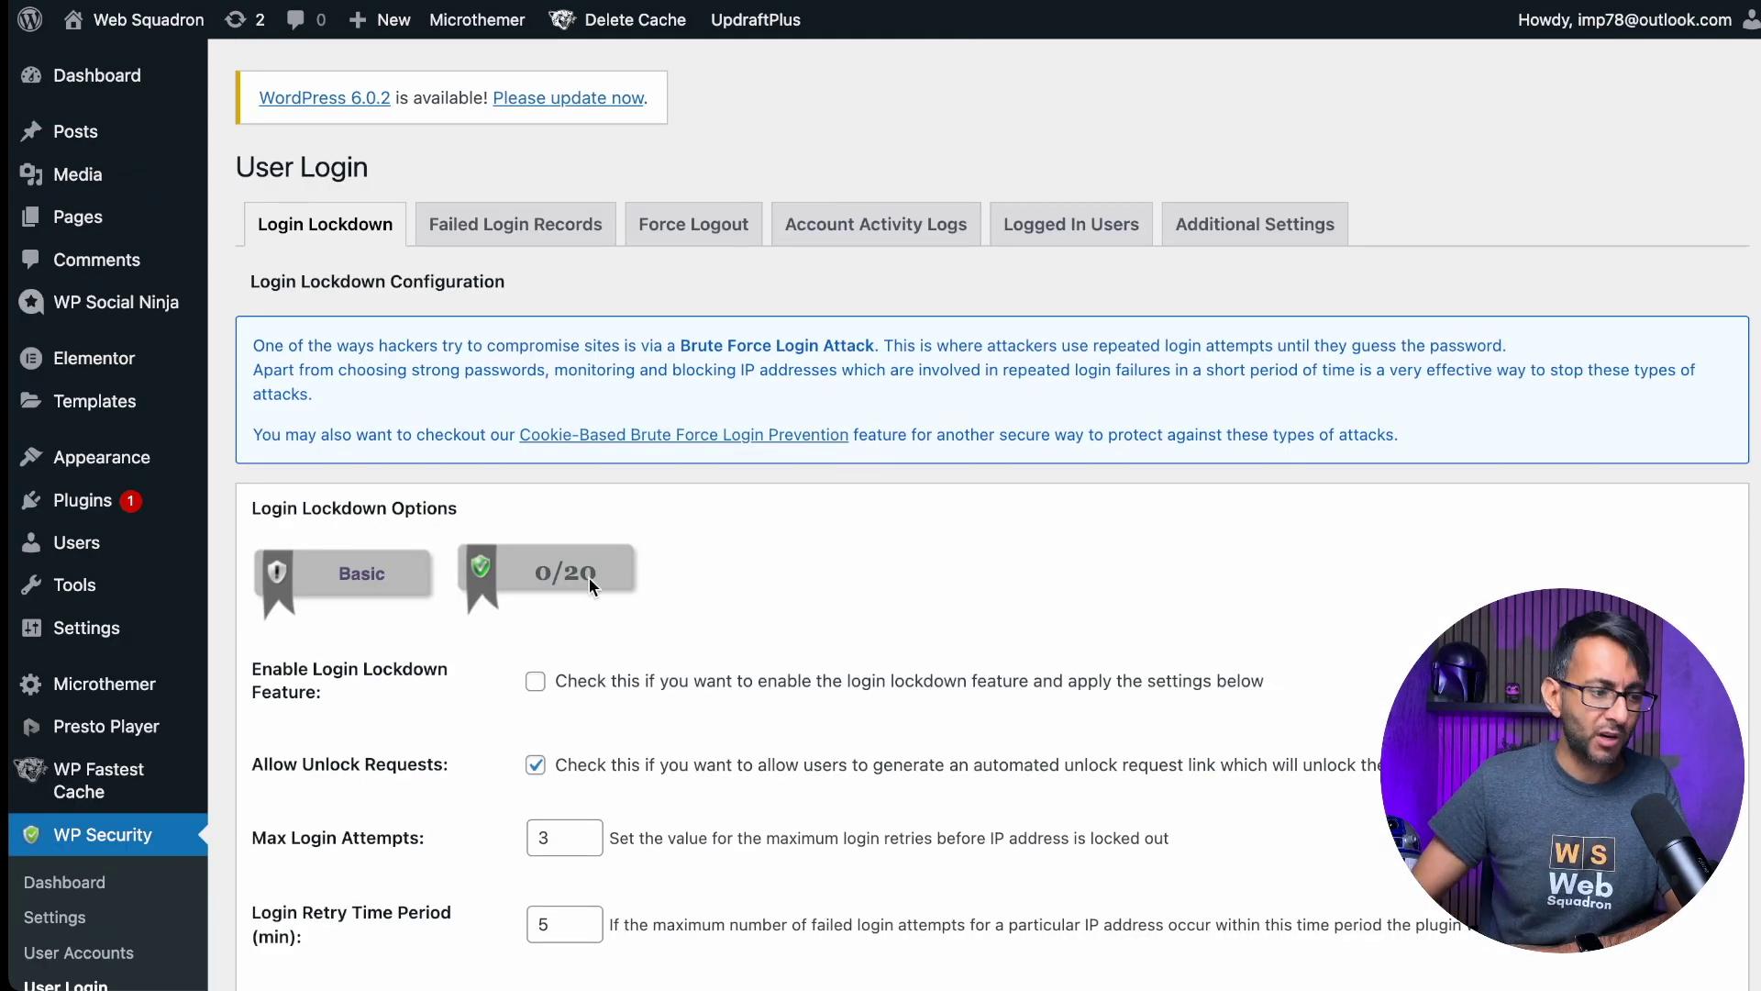
{"action": "scroll", "coordinate": [697, 624], "scroll_direction": "down", "scroll_amount": 6}
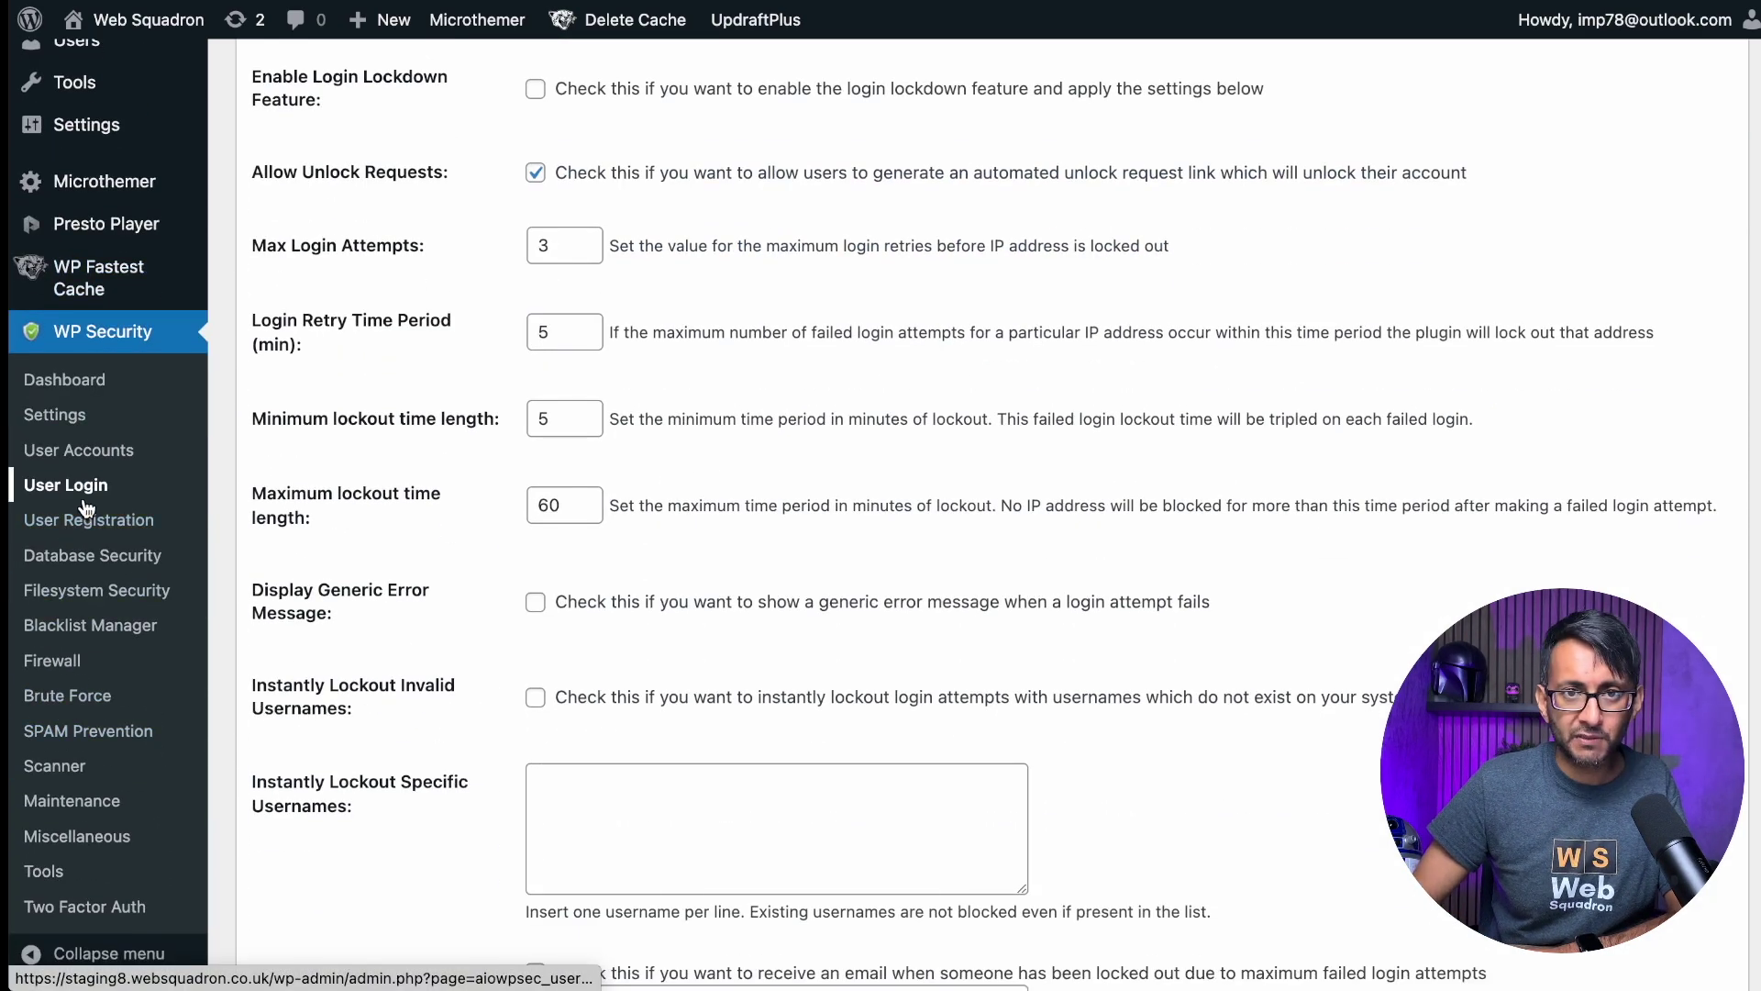
{"action": "scroll", "coordinate": [708, 478], "scroll_direction": "up", "scroll_amount": 3}
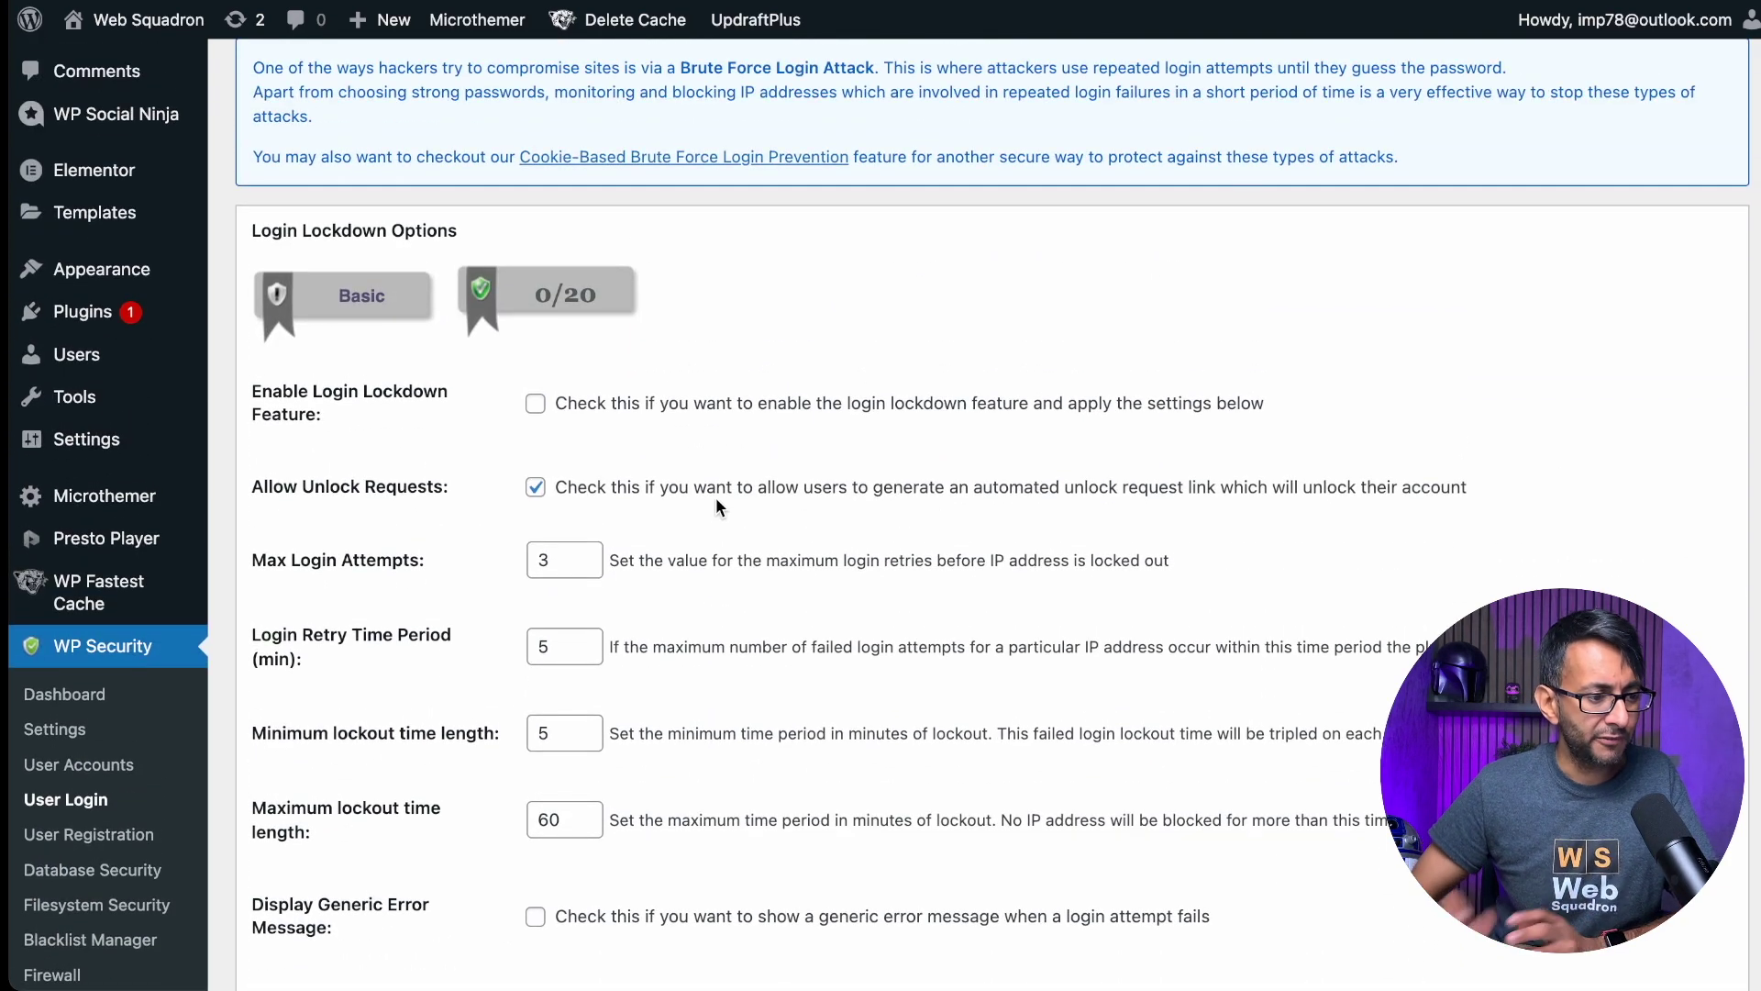
{"action": "left_click", "coordinate": [536, 404]}
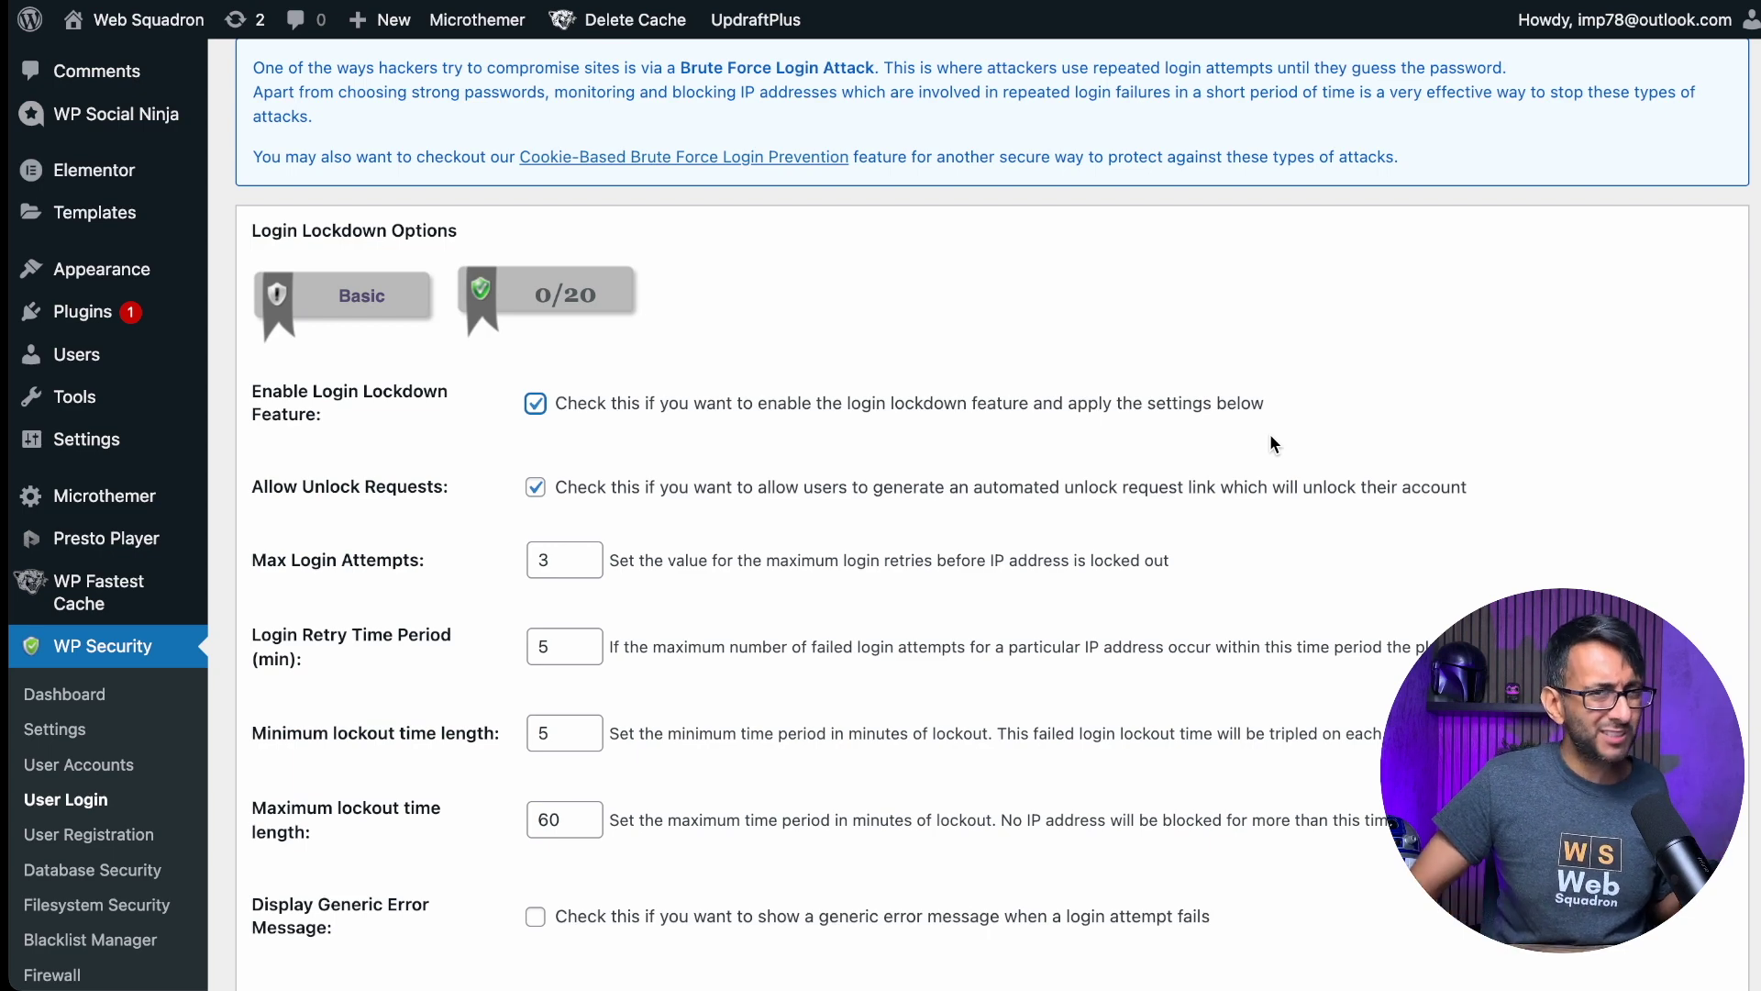
{"action": "scroll", "coordinate": [1269, 514], "scroll_direction": "down", "scroll_amount": 2}
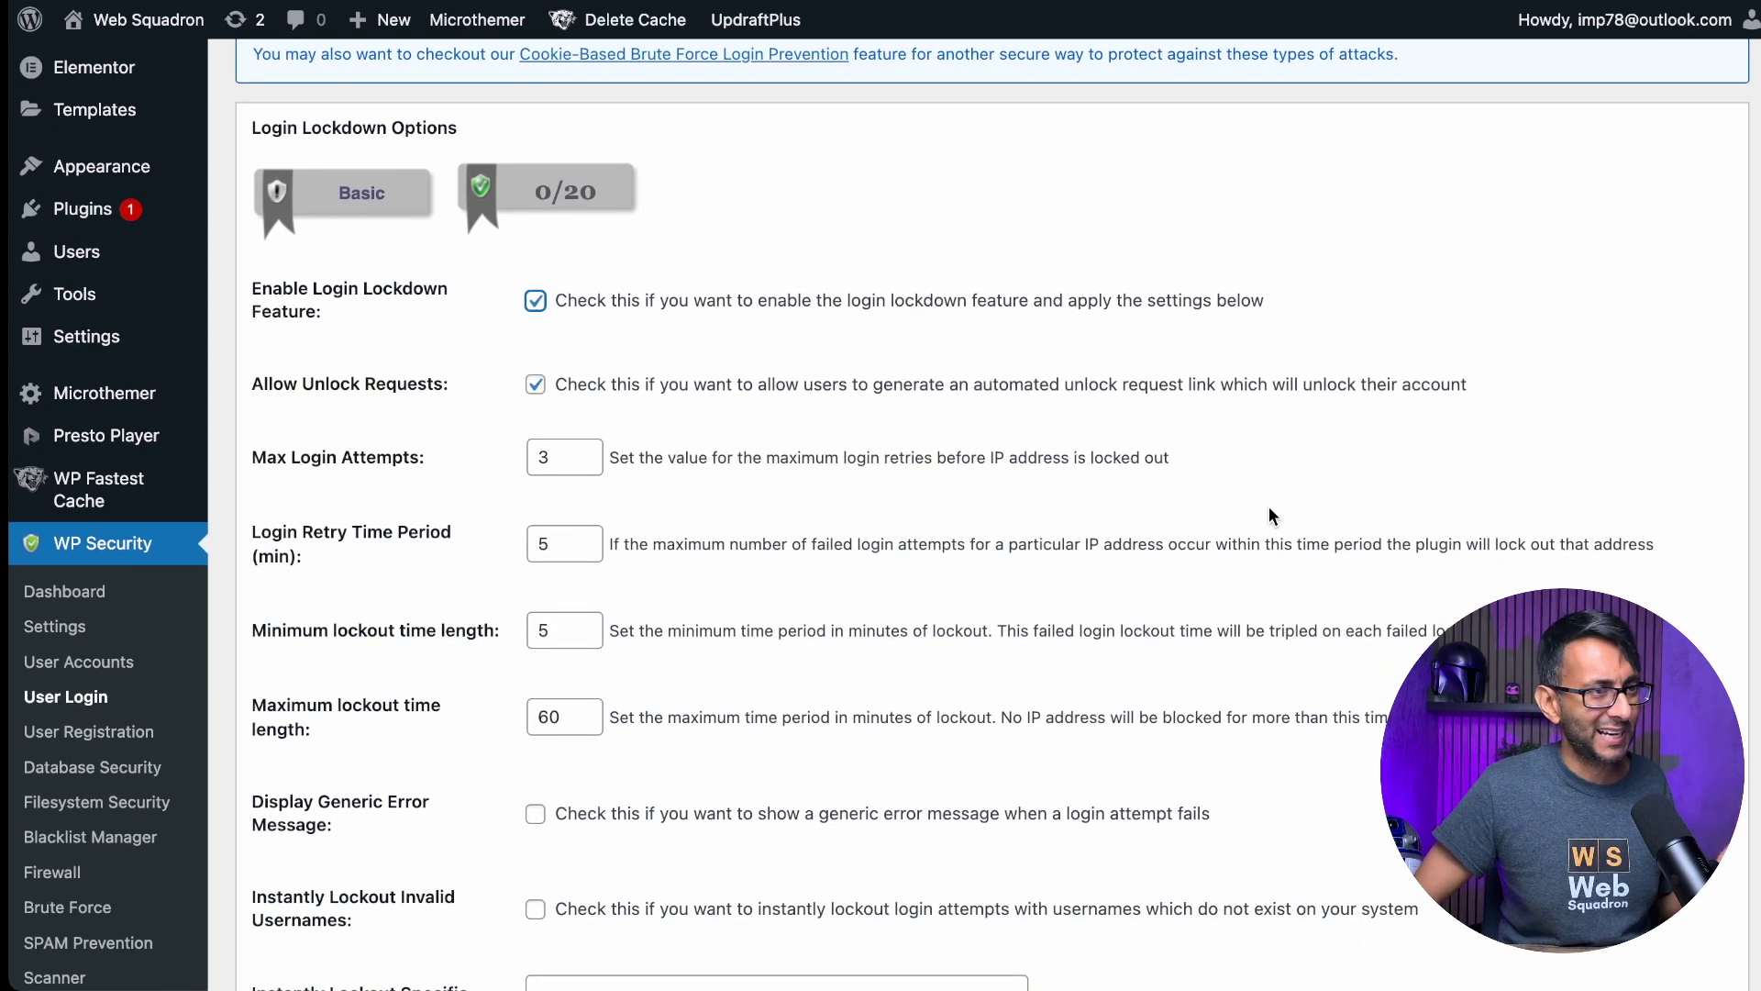
{"action": "scroll", "coordinate": [866, 558], "scroll_direction": "down", "scroll_amount": 3}
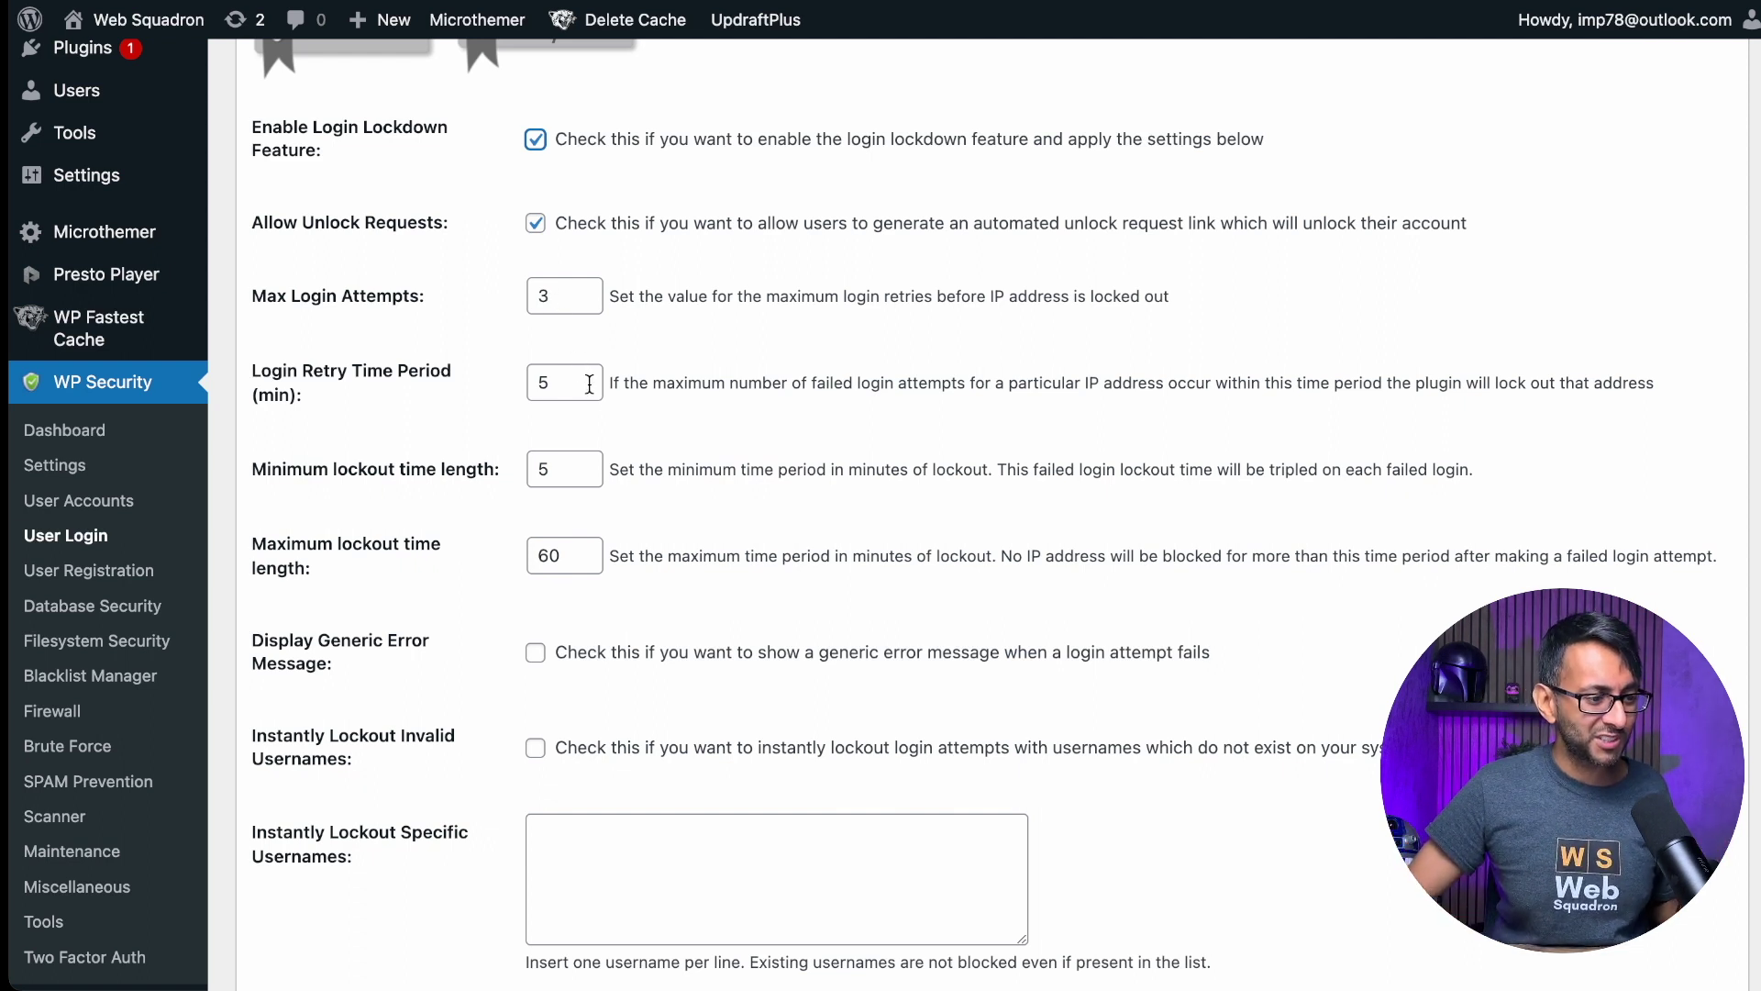
{"action": "scroll", "coordinate": [772, 546], "scroll_direction": "down", "scroll_amount": 2}
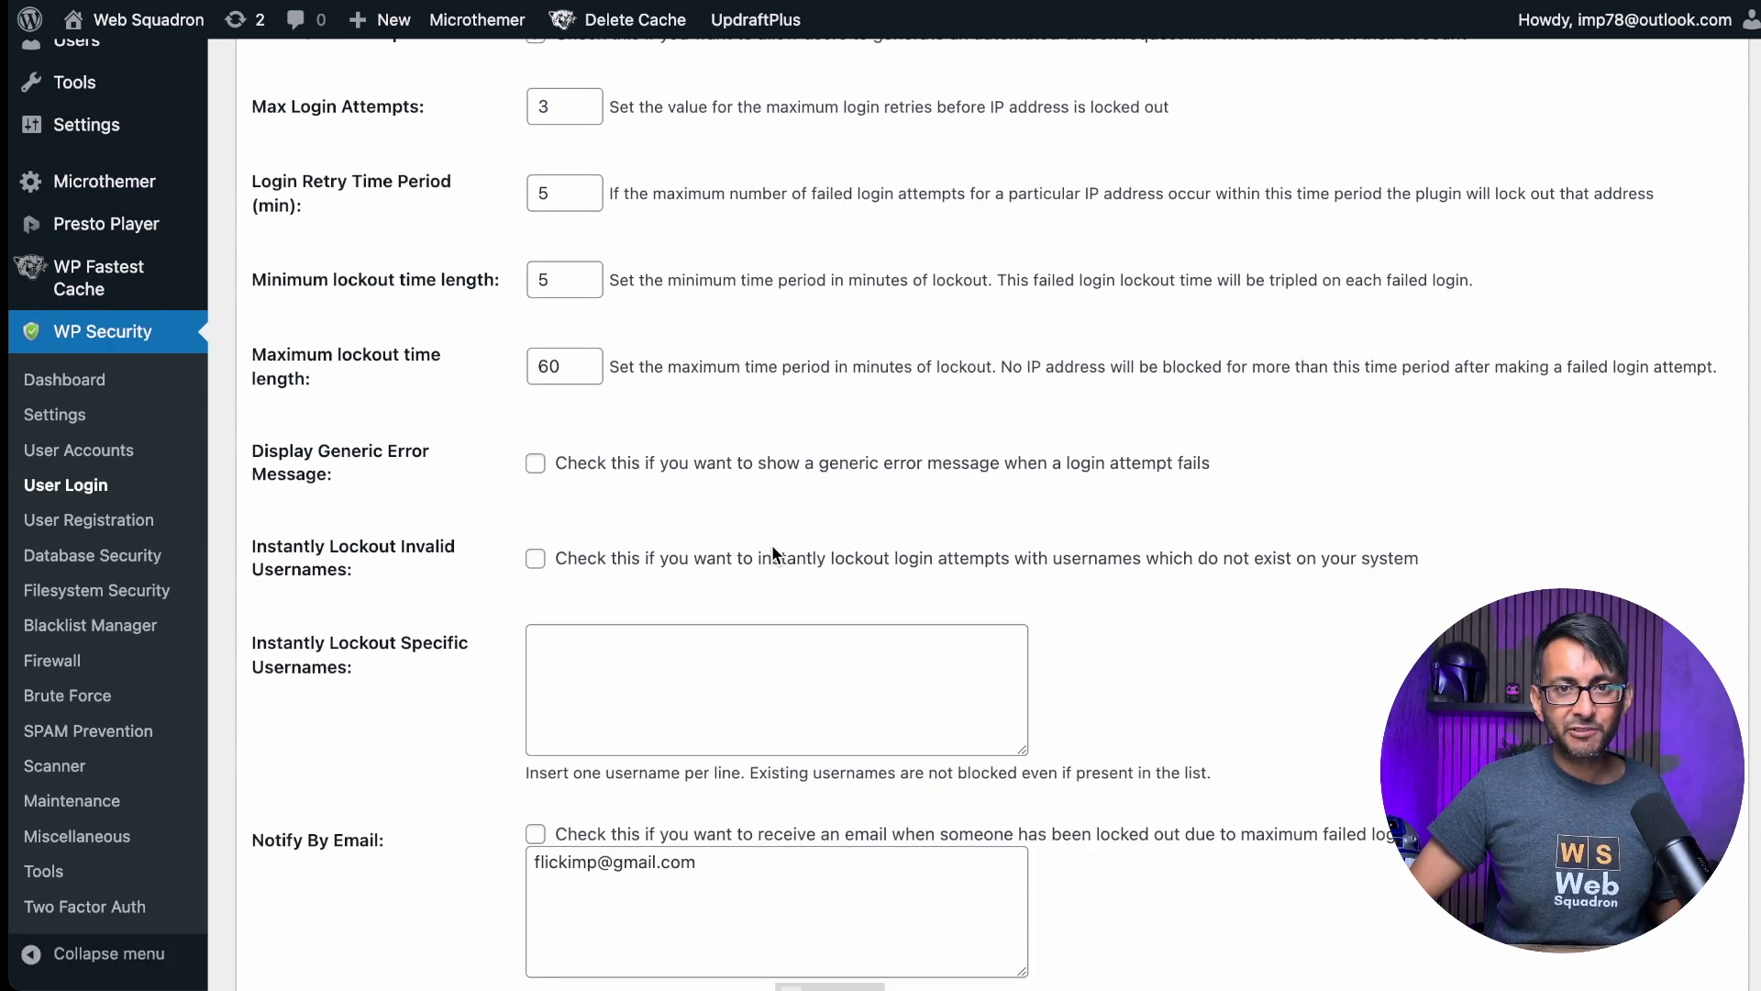
{"action": "scroll", "coordinate": [772, 550], "scroll_direction": "down", "scroll_amount": 1}
{"action": "scroll", "coordinate": [856, 566], "scroll_direction": "down", "scroll_amount": 2}
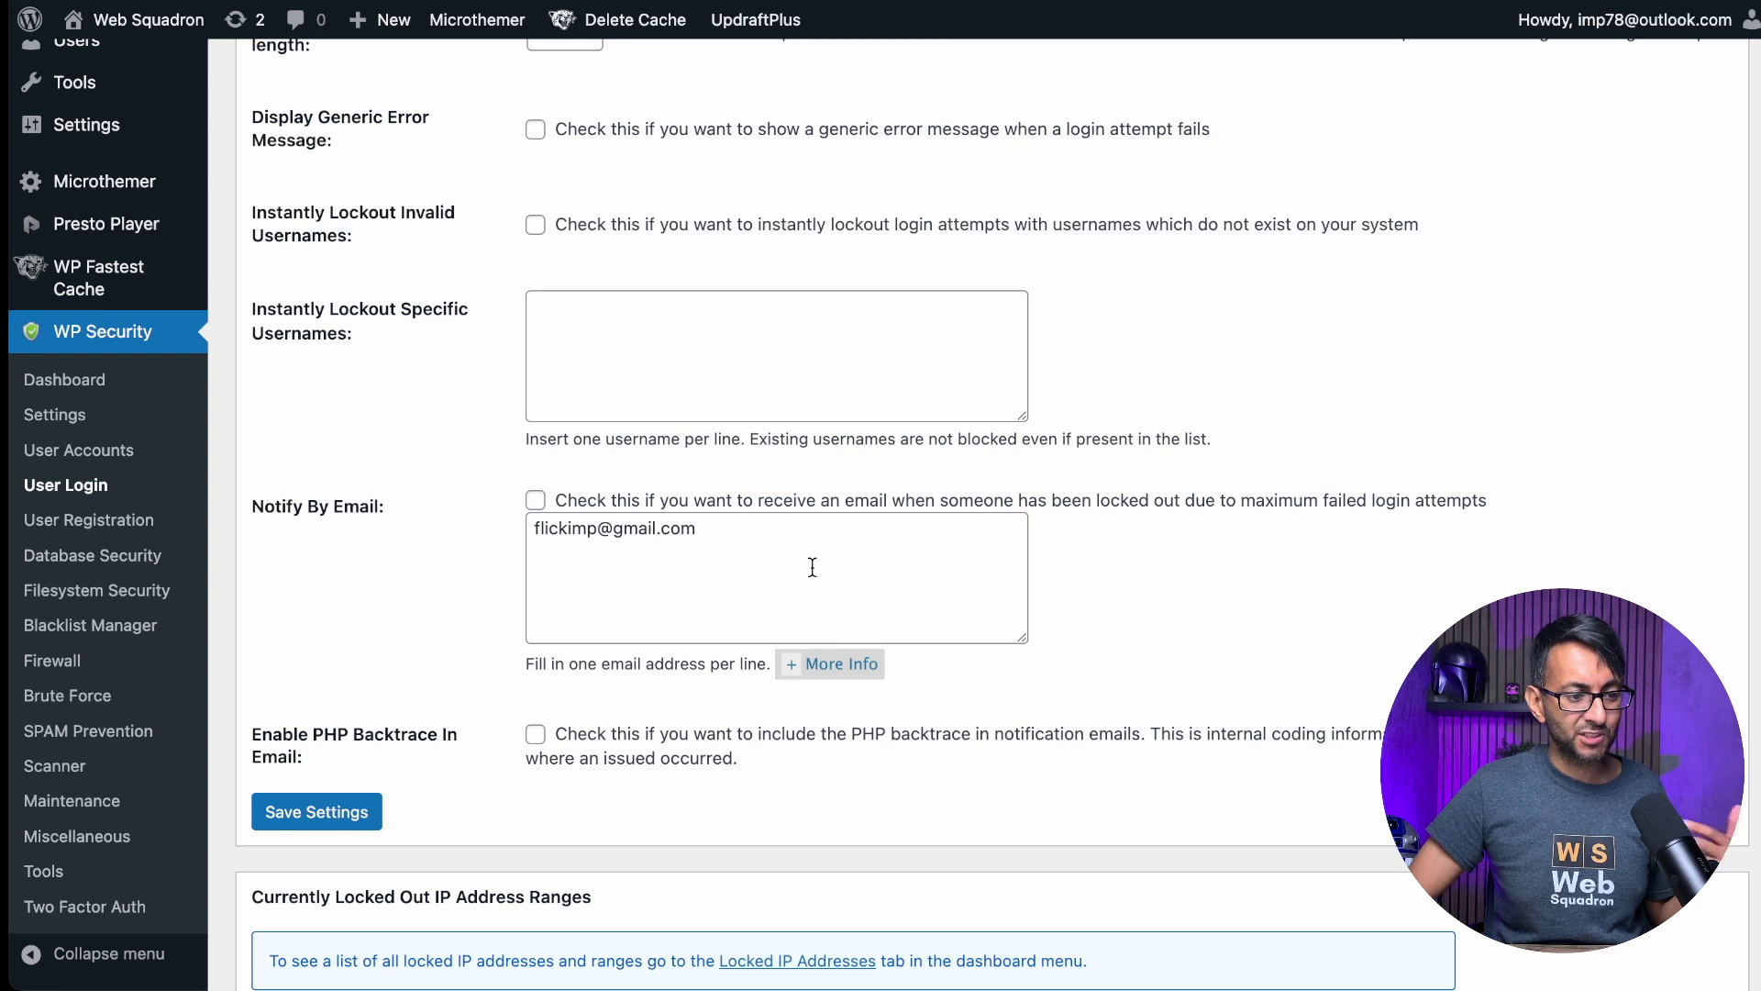
{"action": "left_click", "coordinate": [791, 510]}
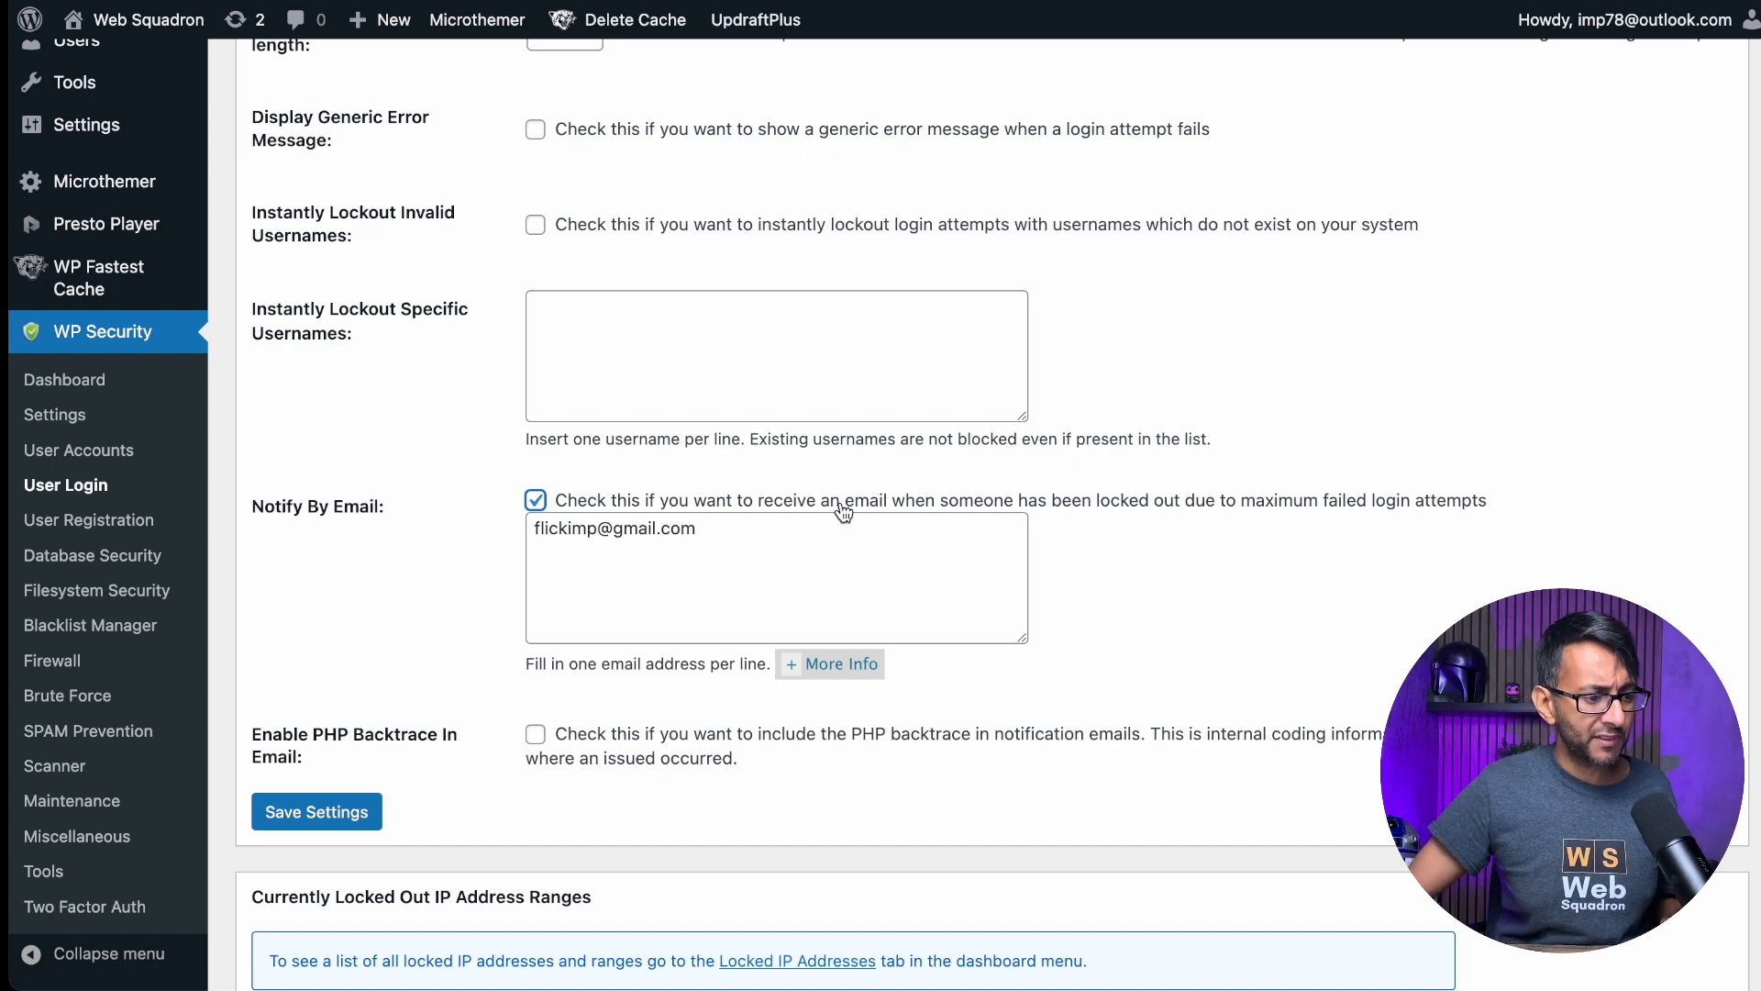
{"action": "scroll", "coordinate": [738, 564], "scroll_direction": "up", "scroll_amount": 2}
Add 'username' and 'websquadron' to the Instantly Lockout Specific Usernames list
{"action": "key", "text": "Tab"}
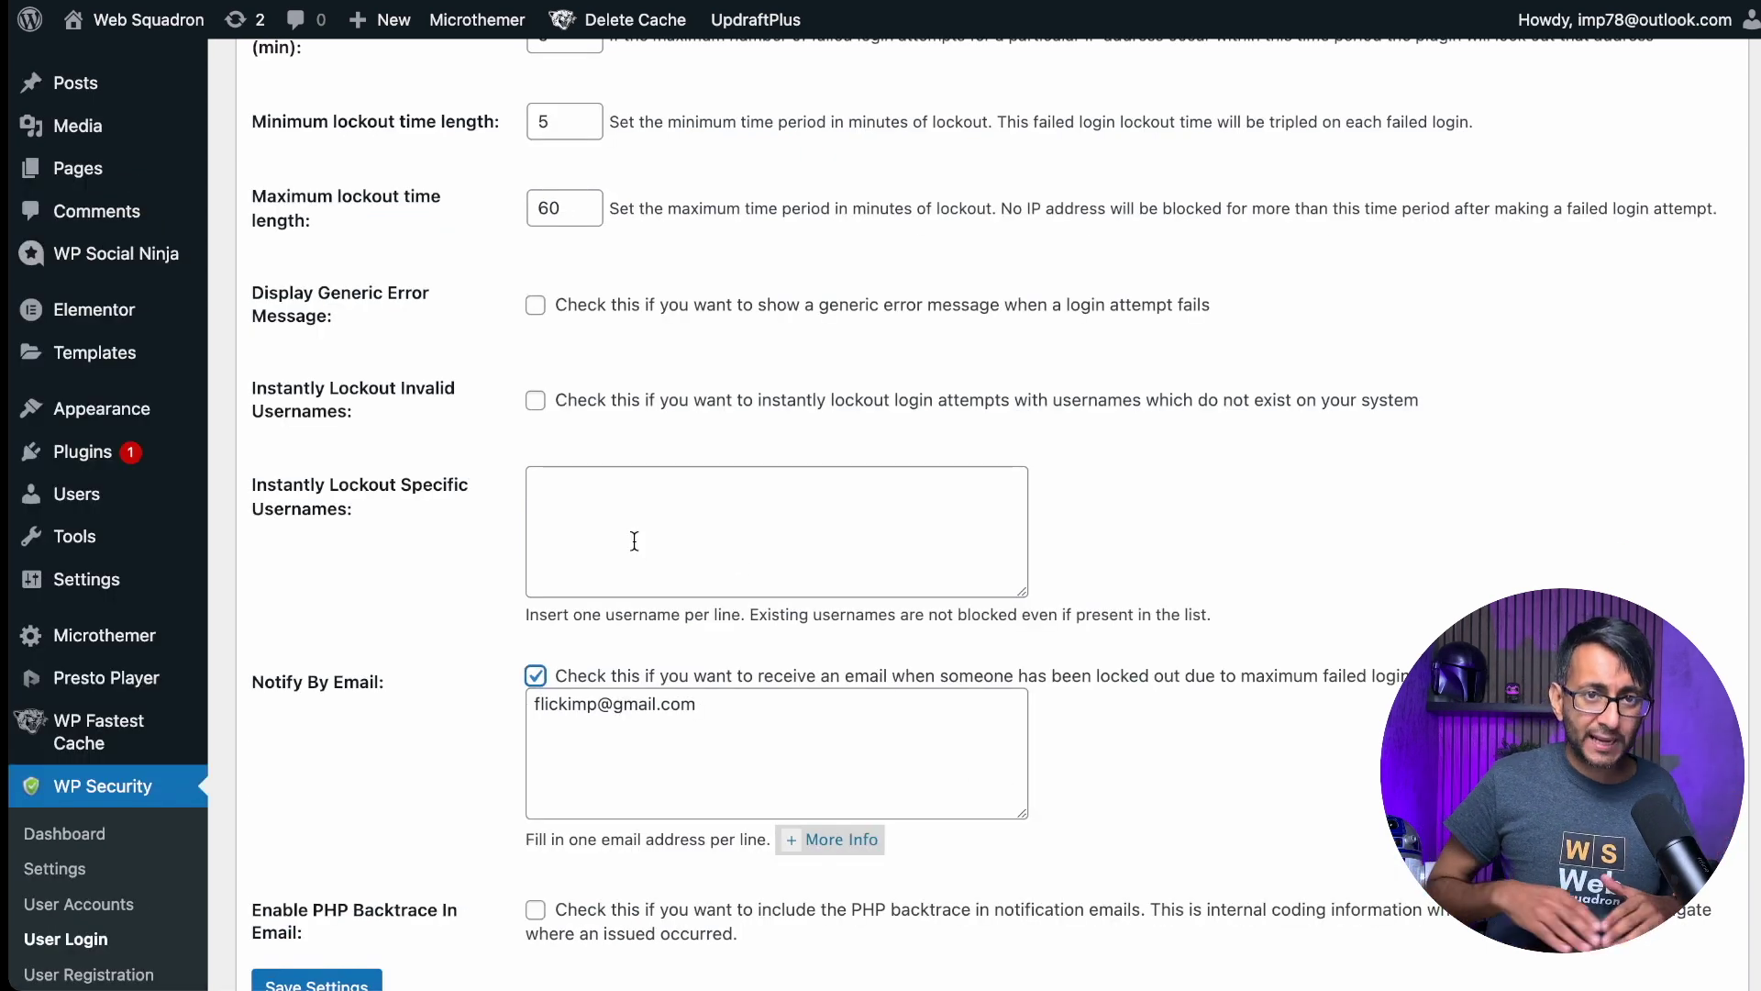
{"action": "left_click", "coordinate": [635, 541]}
{"action": "type", "text": "admin "}
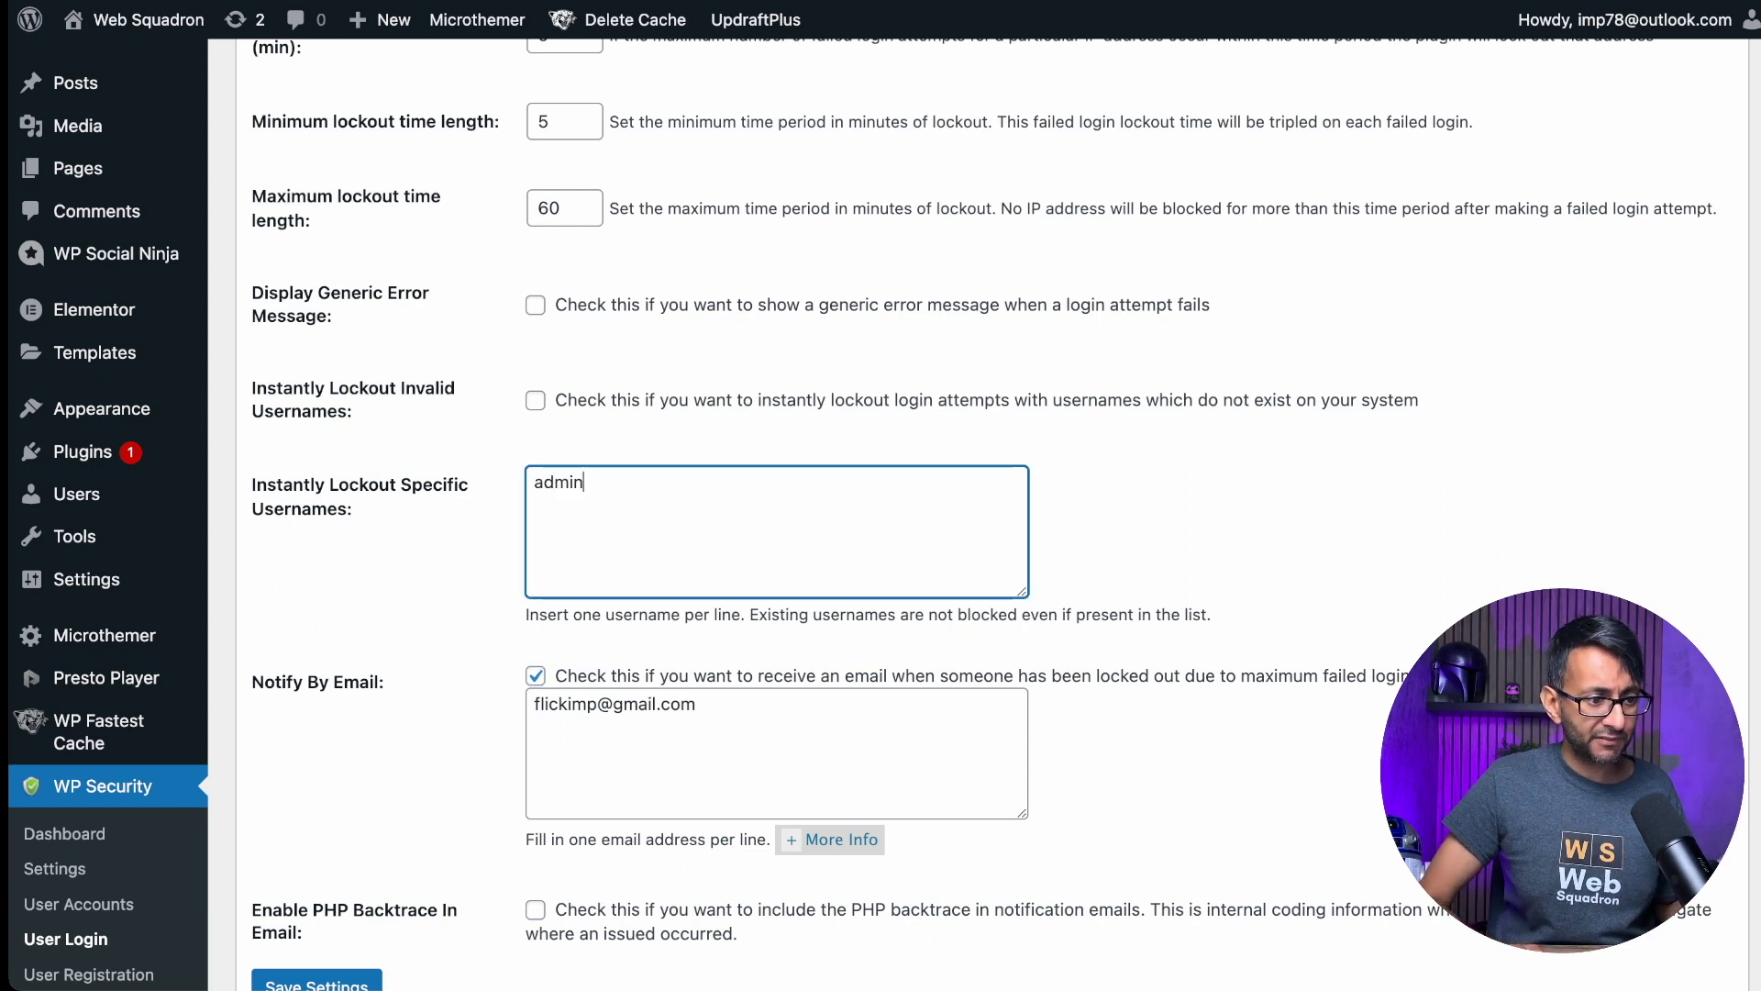
{"action": "type", "text": "imran"}
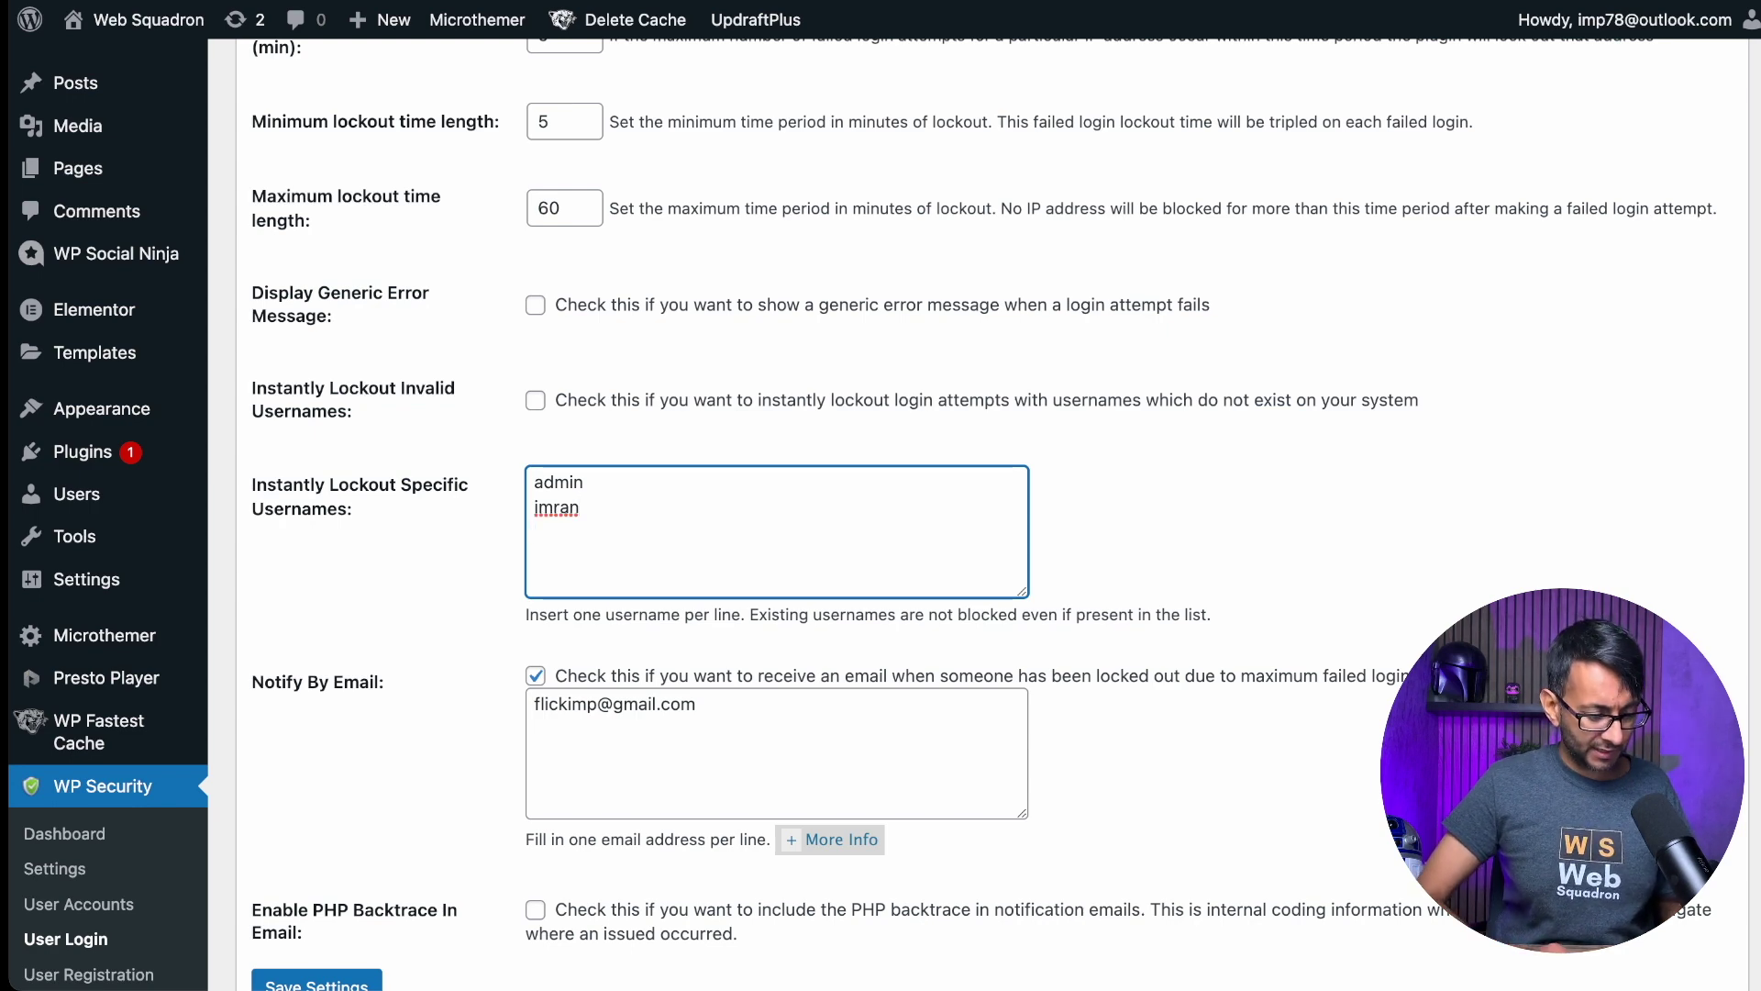
{"action": "type", "text": "username"}
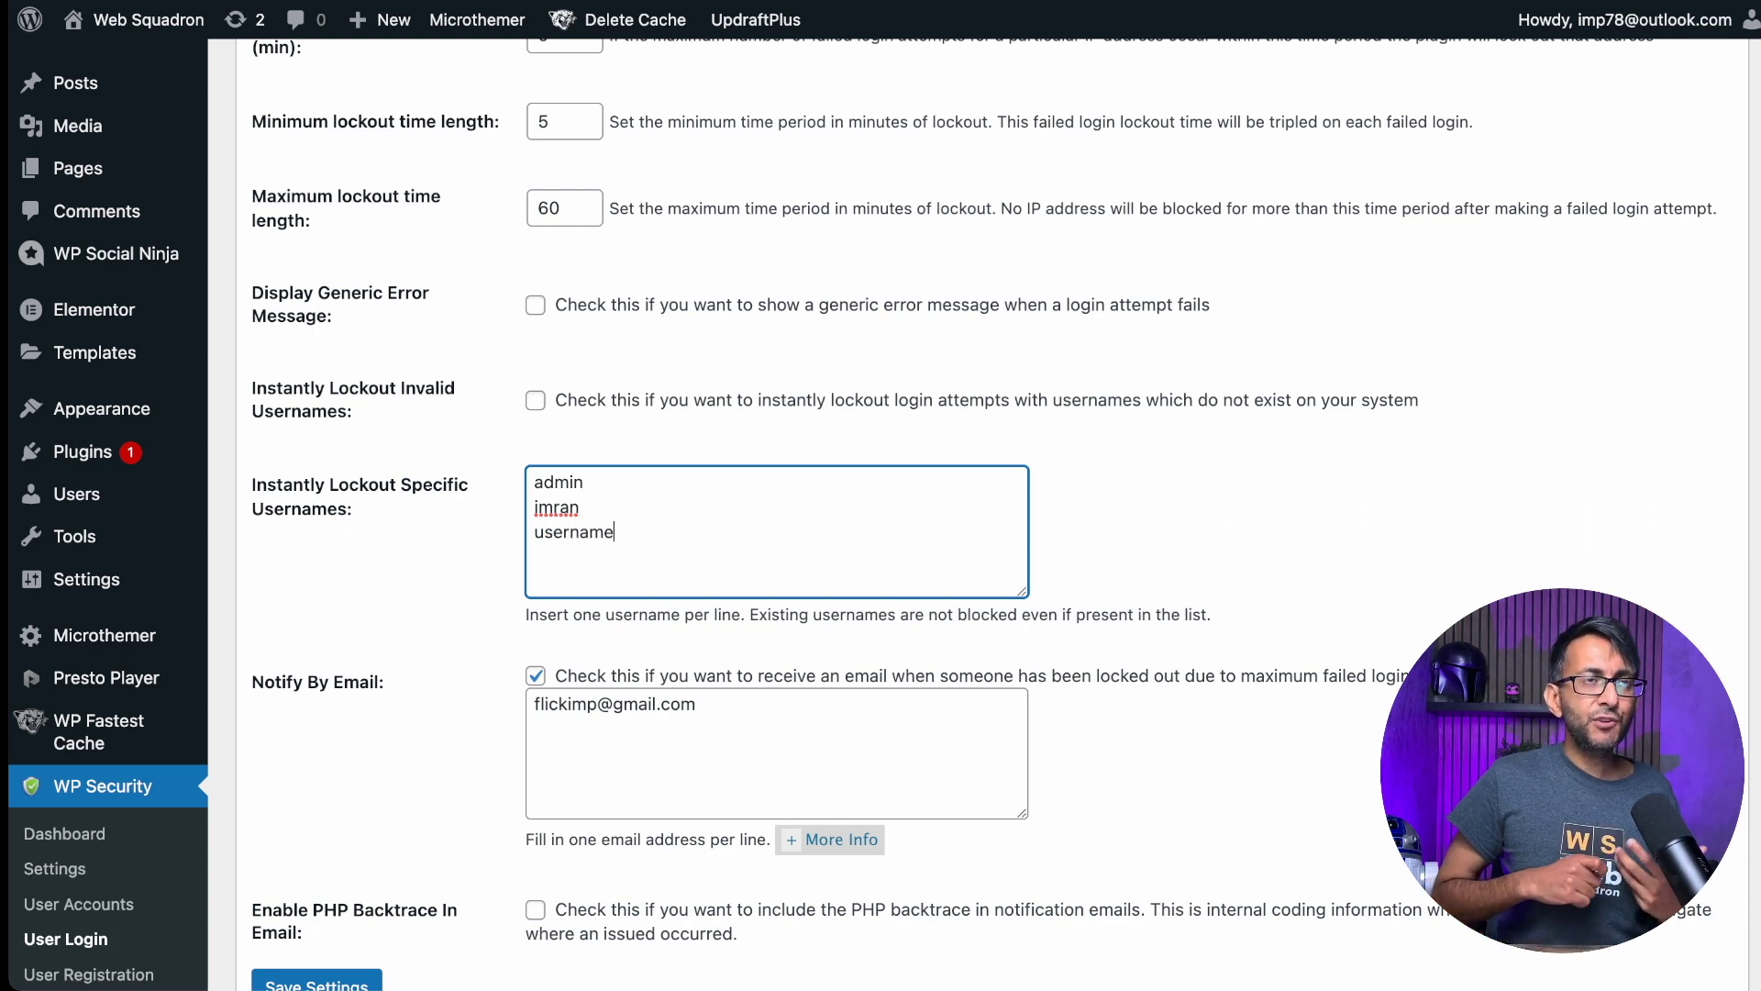
{"action": "key", "text": "Return"}
{"action": "type", "text": "websqu"}
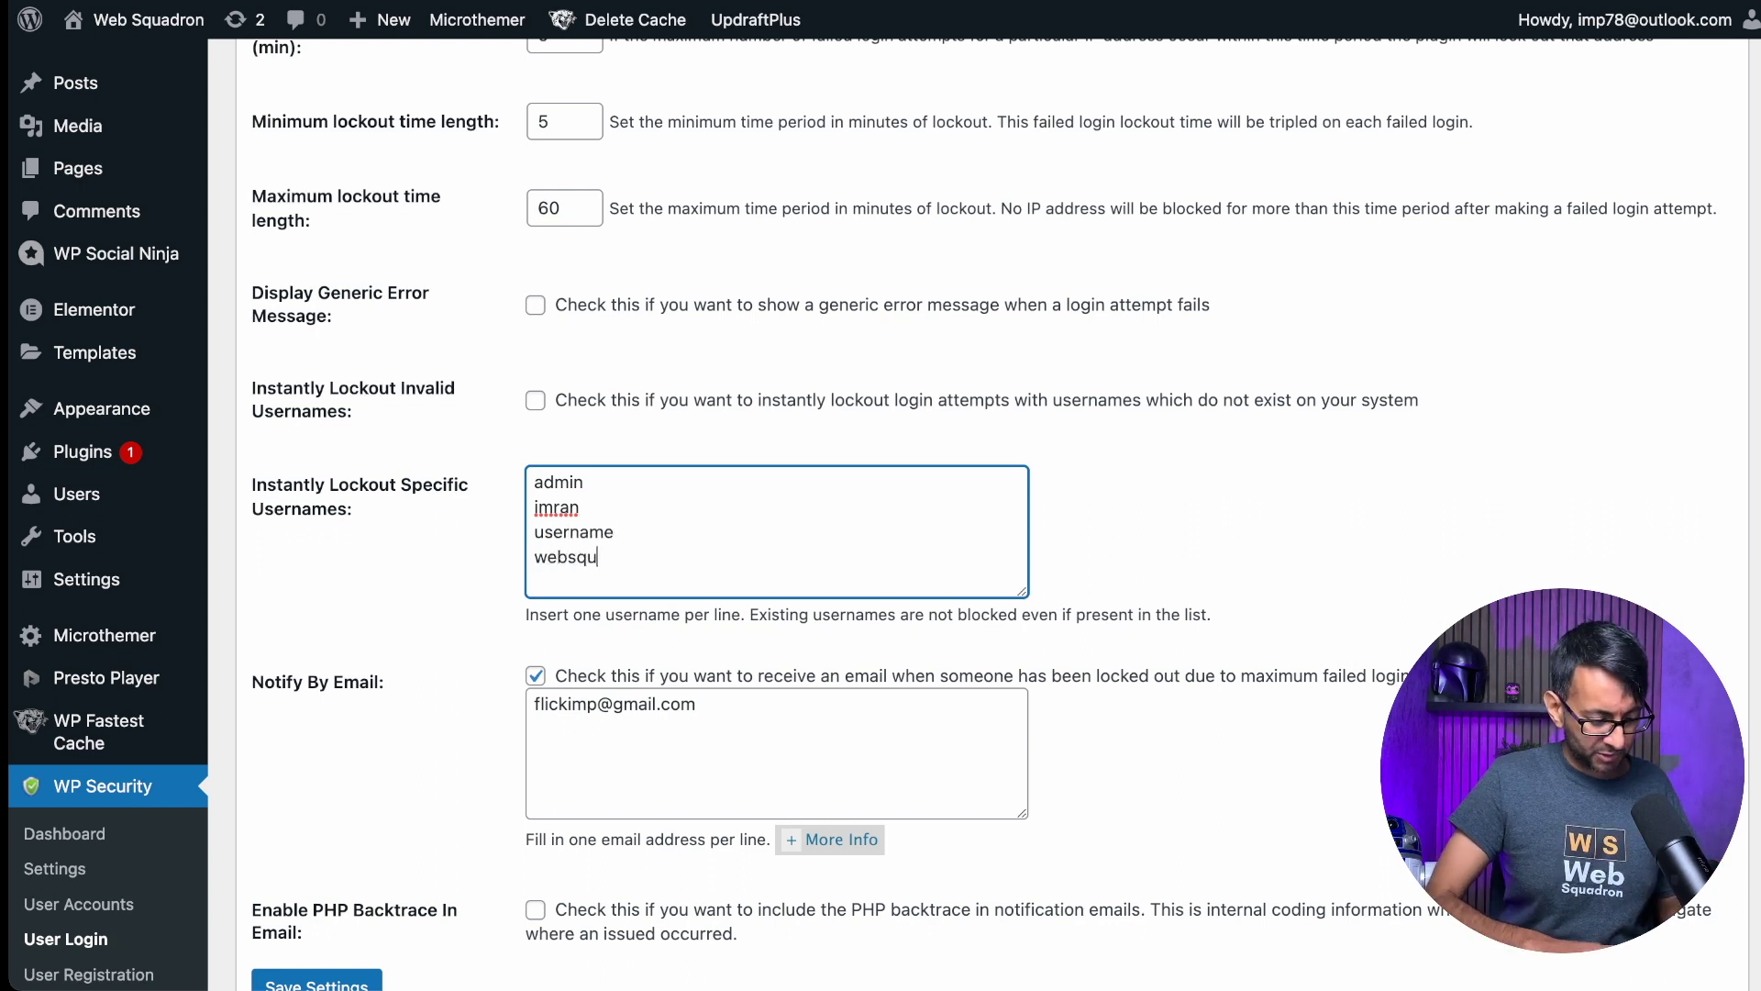
{"action": "type", "text": "adron"}
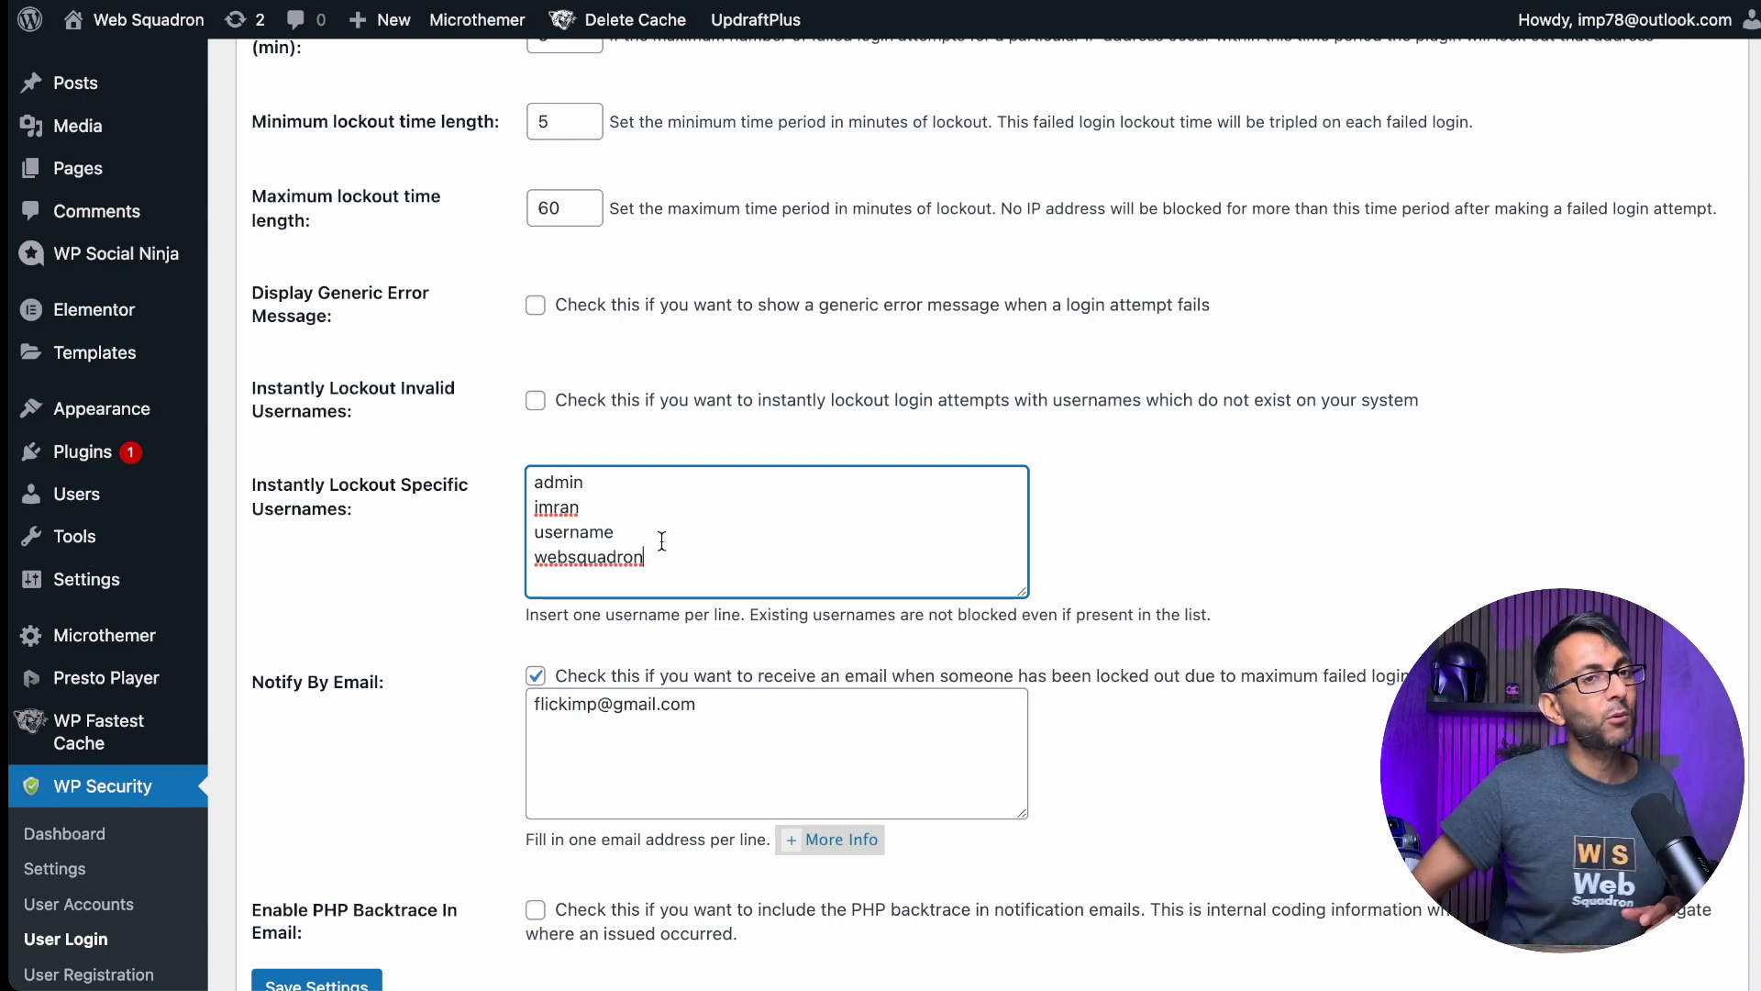
{"action": "scroll", "coordinate": [727, 568], "scroll_direction": "down", "scroll_amount": 1}
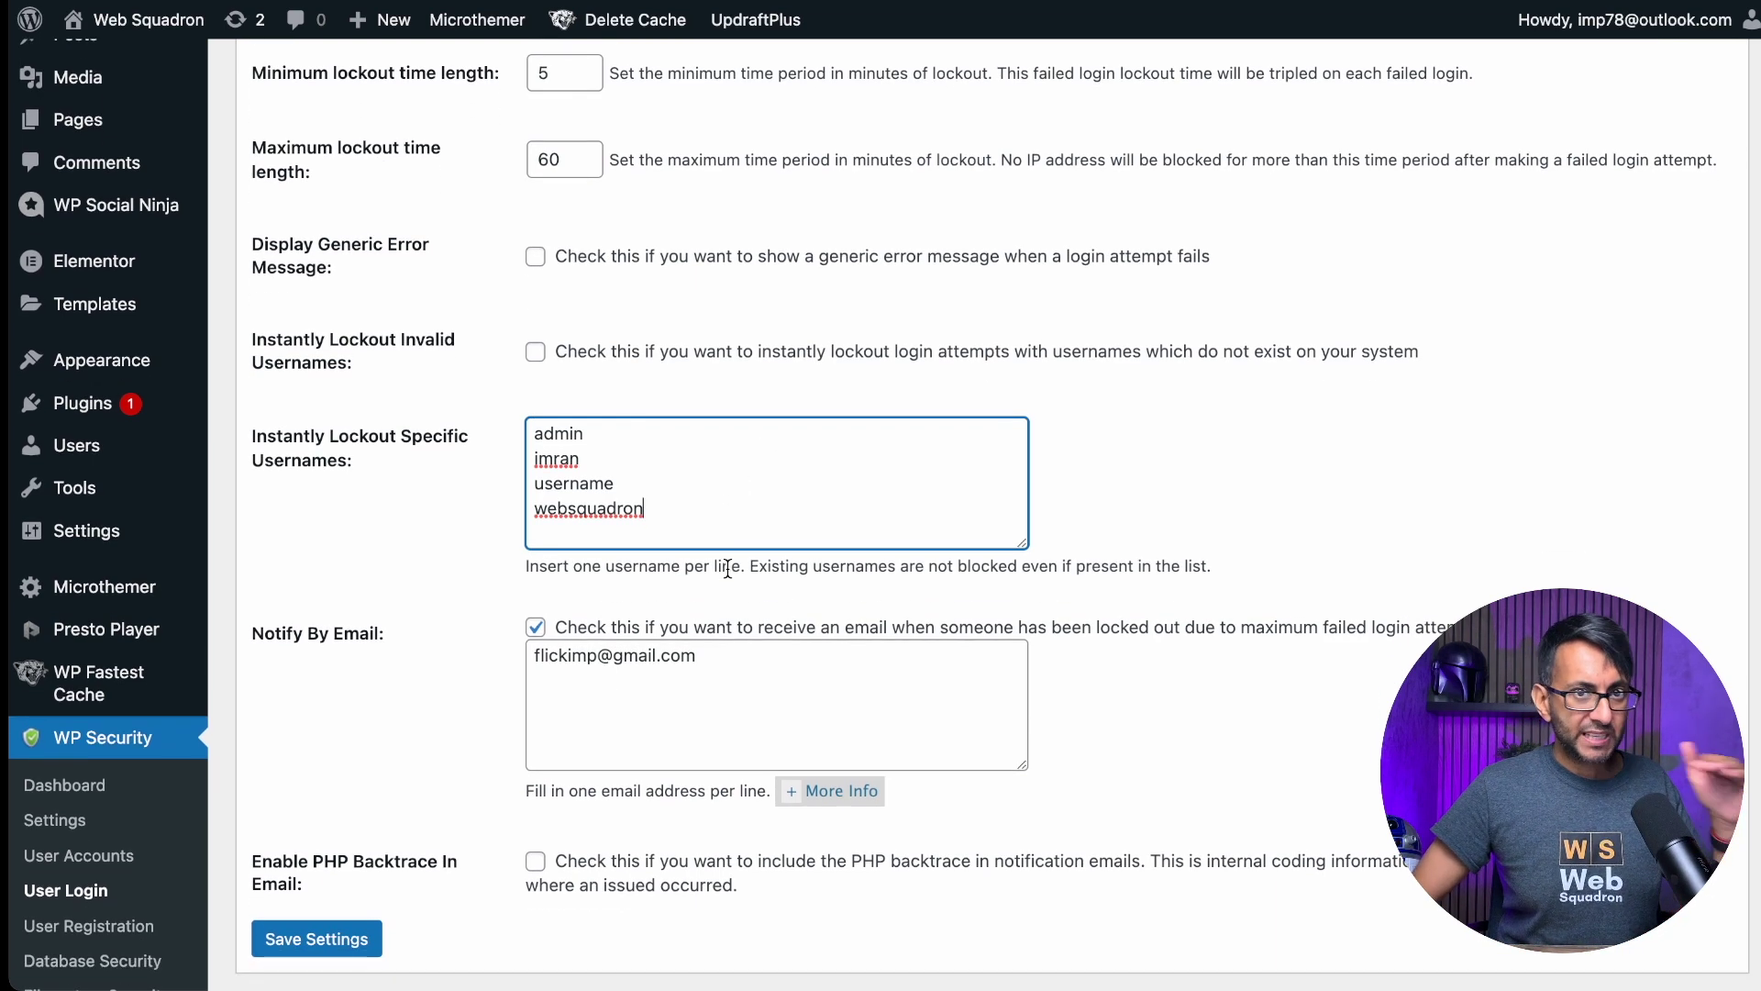
{"action": "scroll", "coordinate": [404, 778], "scroll_direction": "down", "scroll_amount": 3}
Save the lockout usernames and set wp-config.php file permissions to 0640
{"action": "left_click", "coordinate": [339, 811]}
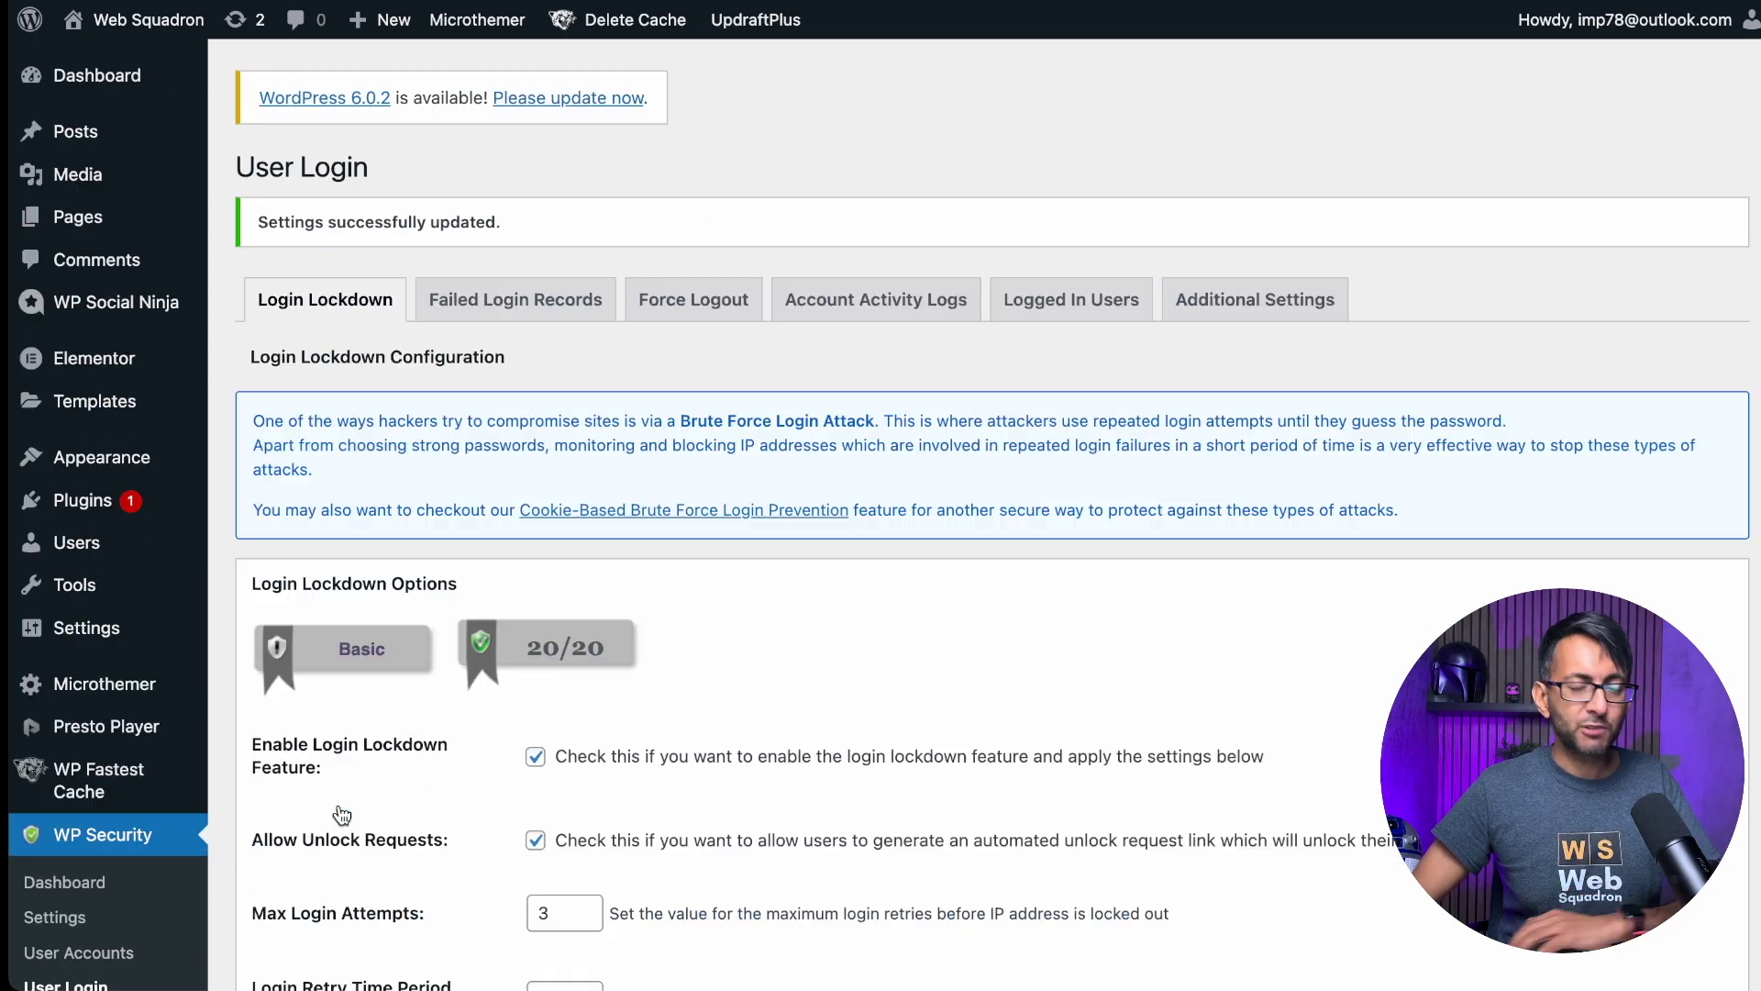
{"action": "scroll", "coordinate": [342, 814], "scroll_direction": "down", "scroll_amount": 10}
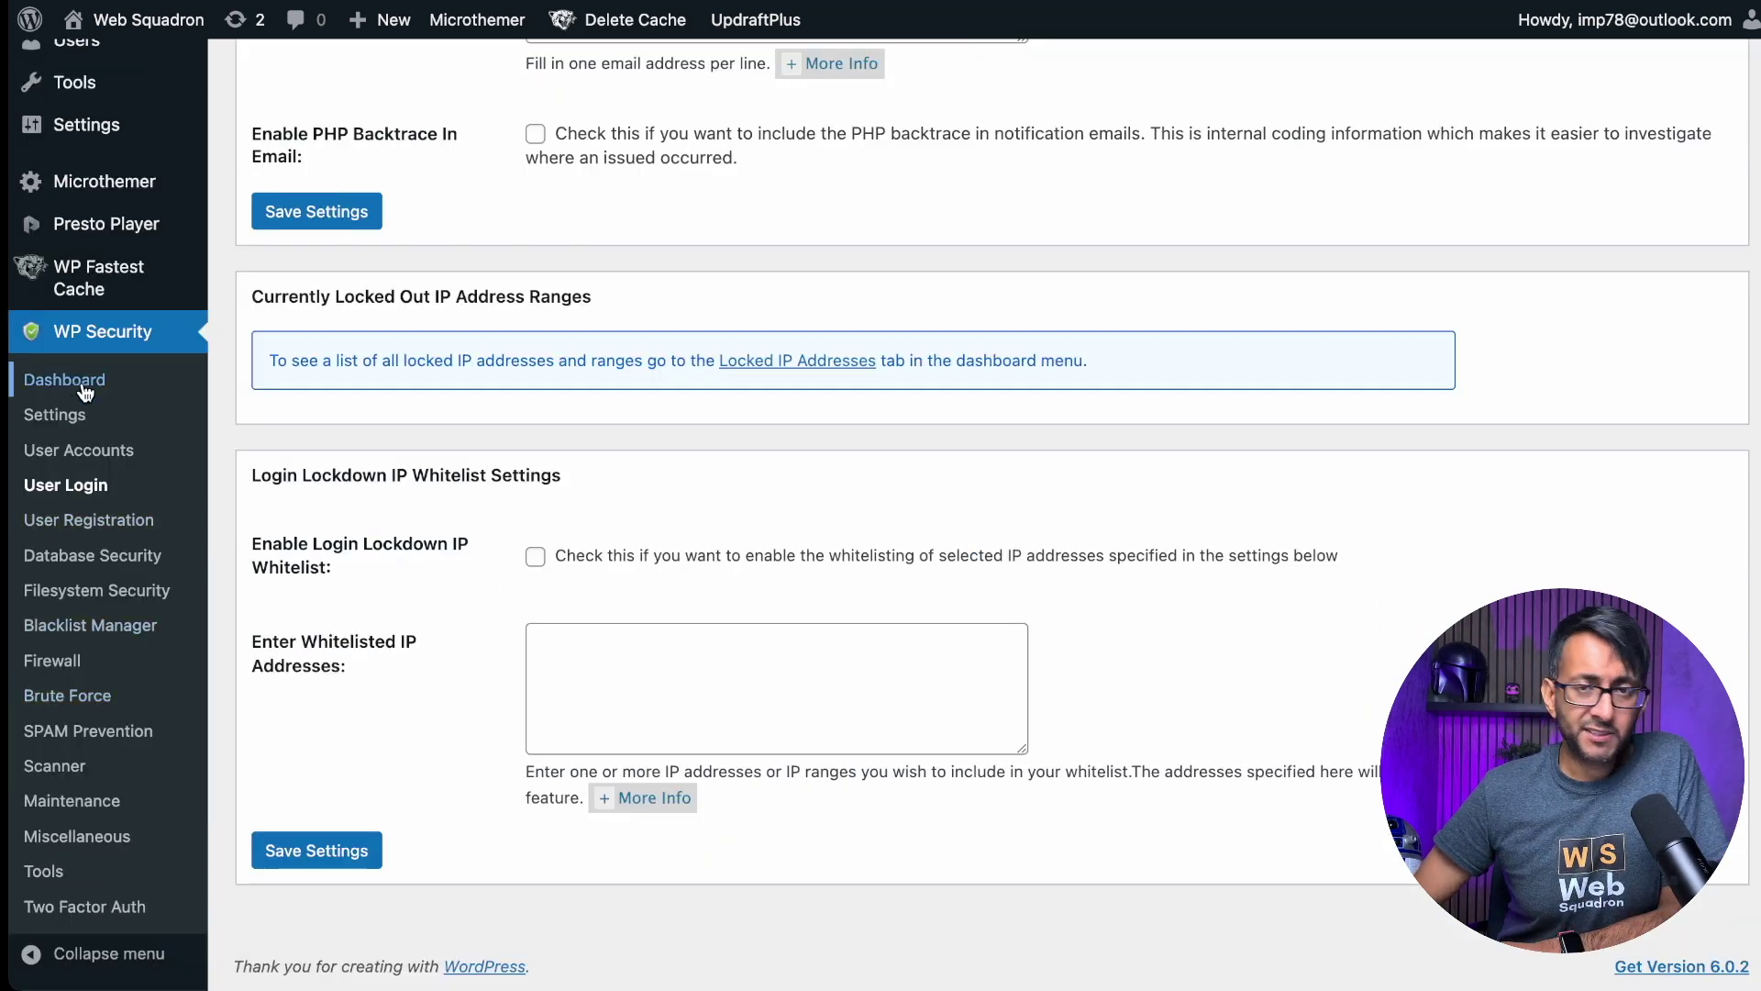
{"action": "left_click", "coordinate": [78, 384]}
{"action": "scroll", "coordinate": [680, 580], "scroll_direction": "down", "scroll_amount": 10}
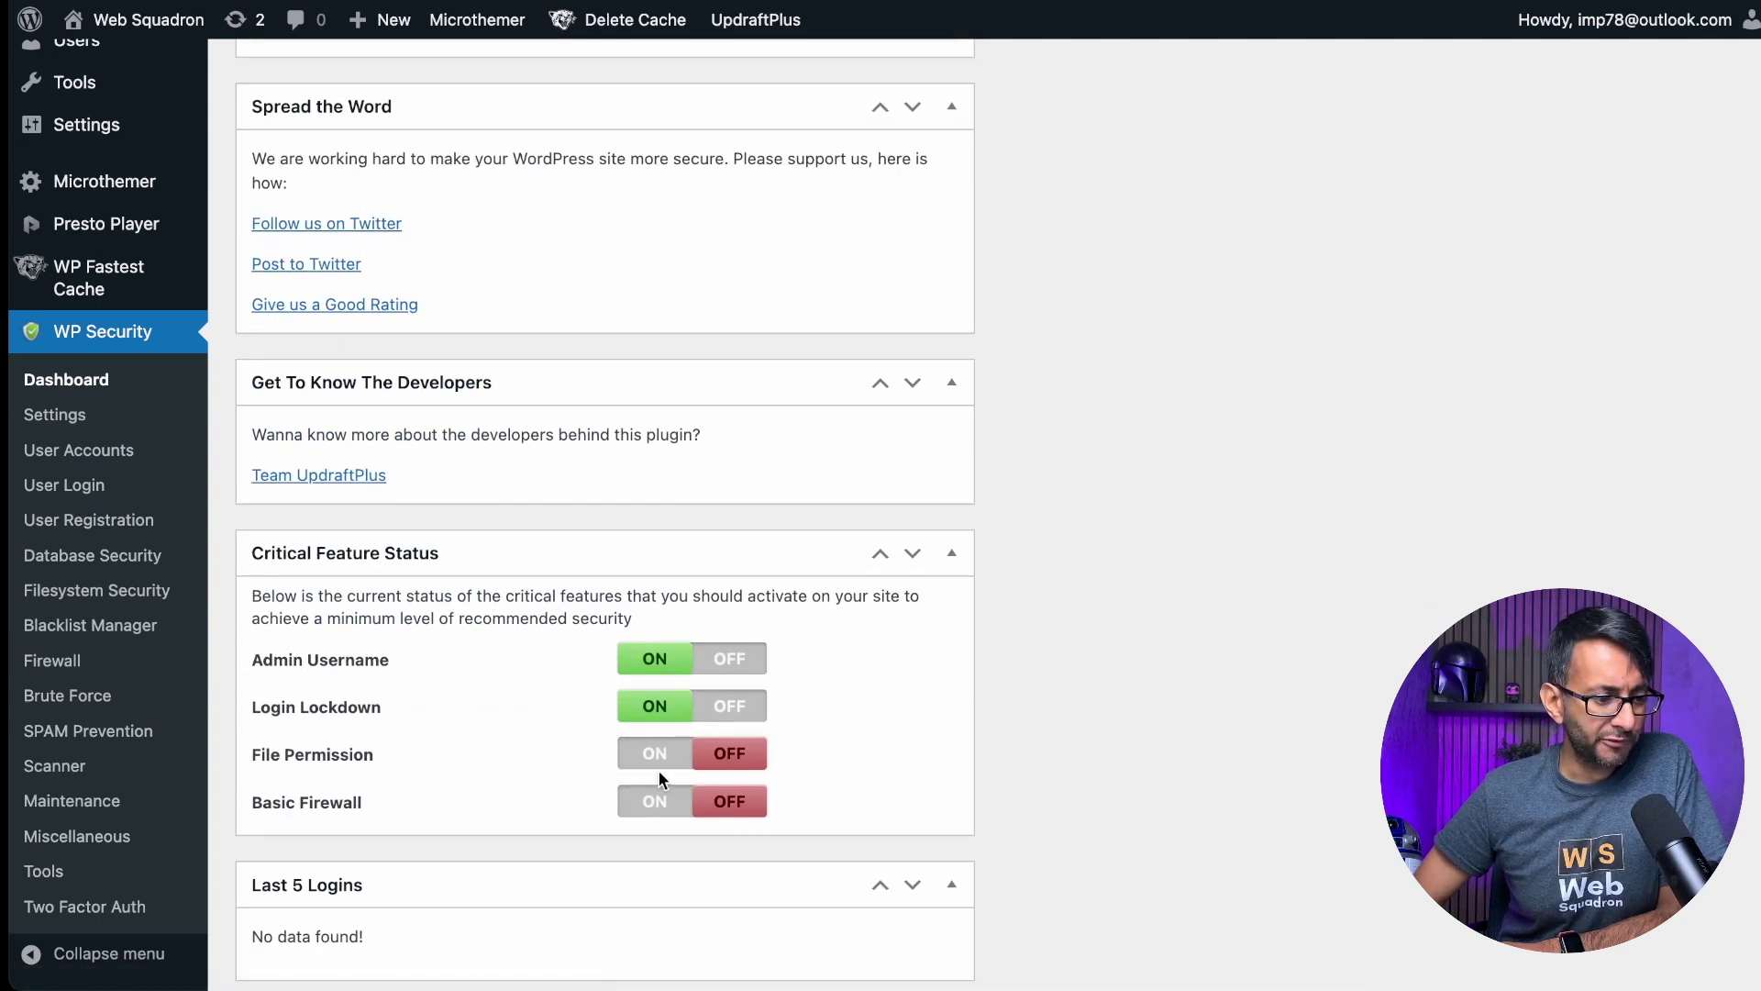
{"action": "left_click", "coordinate": [662, 769]}
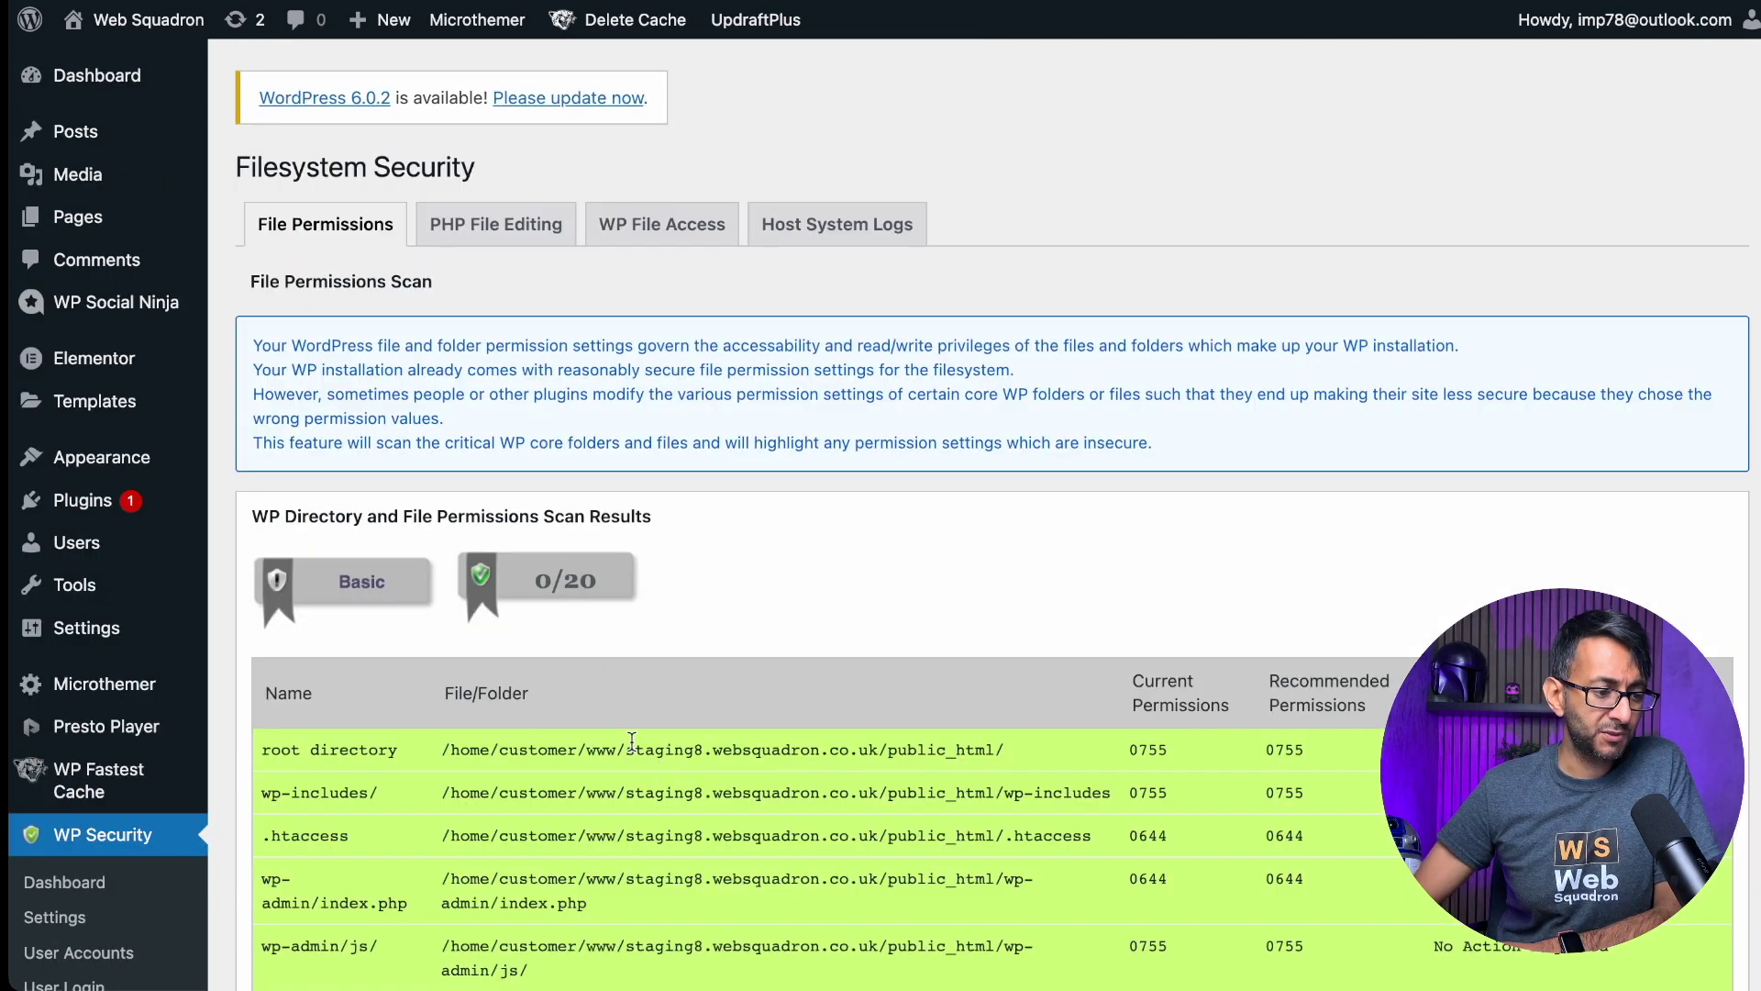
{"action": "scroll", "coordinate": [662, 768], "scroll_direction": "down", "scroll_amount": 4}
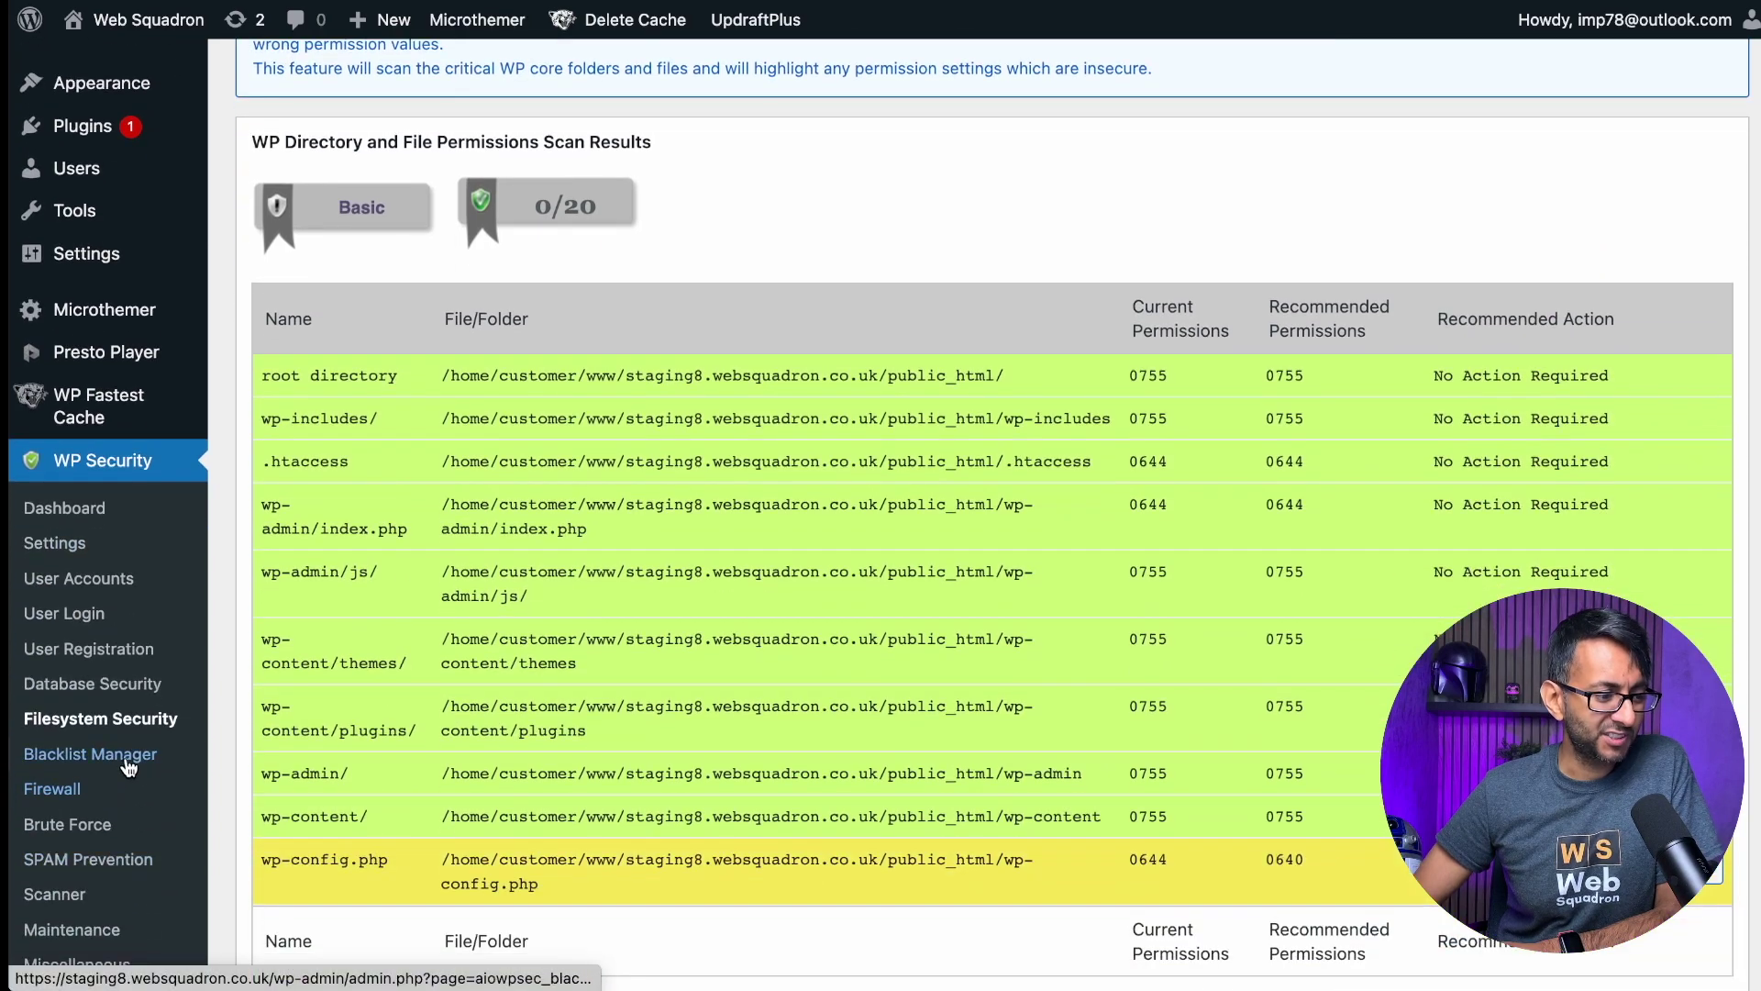
{"action": "scroll", "coordinate": [782, 699], "scroll_direction": "down", "scroll_amount": 2}
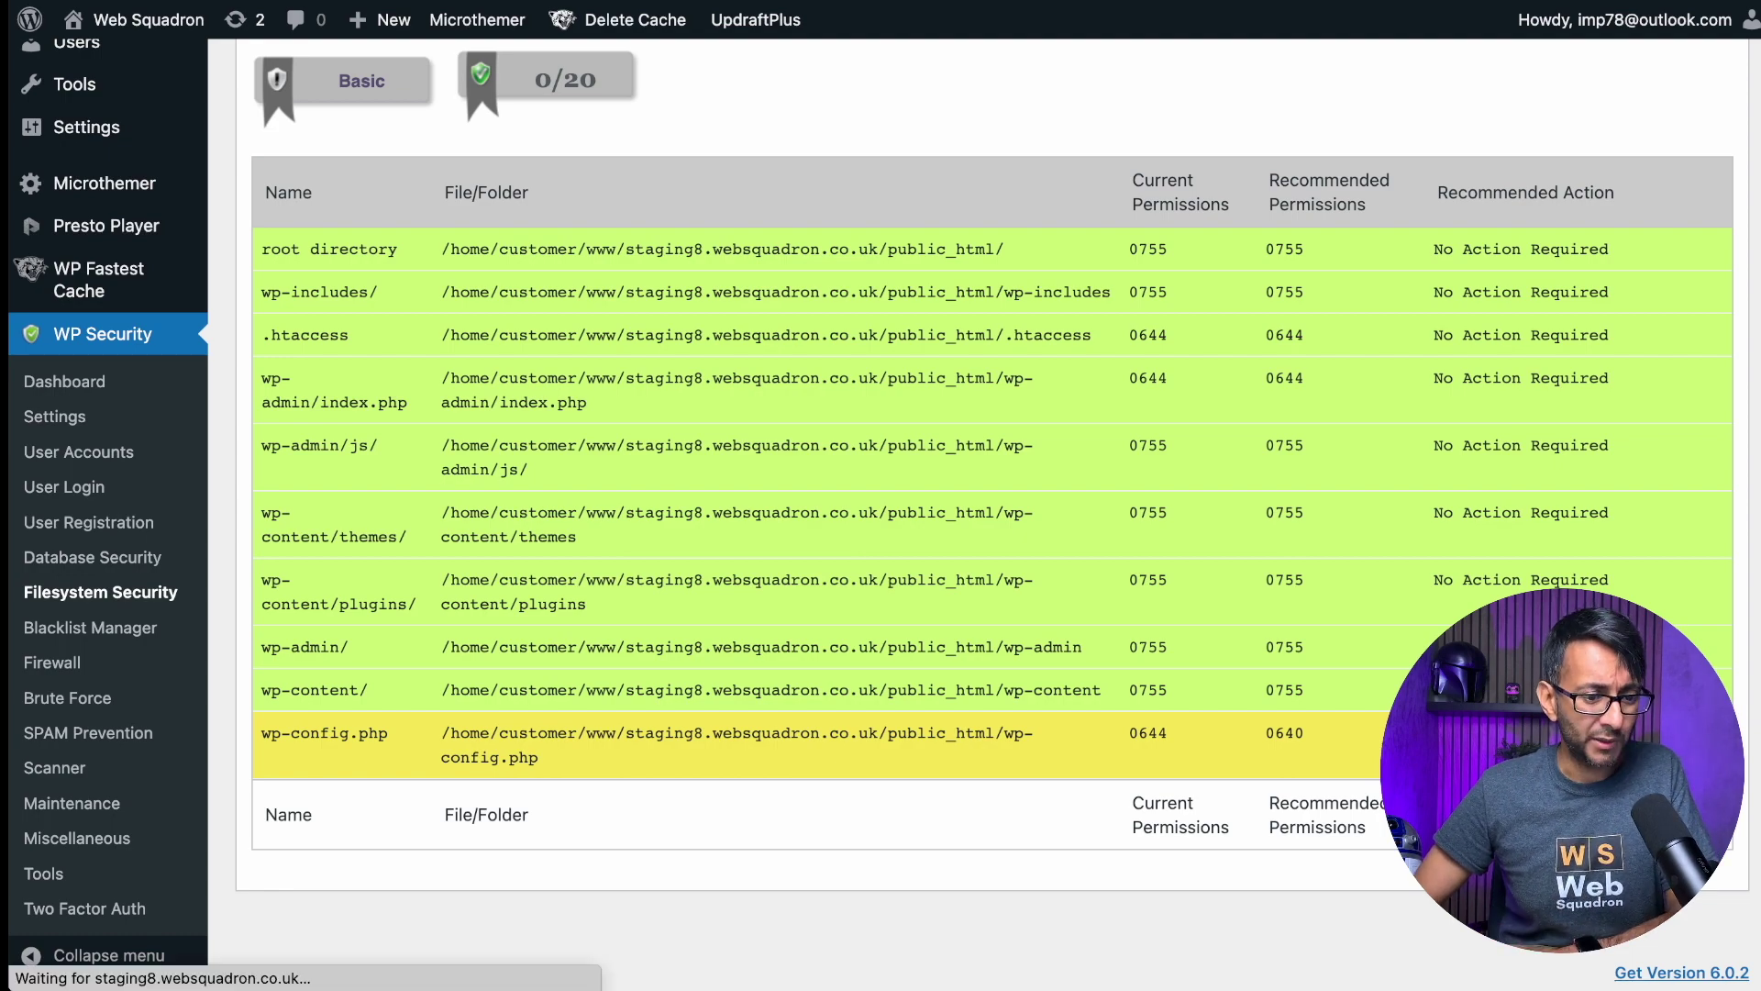
{"action": "scroll", "coordinate": [991, 514], "scroll_direction": "down", "scroll_amount": 8}
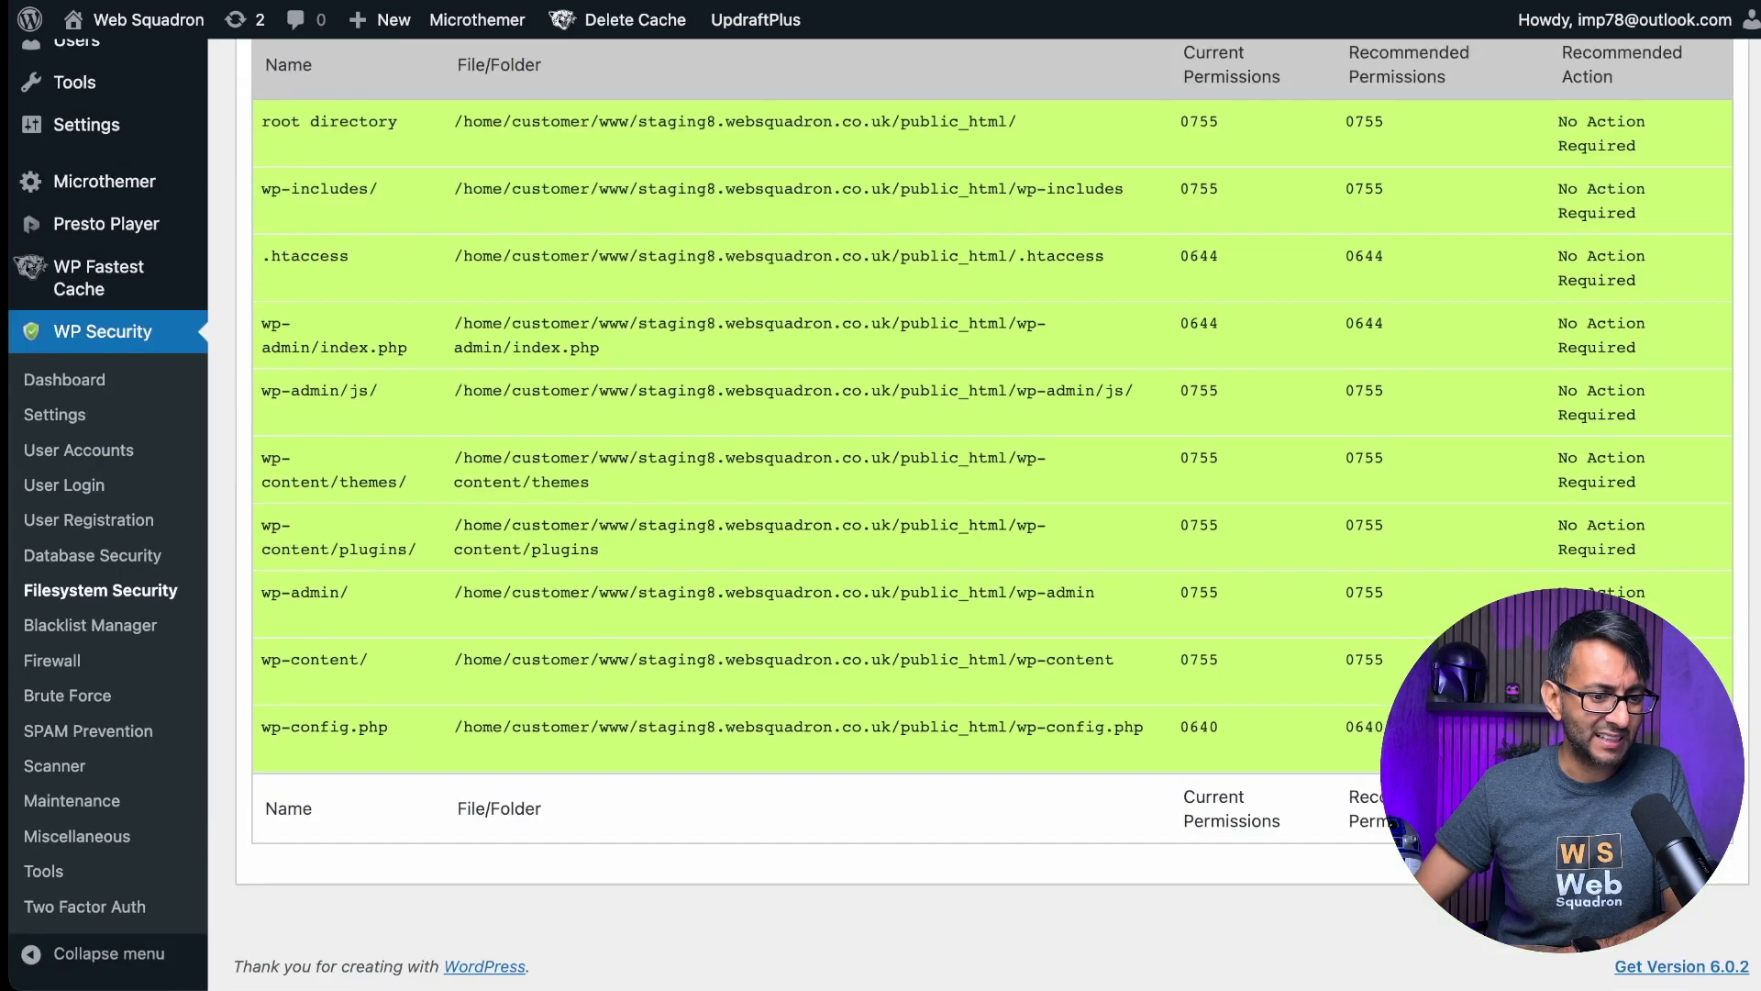
{"action": "scroll", "coordinate": [991, 513], "scroll_direction": "up", "scroll_amount": 5}
Go back to the dashboard and bring up the Basic Firewall settings
{"action": "left_click", "coordinate": [133, 789]}
{"action": "scroll", "coordinate": [620, 785], "scroll_direction": "down", "scroll_amount": 7}
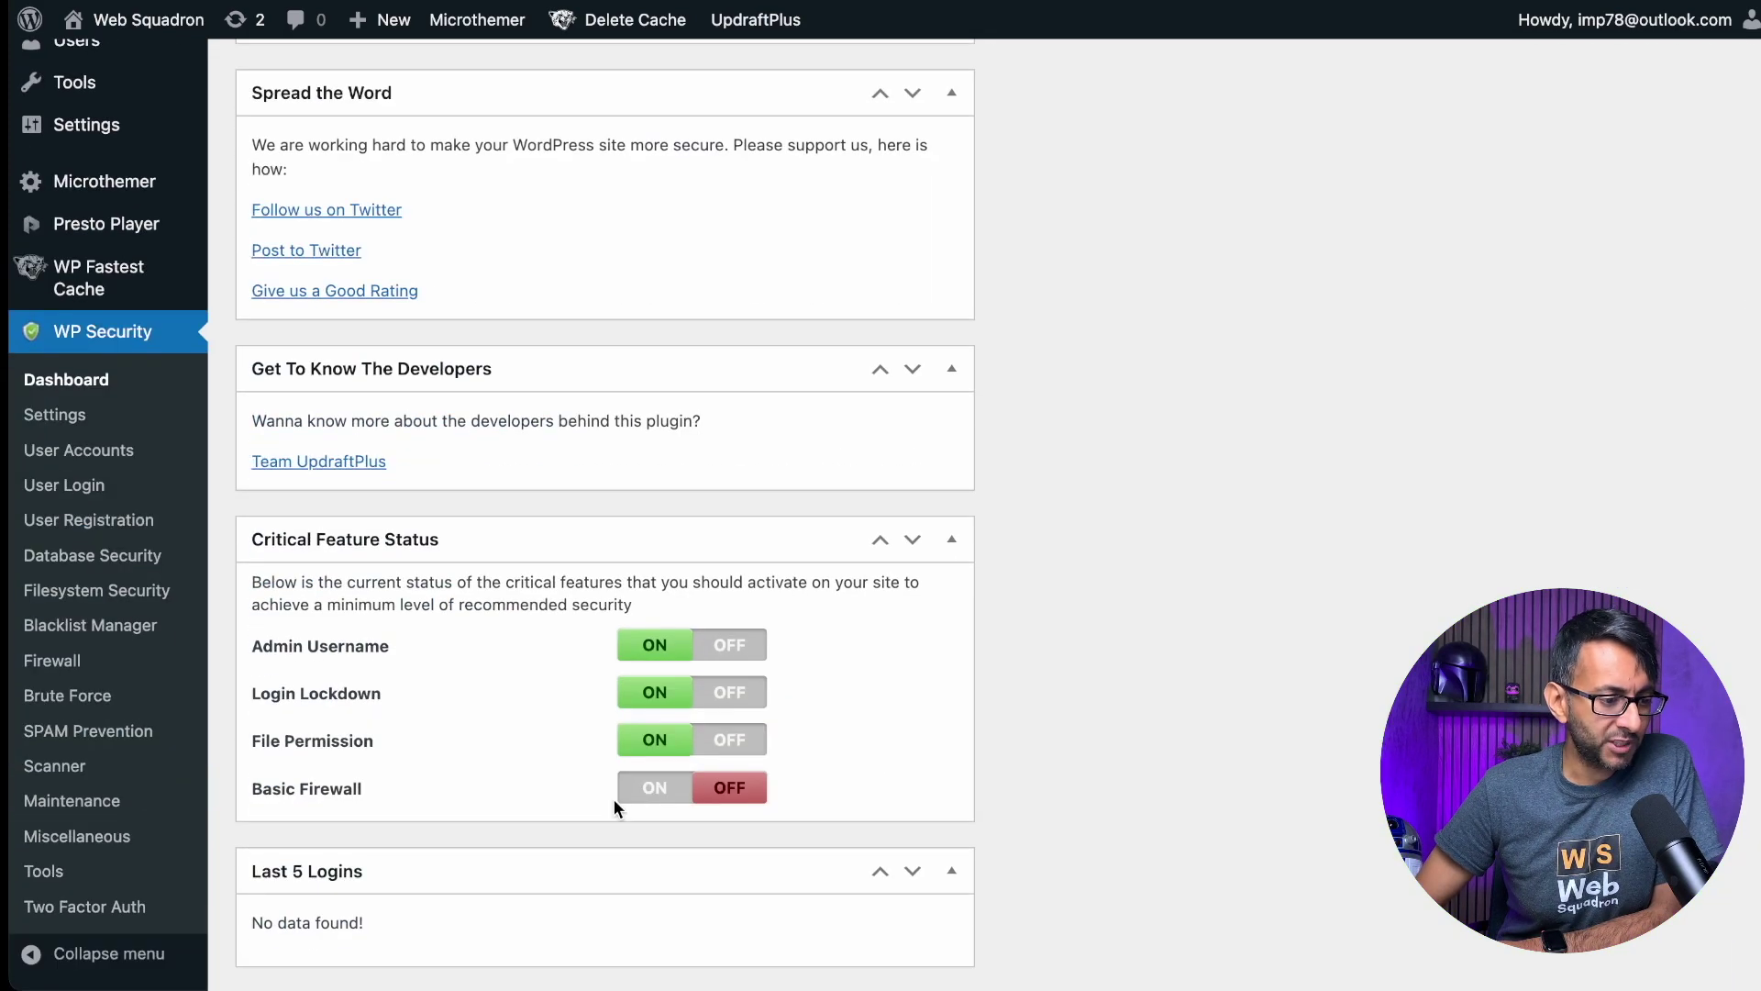
{"action": "left_click", "coordinate": [653, 789]}
{"action": "scroll", "coordinate": [827, 784], "scroll_direction": "down", "scroll_amount": 1}
{"action": "scroll", "coordinate": [827, 783], "scroll_direction": "down", "scroll_amount": 2}
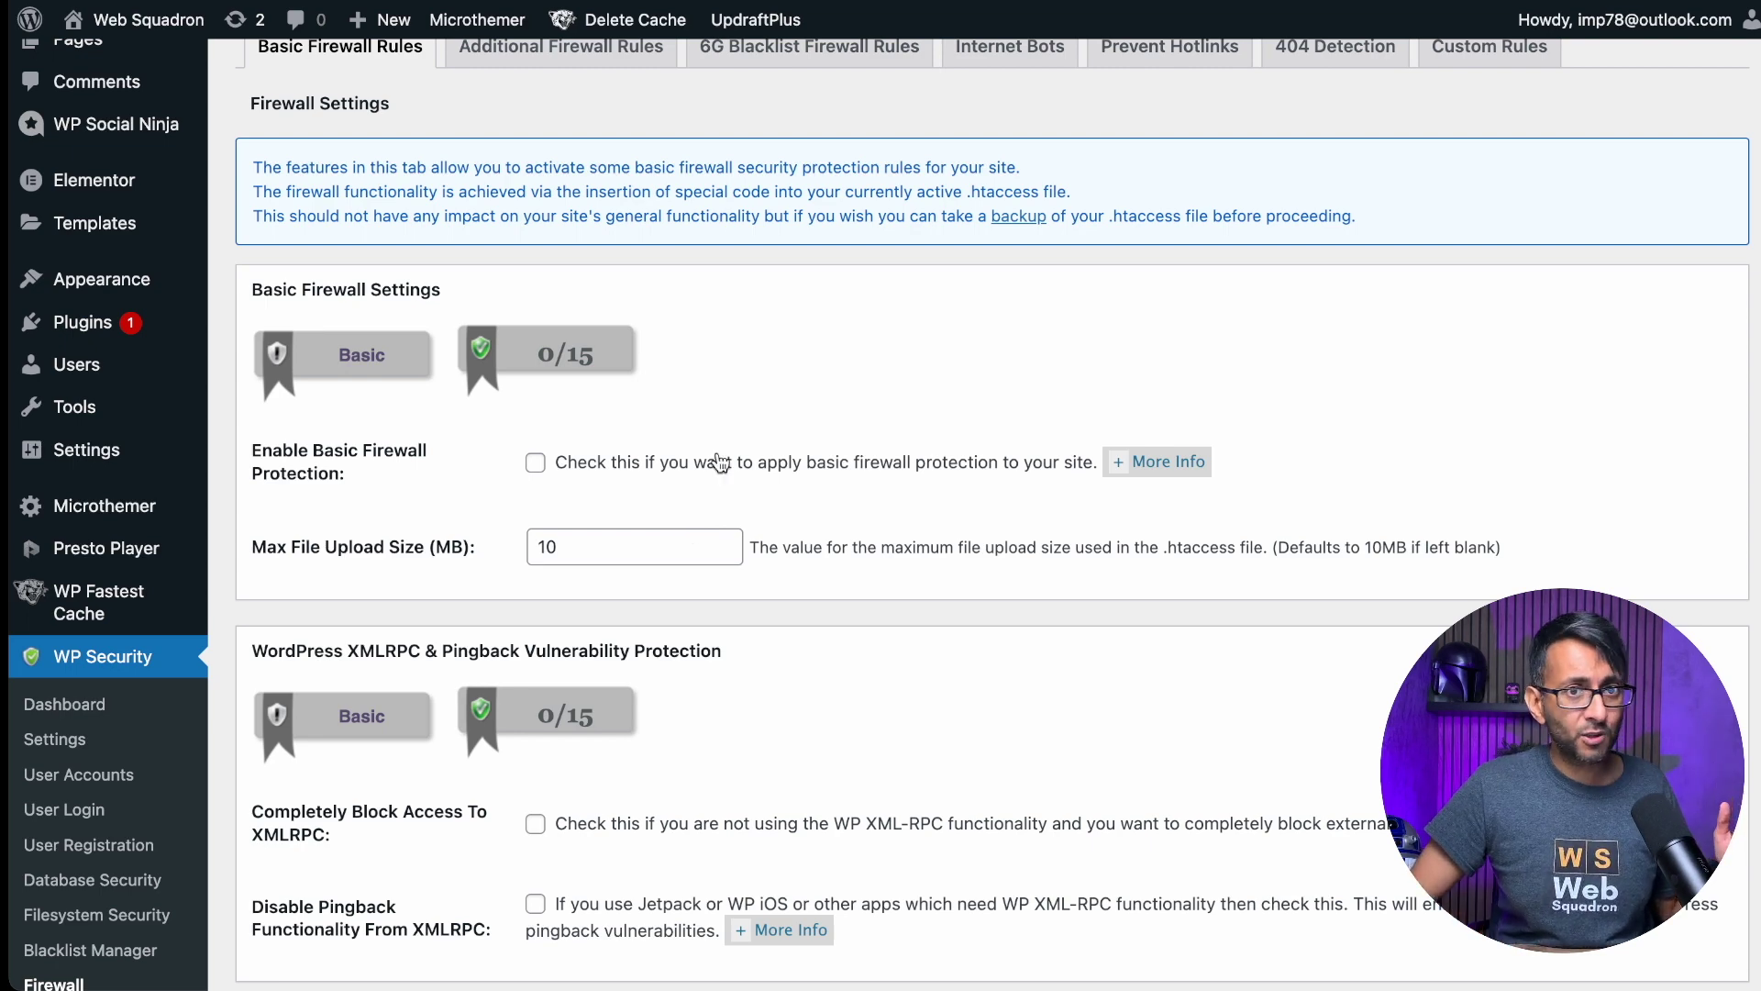
Enable basic firewall protection, leave XMLRPC access unblocked, and save the firewall settings
{"action": "left_click", "coordinate": [535, 463]}
{"action": "scroll", "coordinate": [490, 684], "scroll_direction": "down", "scroll_amount": 3}
{"action": "left_click", "coordinate": [536, 672]}
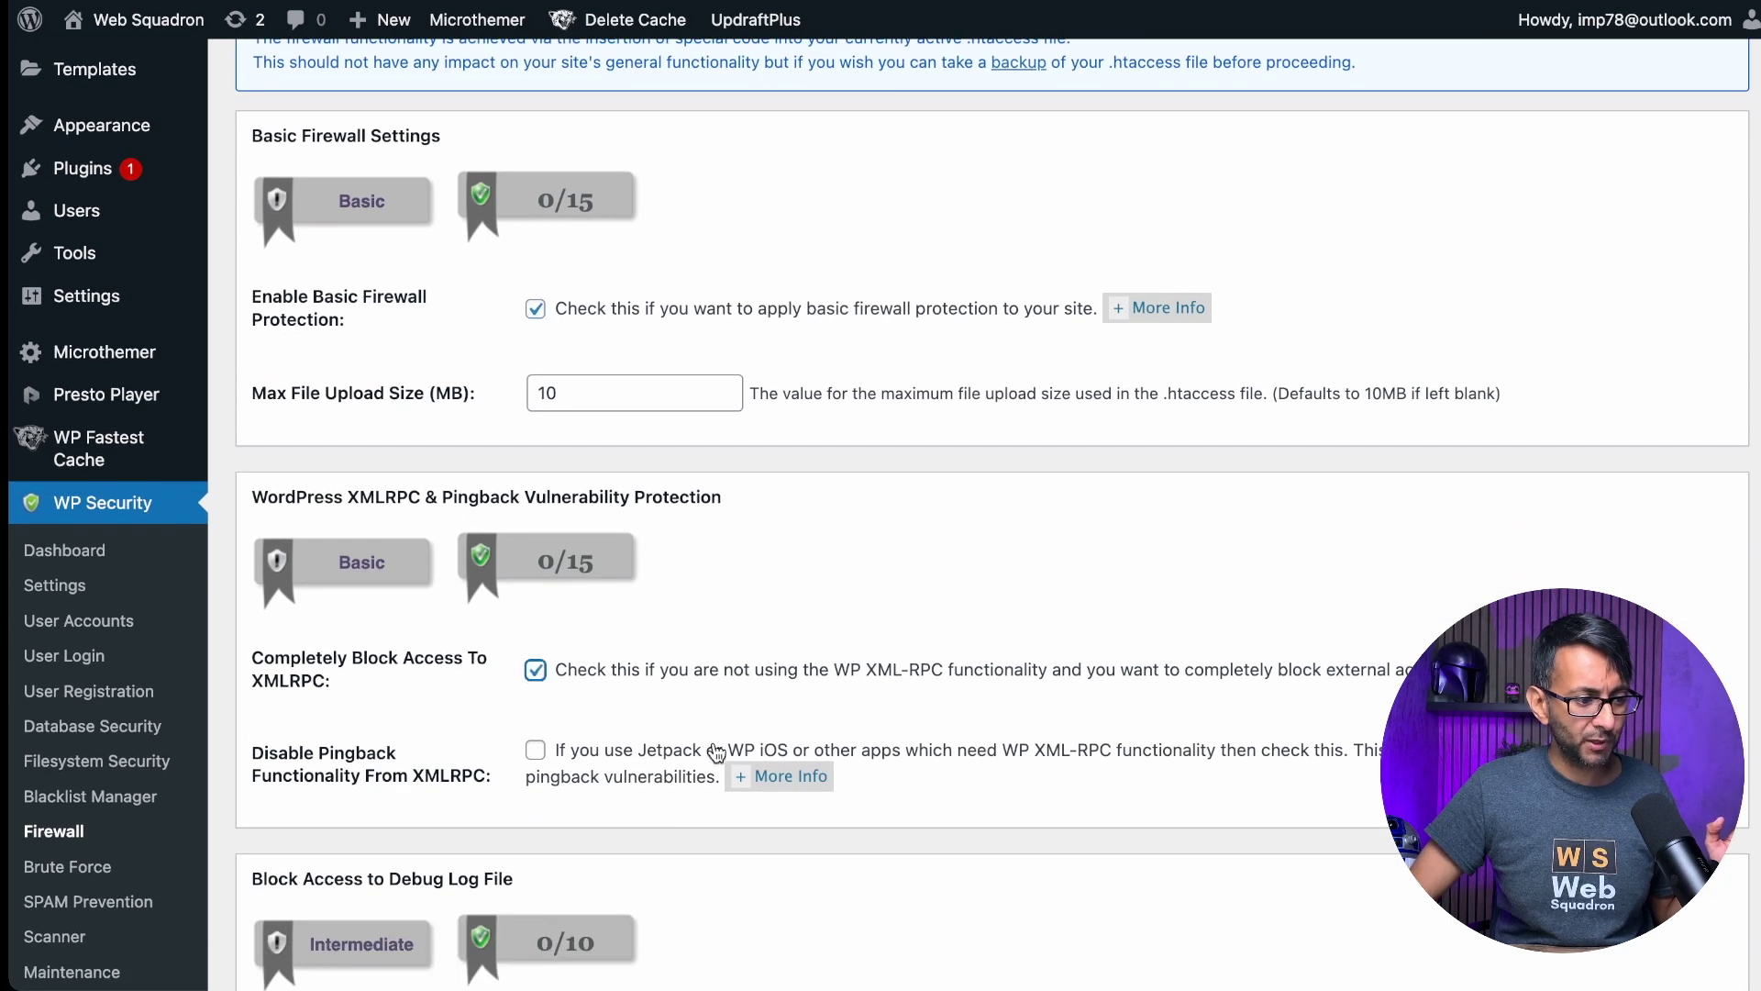
{"action": "scroll", "coordinate": [713, 750], "scroll_direction": "down", "scroll_amount": 5}
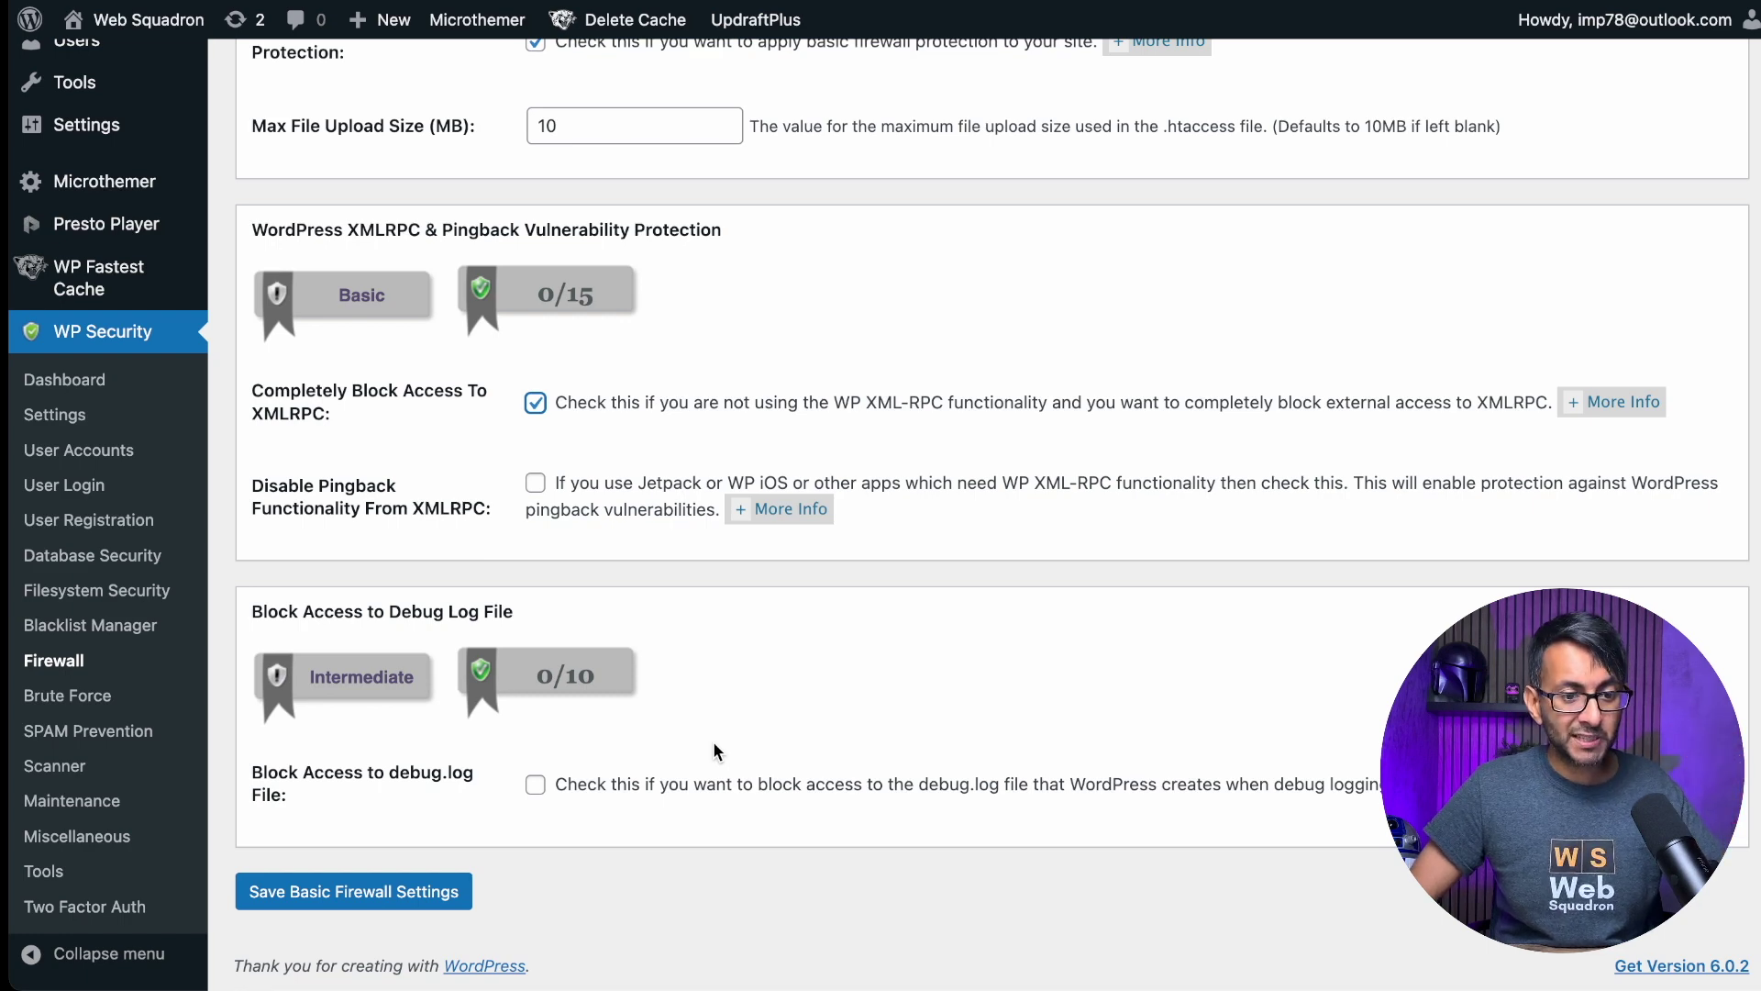
{"action": "left_click", "coordinate": [1619, 402]}
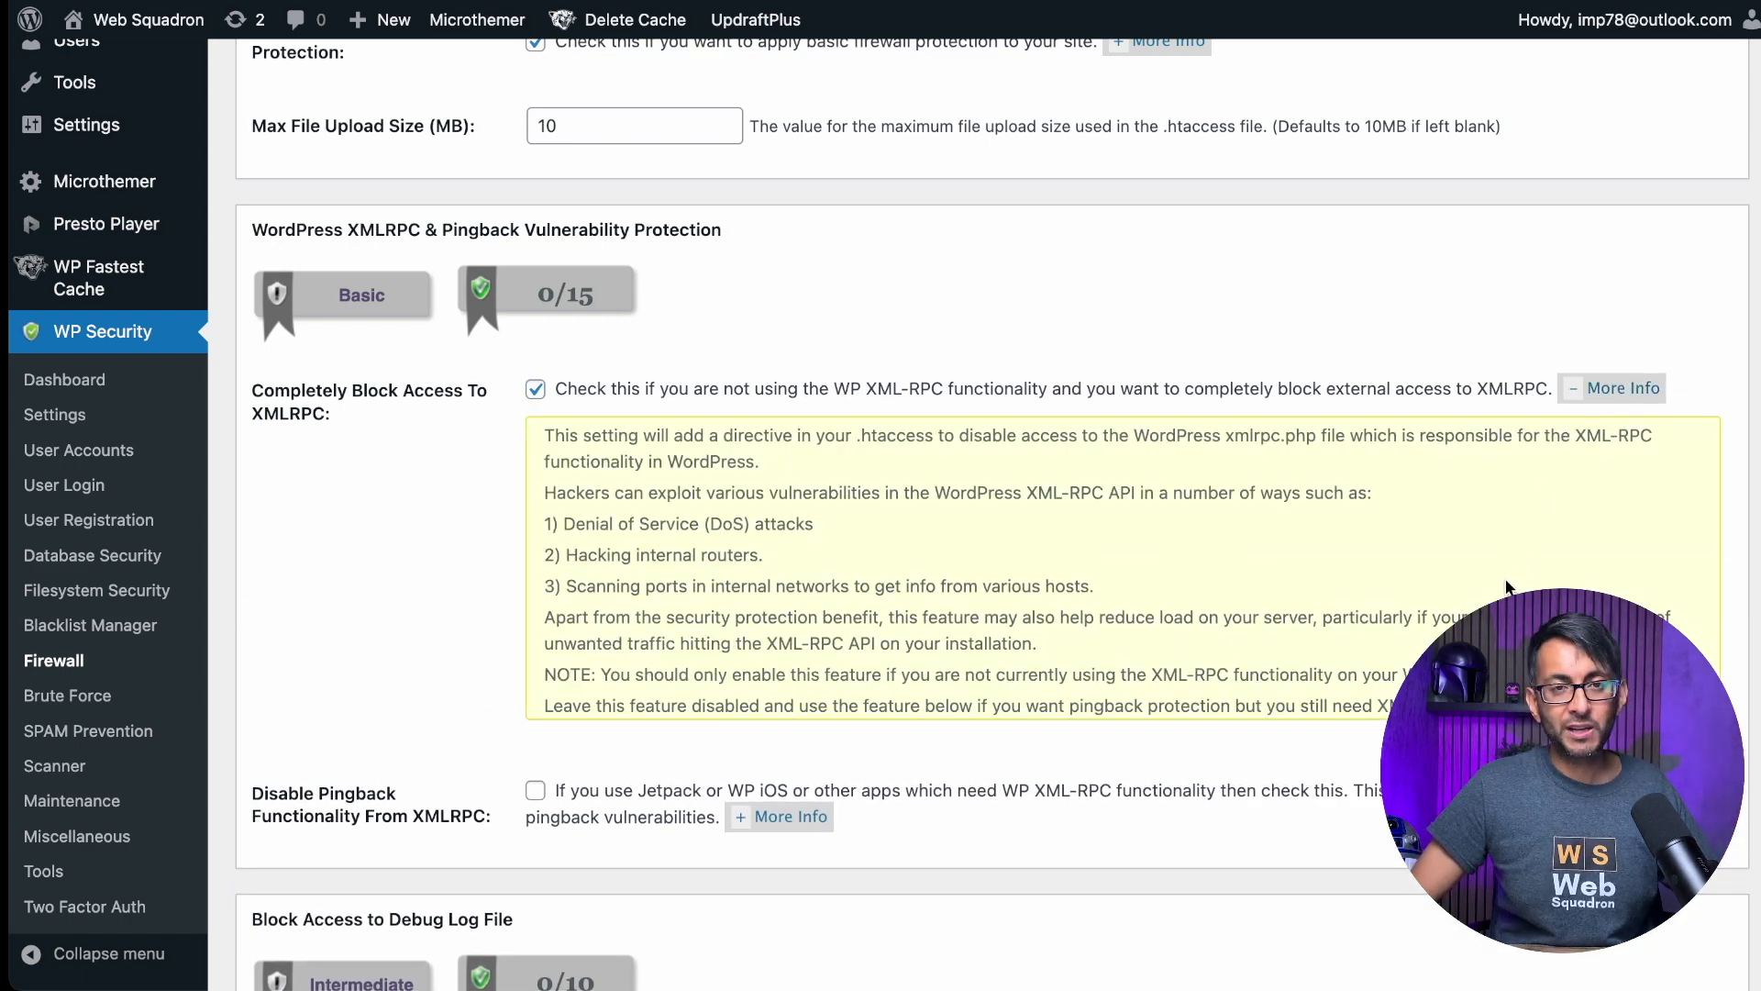
{"action": "scroll", "coordinate": [826, 734], "scroll_direction": "down", "scroll_amount": 3}
{"action": "left_click", "coordinate": [406, 892]}
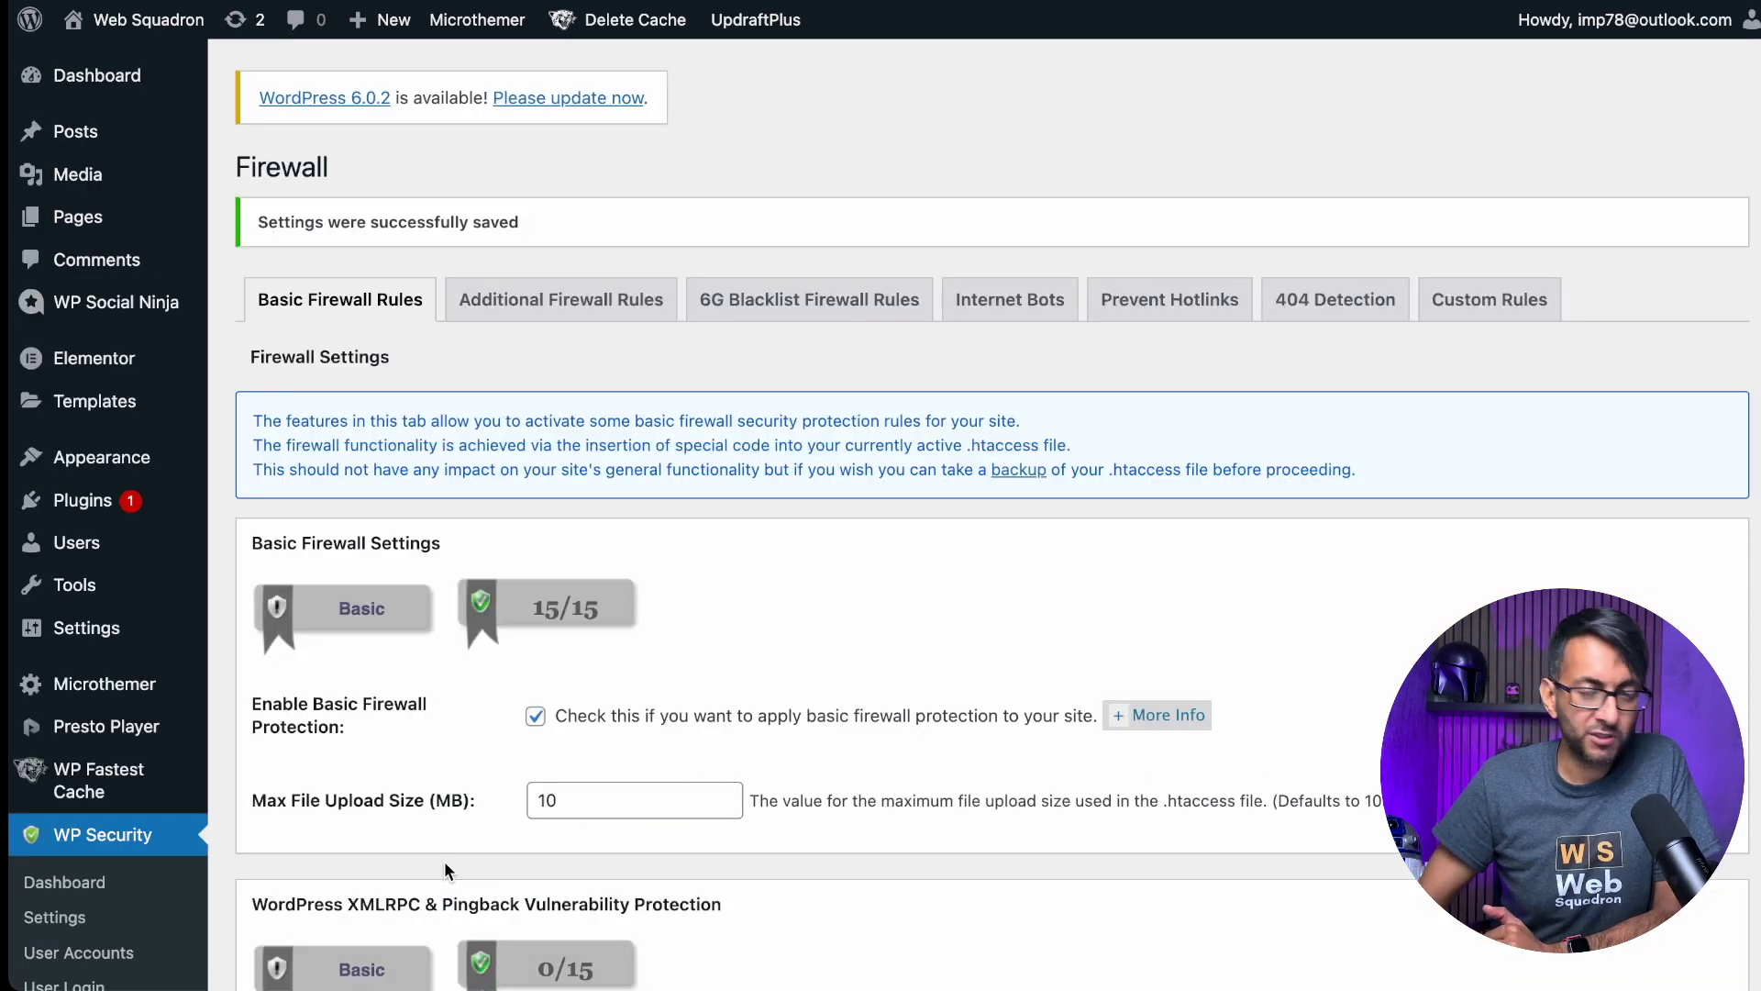
Confirm on the dashboard that all four critical features now show ON
{"action": "left_click", "coordinate": [81, 883]}
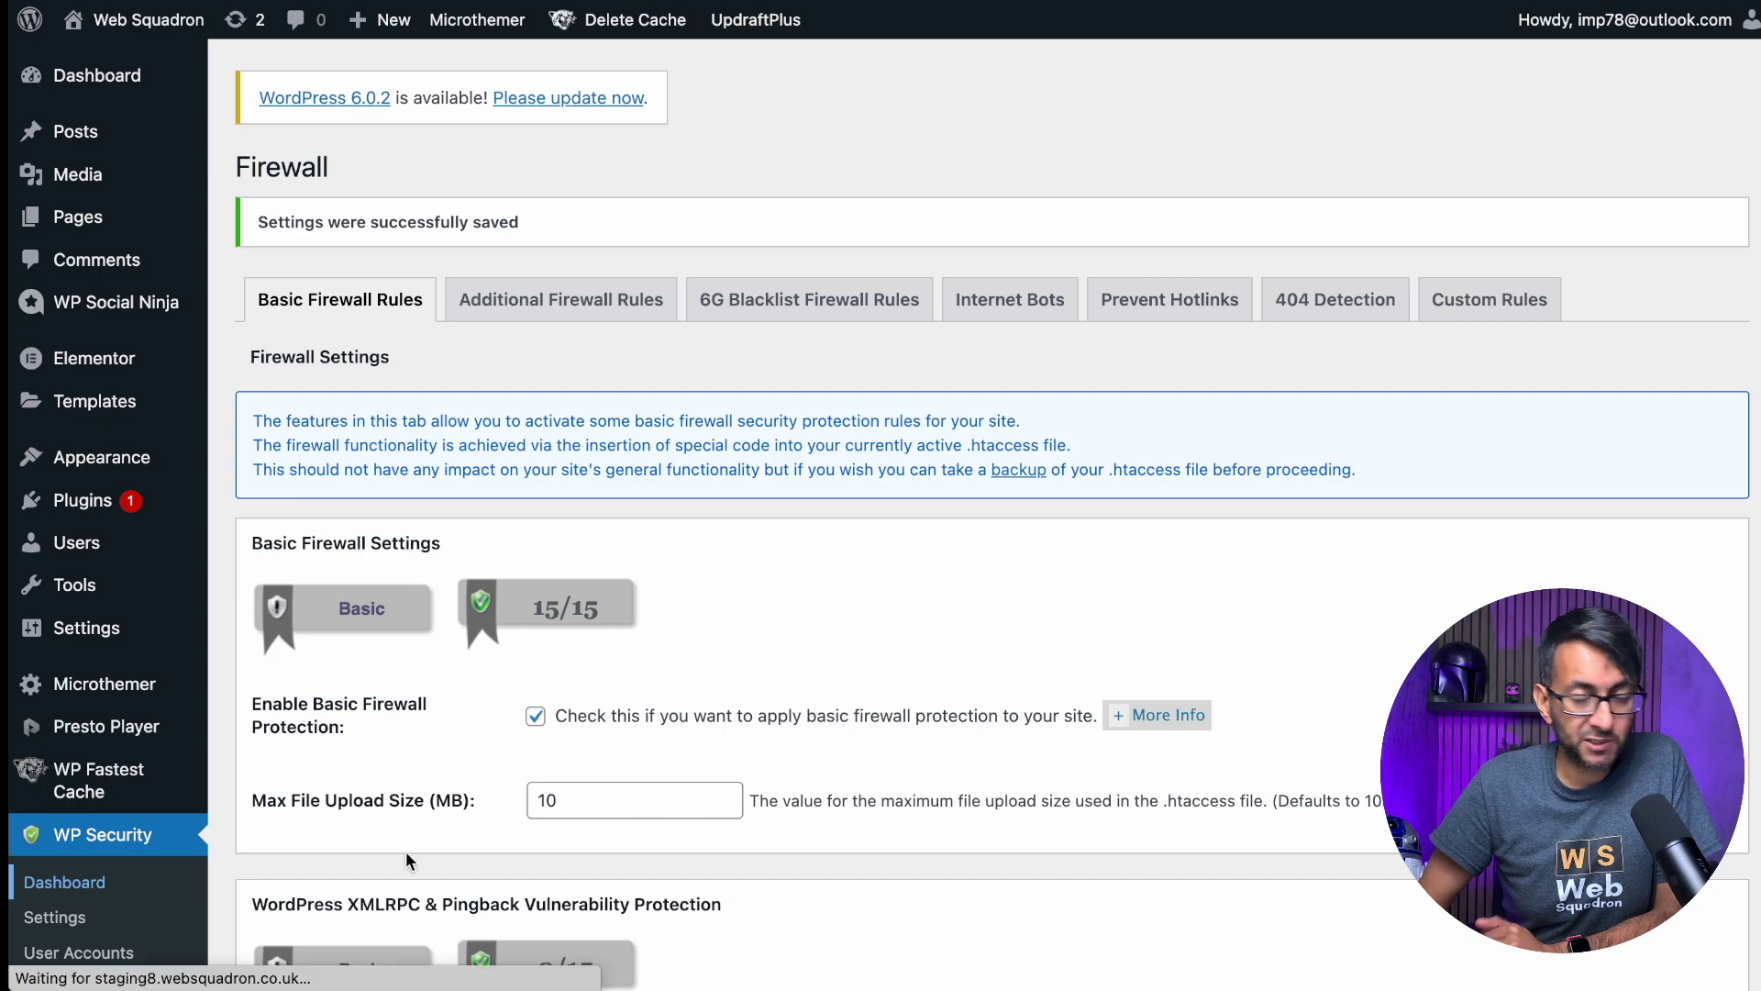
{"action": "scroll", "coordinate": [1027, 653], "scroll_direction": "down", "scroll_amount": 10}
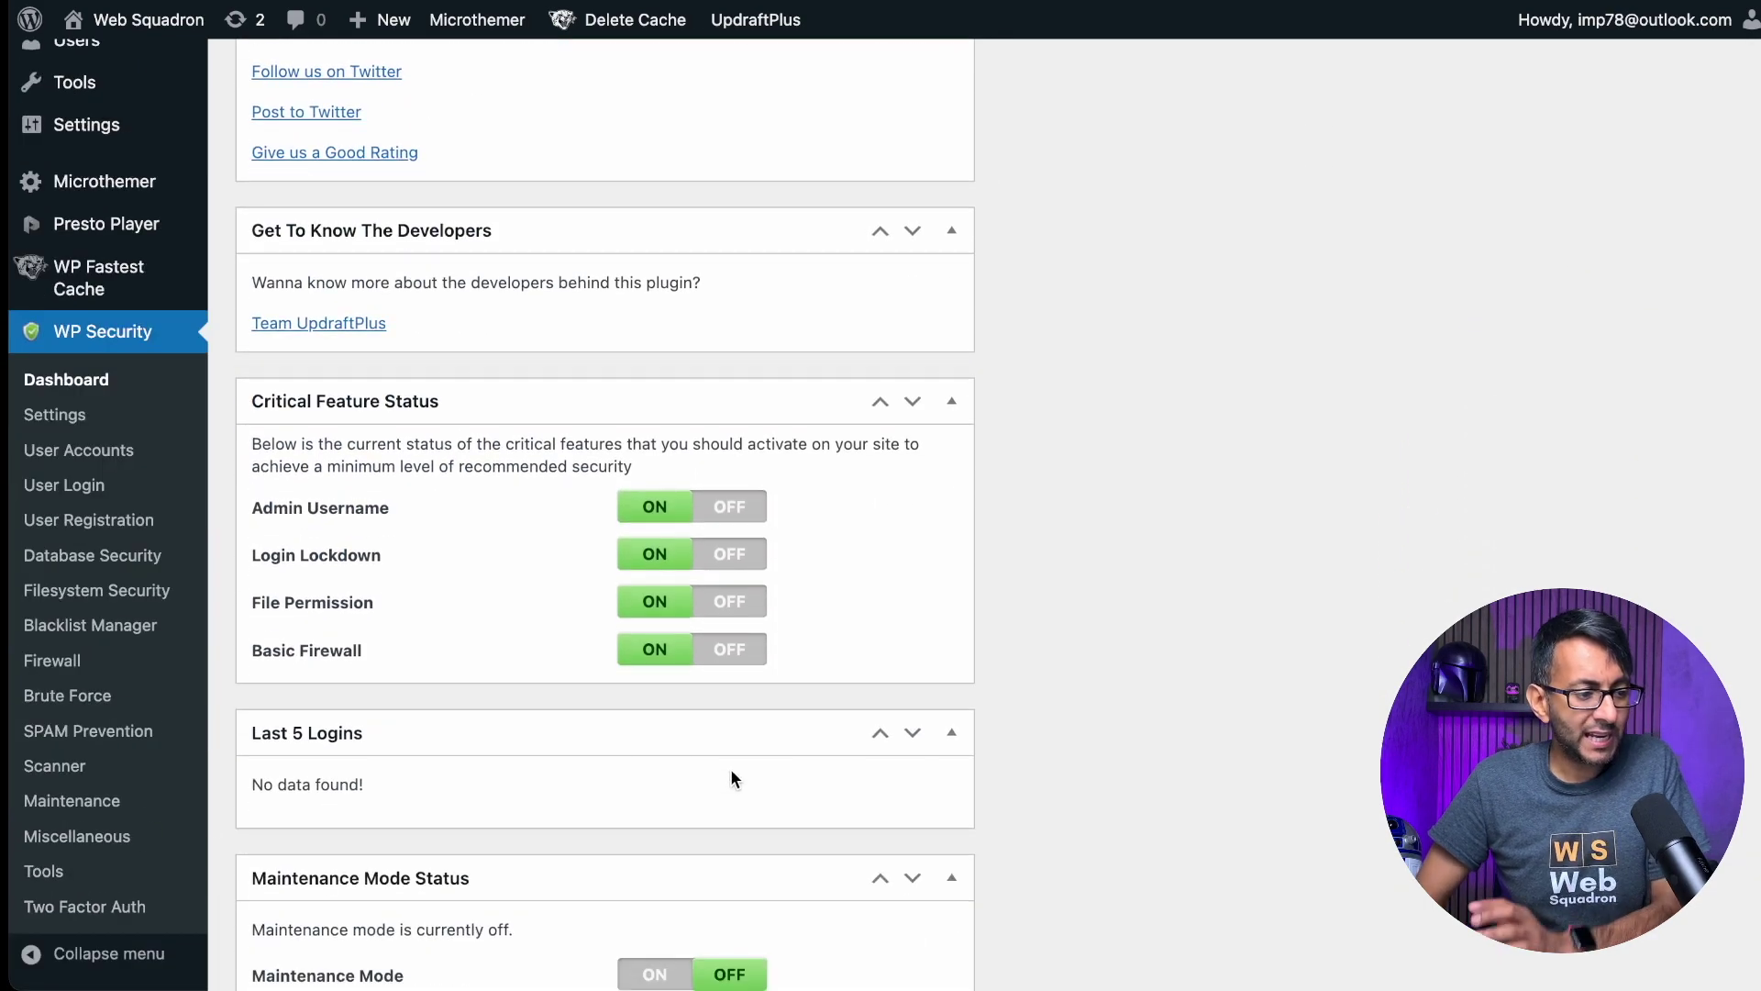
{"action": "scroll", "coordinate": [720, 642], "scroll_direction": "down", "scroll_amount": 5}
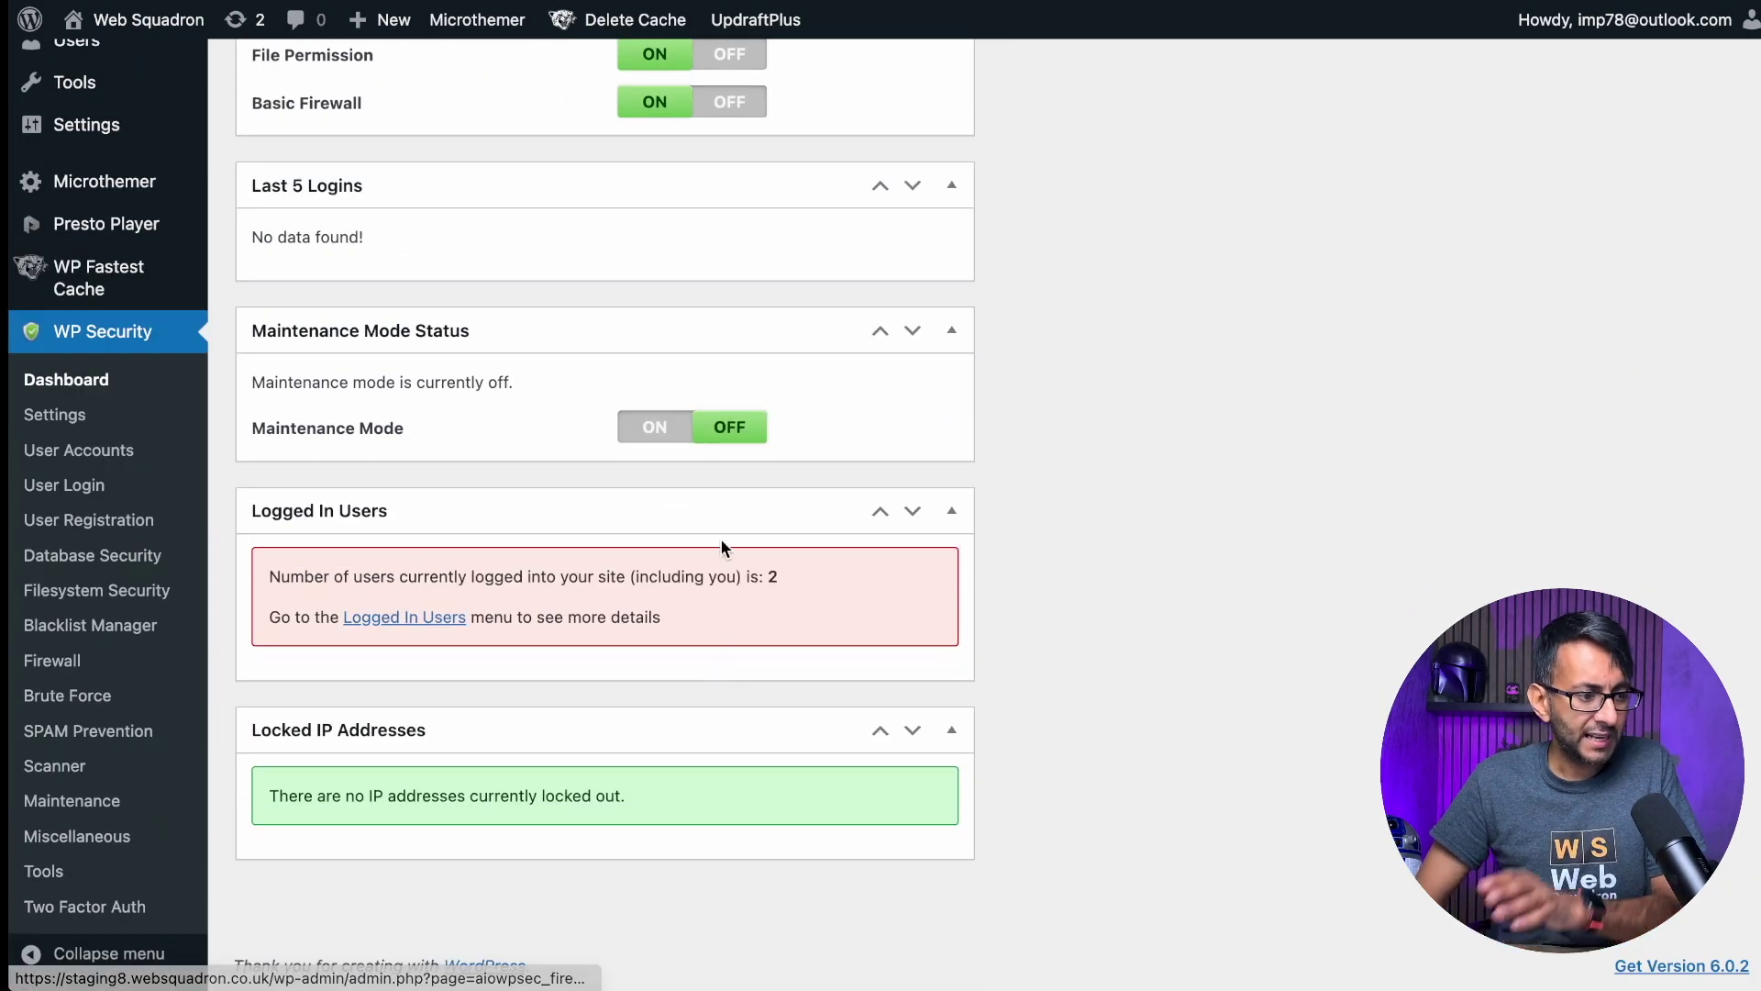
{"action": "scroll", "coordinate": [716, 564], "scroll_direction": "up", "scroll_amount": 15}
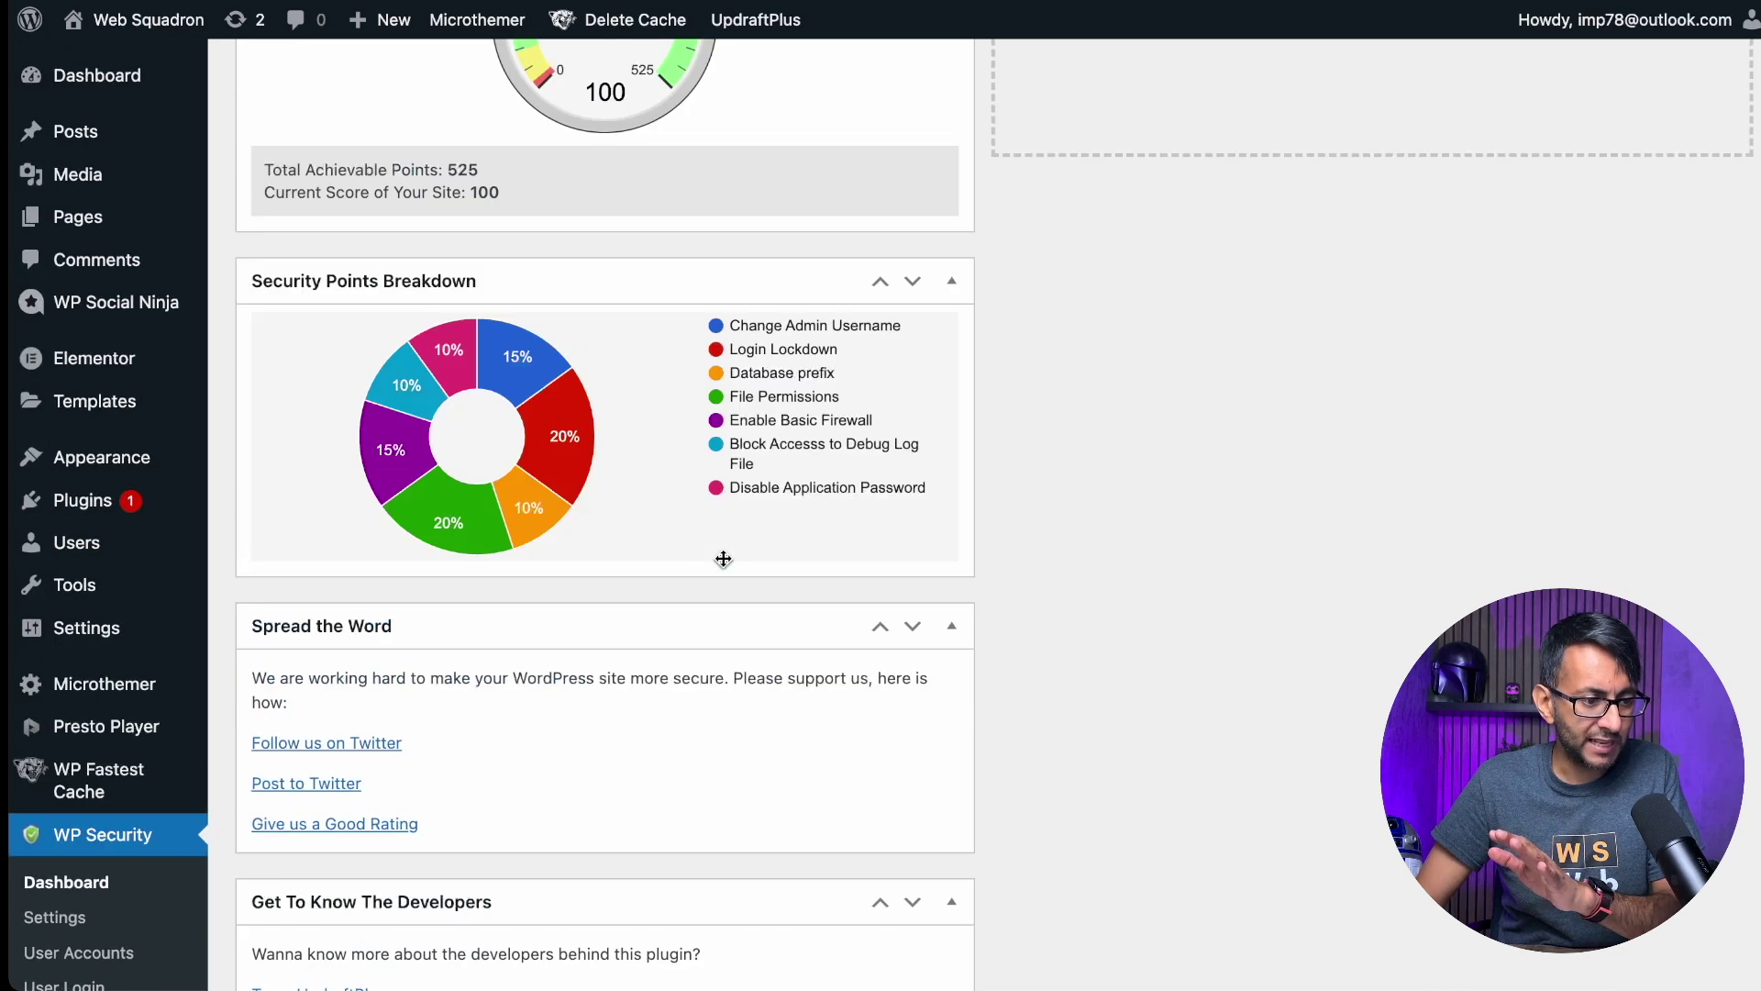
{"action": "scroll", "coordinate": [704, 574], "scroll_direction": "up", "scroll_amount": 2}
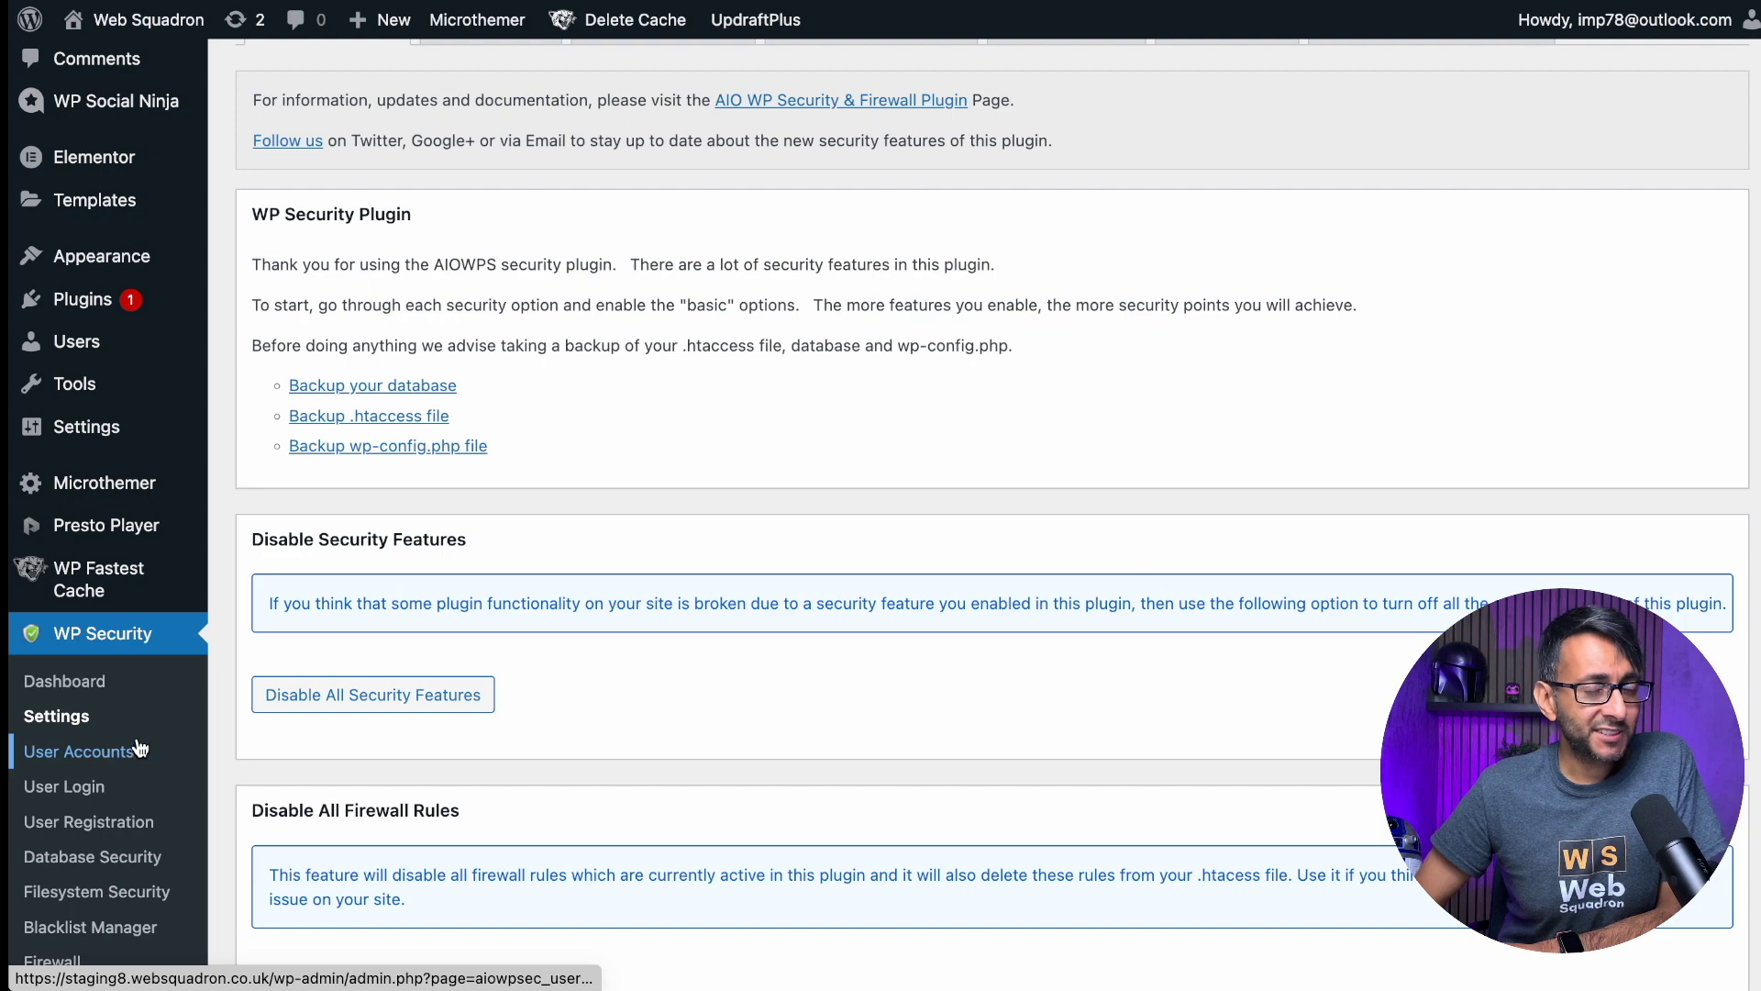
Back up .htaccess and highlight the /wp-content/aiowps_backups backup path in the notice
{"action": "scroll", "coordinate": [360, 294], "scroll_direction": "up", "scroll_amount": 3}
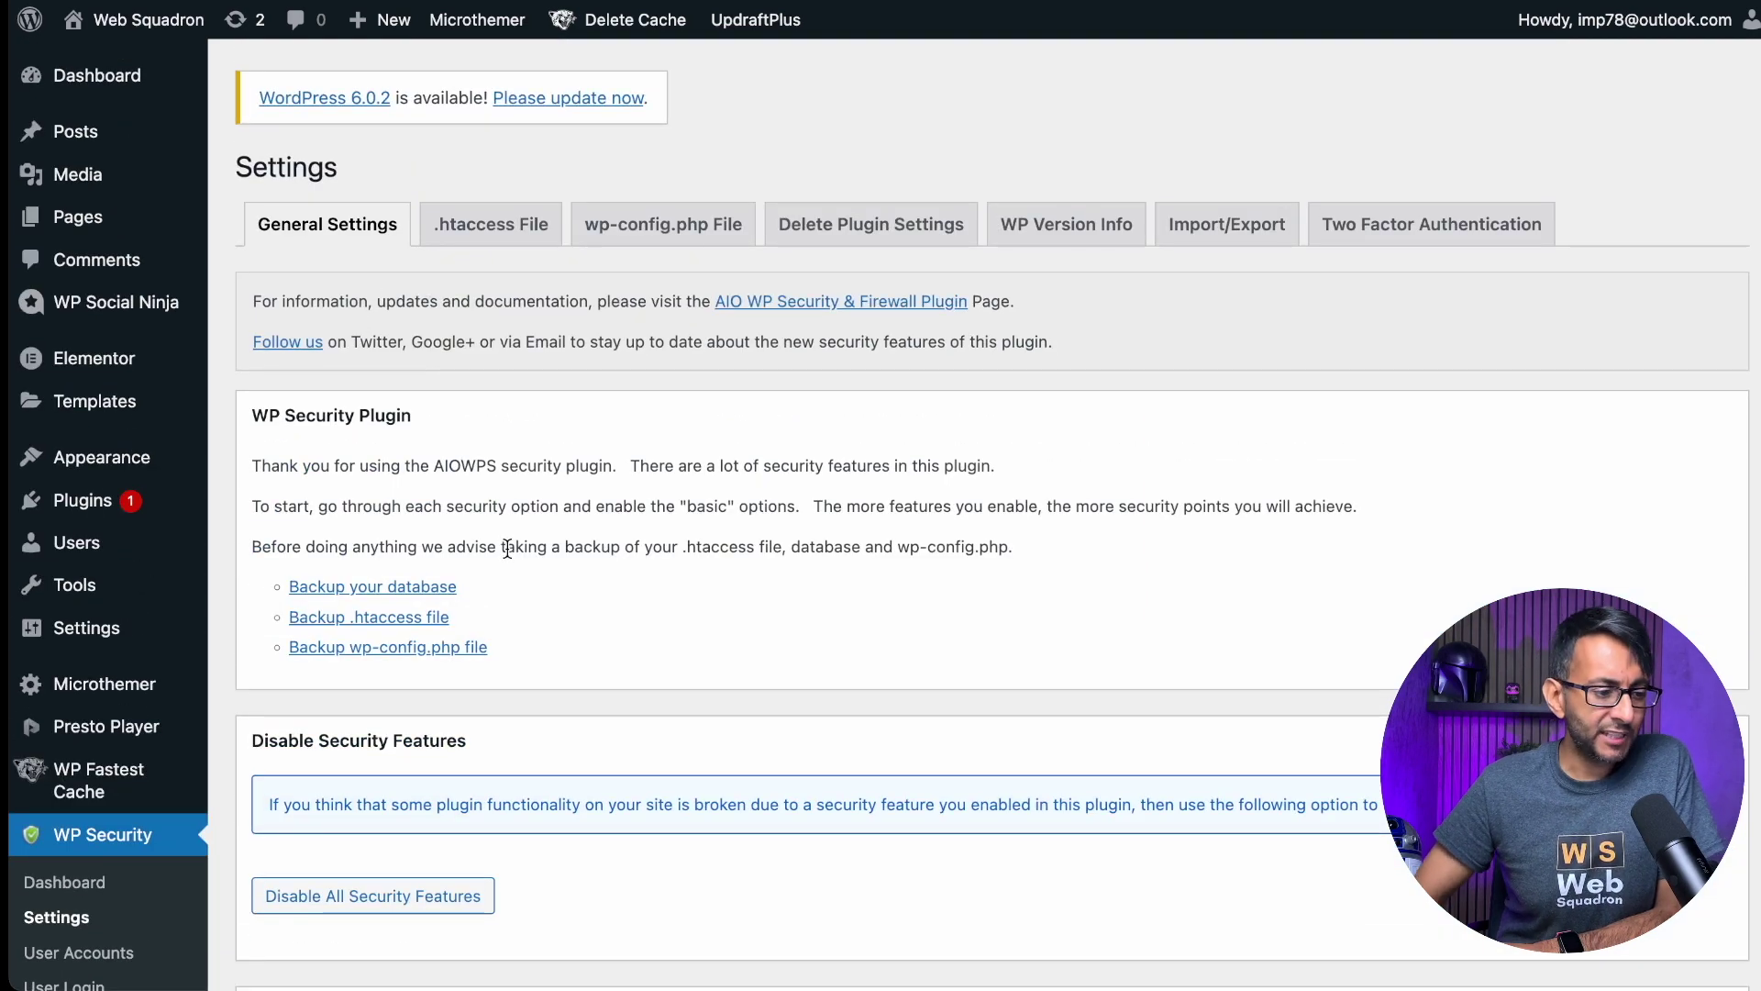
{"action": "scroll", "coordinate": [565, 564], "scroll_direction": "down", "scroll_amount": 5}
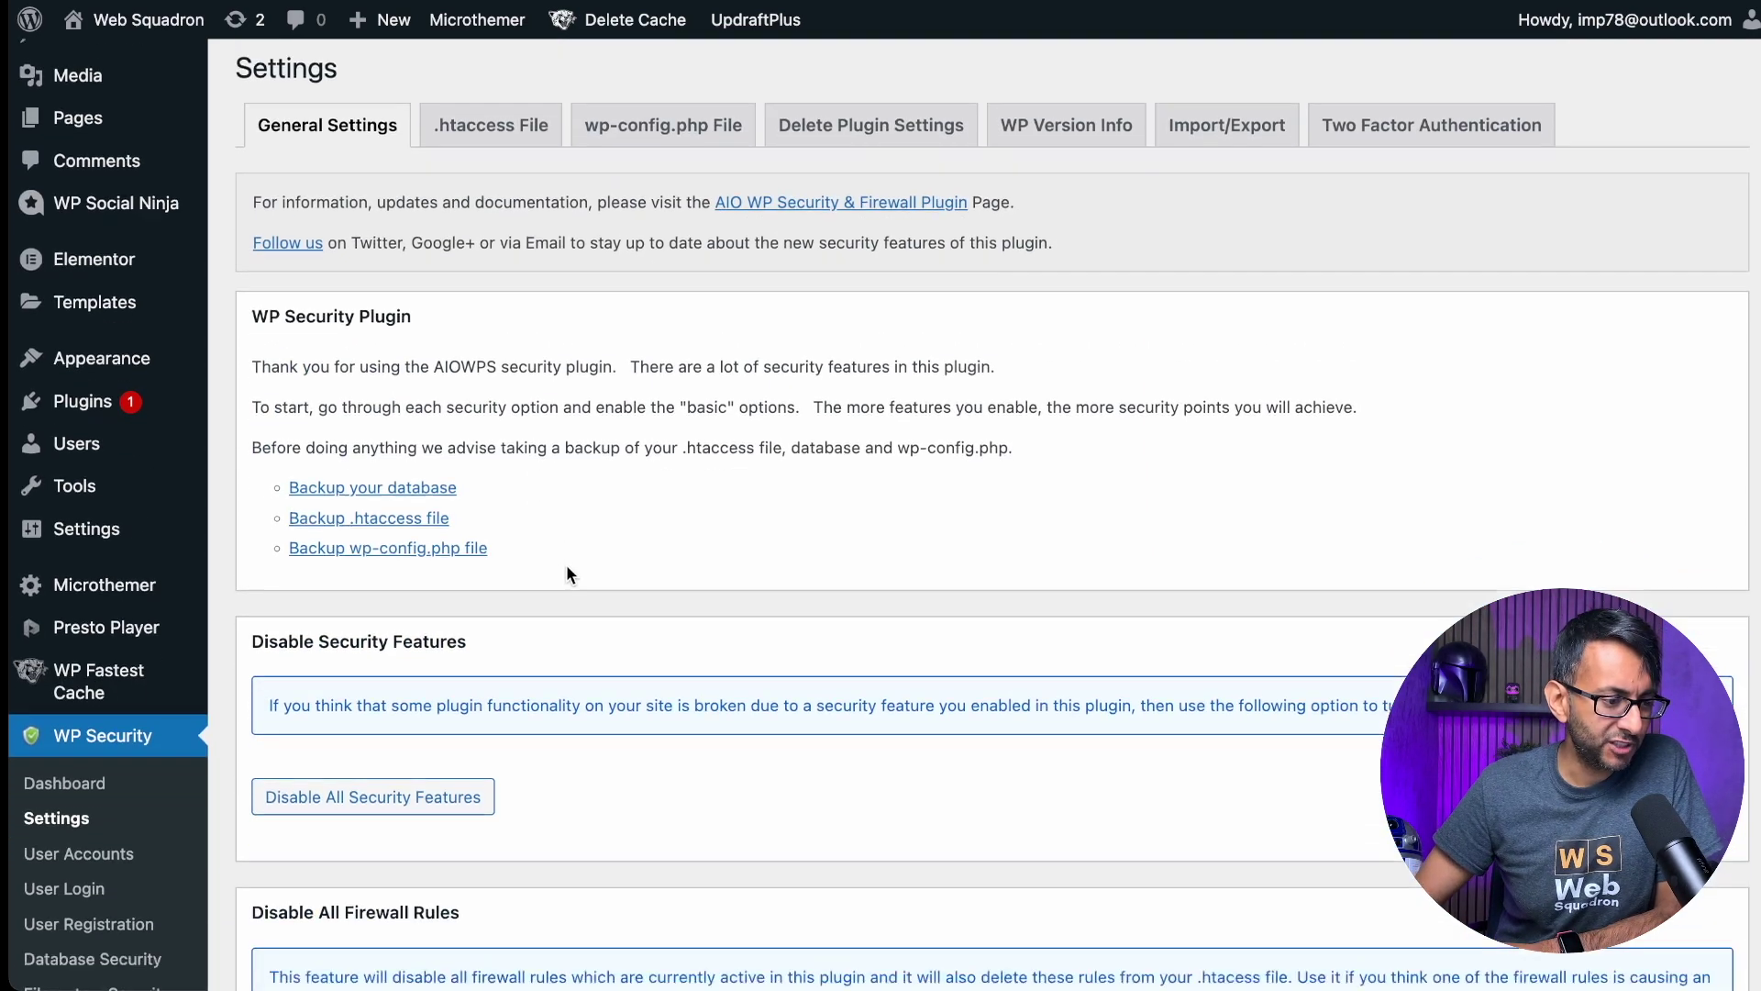
{"action": "scroll", "coordinate": [716, 494], "scroll_direction": "up", "scroll_amount": 5}
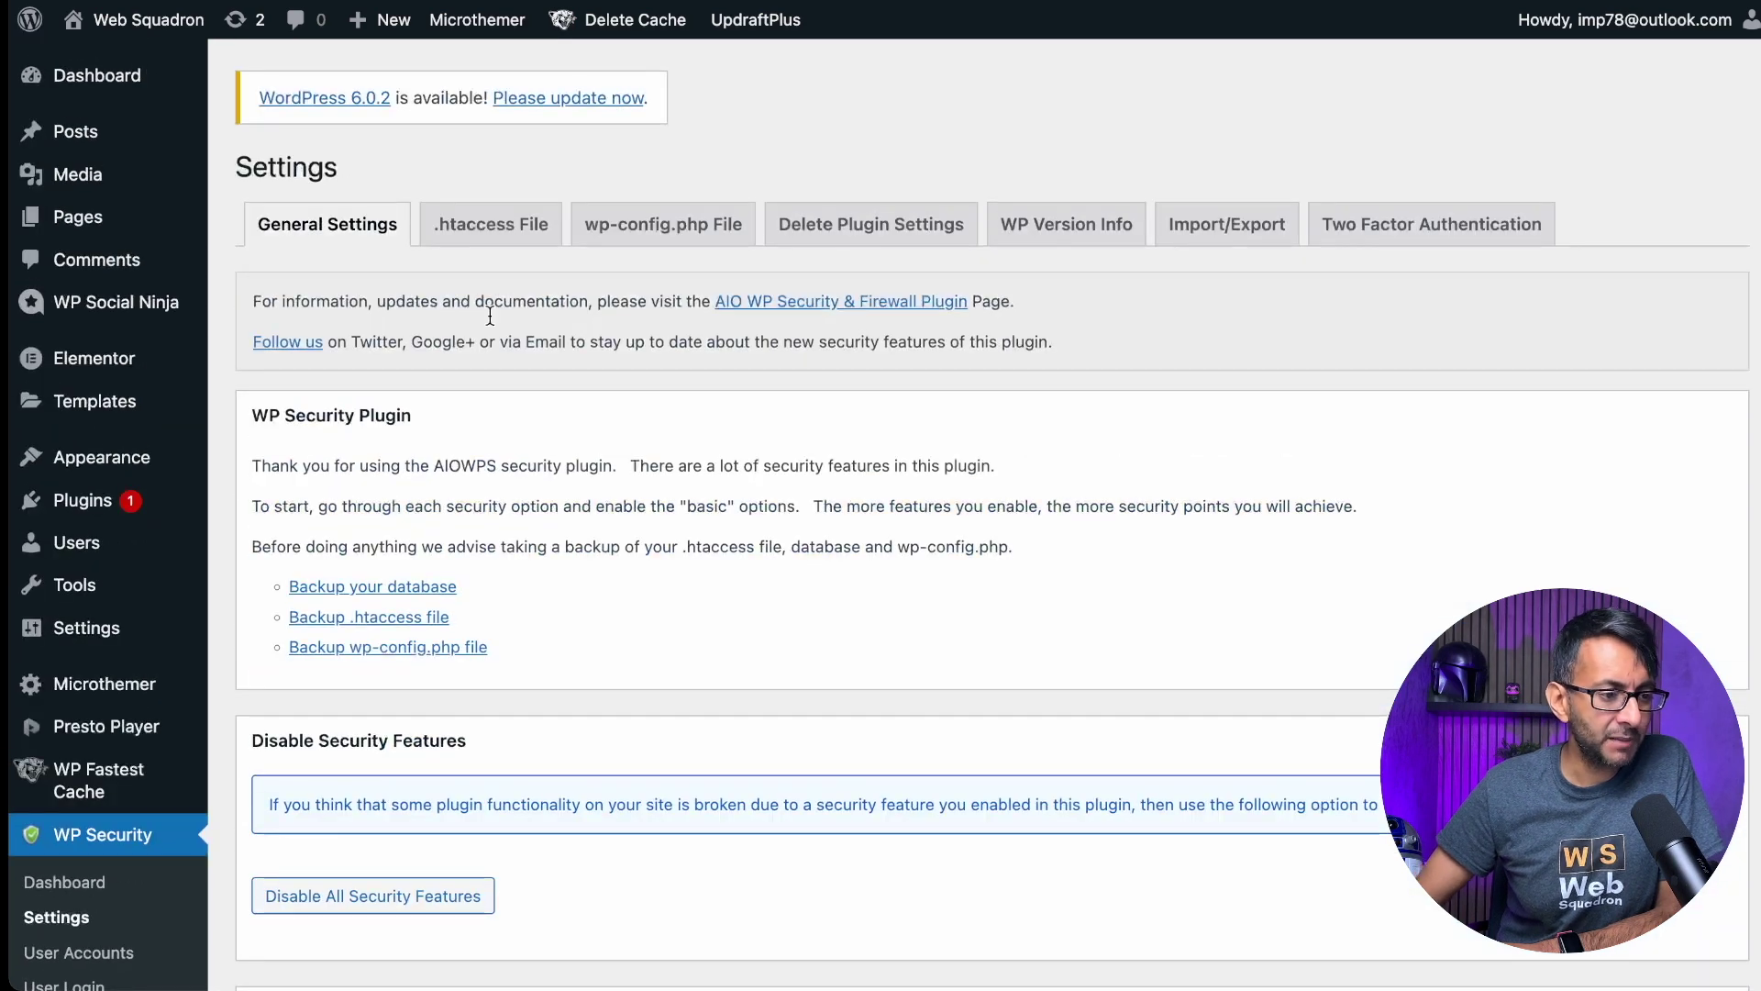
{"action": "left_click", "coordinate": [515, 235]}
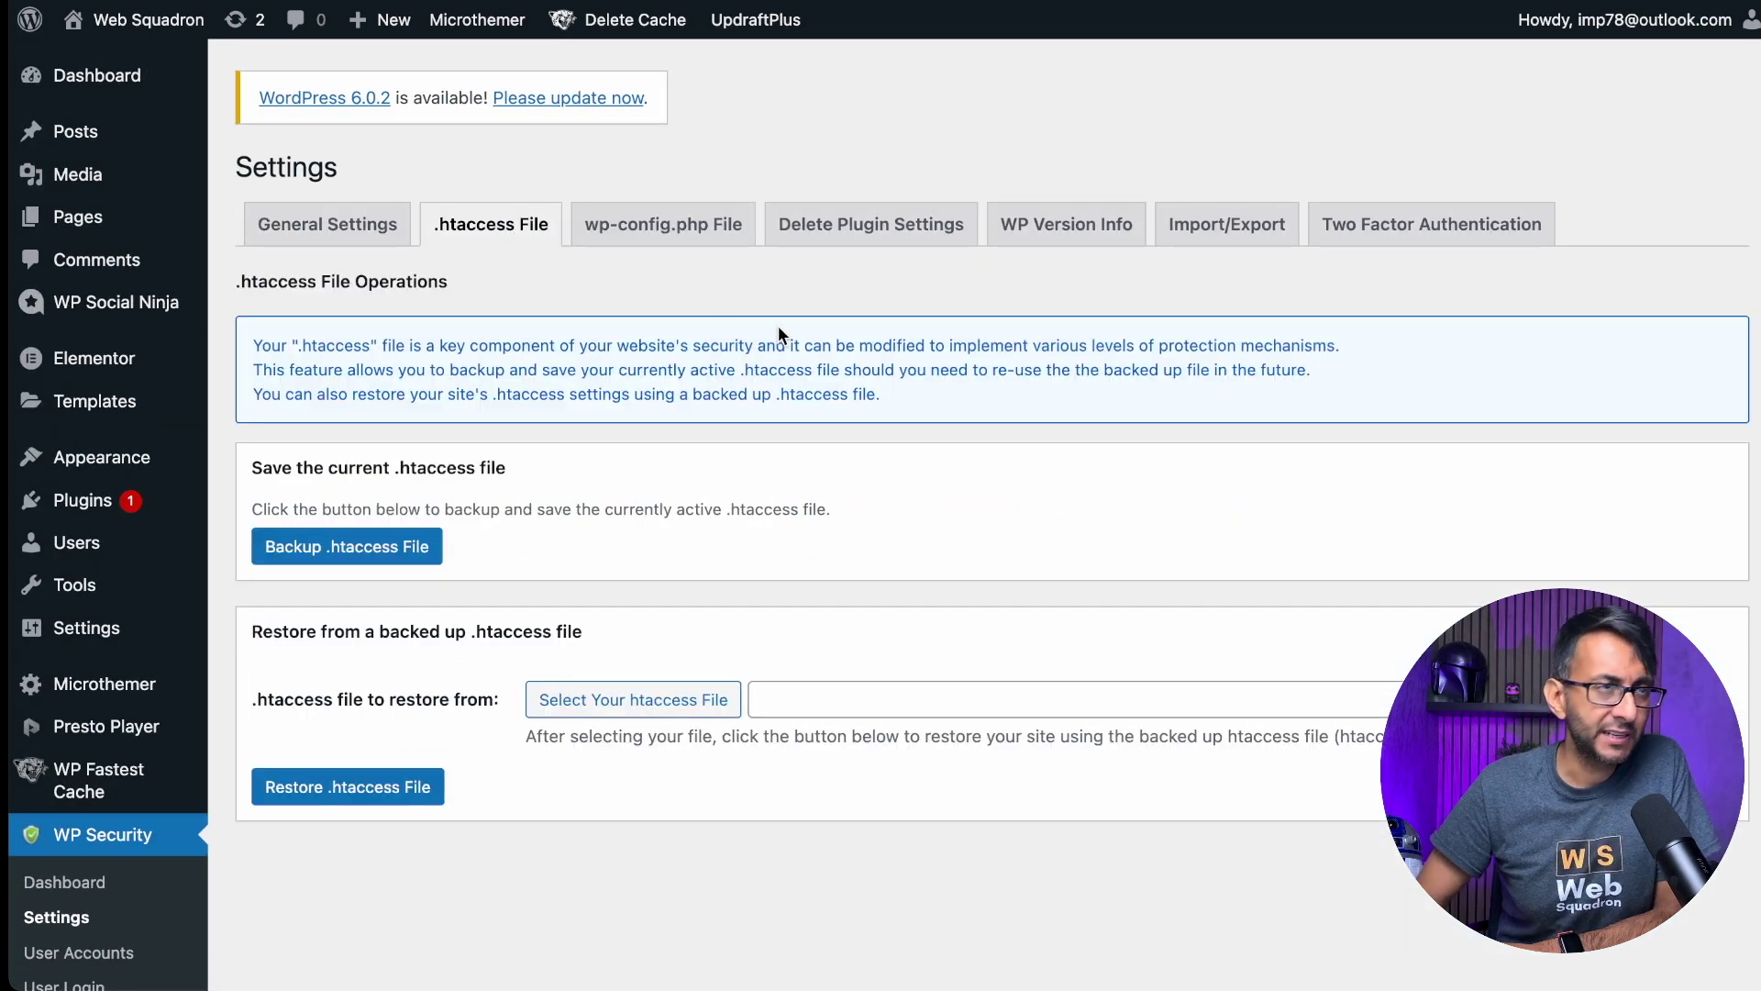
{"action": "scroll", "coordinate": [807, 413], "scroll_direction": "down", "scroll_amount": 1}
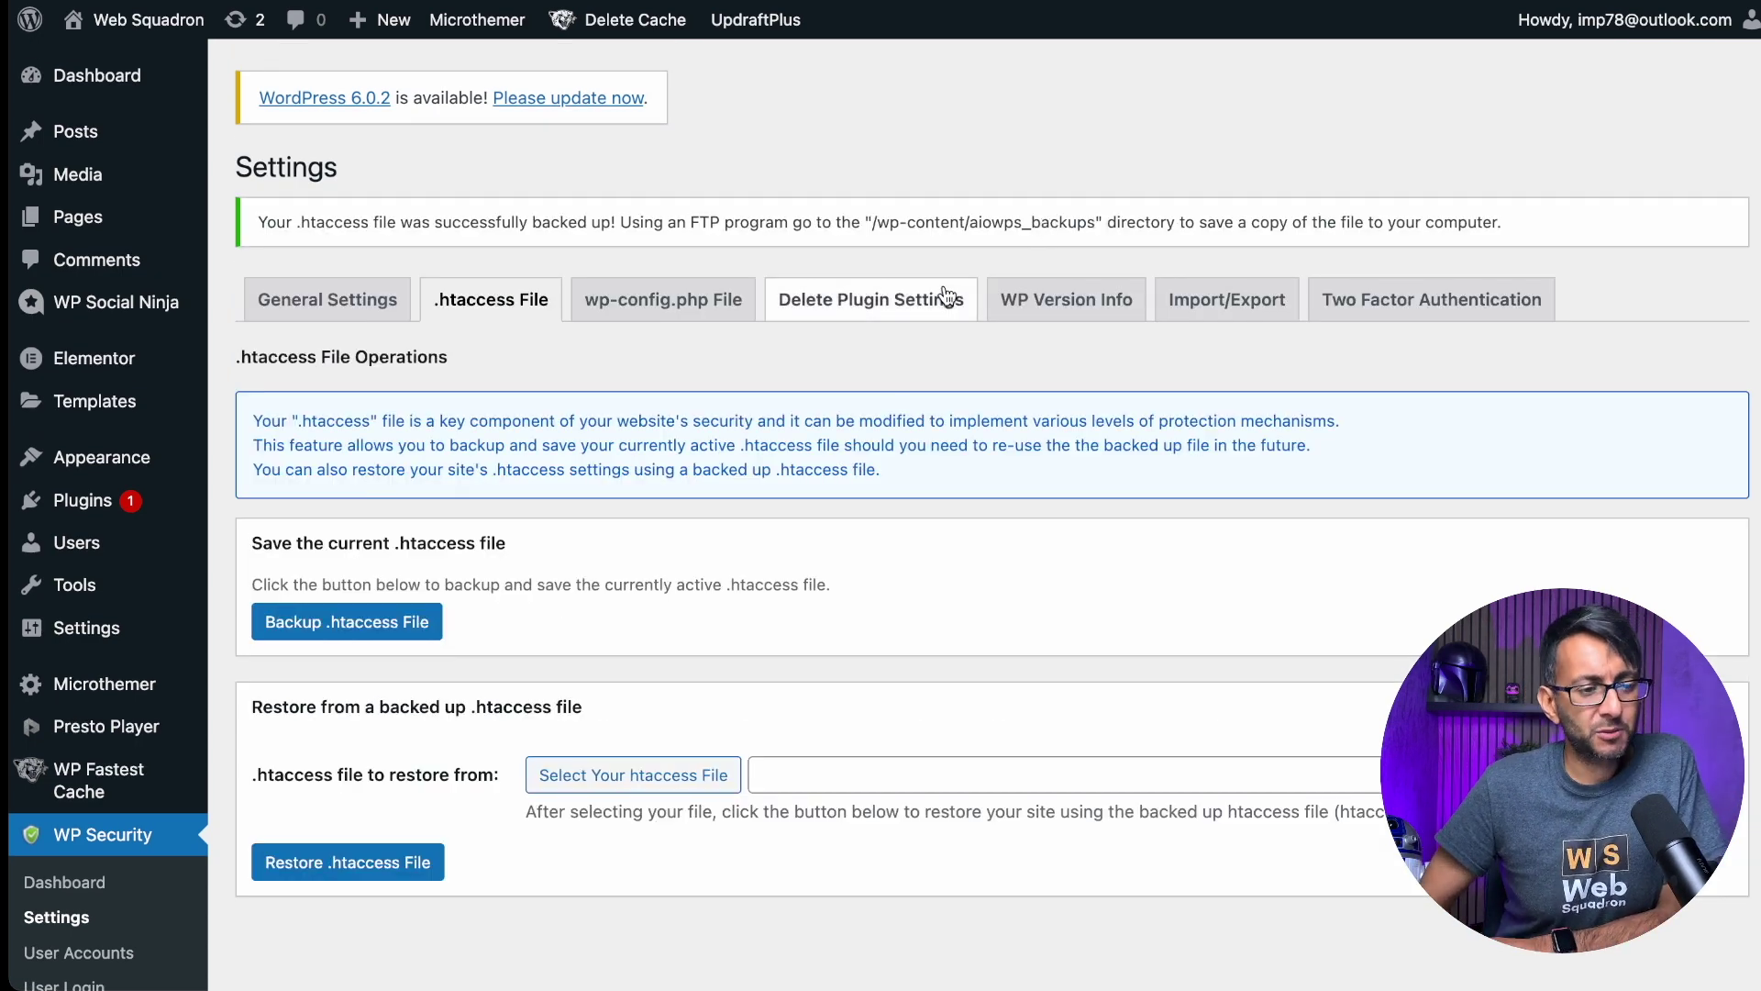
{"action": "left_click_drag", "start_coordinate": [1104, 221], "coordinate": [866, 220]}
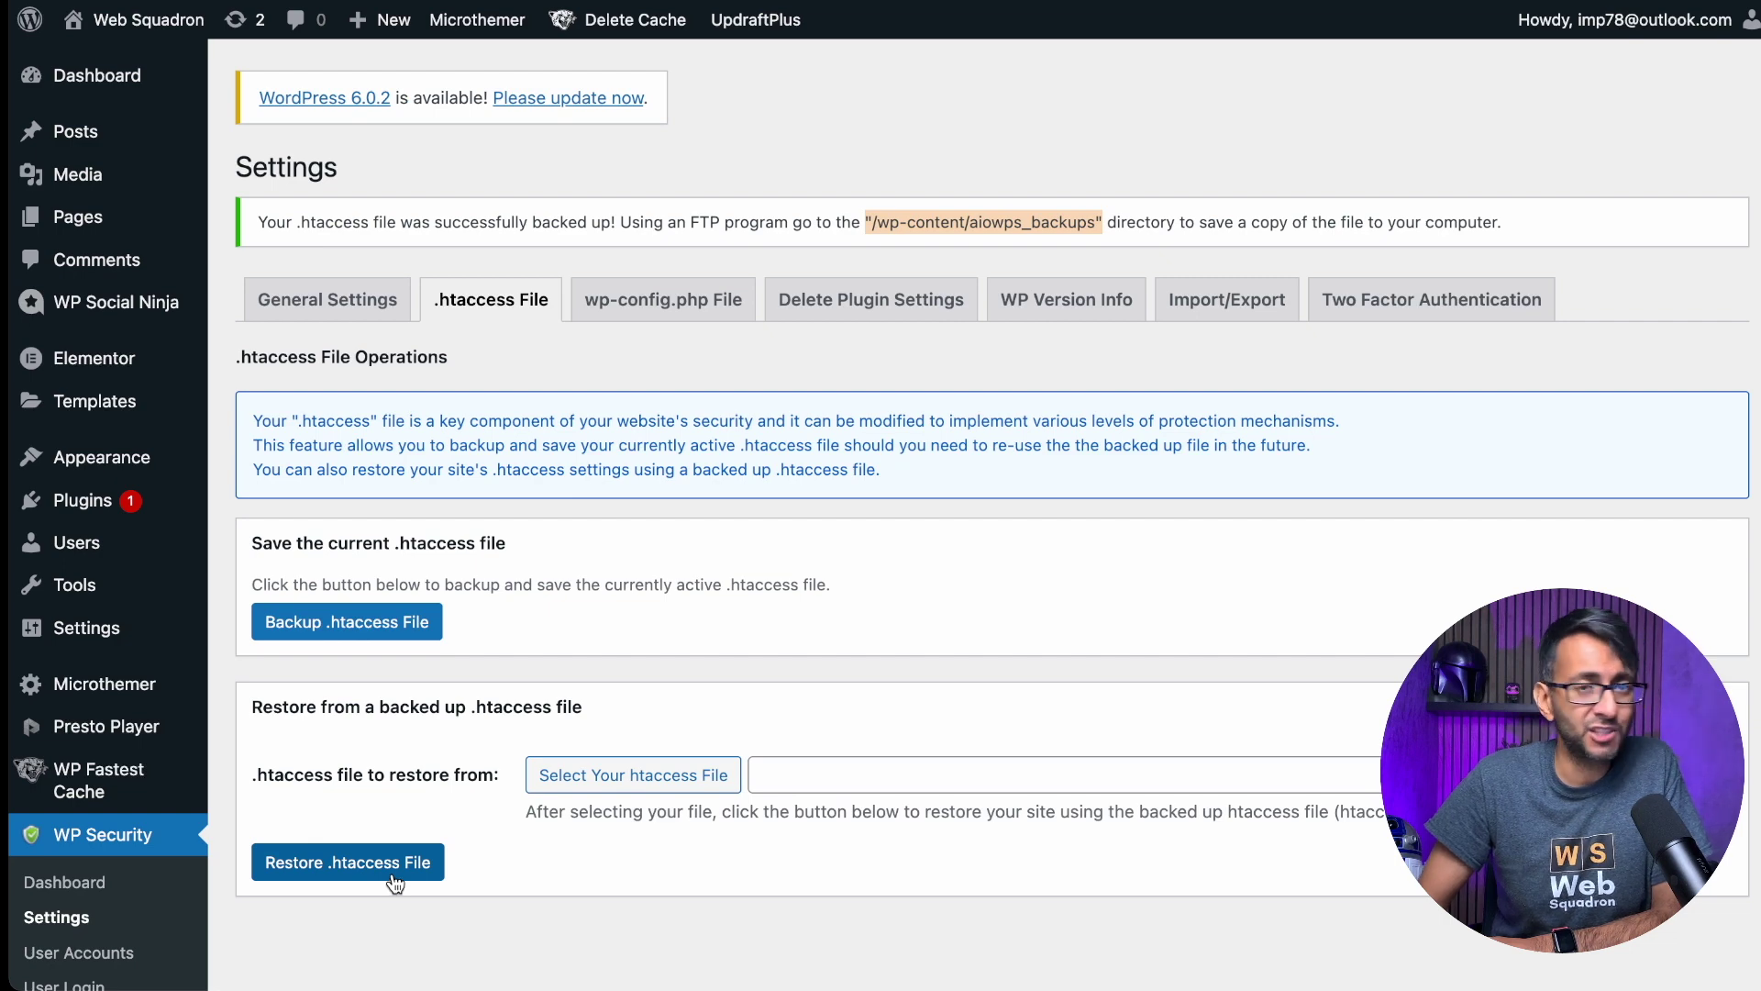
Download a backup of wp-config.php and bring up the Delete Plugin Settings tab
{"action": "left_click", "coordinate": [660, 302]}
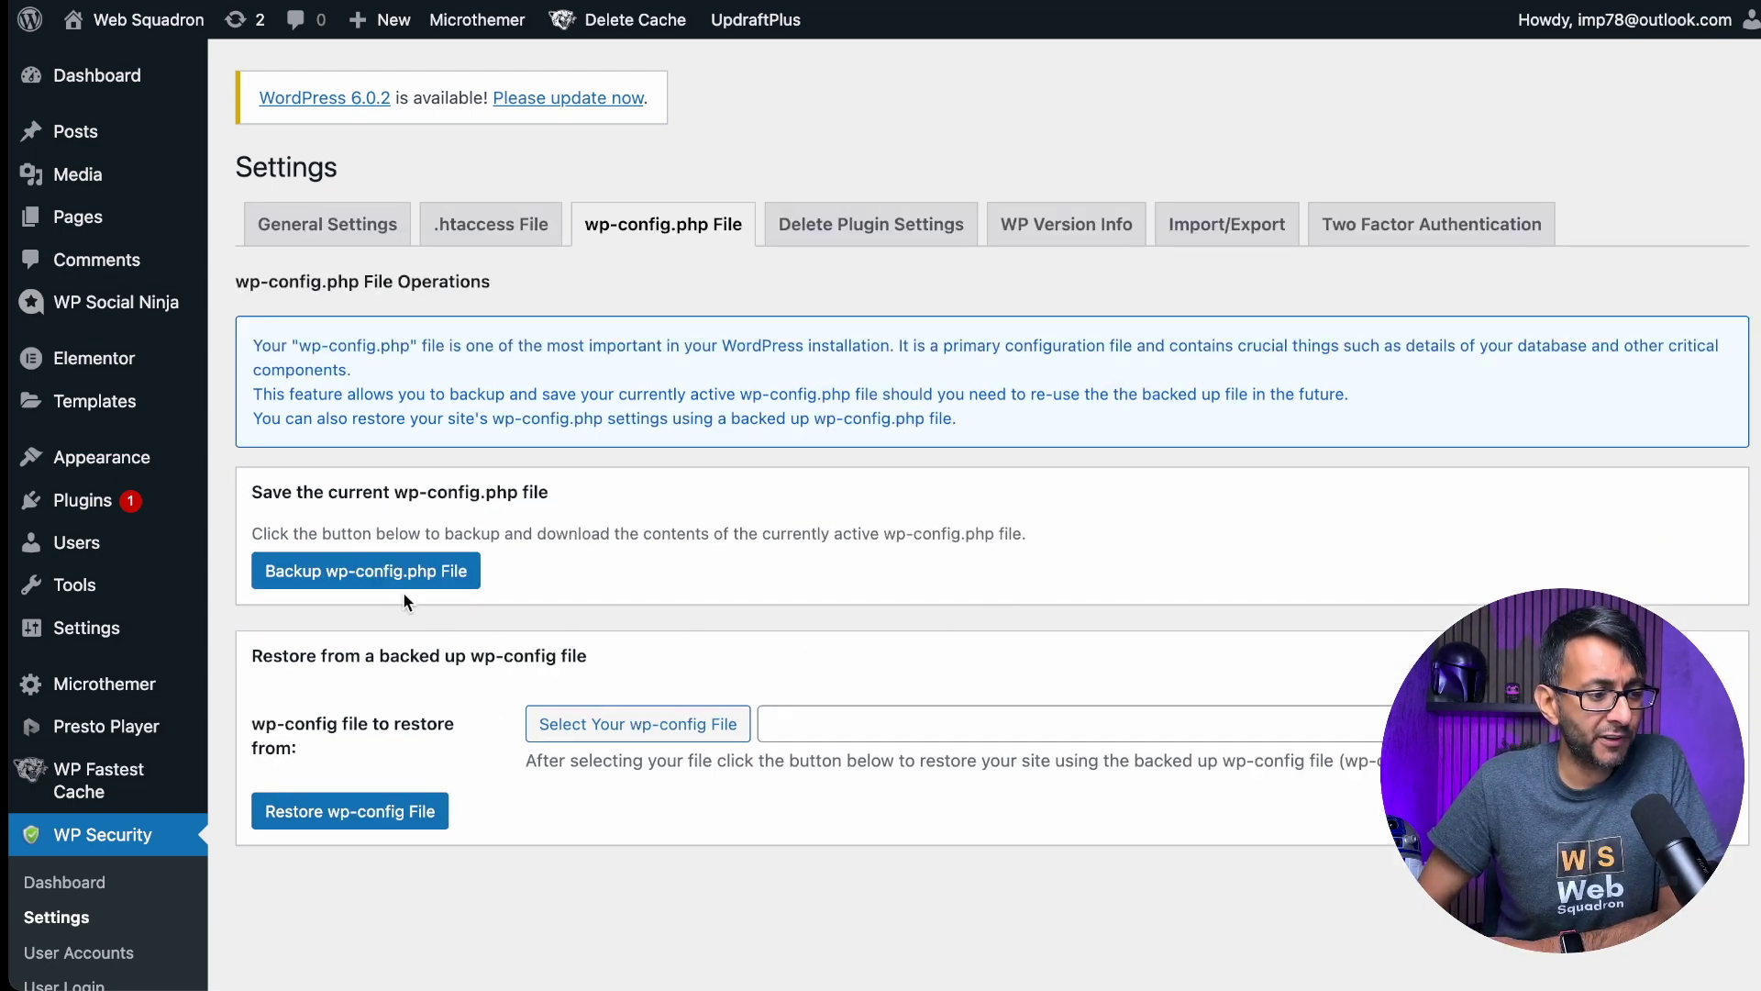
{"action": "left_click", "coordinate": [427, 581]}
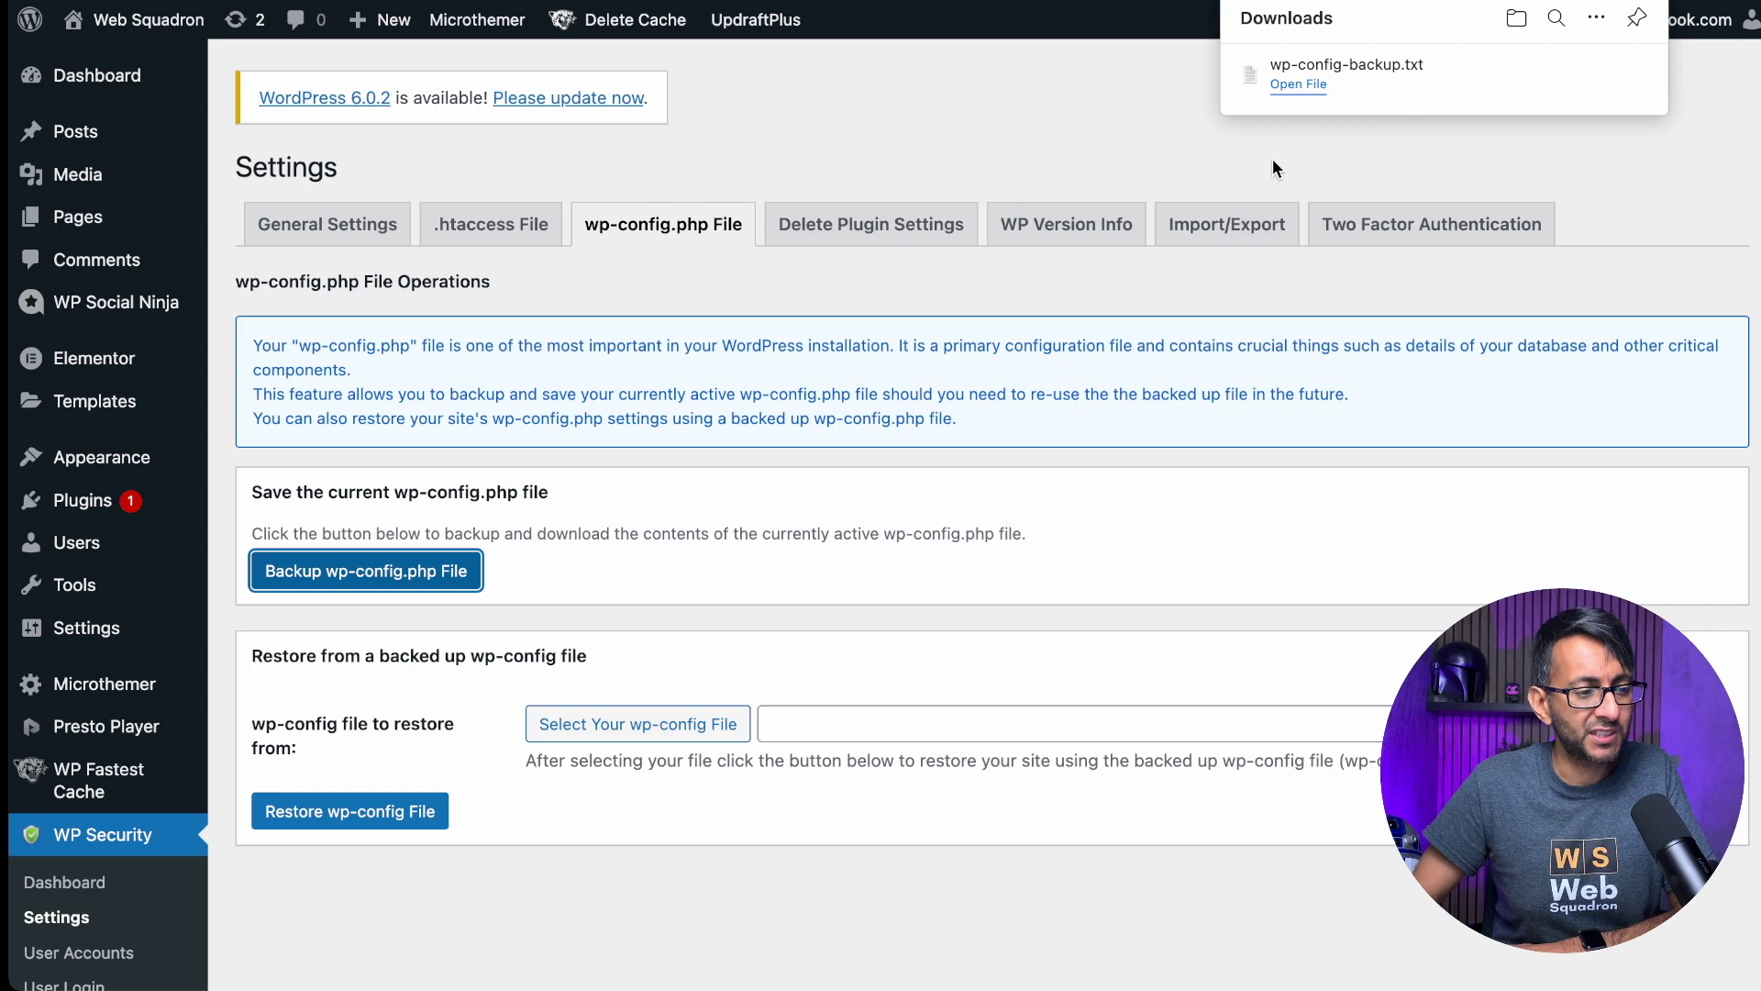
{"action": "left_click", "coordinate": [861, 237]}
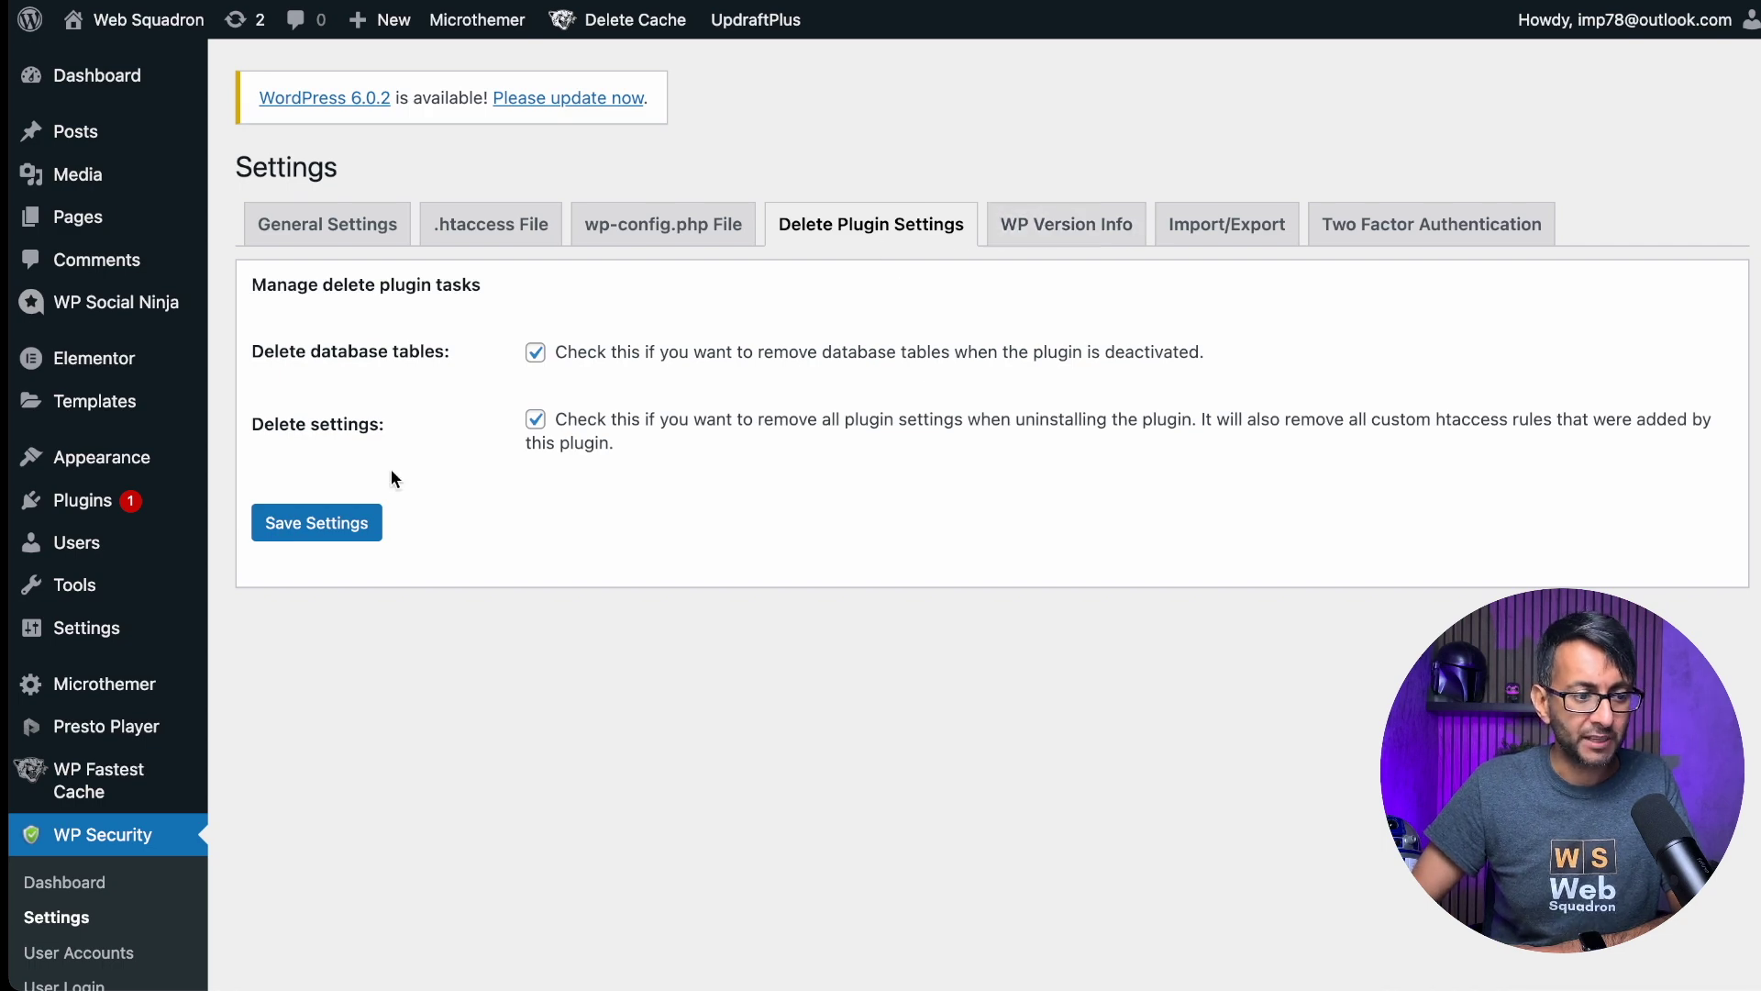
Save the delete-plugin options, then enable and save Remove WP Generator Meta Info
{"action": "left_click", "coordinate": [315, 538]}
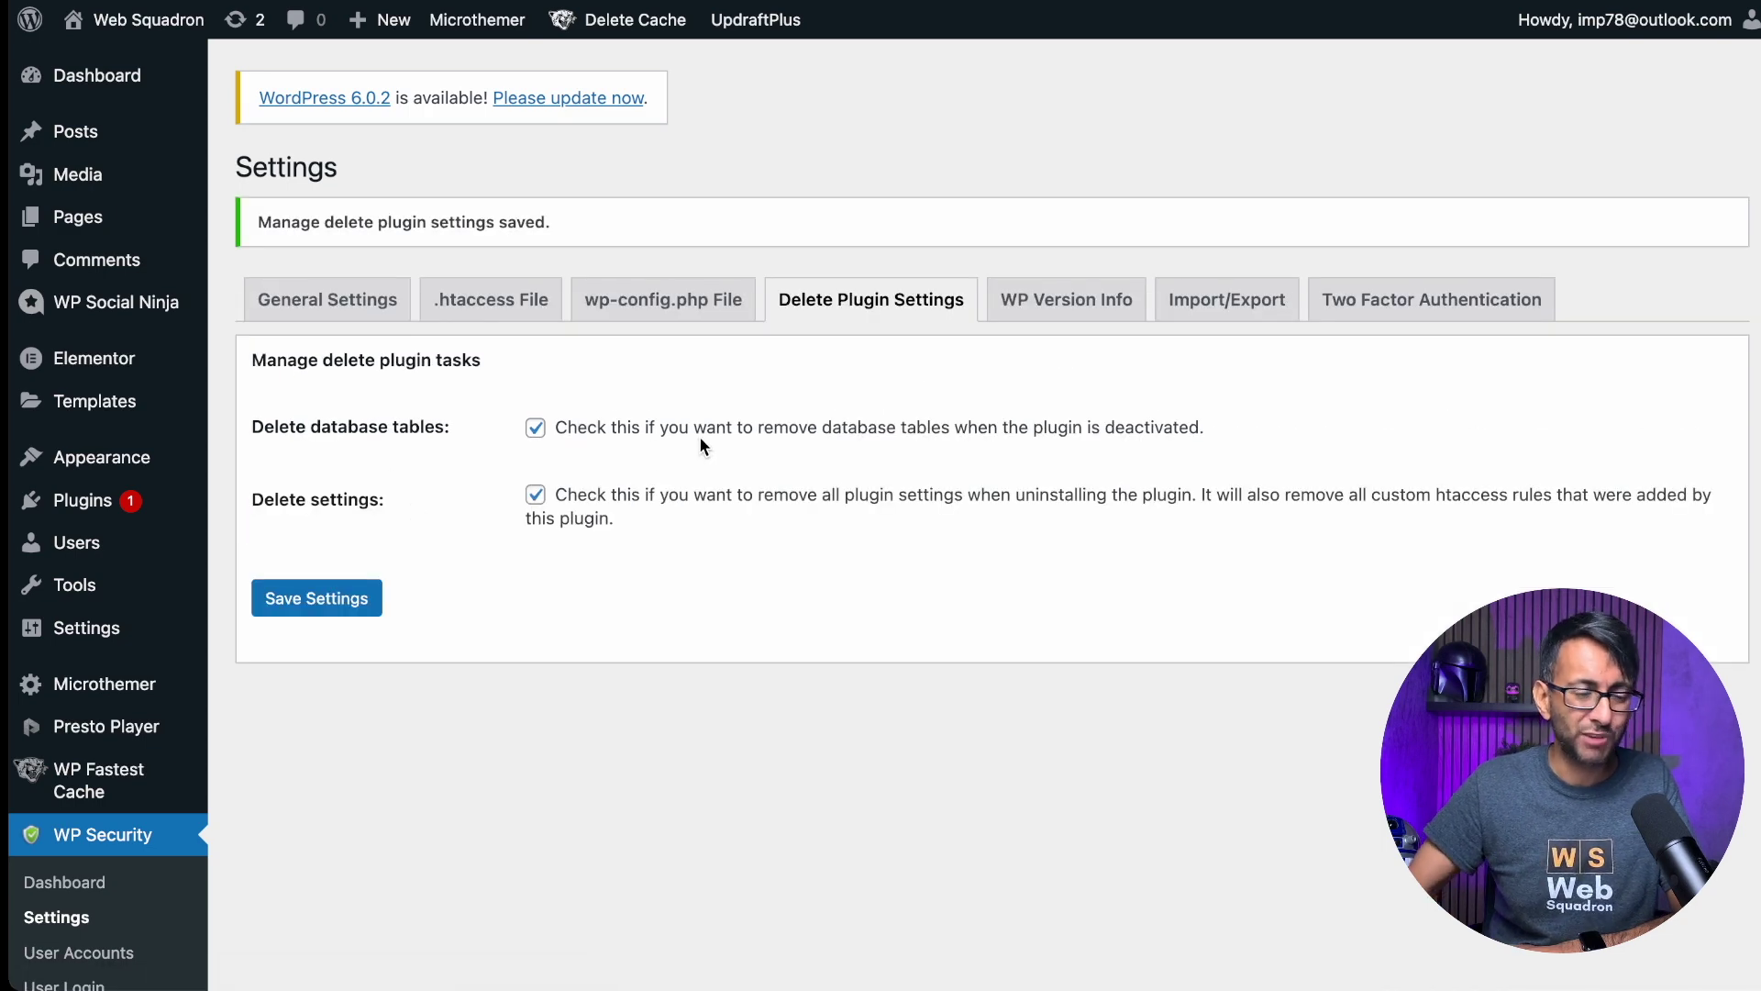
{"action": "left_click", "coordinate": [1055, 312]}
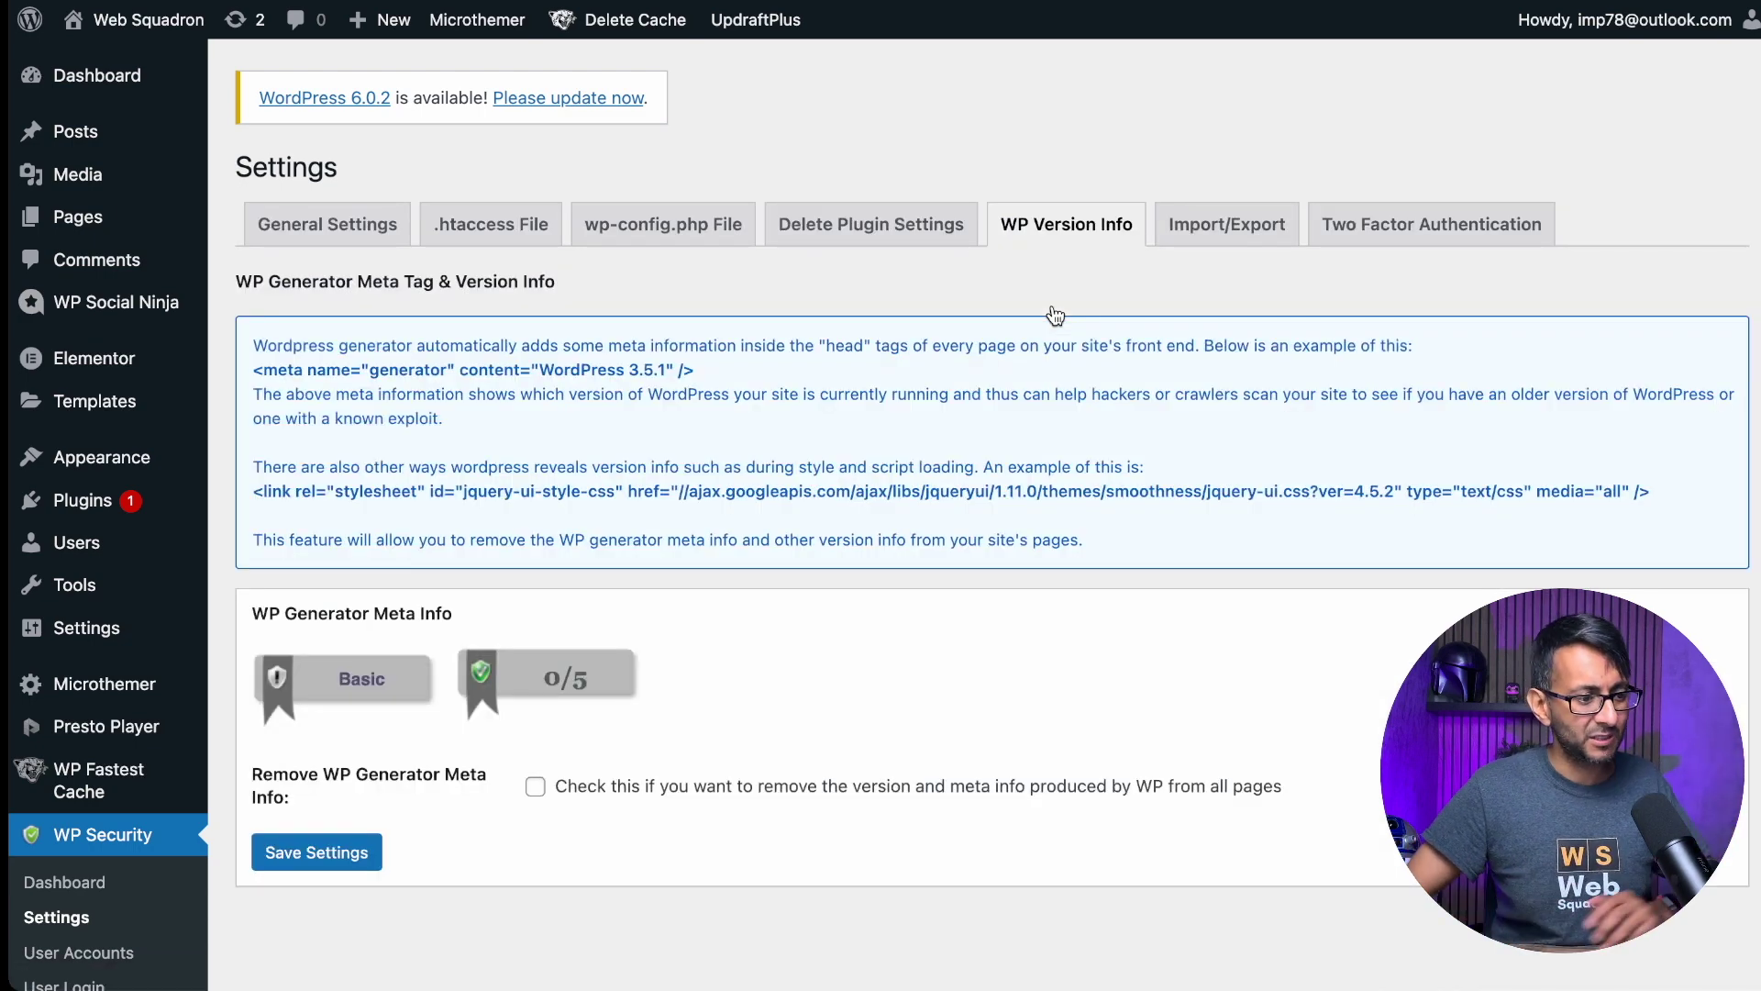
{"action": "scroll", "coordinate": [684, 620], "scroll_direction": "down", "scroll_amount": 3}
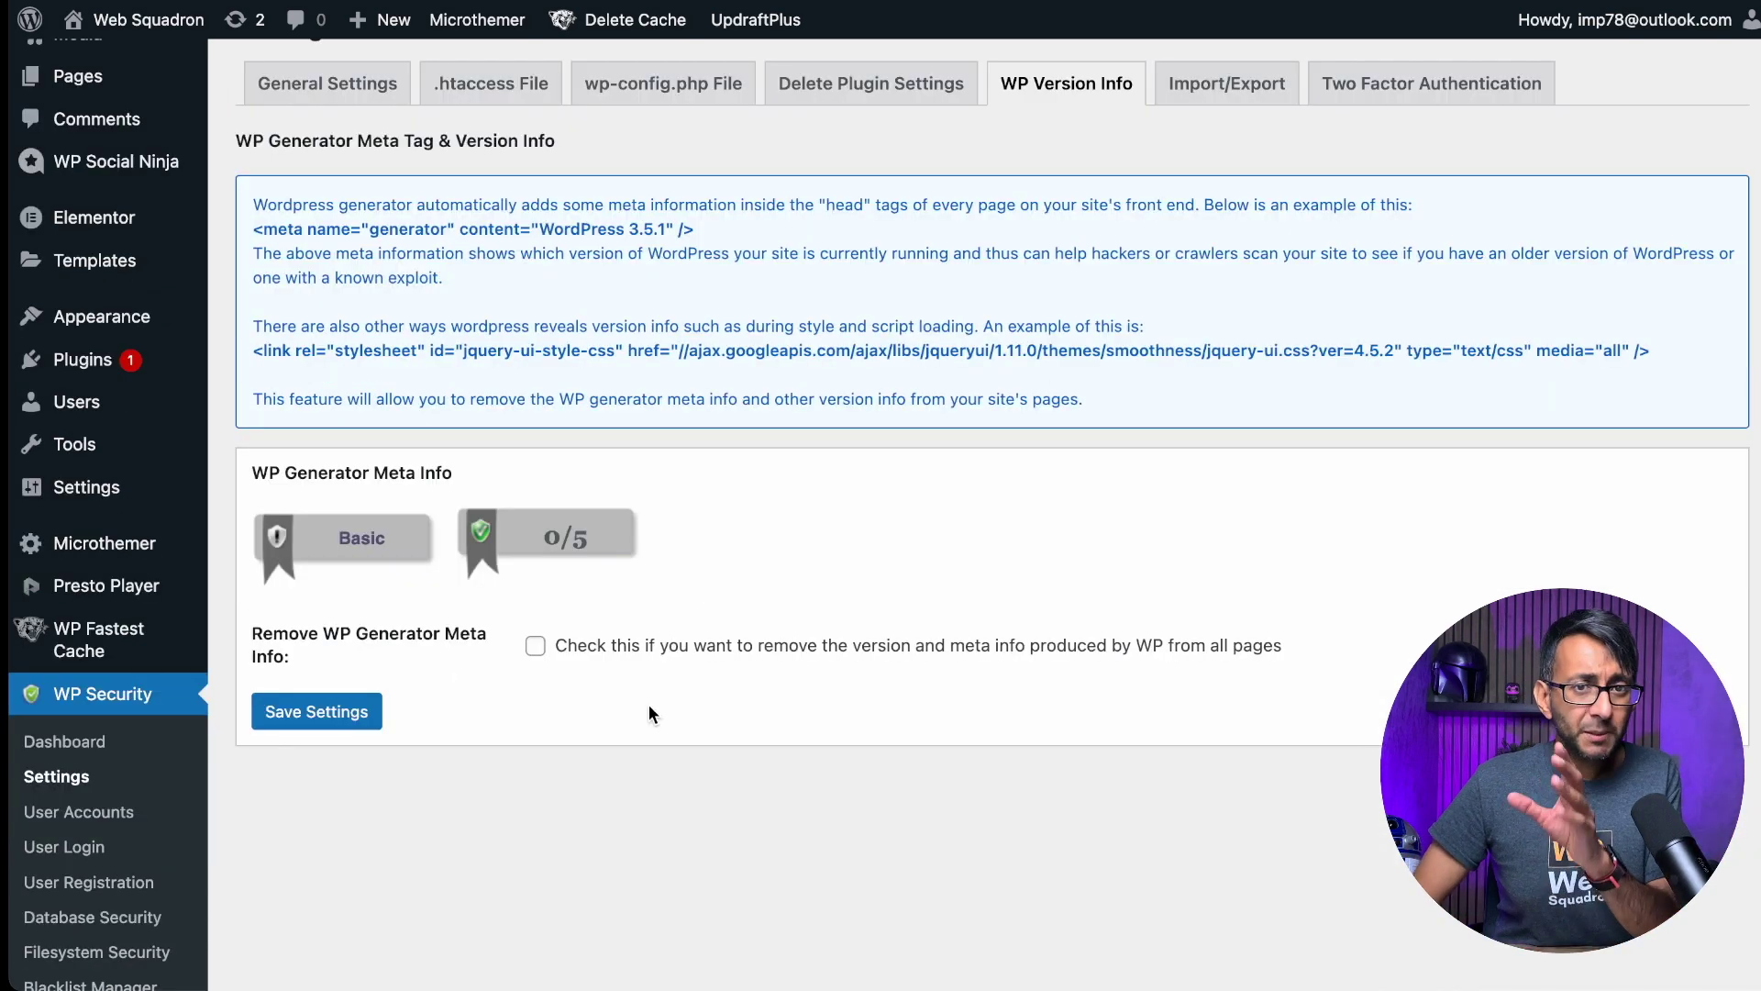
{"action": "left_click", "coordinate": [534, 646]}
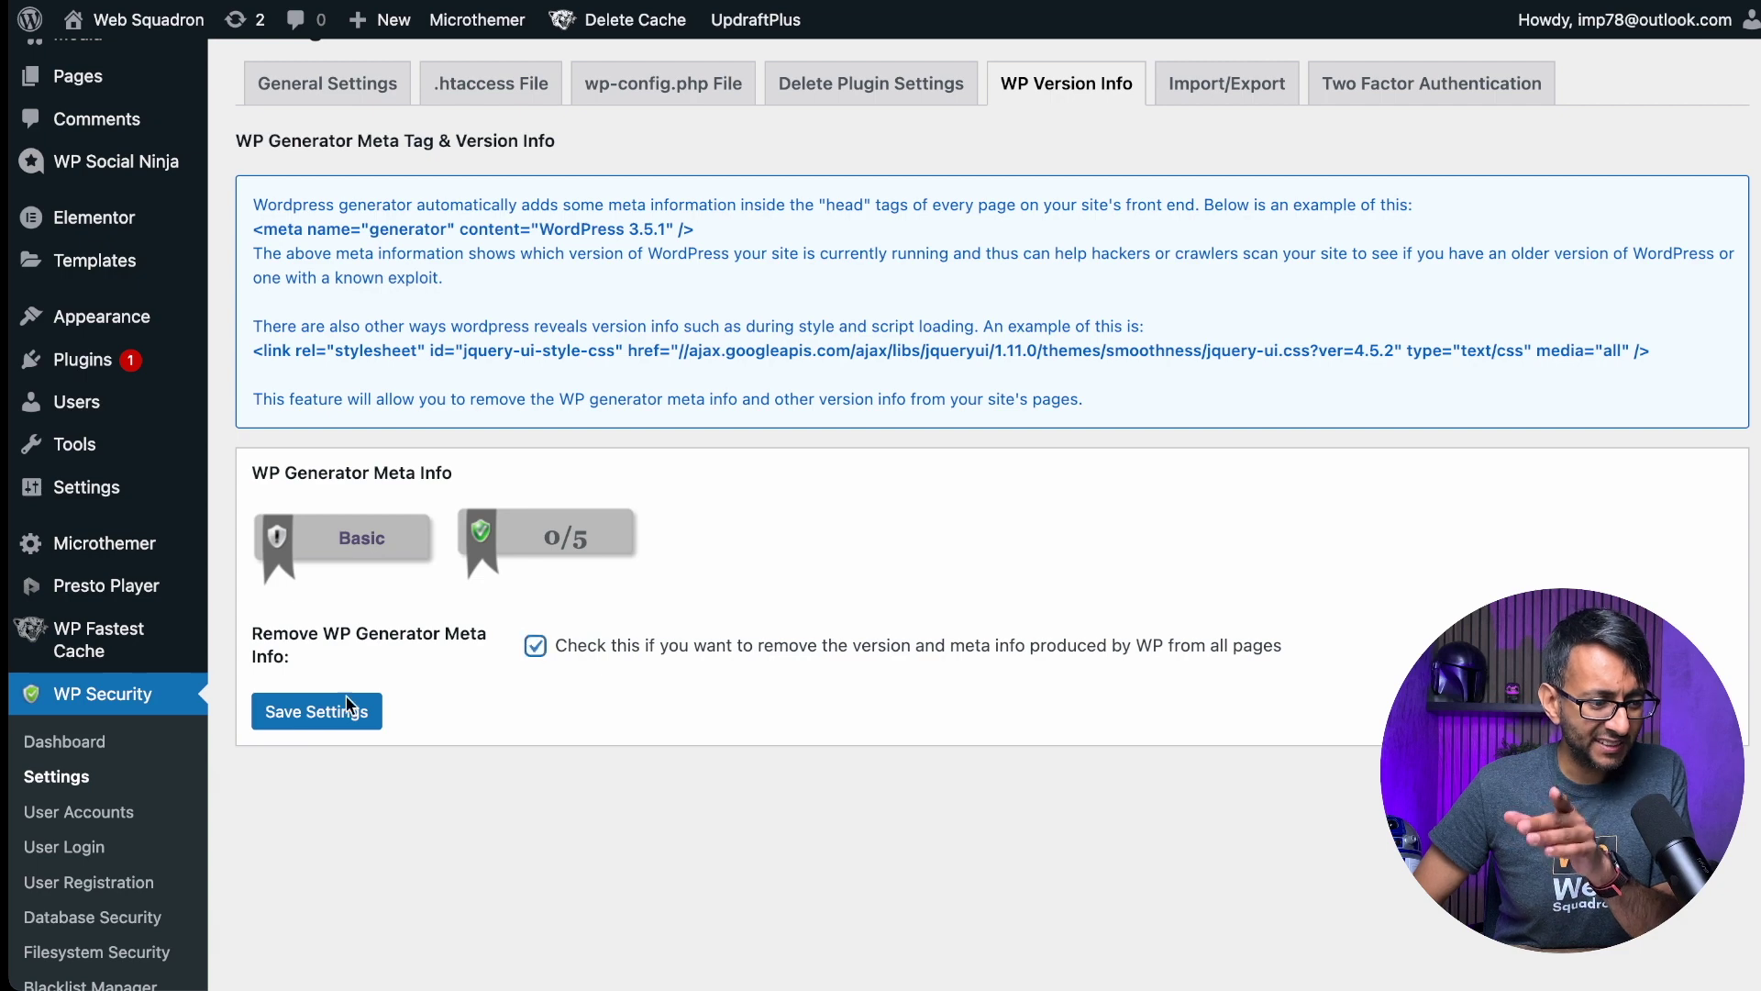
{"action": "left_click", "coordinate": [300, 720]}
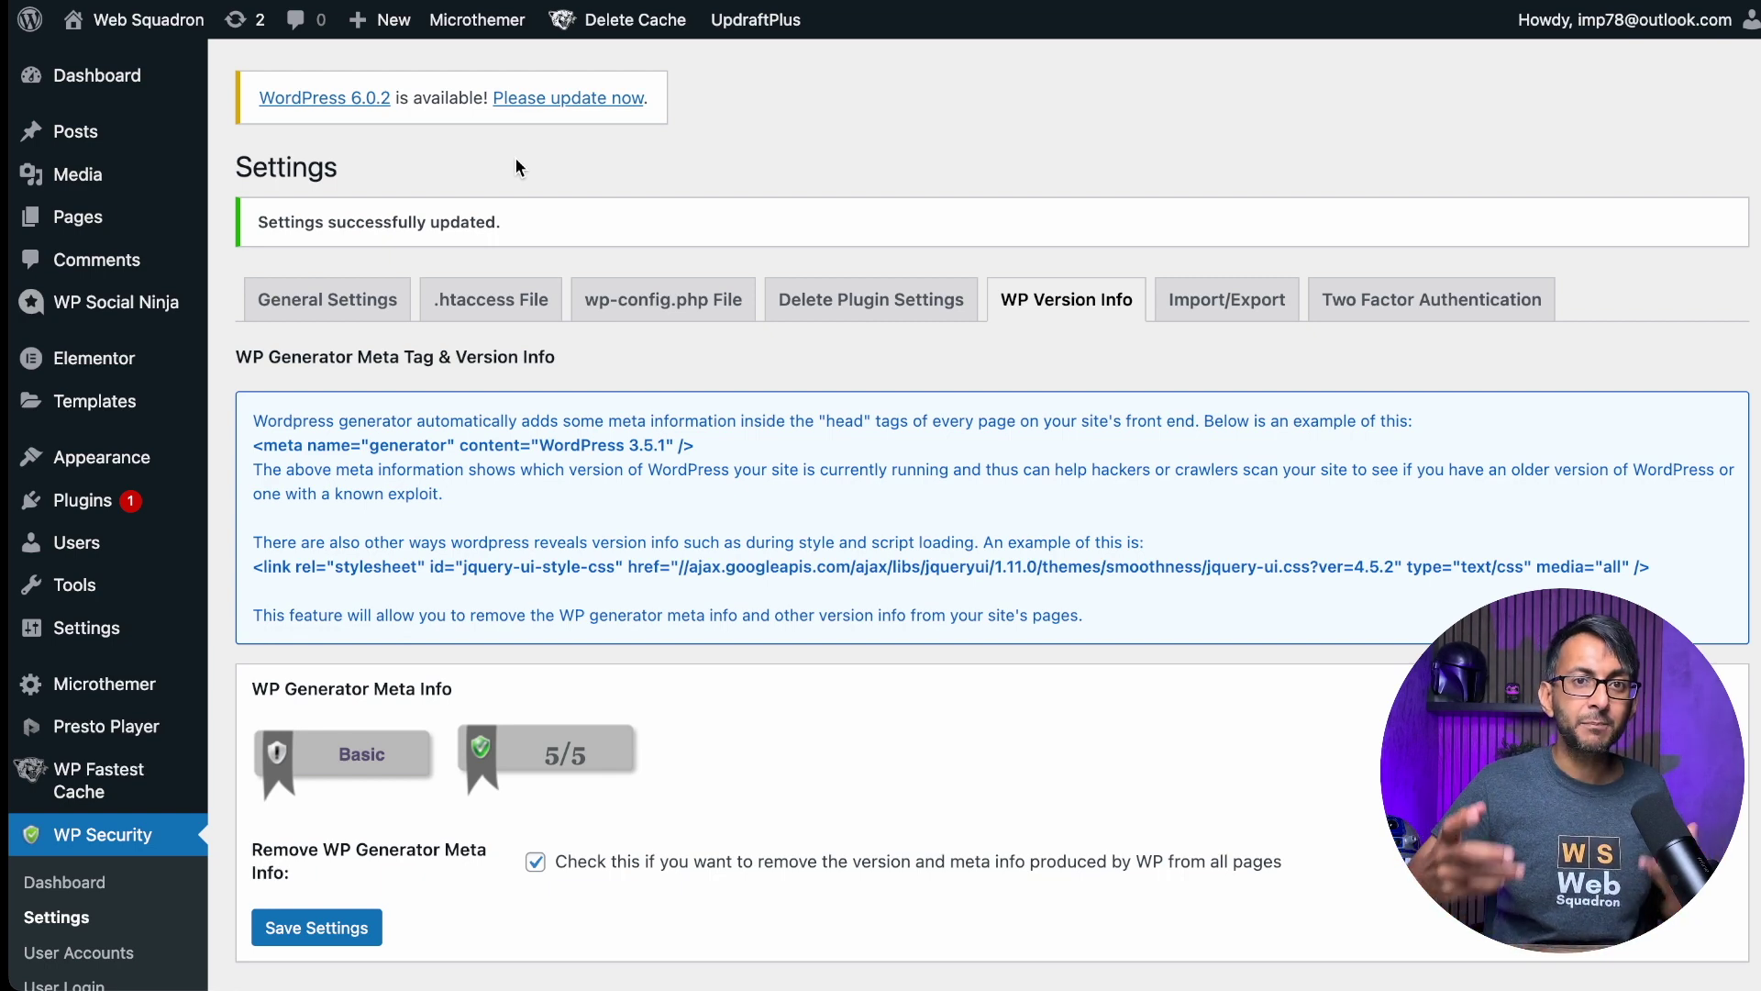
Open the Import/Export settings tab and scroll through its options
{"action": "left_click", "coordinate": [1226, 299]}
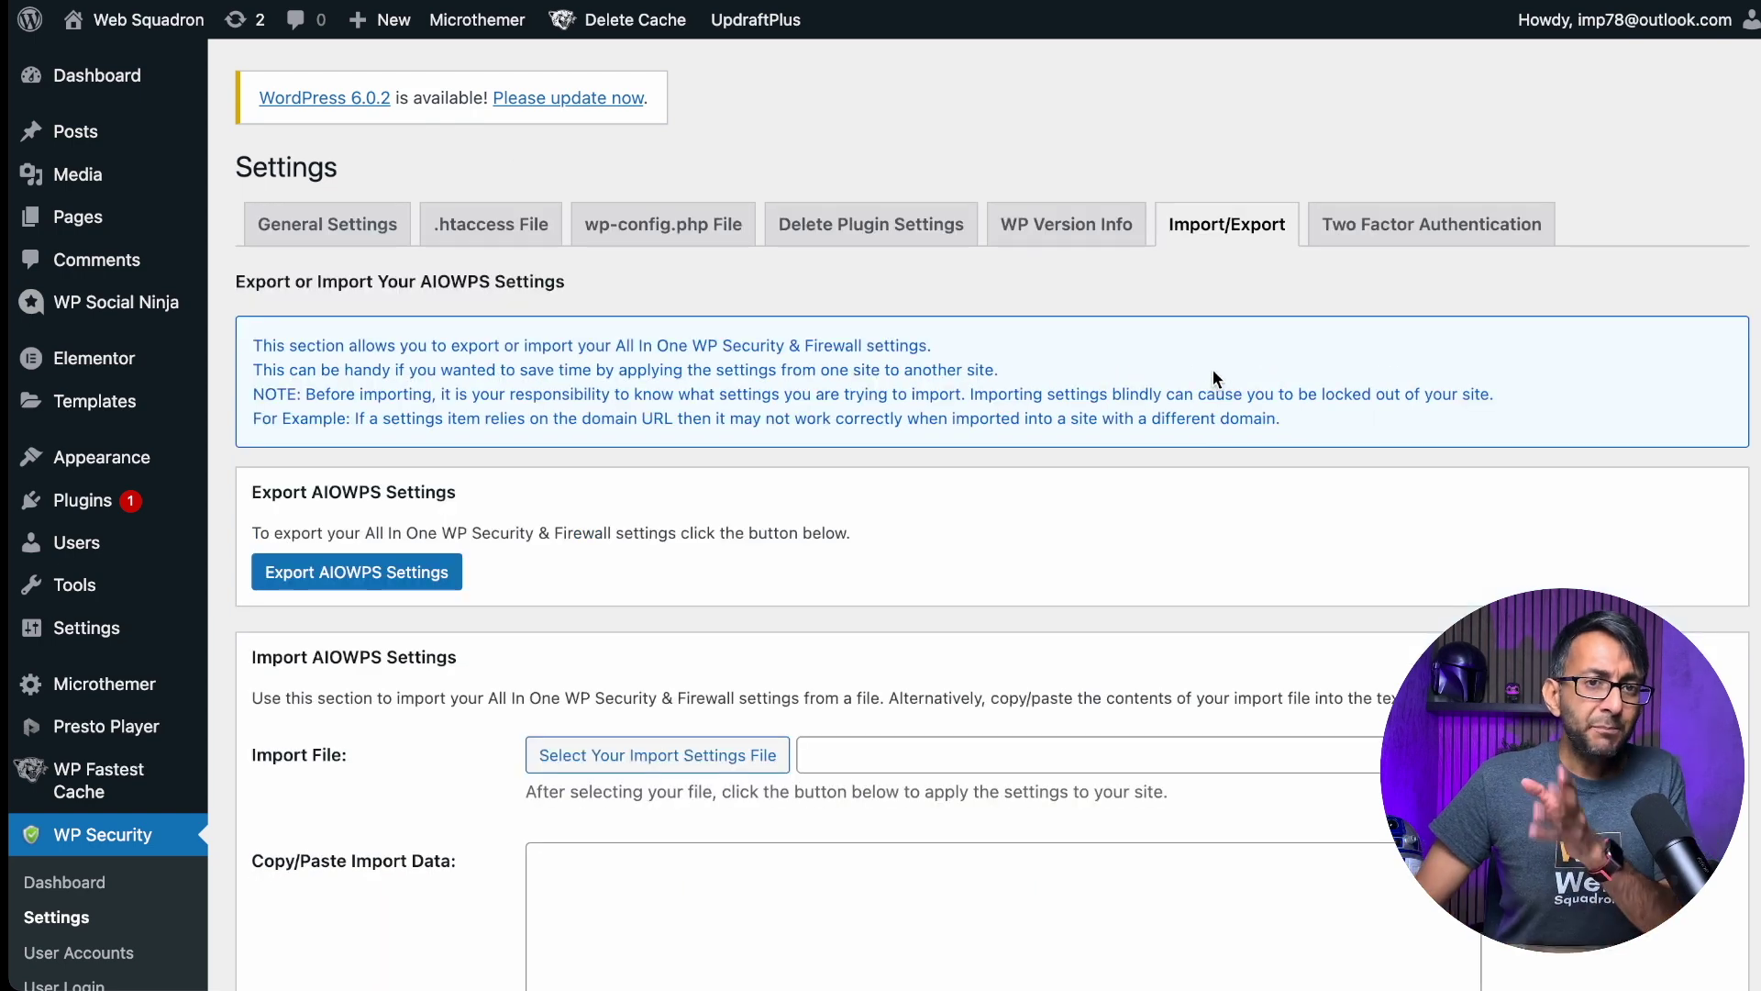
{"action": "scroll", "coordinate": [1201, 679], "scroll_direction": "down", "scroll_amount": 5}
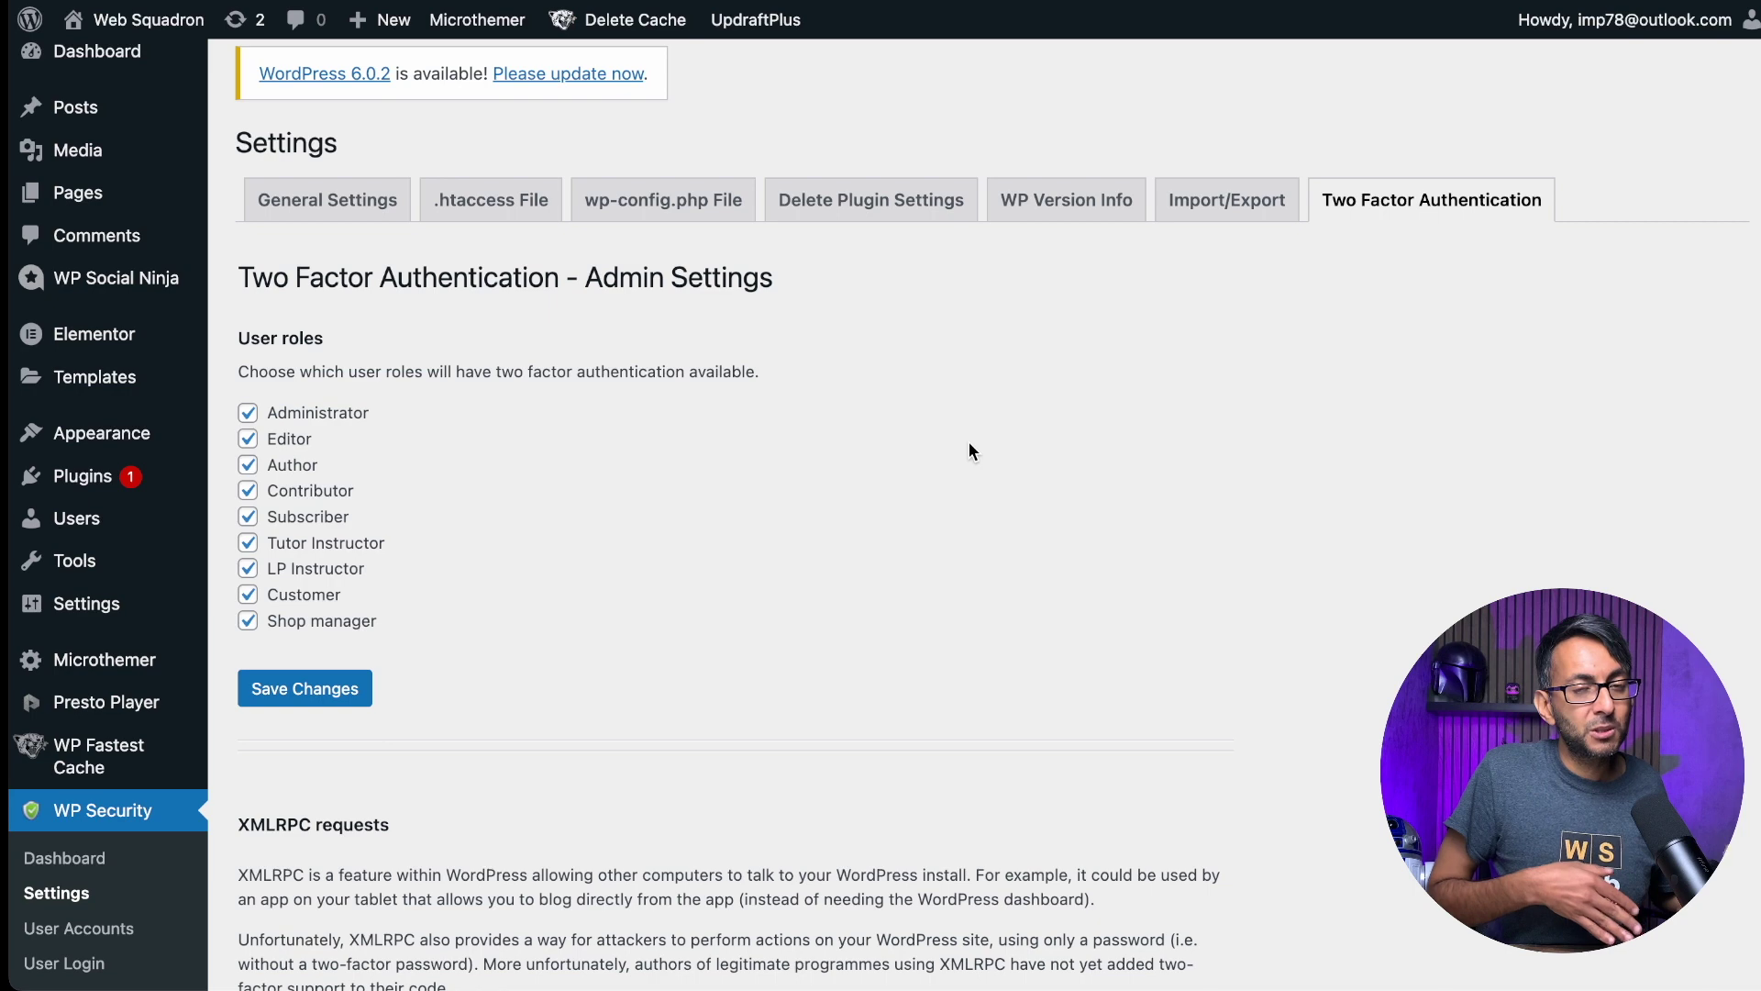
Scroll through the 2FA admin settings listing every user role as enabled
{"action": "scroll", "coordinate": [968, 443], "scroll_direction": "down", "scroll_amount": 1}
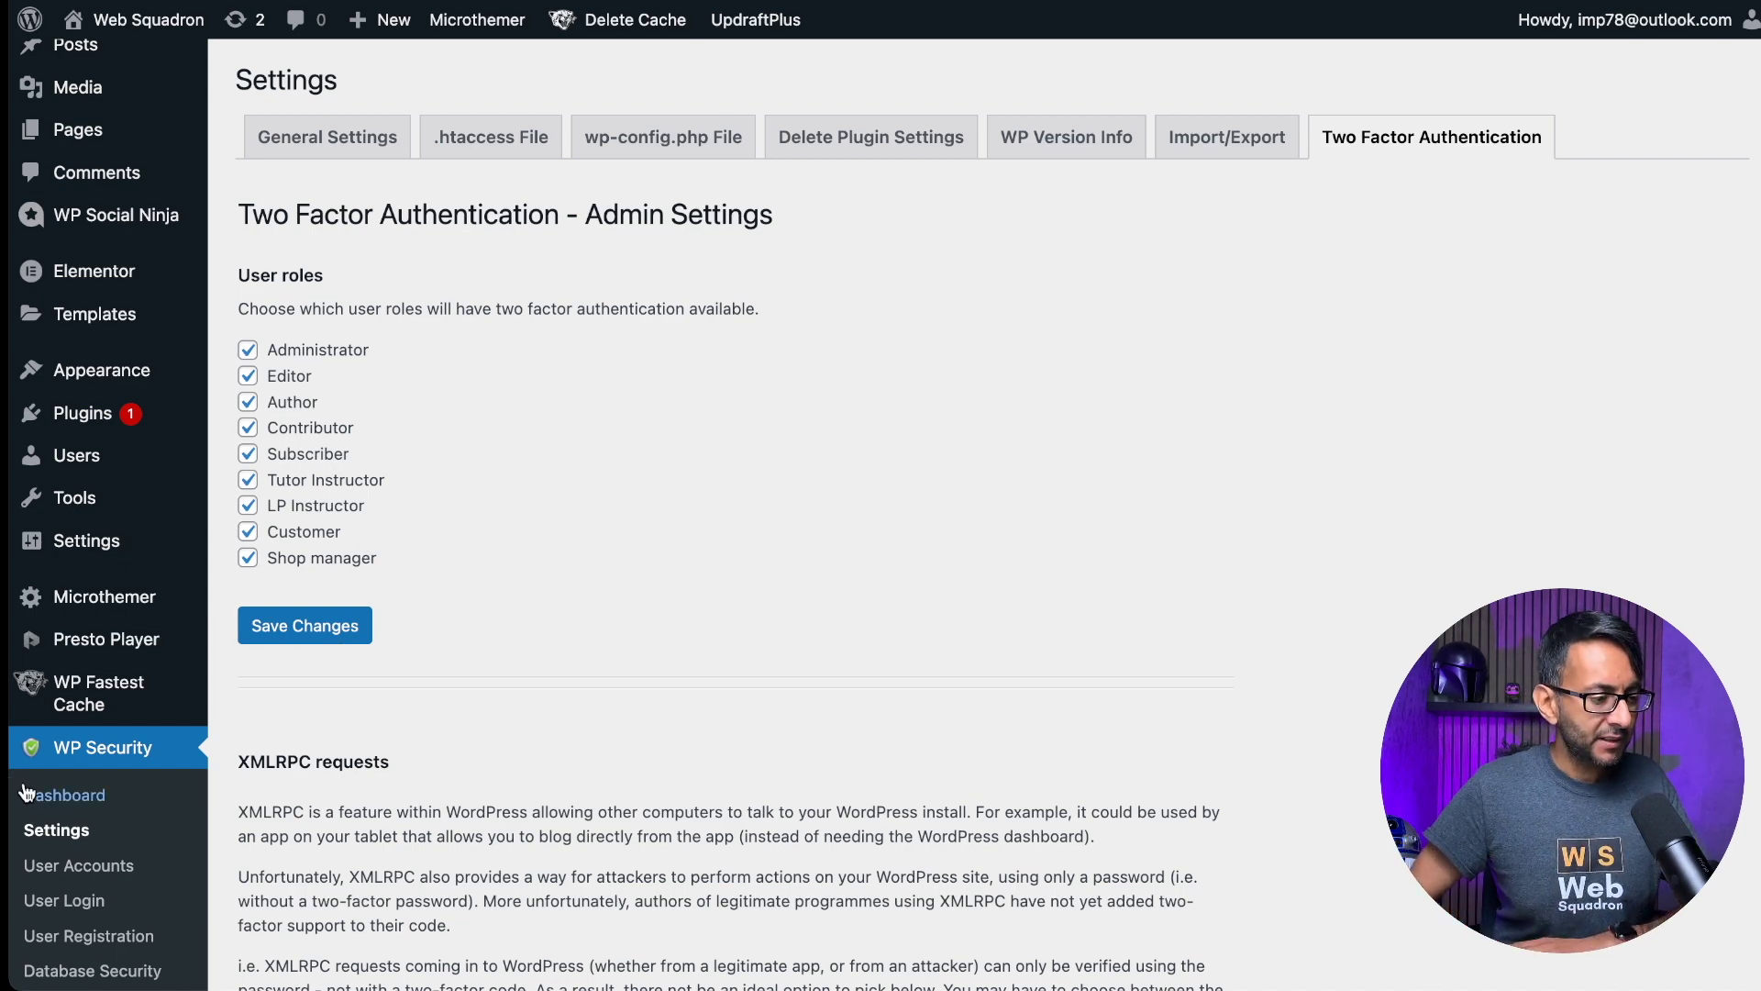
{"action": "scroll", "coordinate": [57, 796], "scroll_direction": "down", "scroll_amount": 1}
{"action": "scroll", "coordinate": [56, 796], "scroll_direction": "down", "scroll_amount": 5}
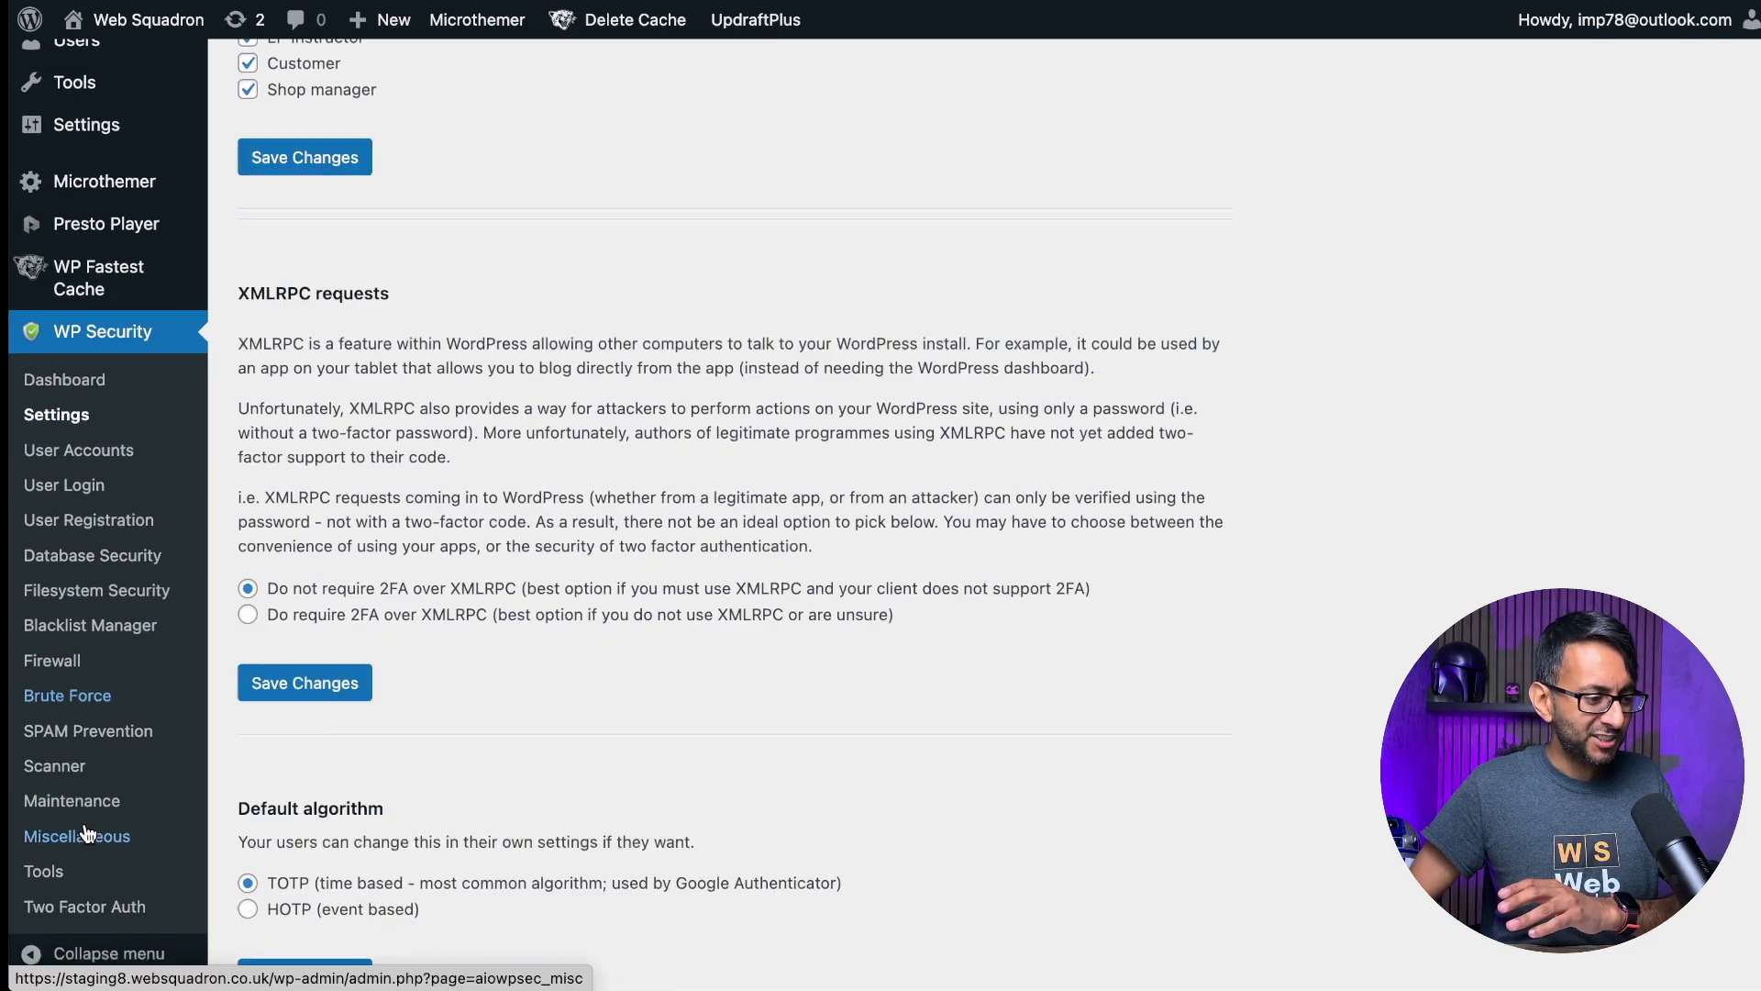
Open WP Security > Two Factor Auth and review the setup QR code and private key
{"action": "left_click", "coordinate": [101, 908]}
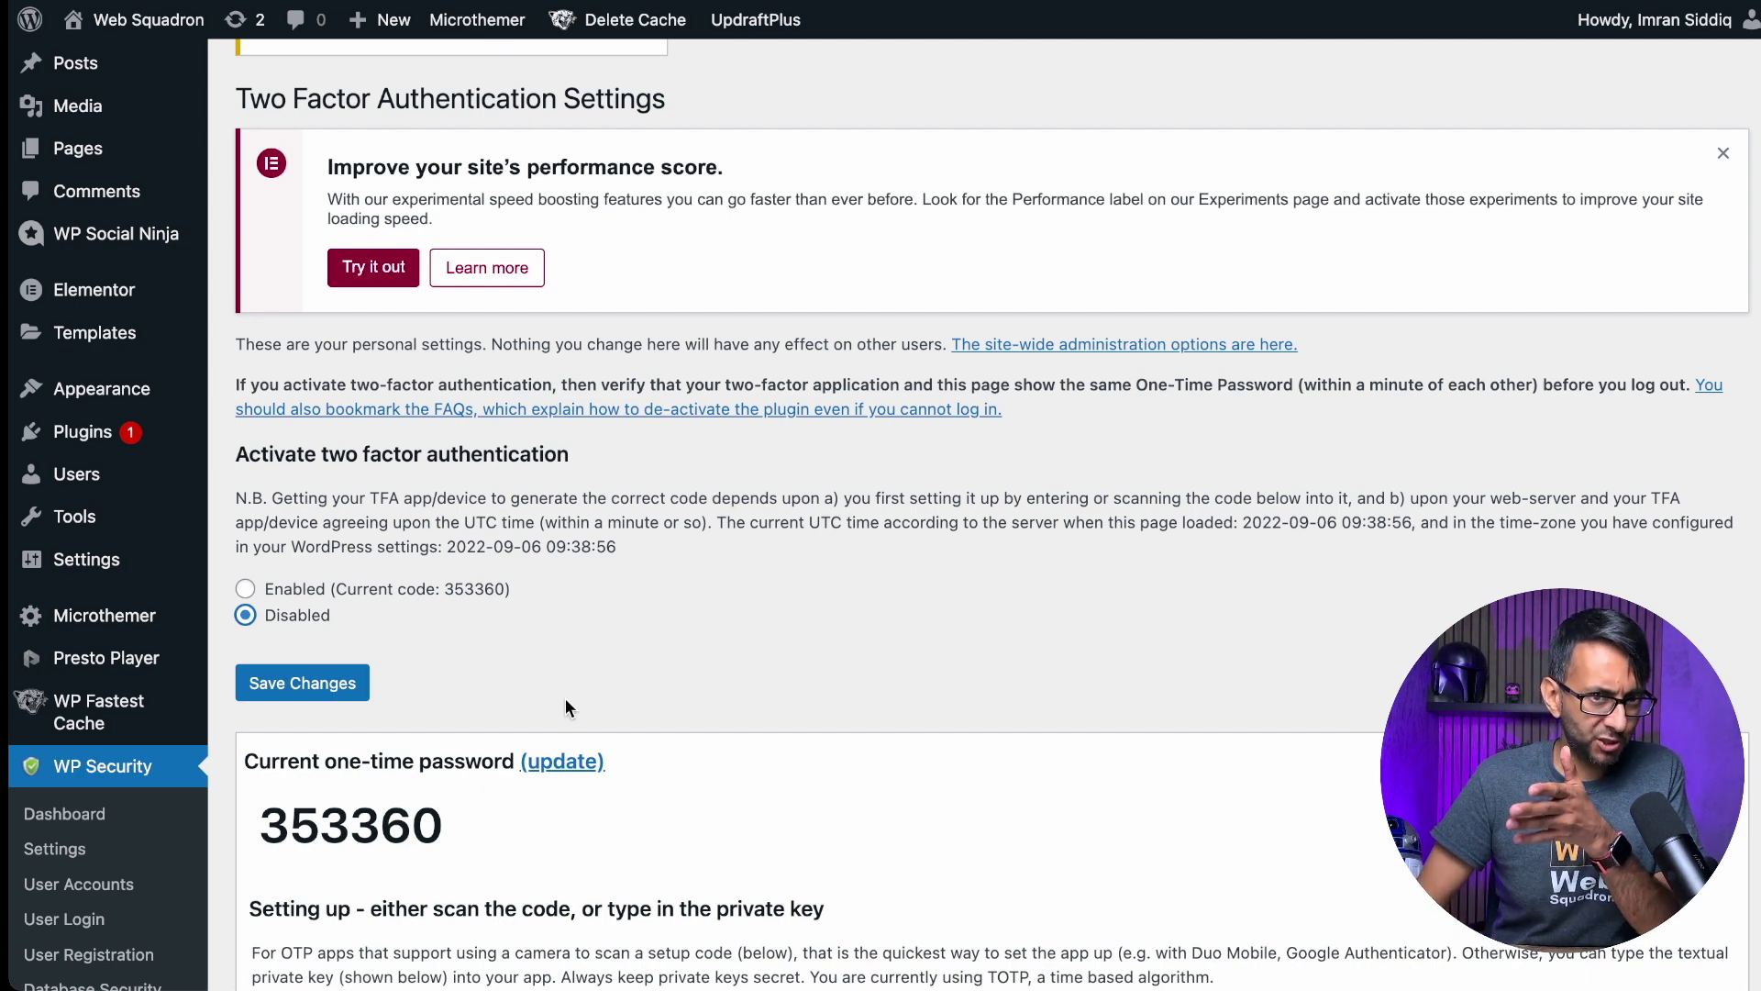
{"action": "scroll", "coordinate": [68, 821], "scroll_direction": "down", "scroll_amount": 3}
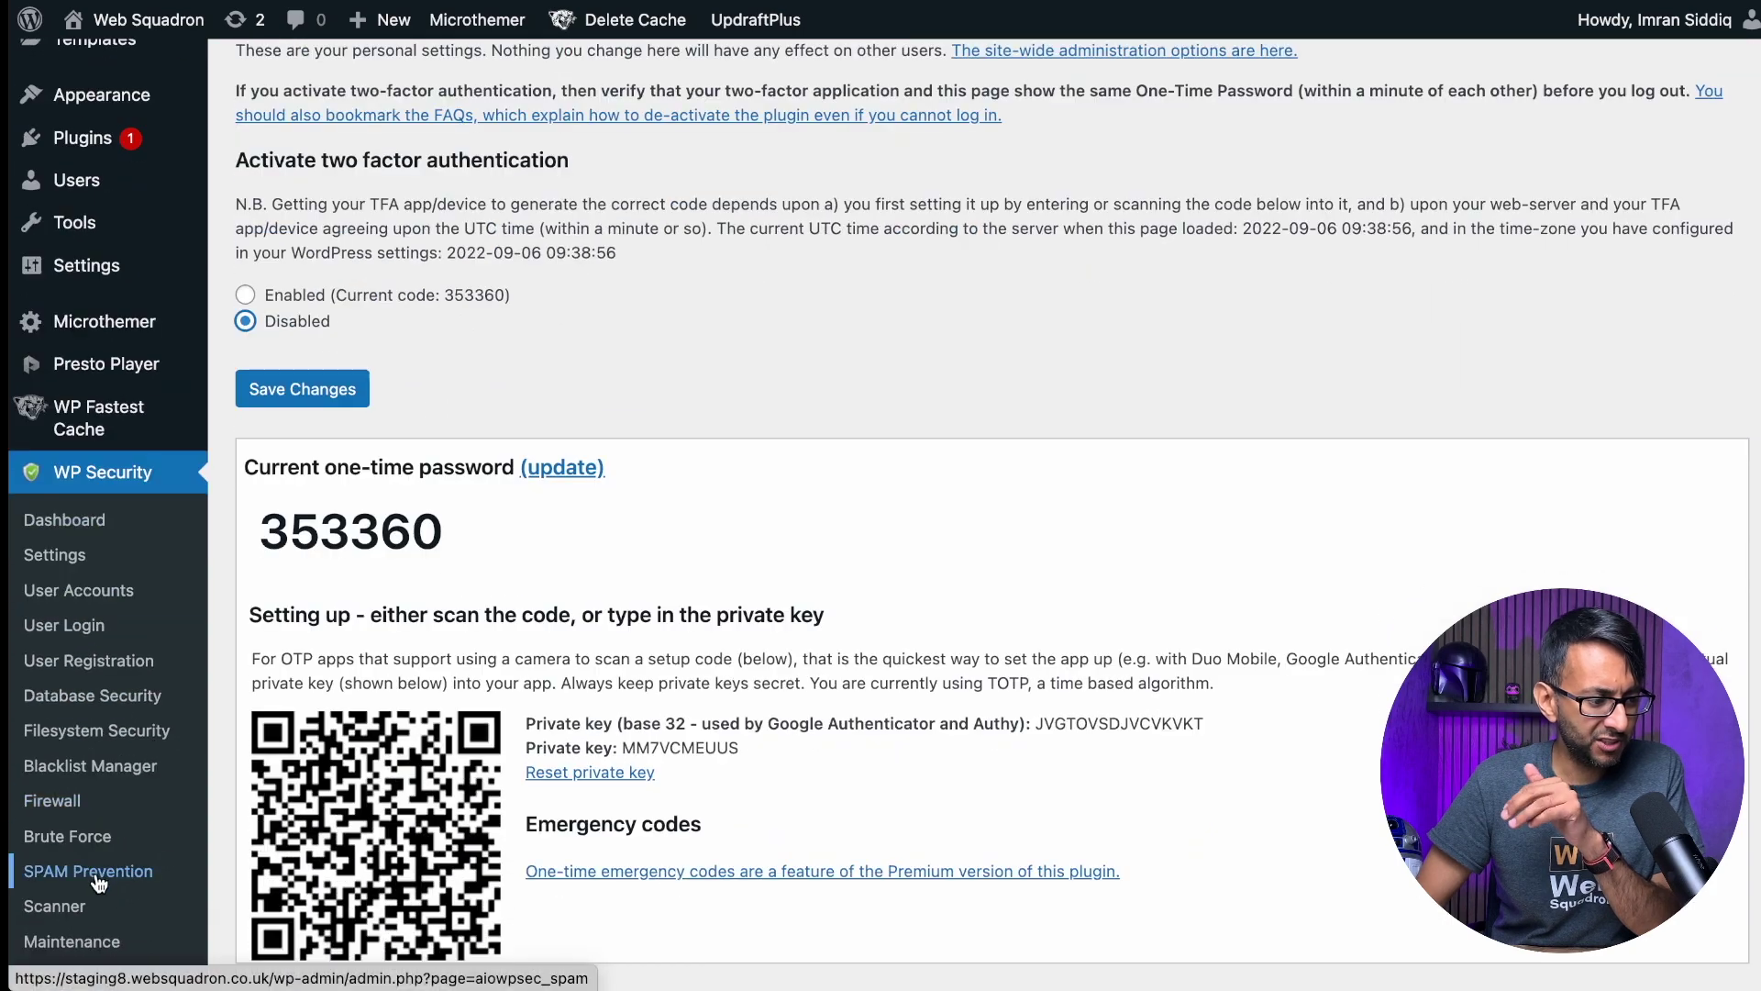
{"action": "scroll", "coordinate": [99, 883], "scroll_direction": "down", "scroll_amount": 3}
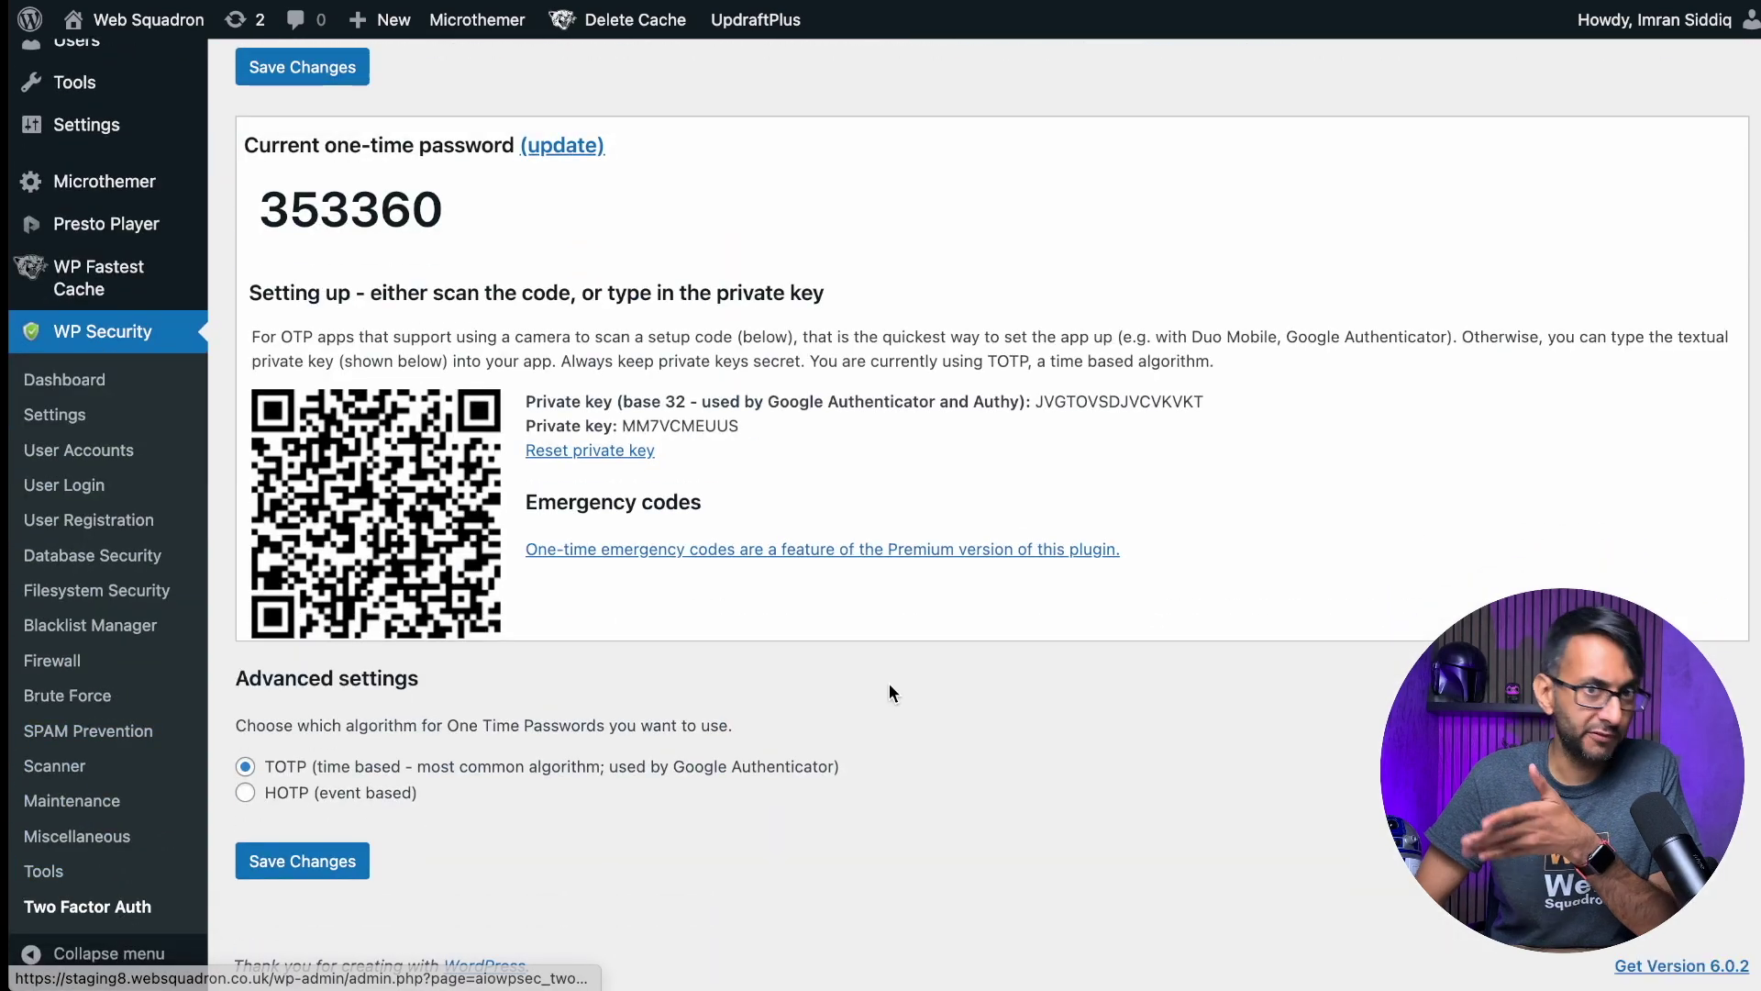
{"action": "scroll", "coordinate": [849, 630], "scroll_direction": "up", "scroll_amount": 7}
{"action": "scroll", "coordinate": [663, 734], "scroll_direction": "down", "scroll_amount": 3}
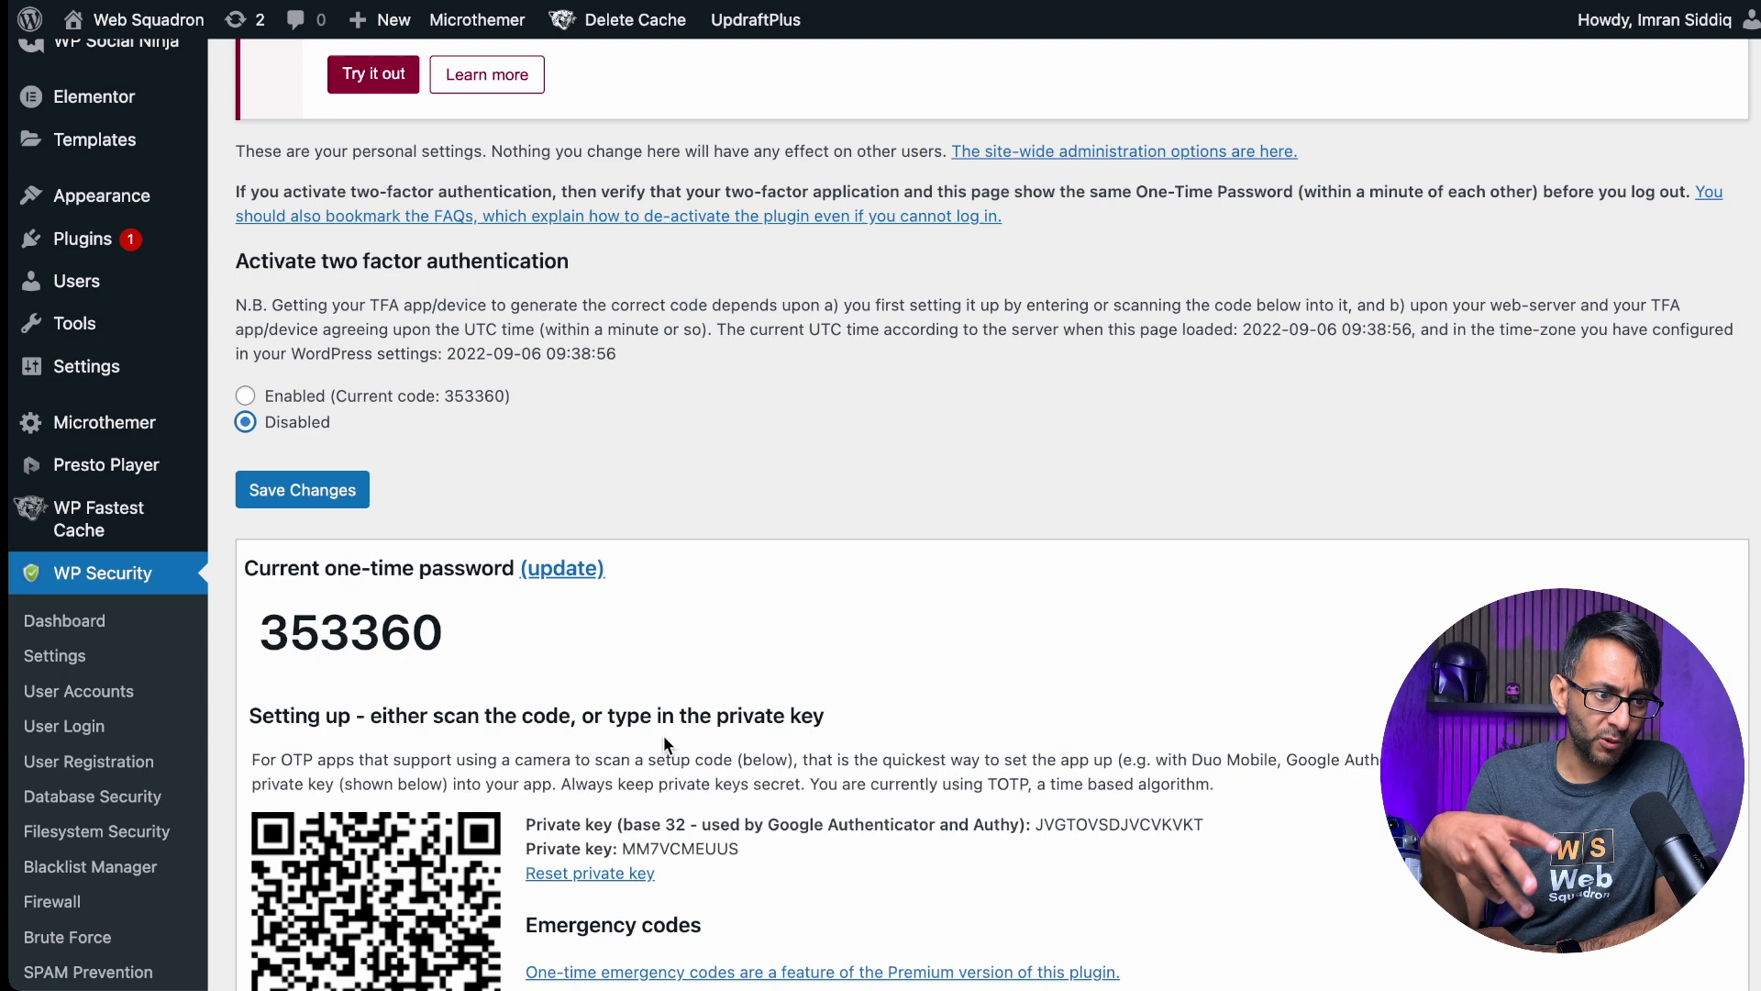
{"action": "scroll", "coordinate": [663, 735], "scroll_direction": "up", "scroll_amount": 1}
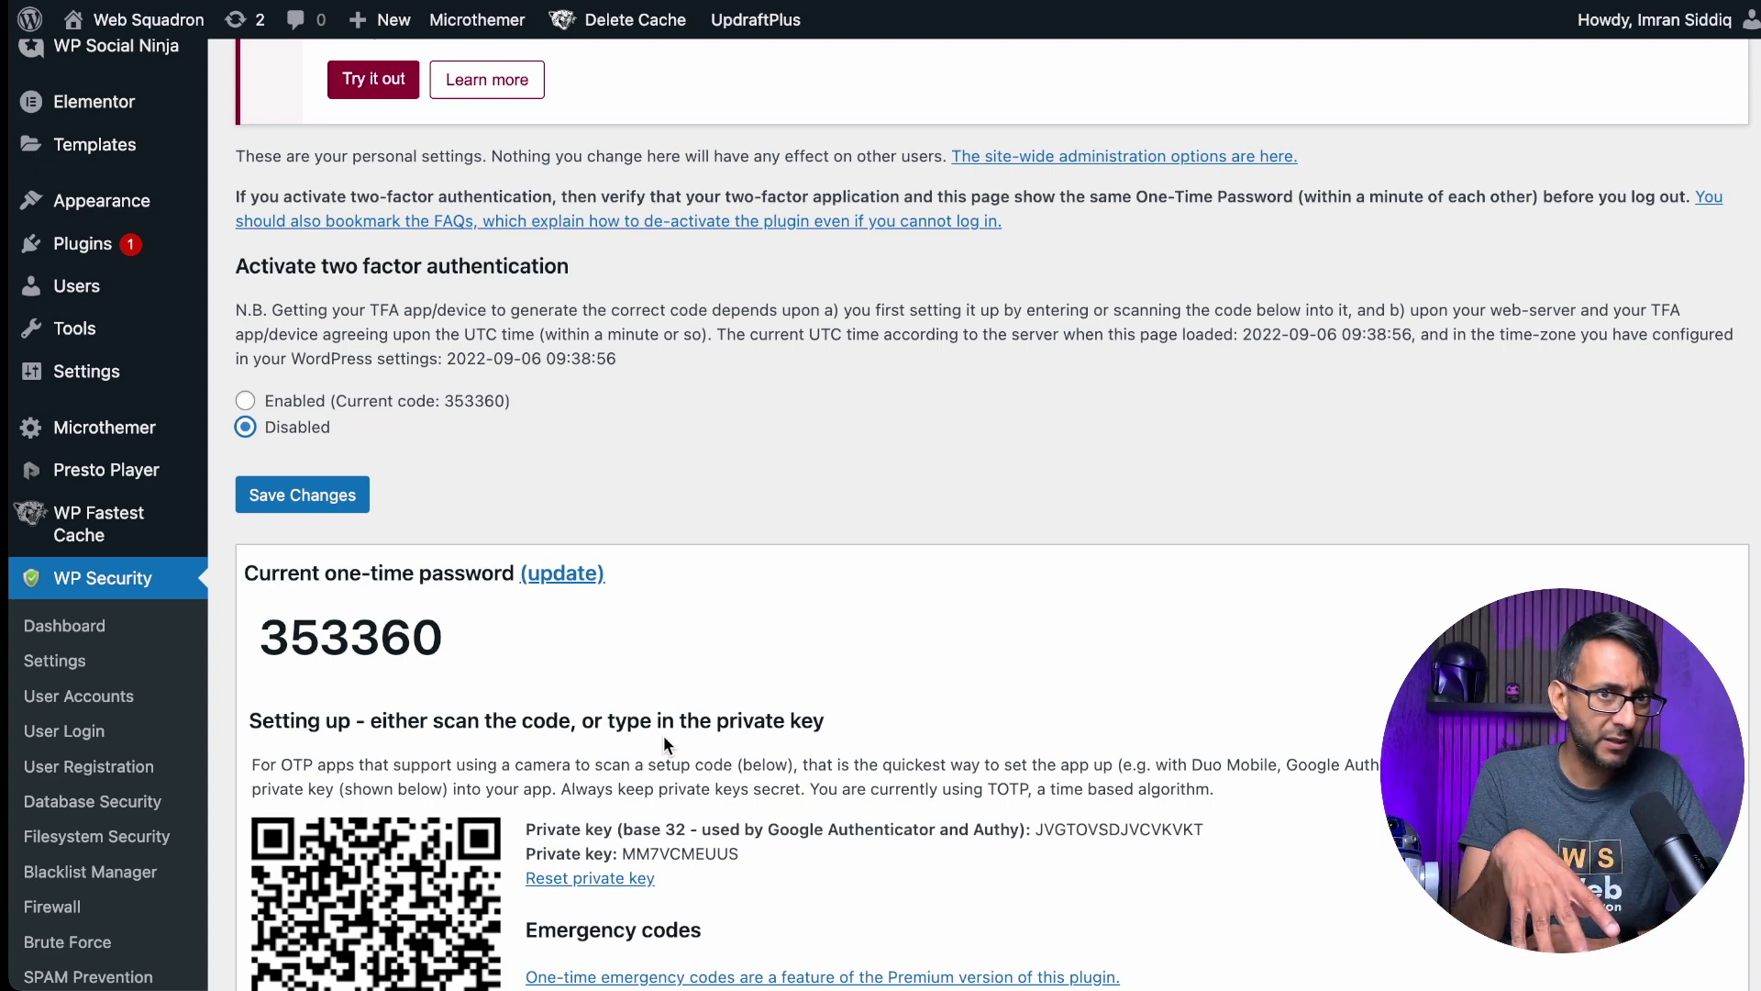
Save Changes under Activate two factor authentication, leaving 2FA disabled
{"action": "left_click", "coordinate": [303, 500]}
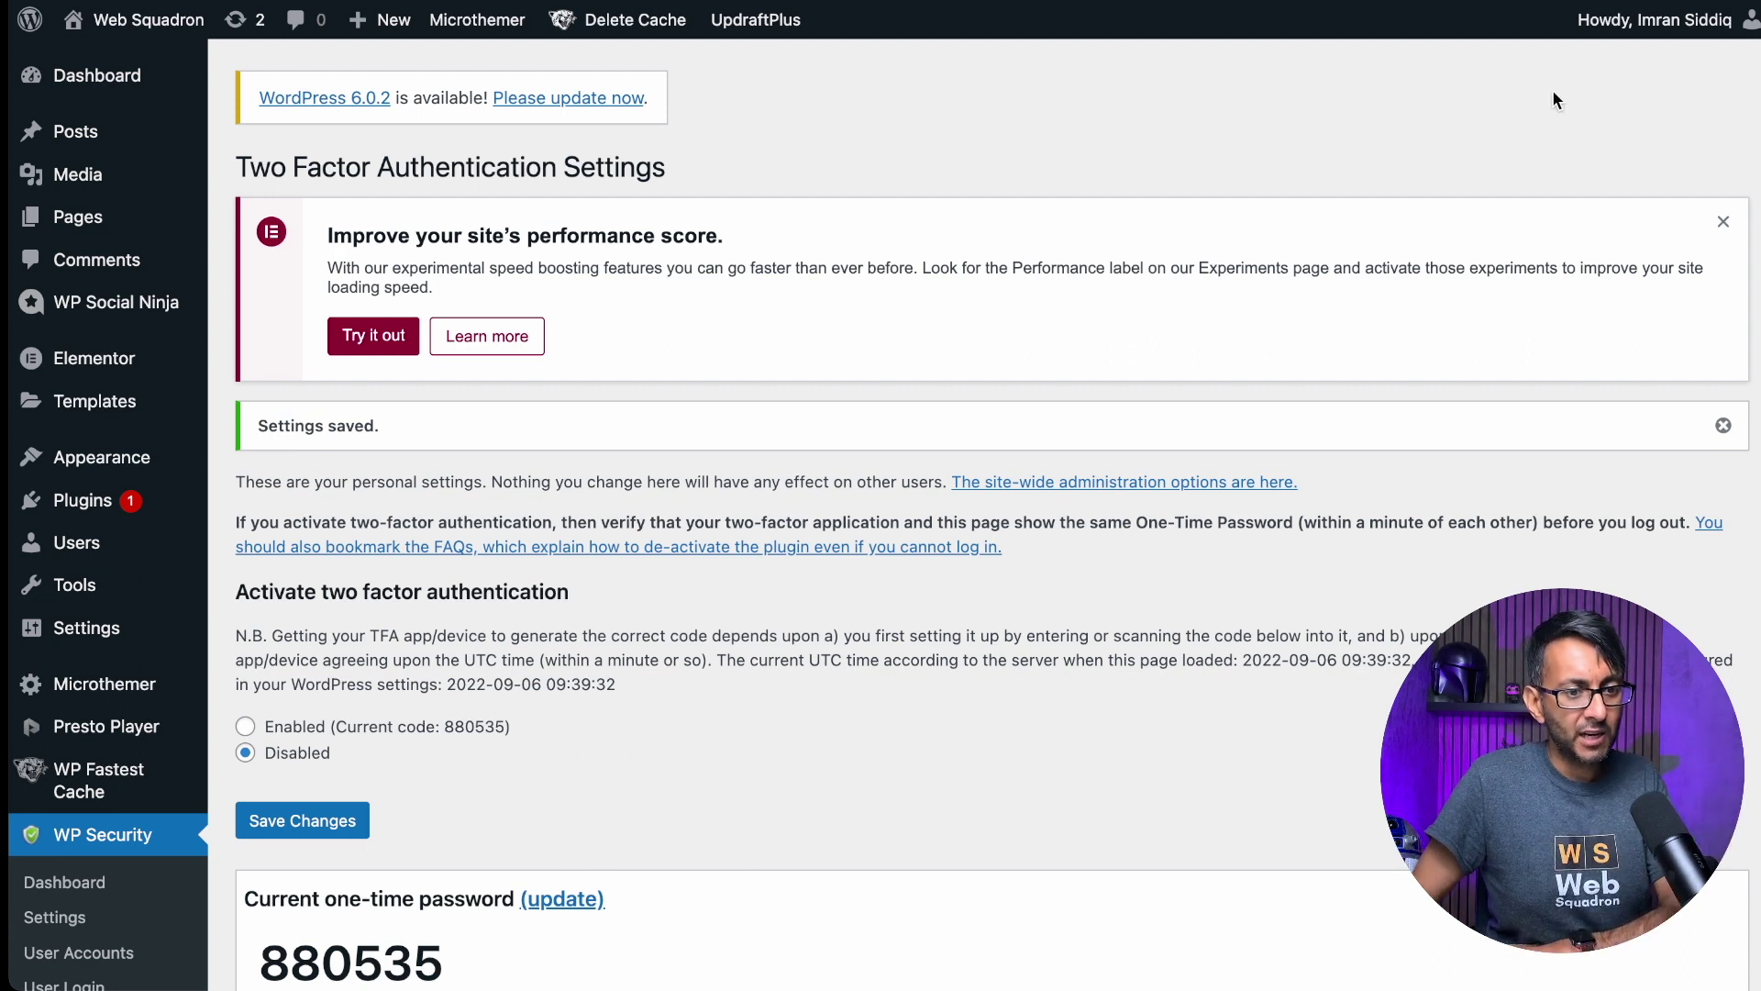
{"action": "mouse_move", "coordinate": [1651, 19]}
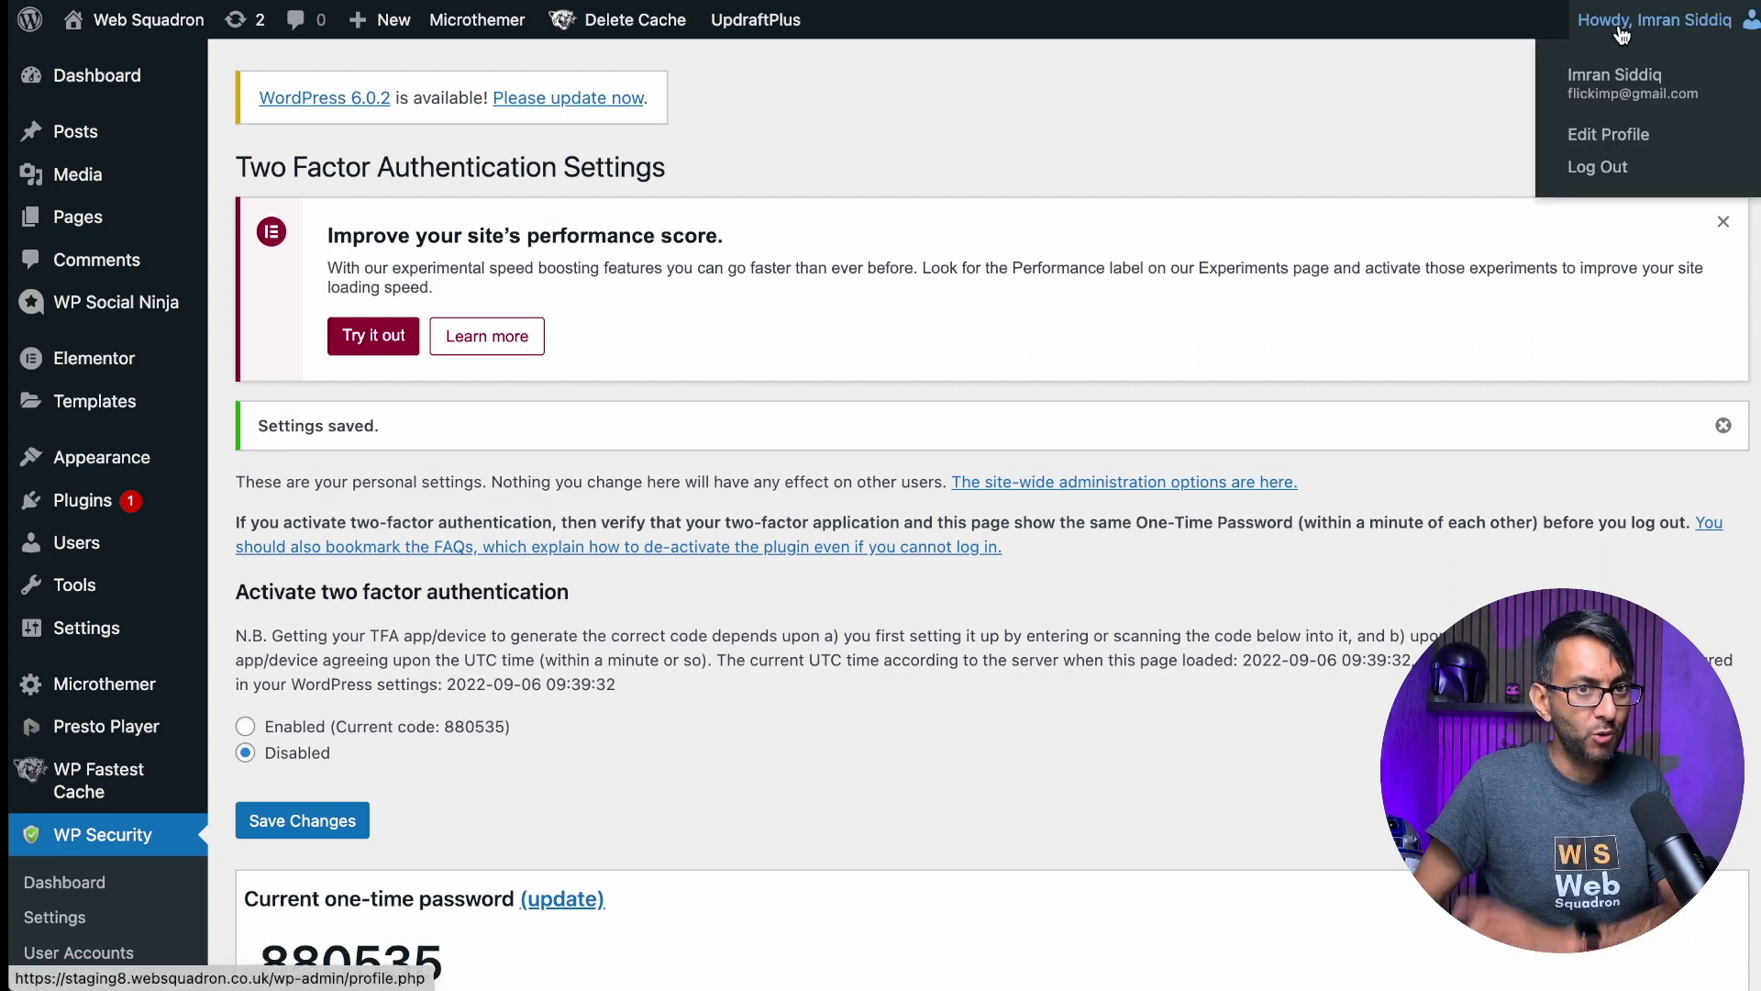
Log out, sign in with saved credentials, and submit an empty one-time code to trigger the incorrect-code error
{"action": "left_click", "coordinate": [1611, 189]}
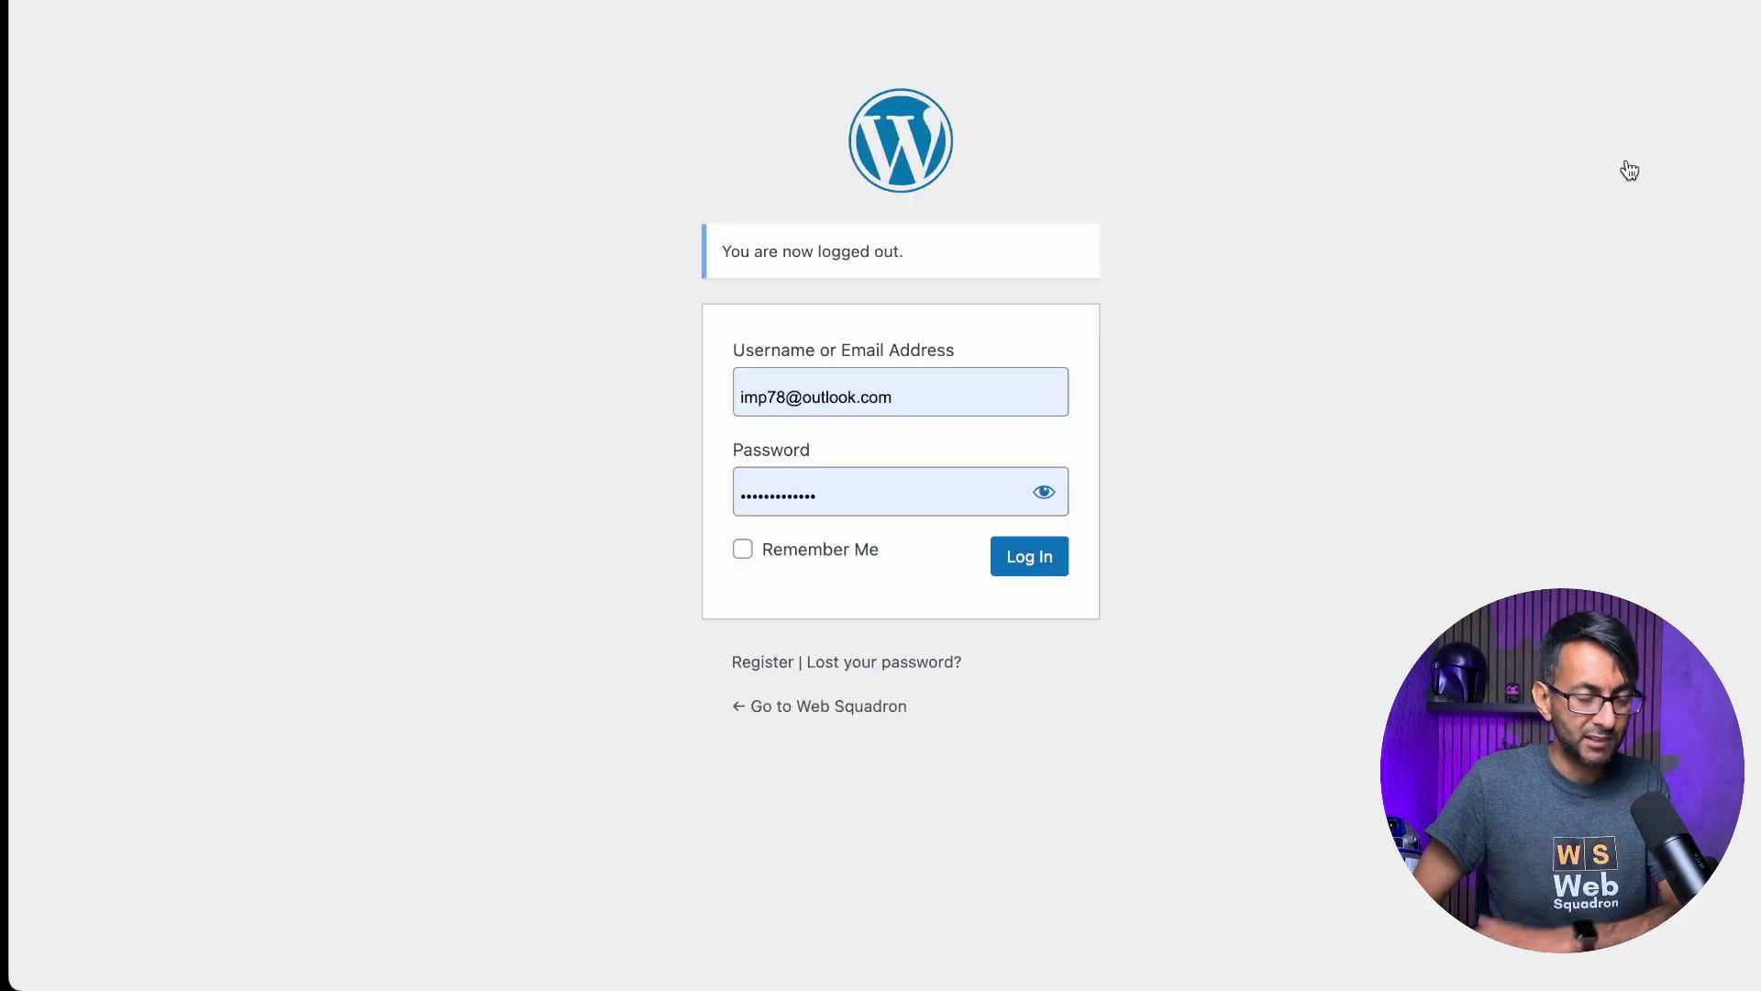
{"action": "left_click", "coordinate": [1032, 563]}
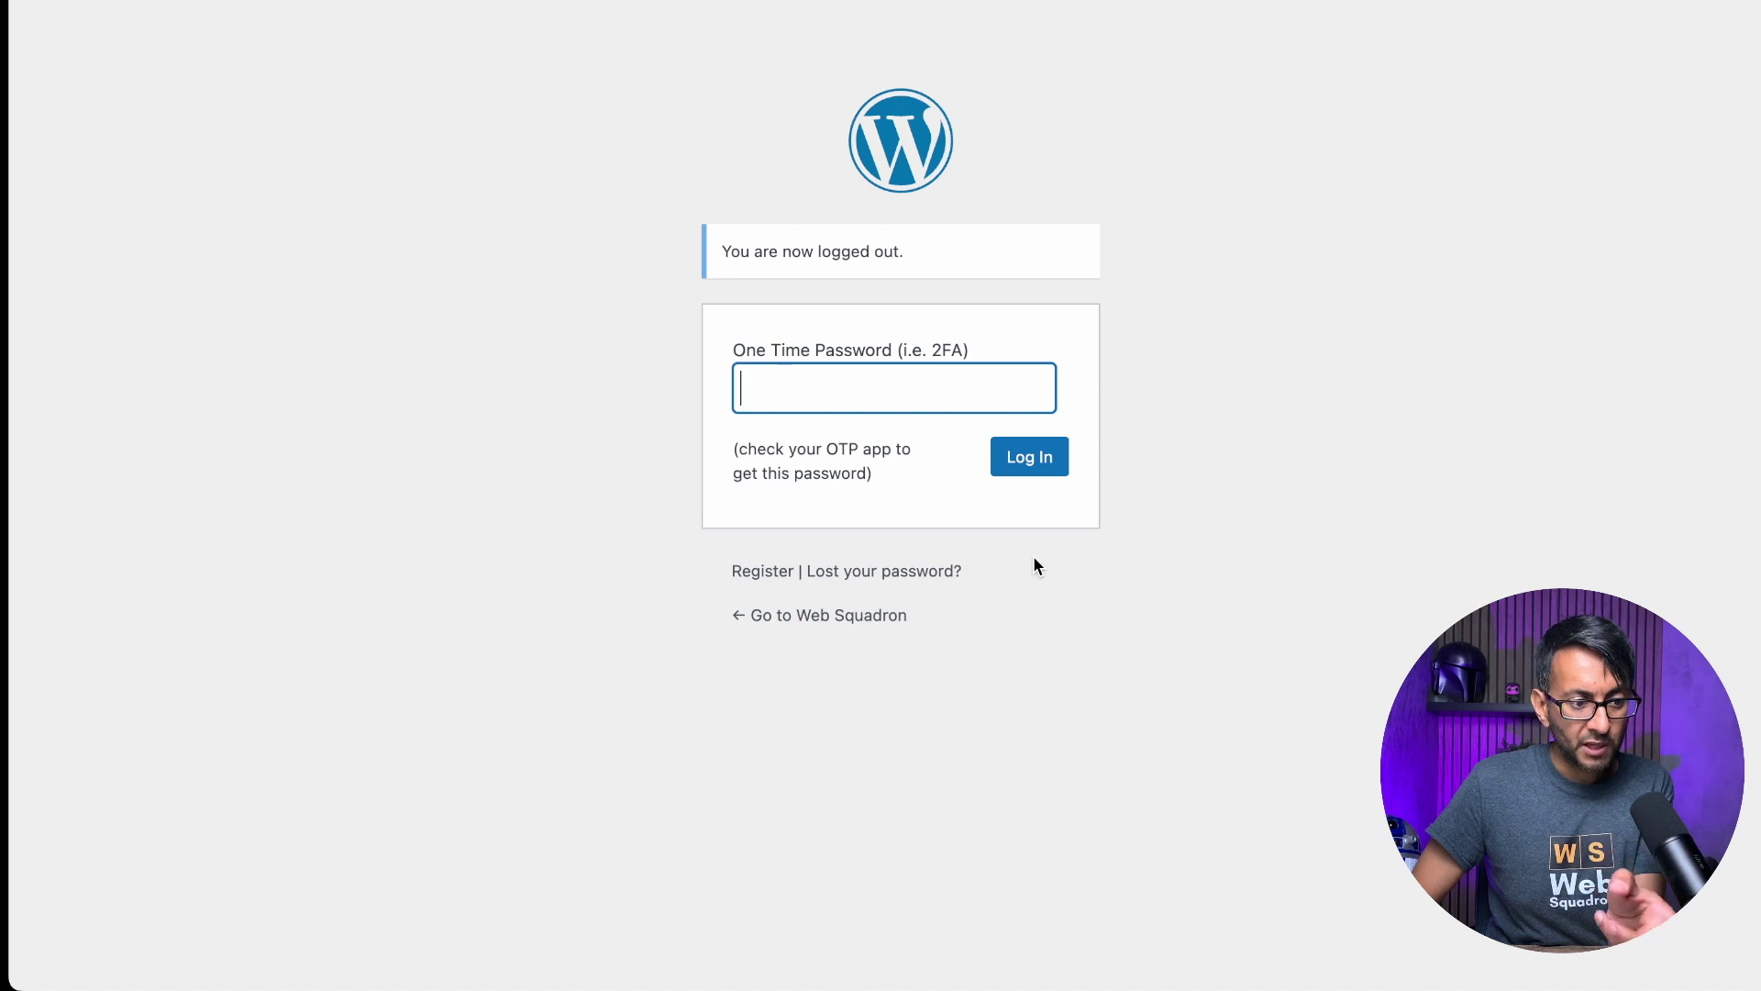
{"action": "left_click", "coordinate": [1026, 462]}
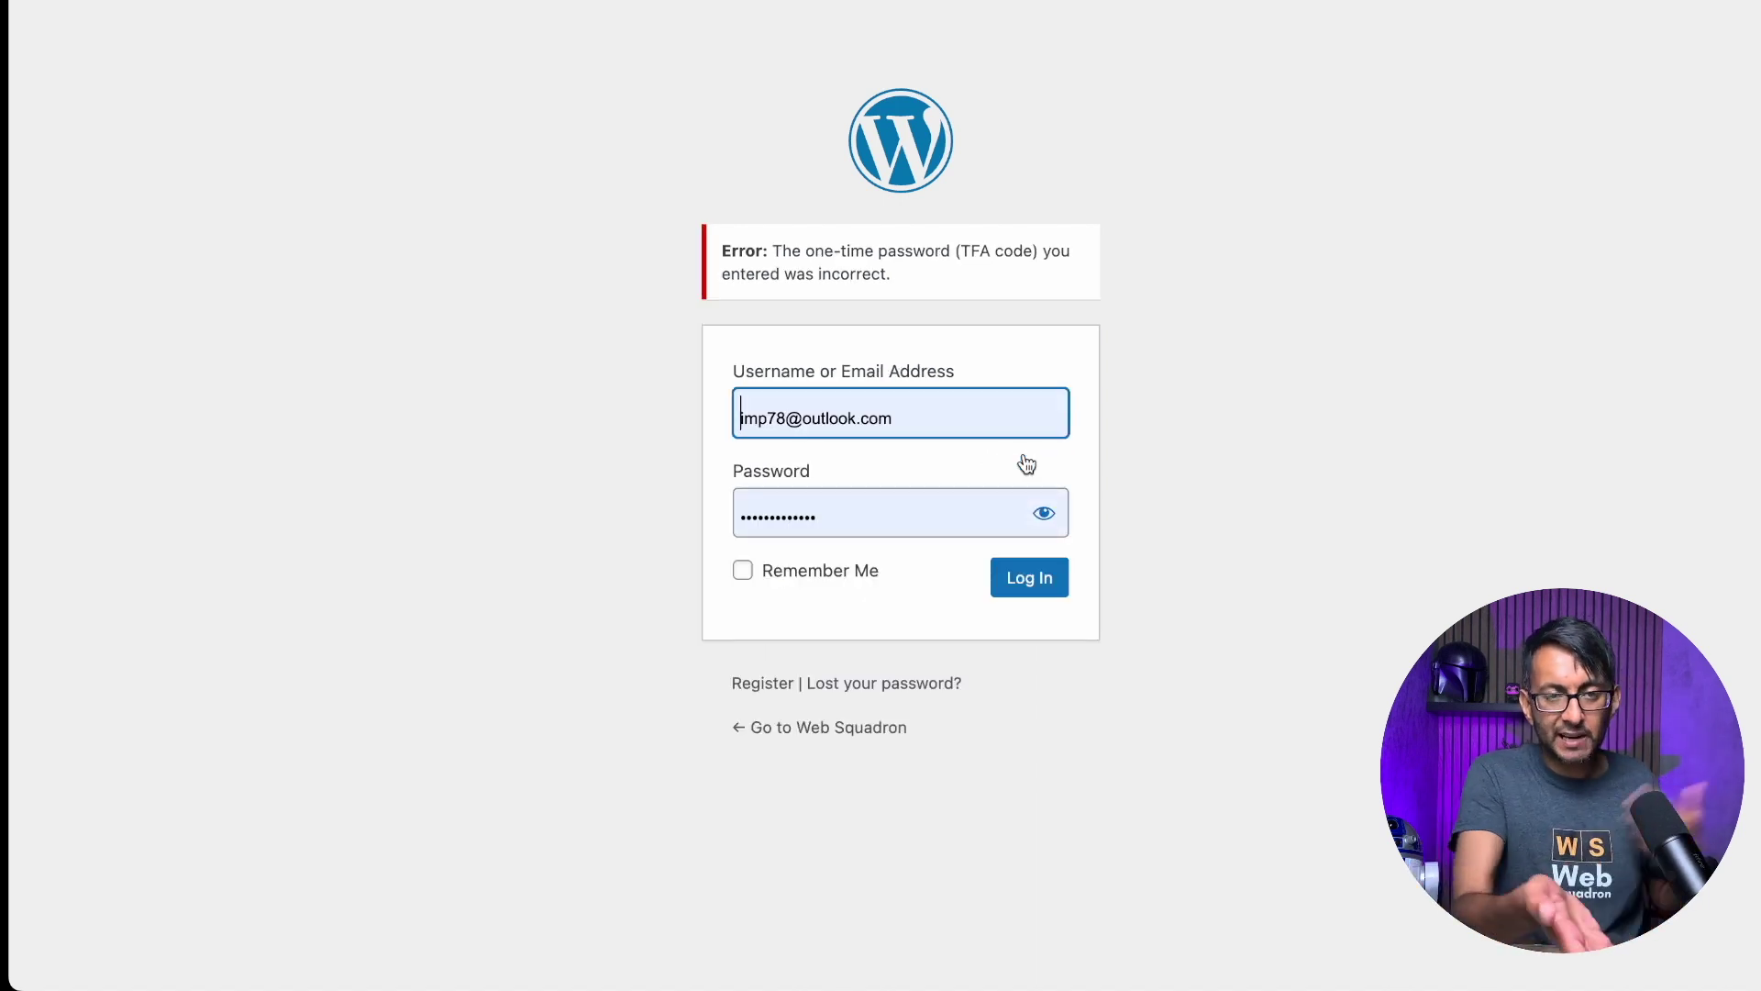
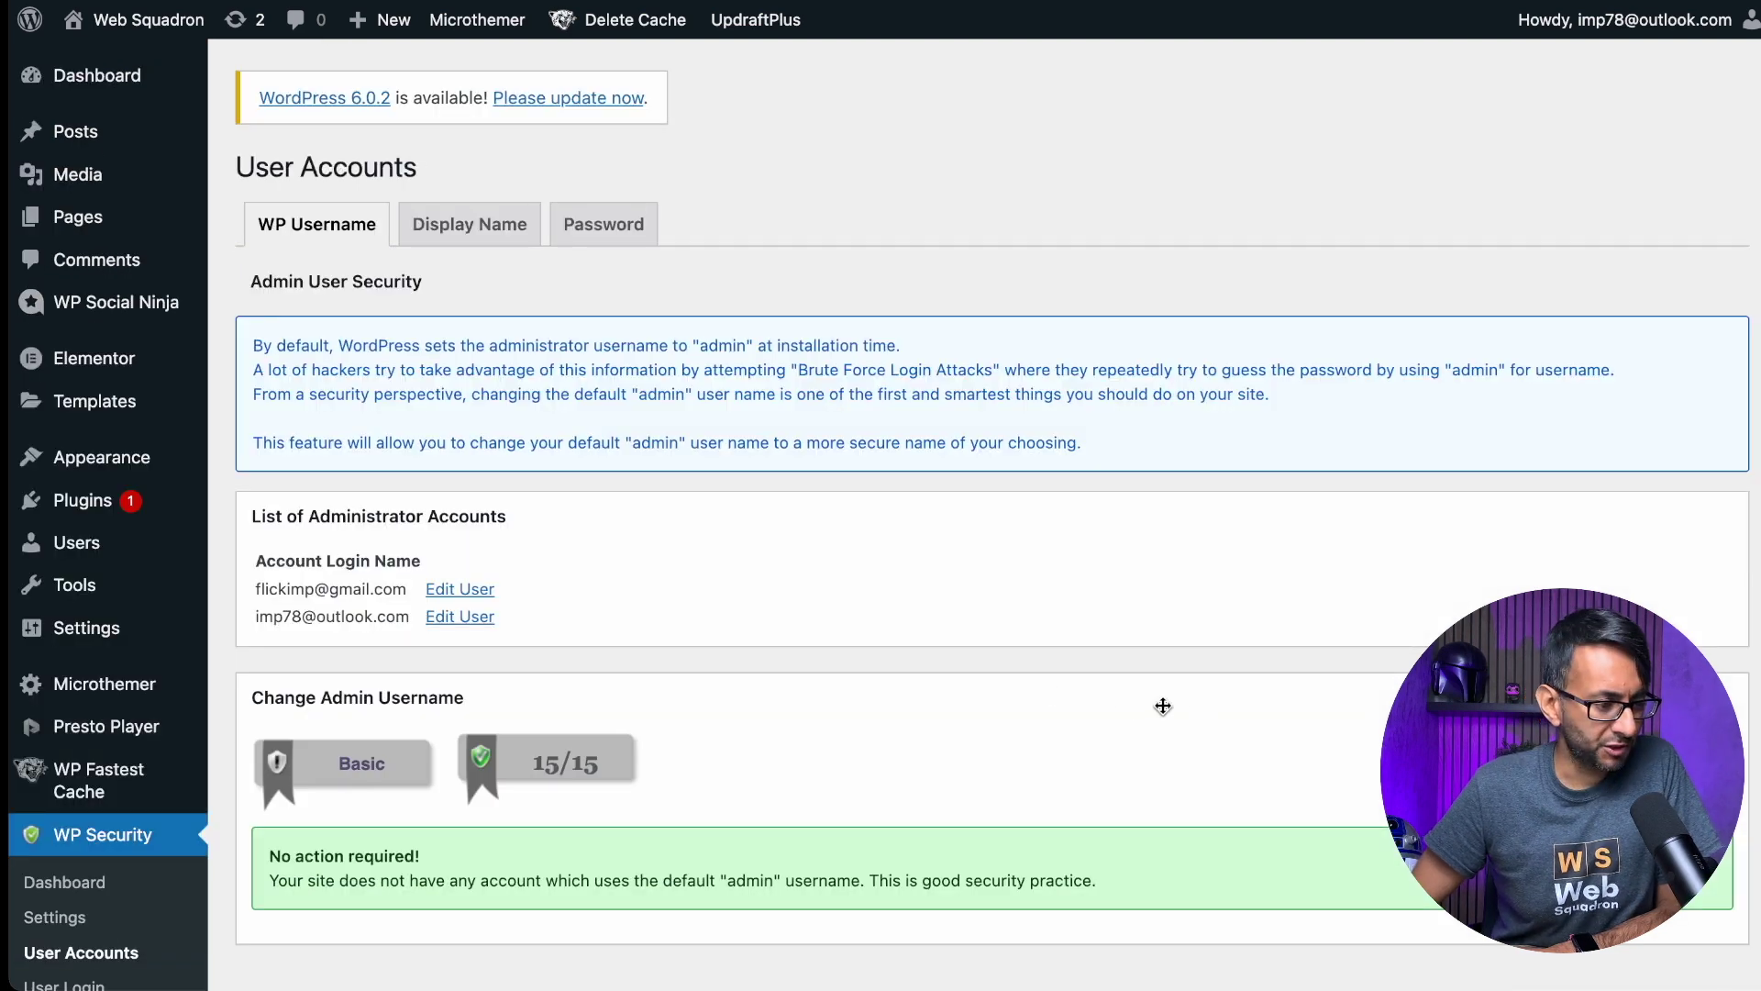
Scroll the User Accounts page to confirm the admin username check passes at 15/15
{"action": "scroll", "coordinate": [1097, 710], "scroll_direction": "down", "scroll_amount": 5}
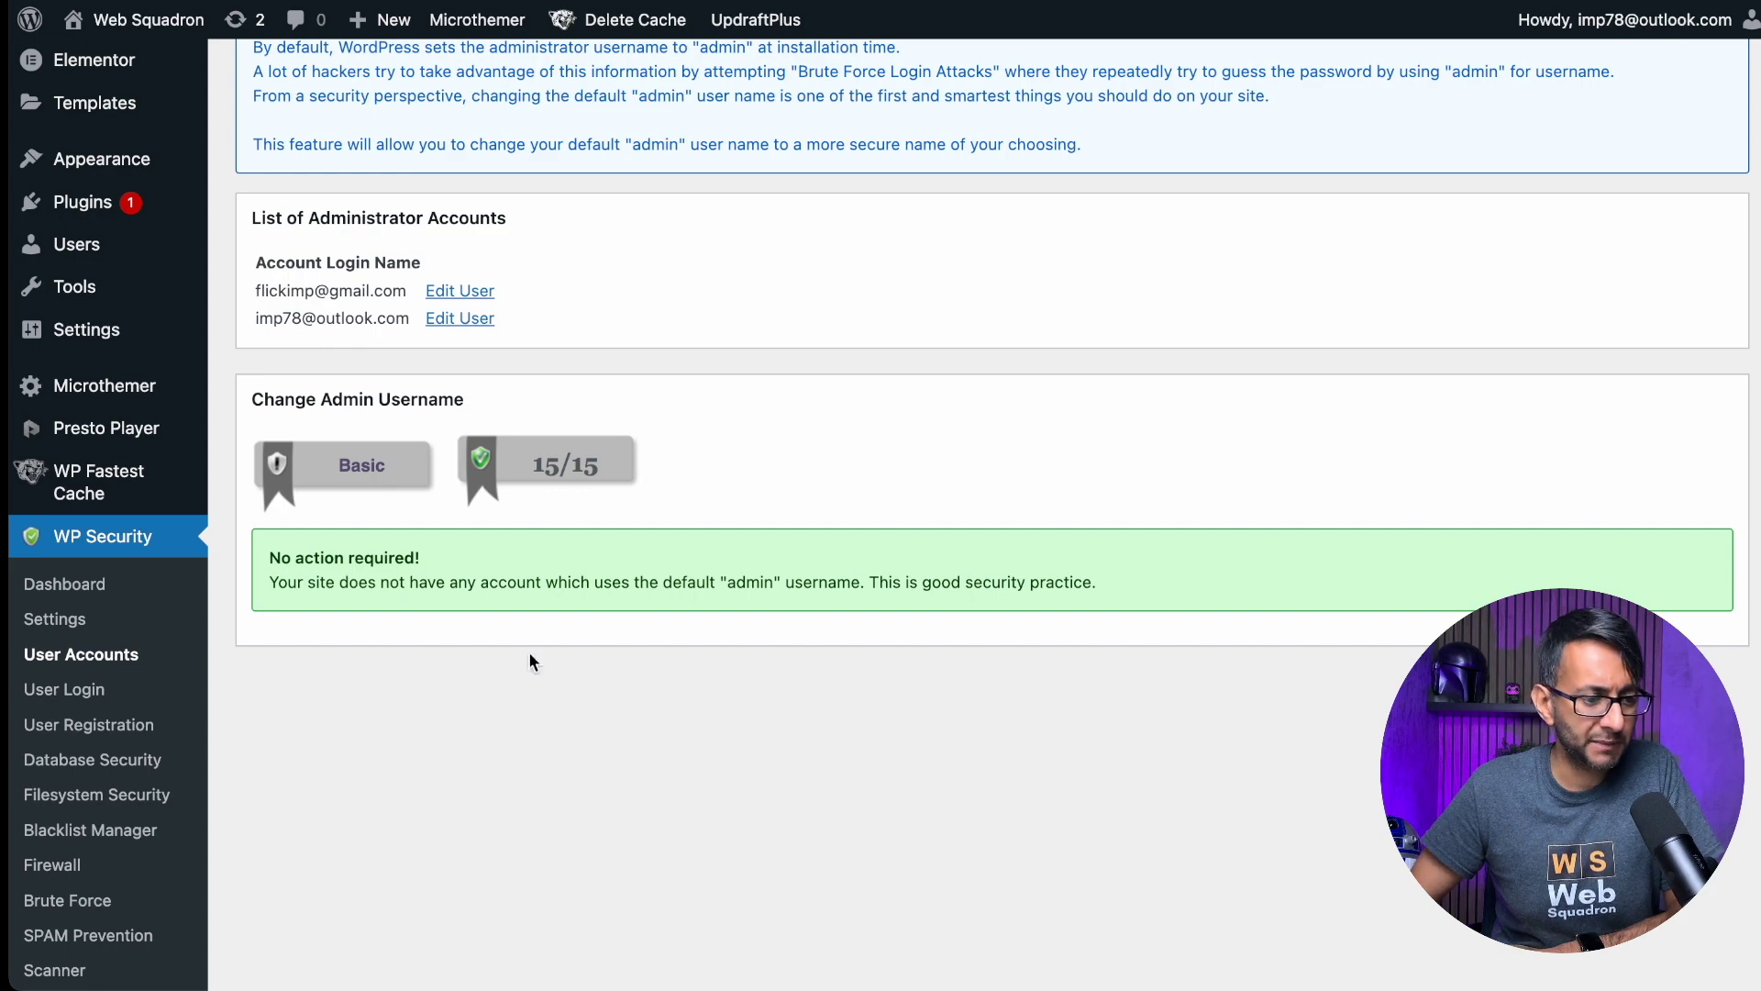
Review the User Login lockdown options (20/20) and the empty Failed Login Records list
{"action": "left_click", "coordinate": [58, 690]}
{"action": "scroll", "coordinate": [1240, 818], "scroll_direction": "down", "scroll_amount": 10}
{"action": "scroll", "coordinate": [1240, 816], "scroll_direction": "up", "scroll_amount": 3}
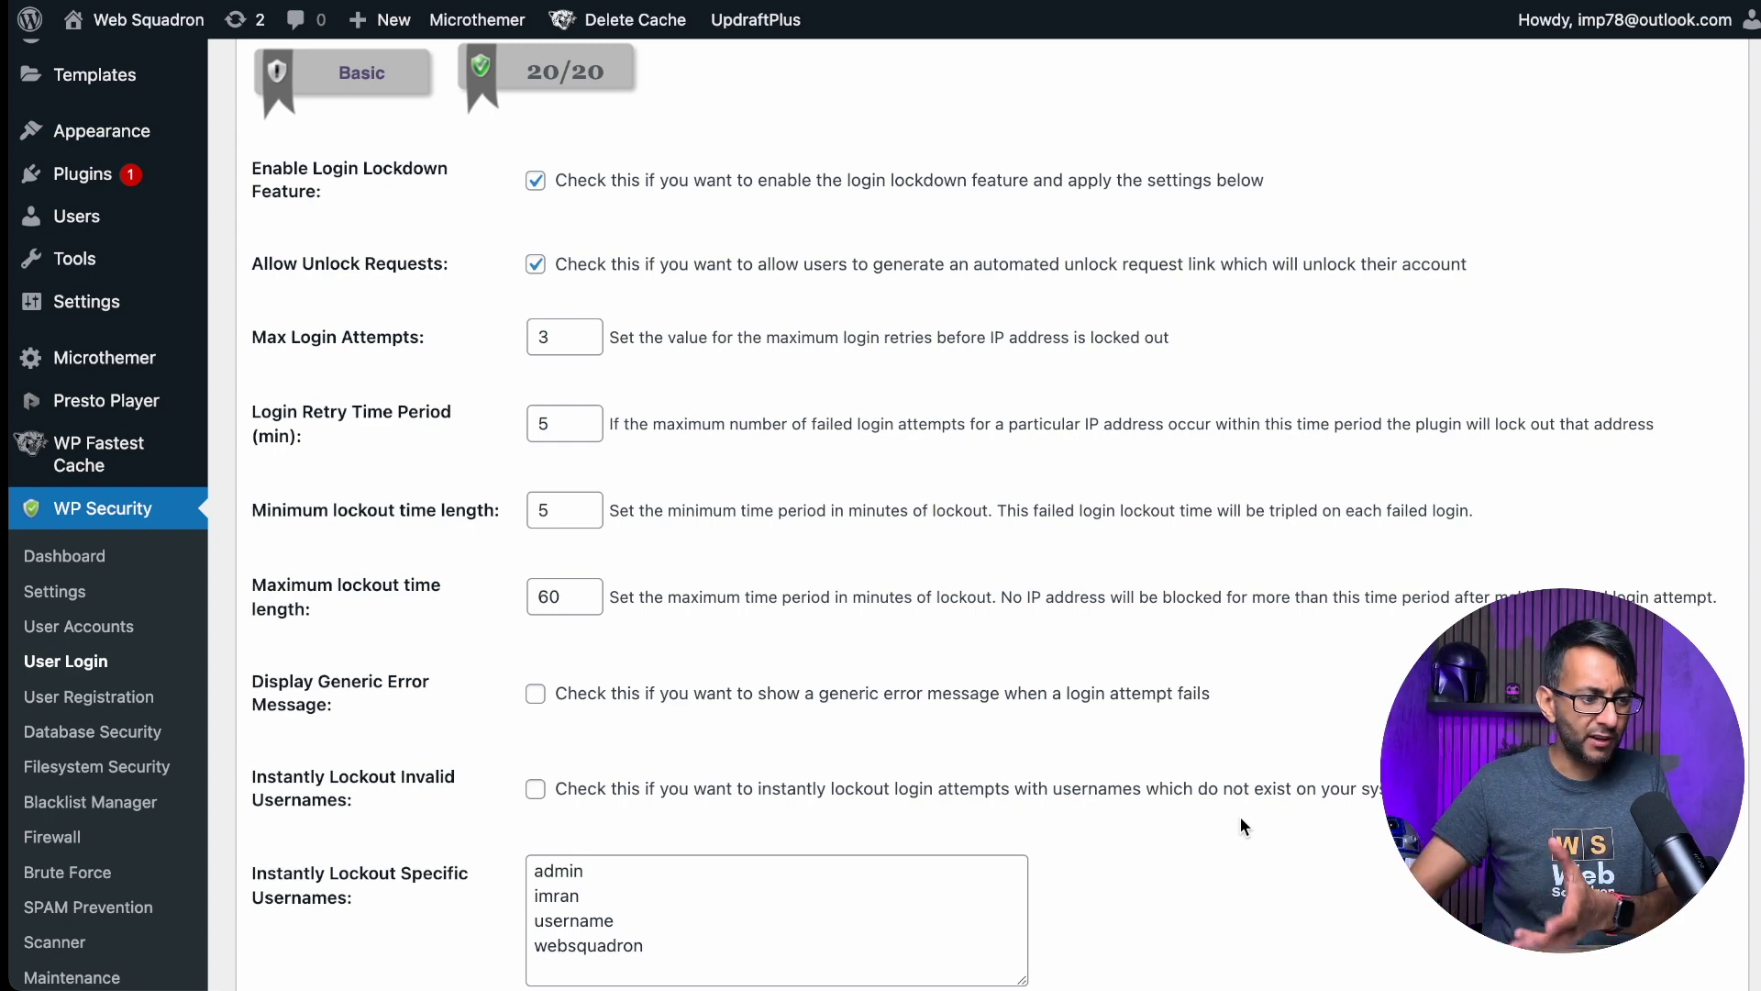
{"action": "scroll", "coordinate": [1193, 789], "scroll_direction": "down", "scroll_amount": 1}
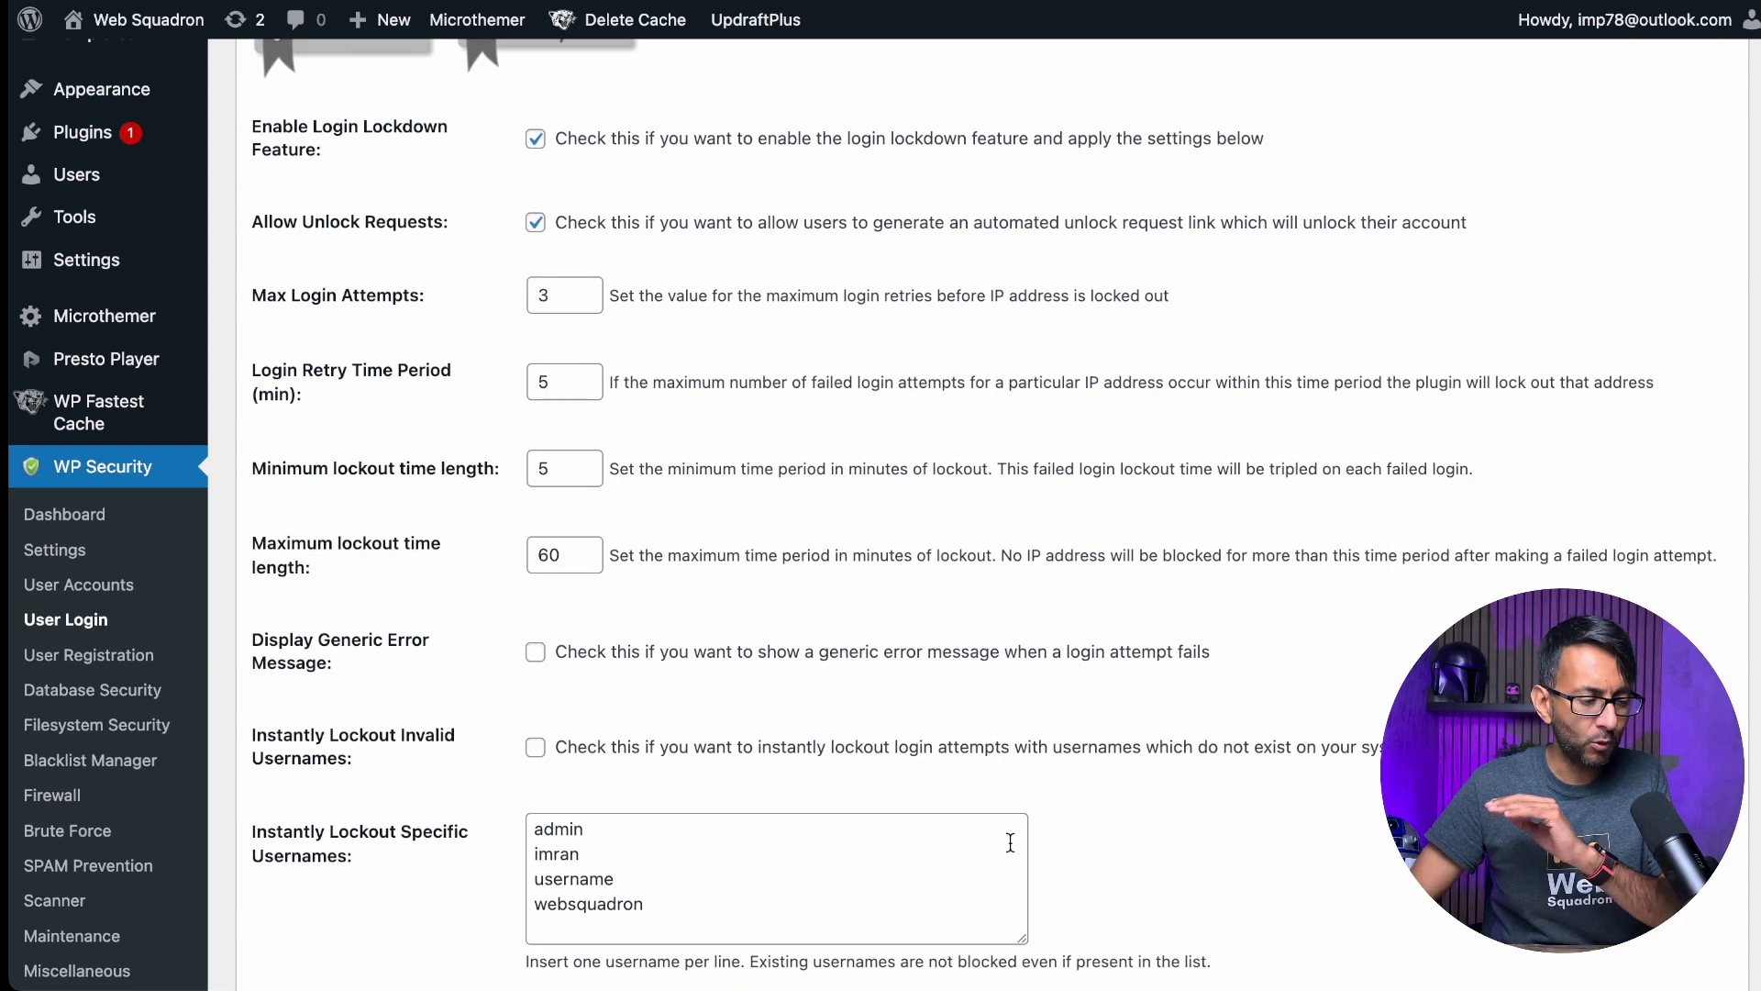
{"action": "scroll", "coordinate": [523, 240], "scroll_direction": "up", "scroll_amount": 6}
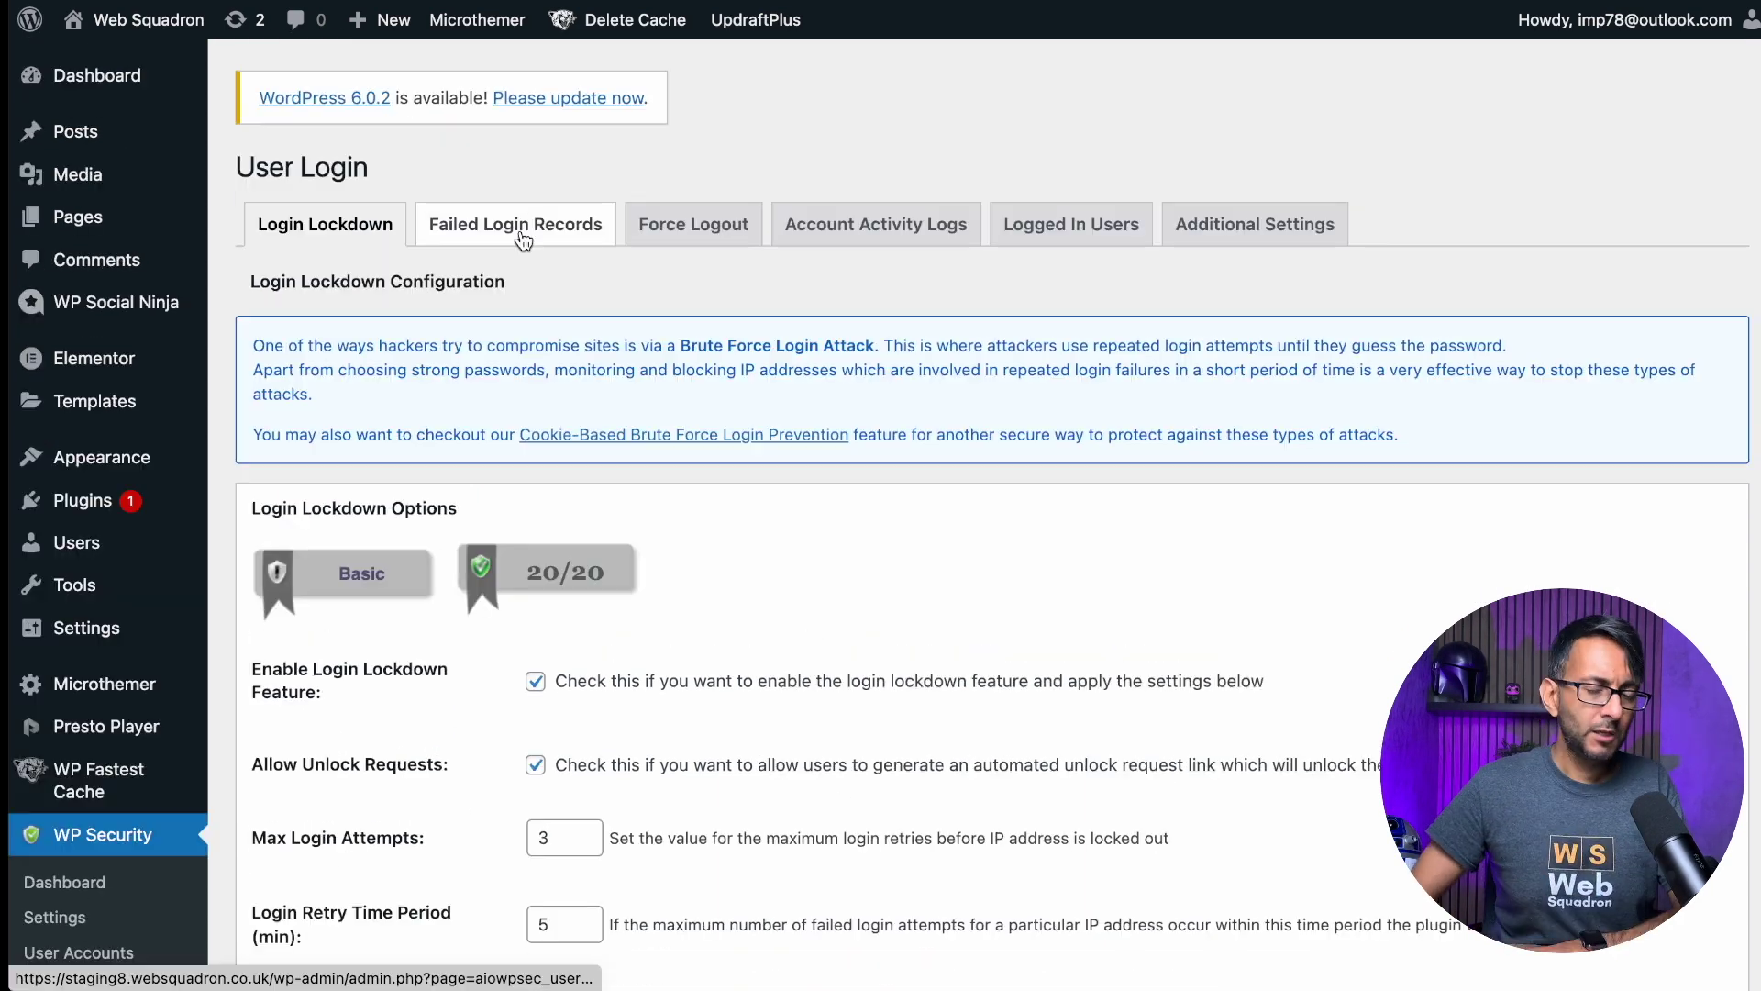
{"action": "left_click", "coordinate": [523, 241]}
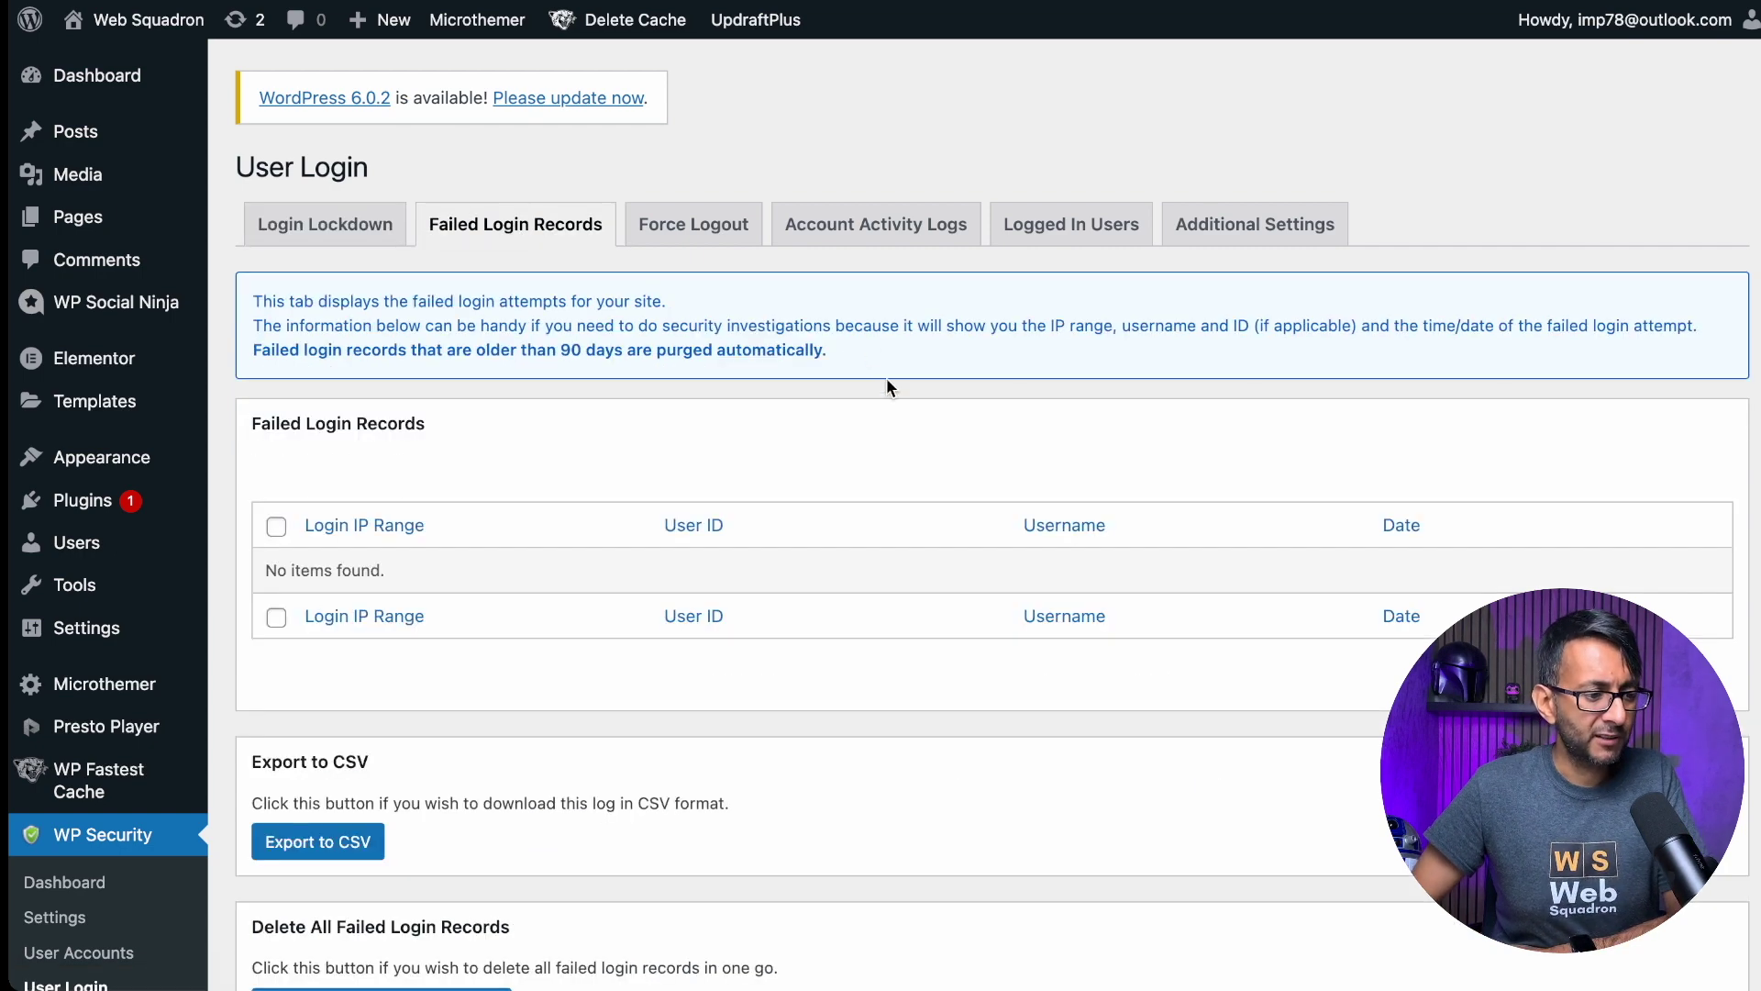
{"action": "left_click", "coordinate": [693, 224]}
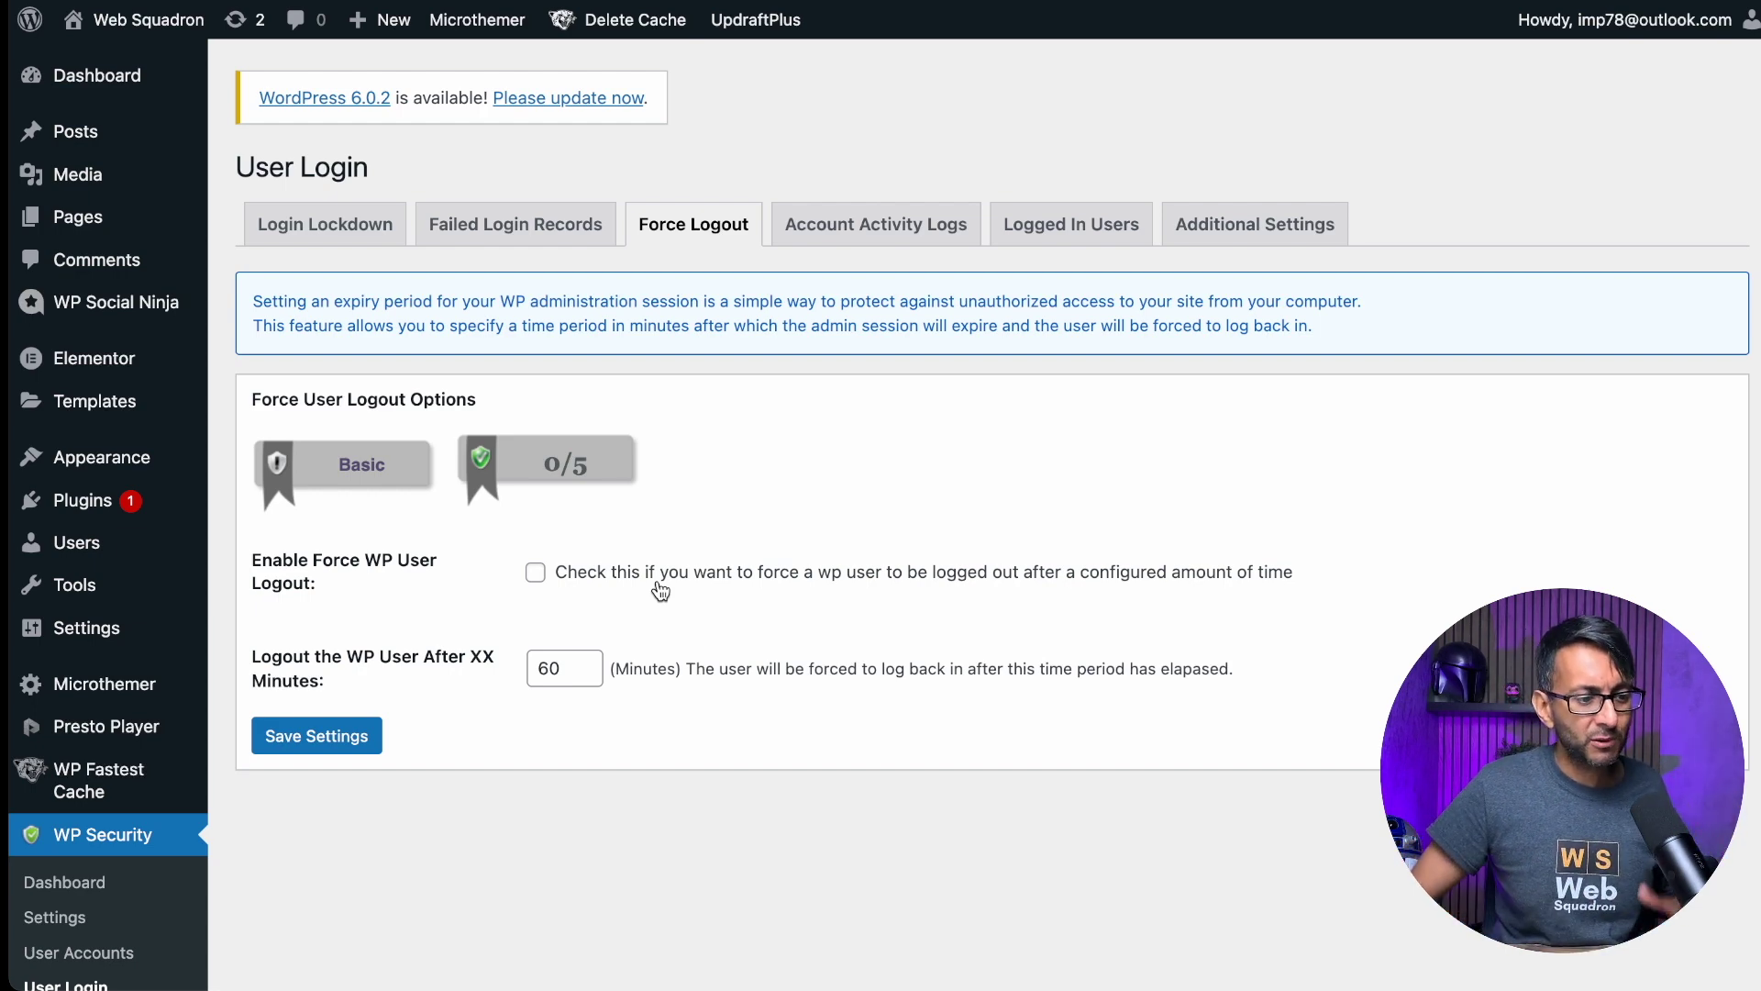
Change the Force Logout timeout from 60 to 10 minutes, keep forced logout disabled, and save
{"action": "left_click", "coordinate": [659, 585]}
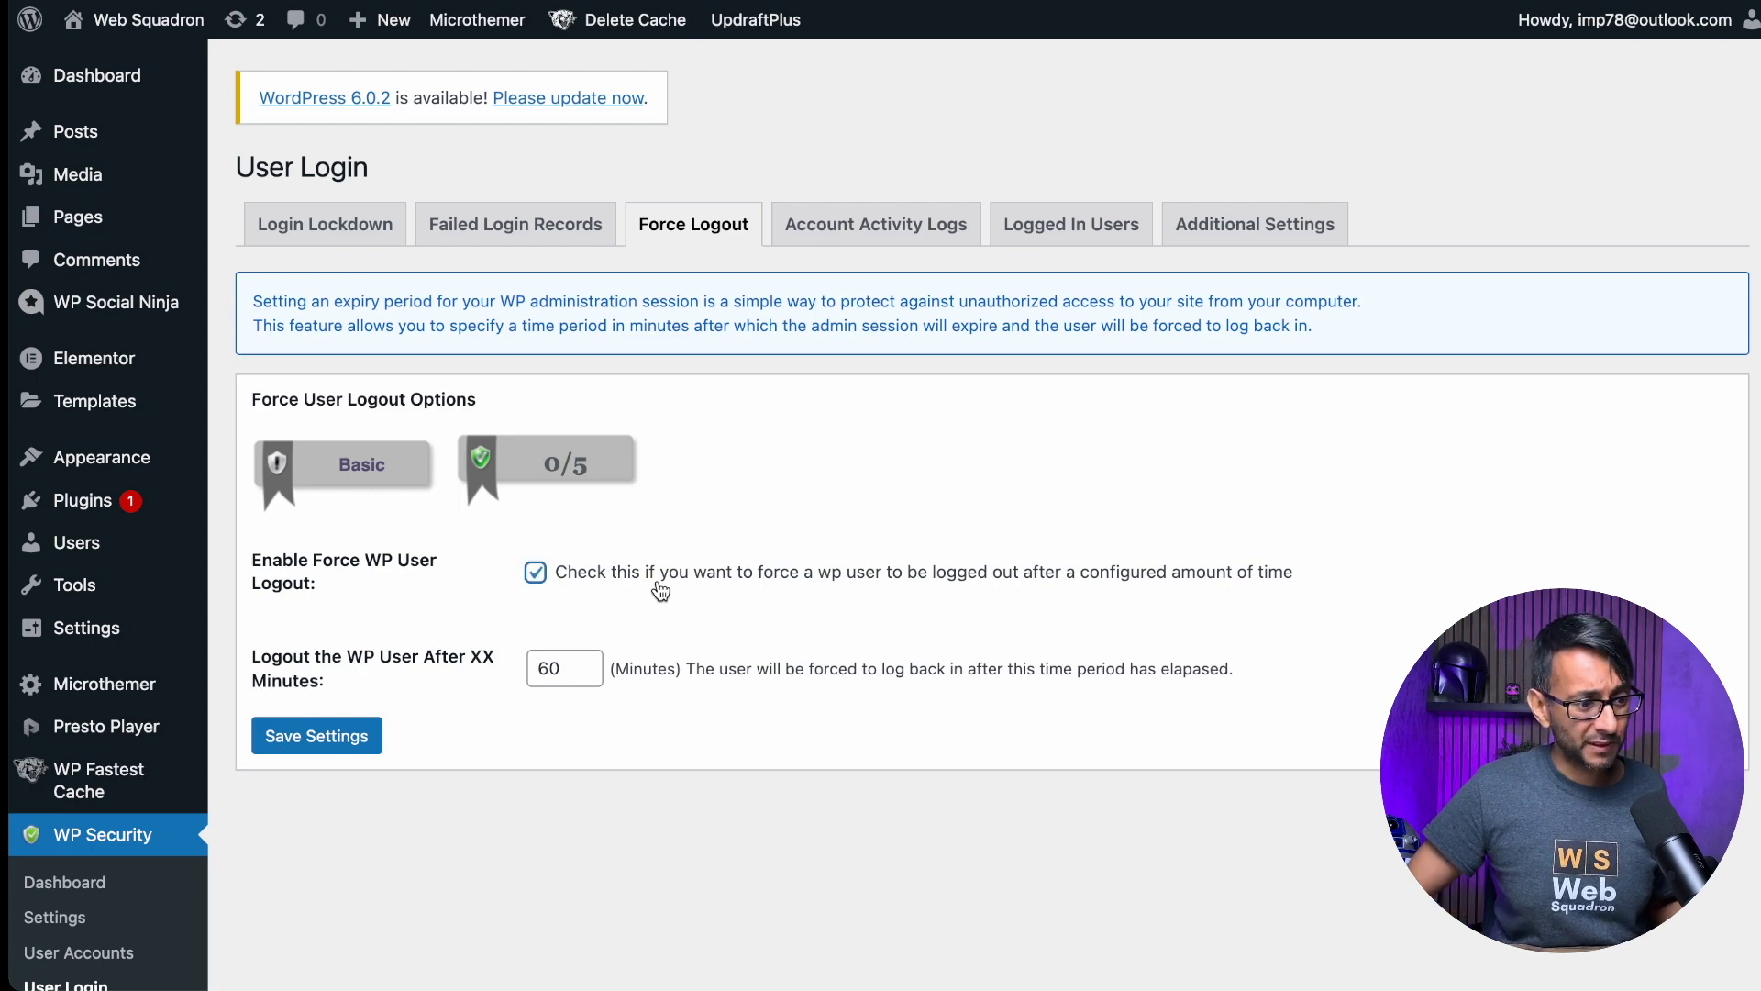
{"action": "left_click_drag", "start_coordinate": [561, 668], "coordinate": [450, 672]}
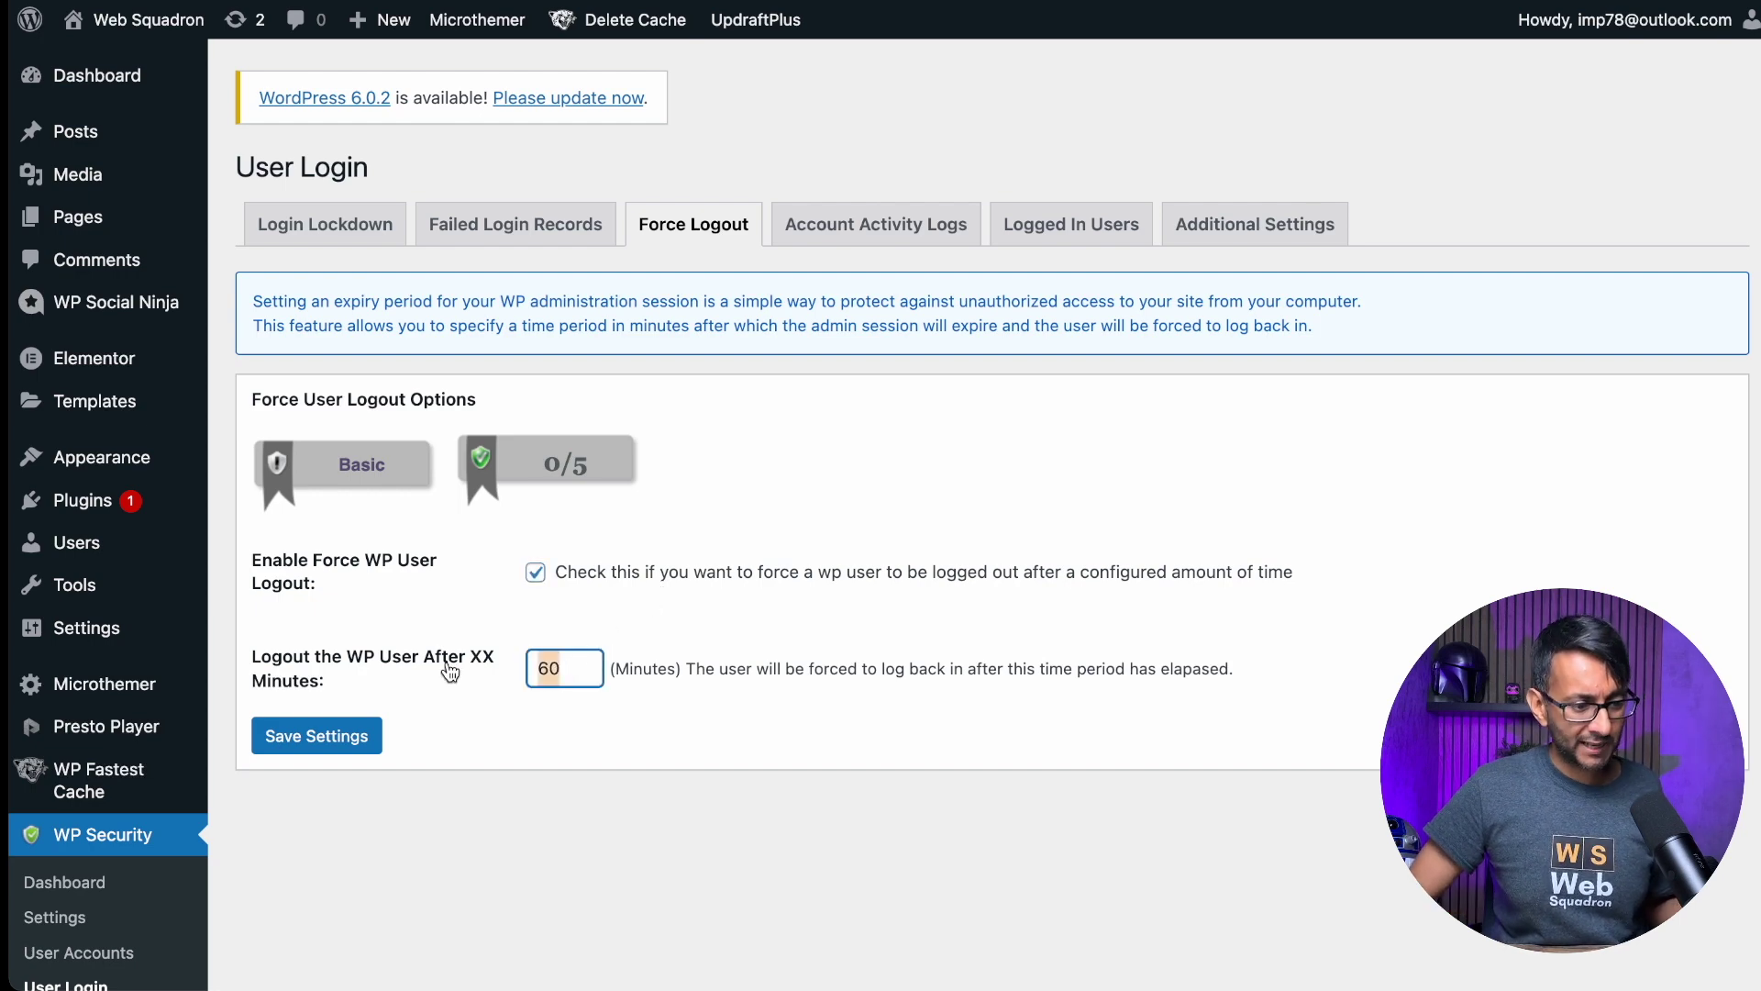
{"action": "type", "text": "10"}
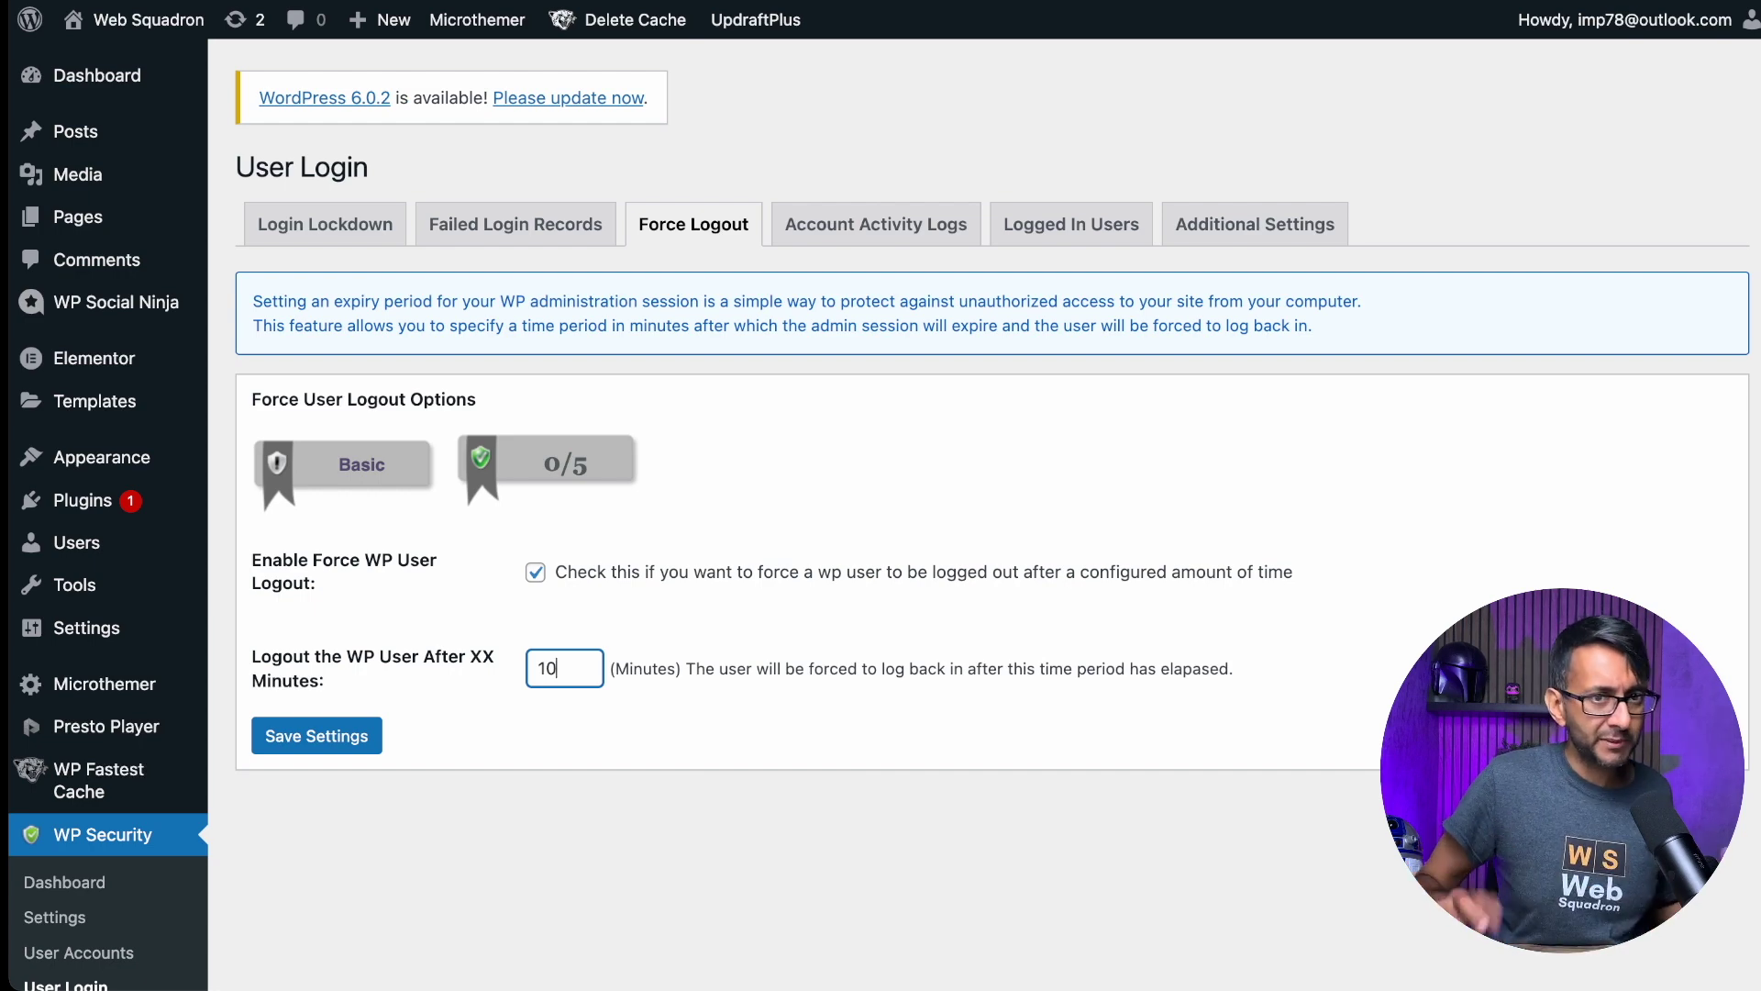
{"action": "left_click", "coordinate": [538, 575]}
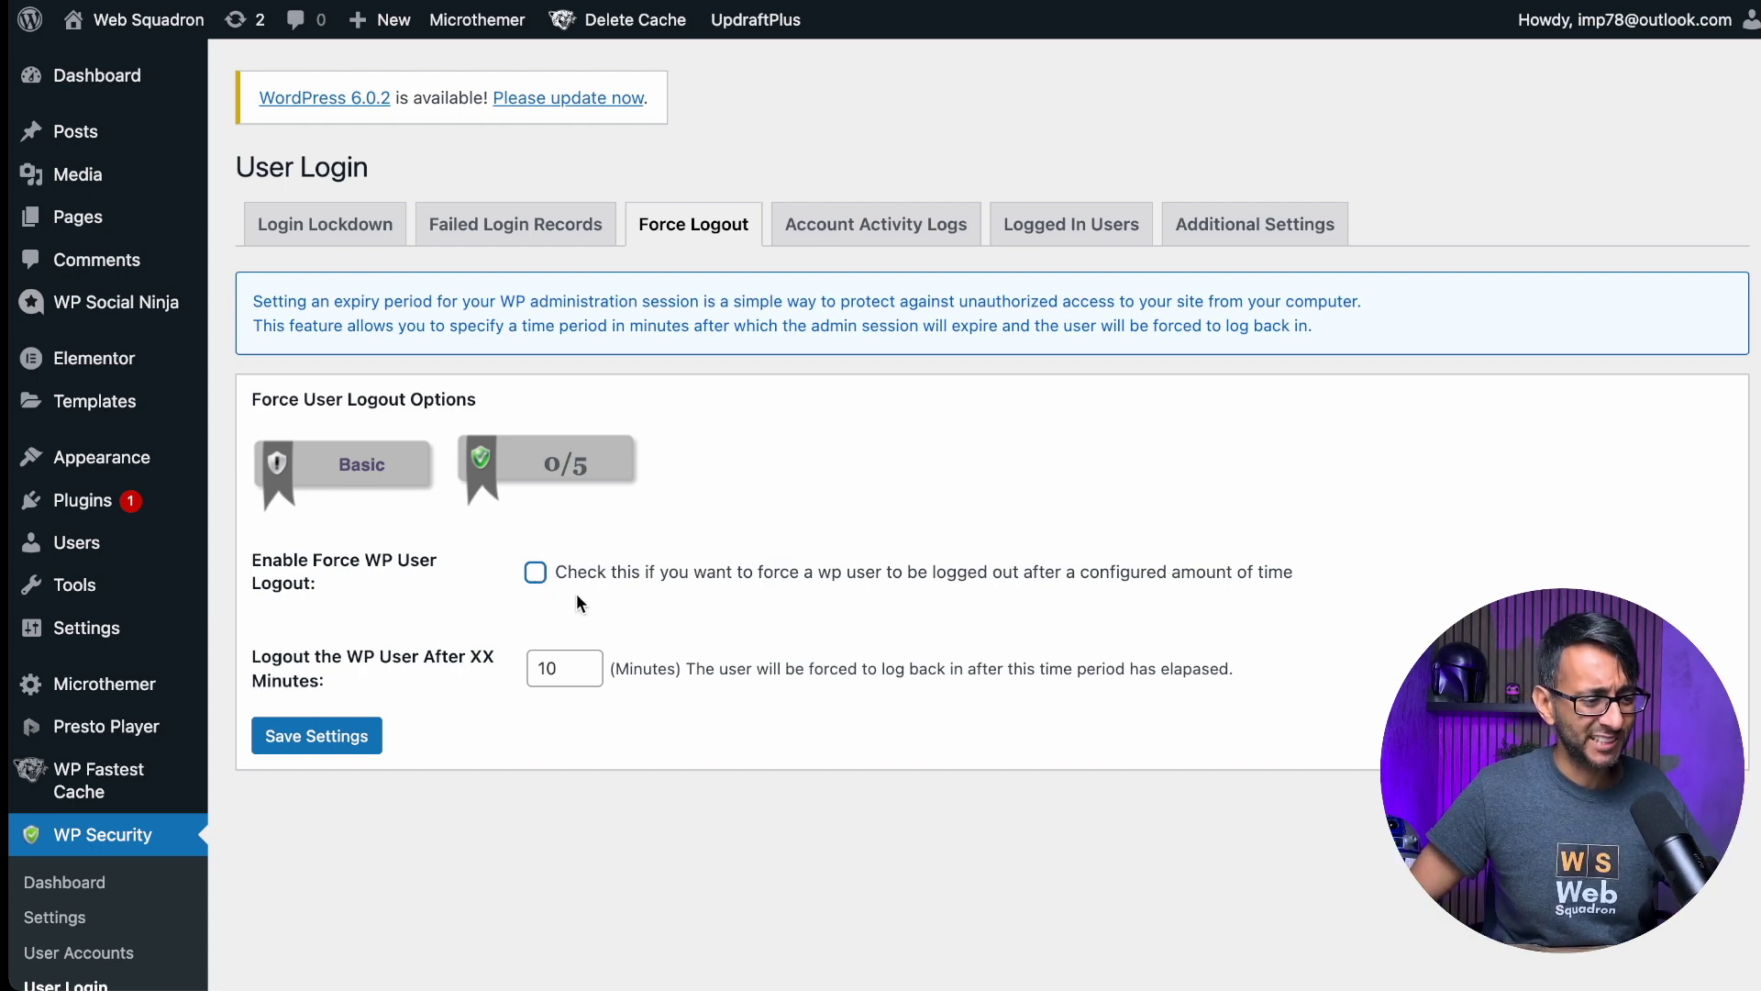
{"action": "left_click", "coordinate": [347, 750]}
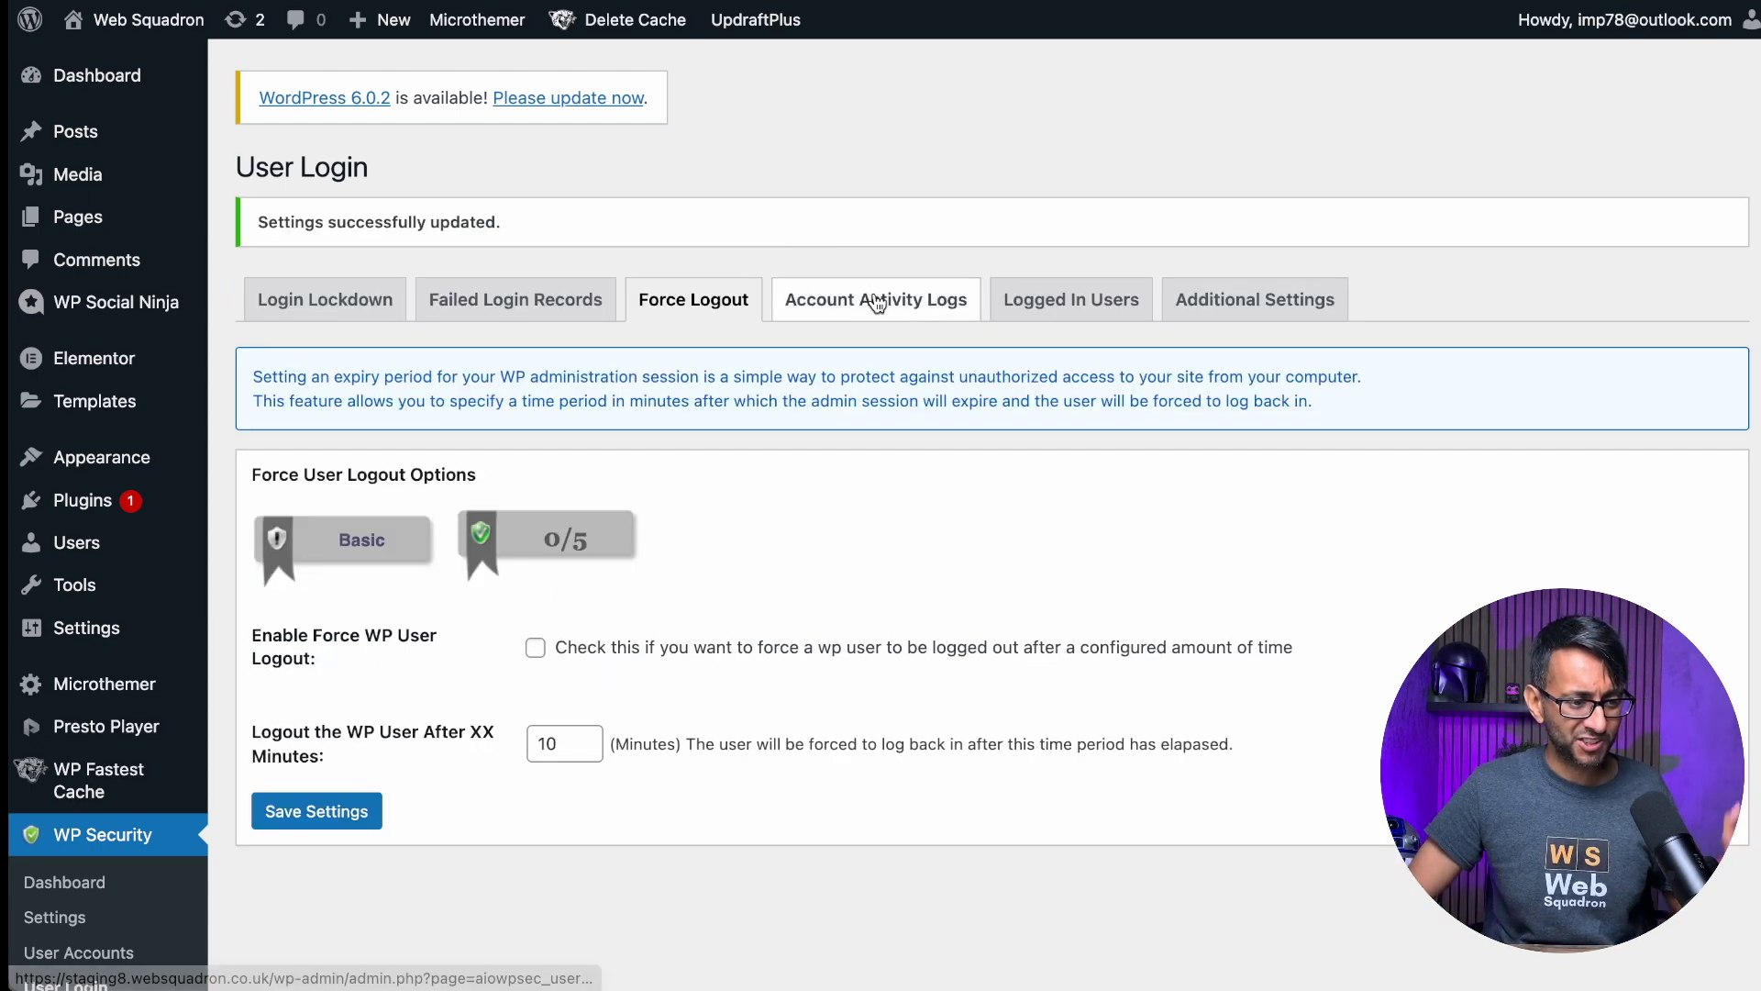
Check the Account Activity Logs, Logged In Users and Additional Settings (application passwords disabled, 10/10)
{"action": "left_click", "coordinate": [954, 307]}
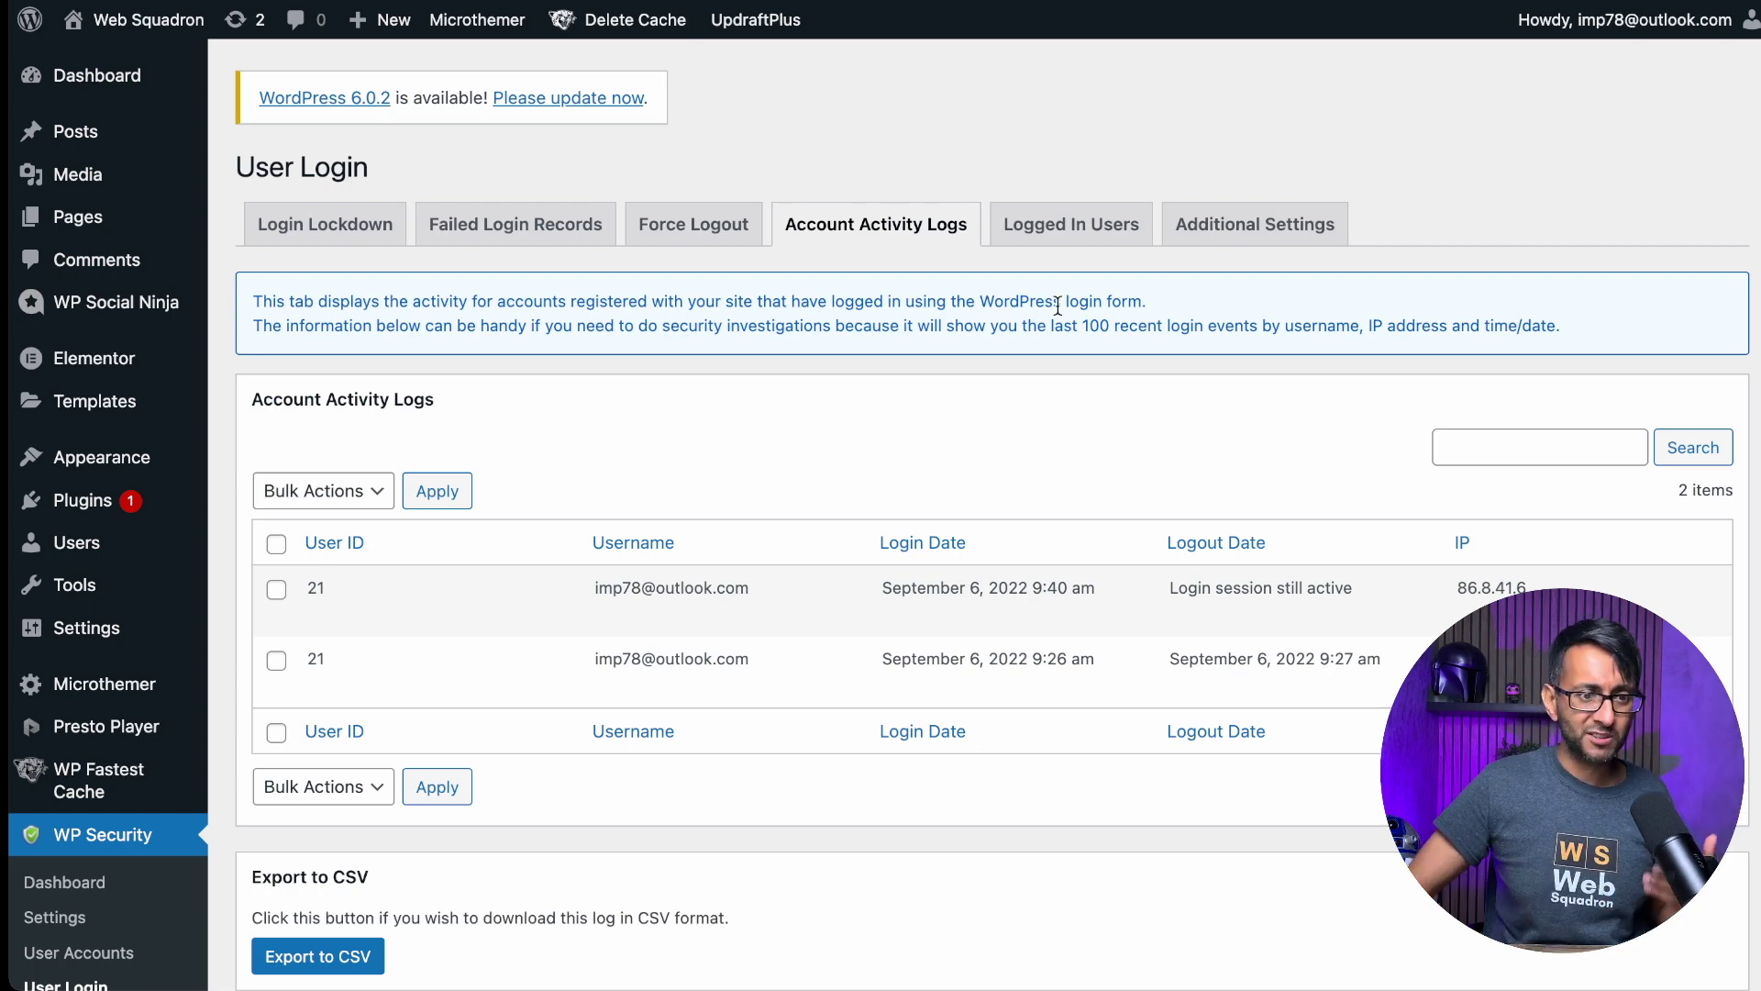
{"action": "left_click", "coordinate": [1075, 226]}
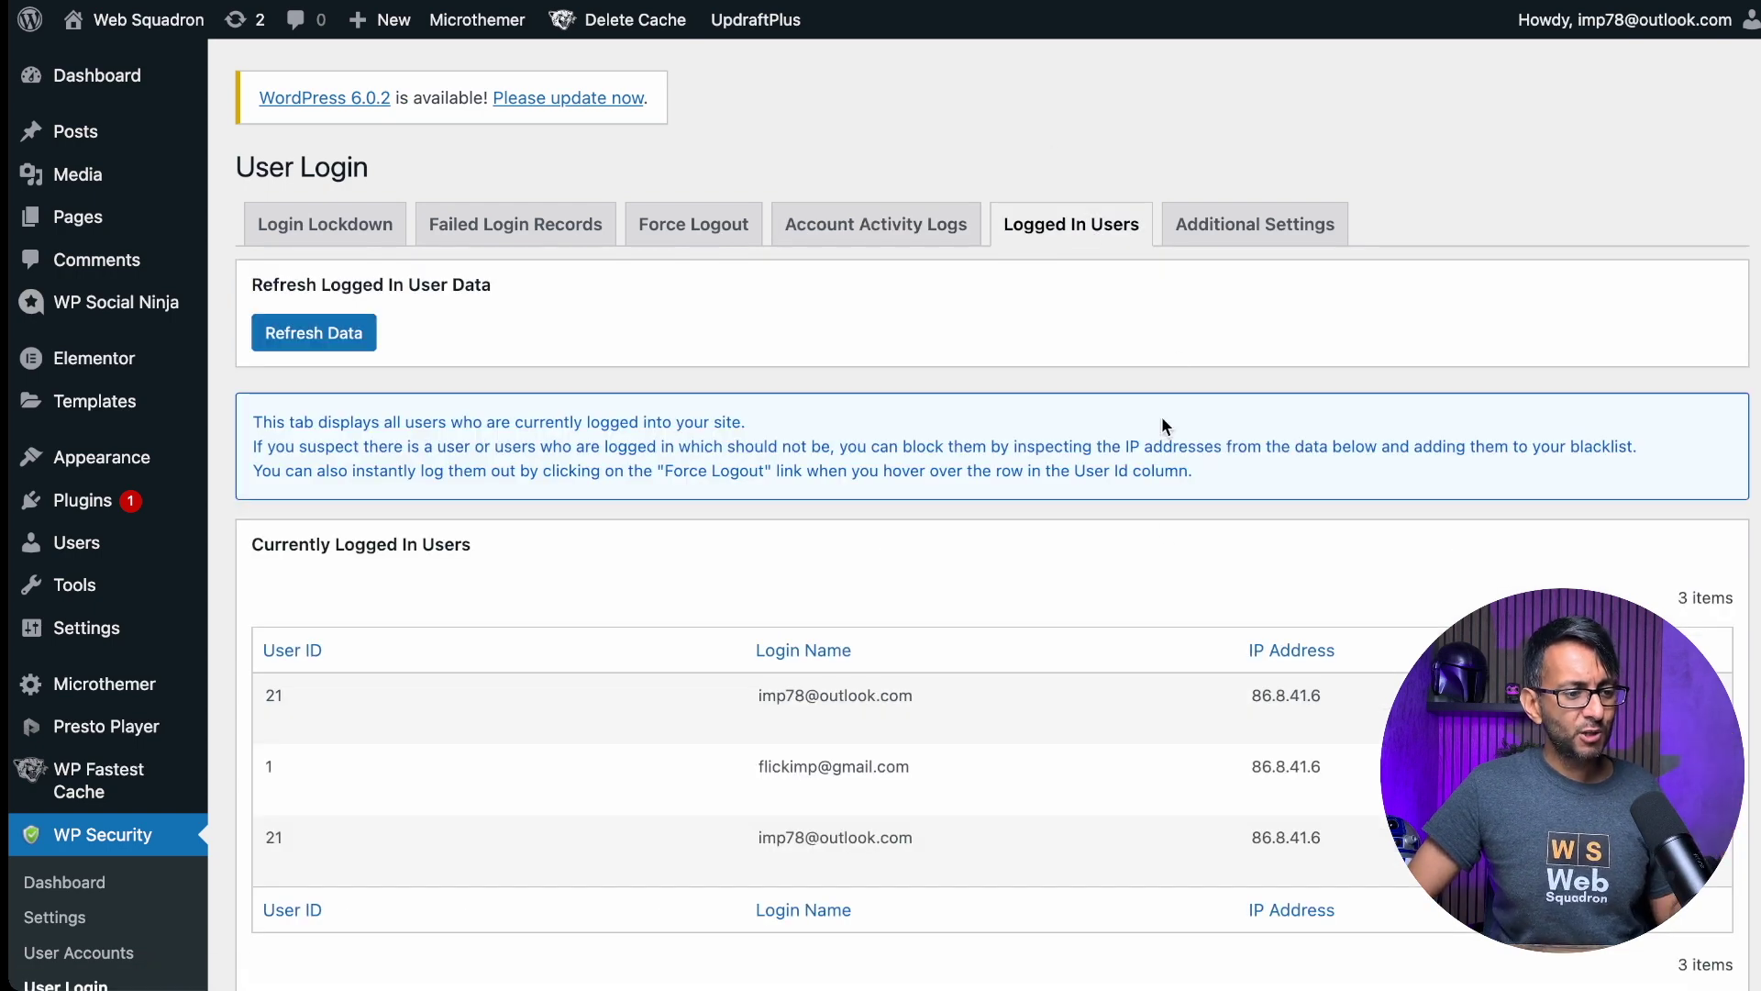
{"action": "left_click", "coordinate": [1236, 229]}
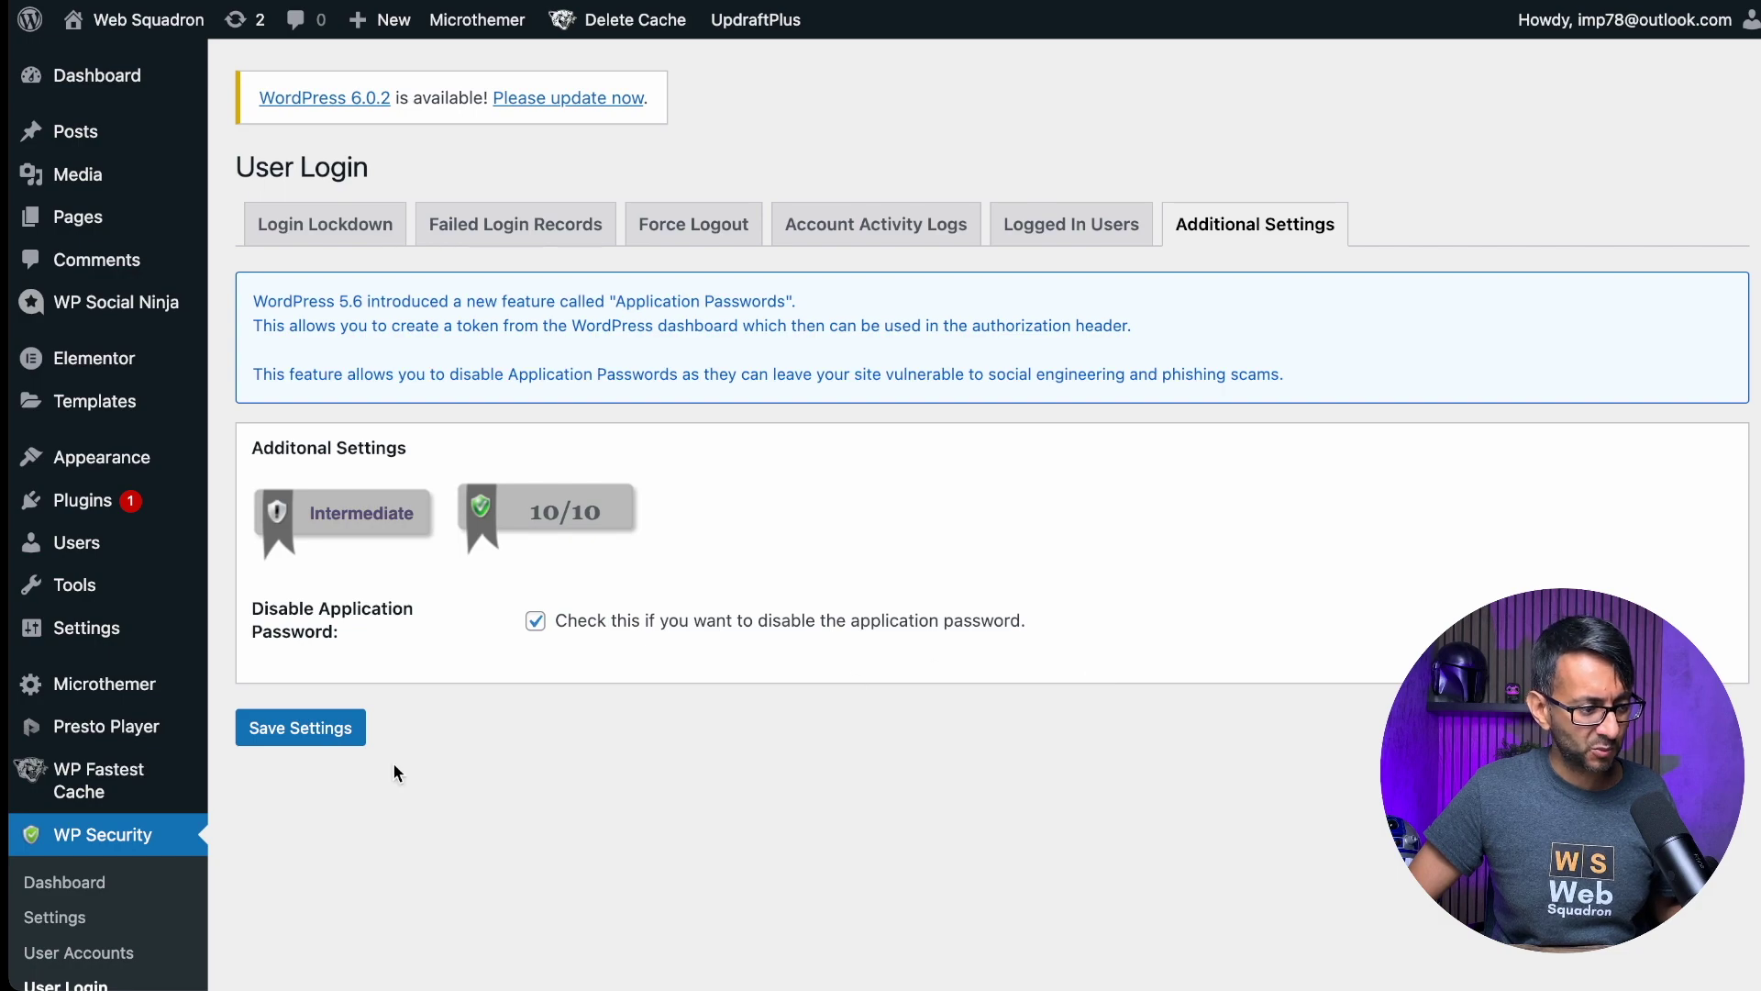
{"action": "scroll", "coordinate": [133, 908], "scroll_direction": "down", "scroll_amount": 3}
{"action": "left_click", "coordinate": [127, 880]}
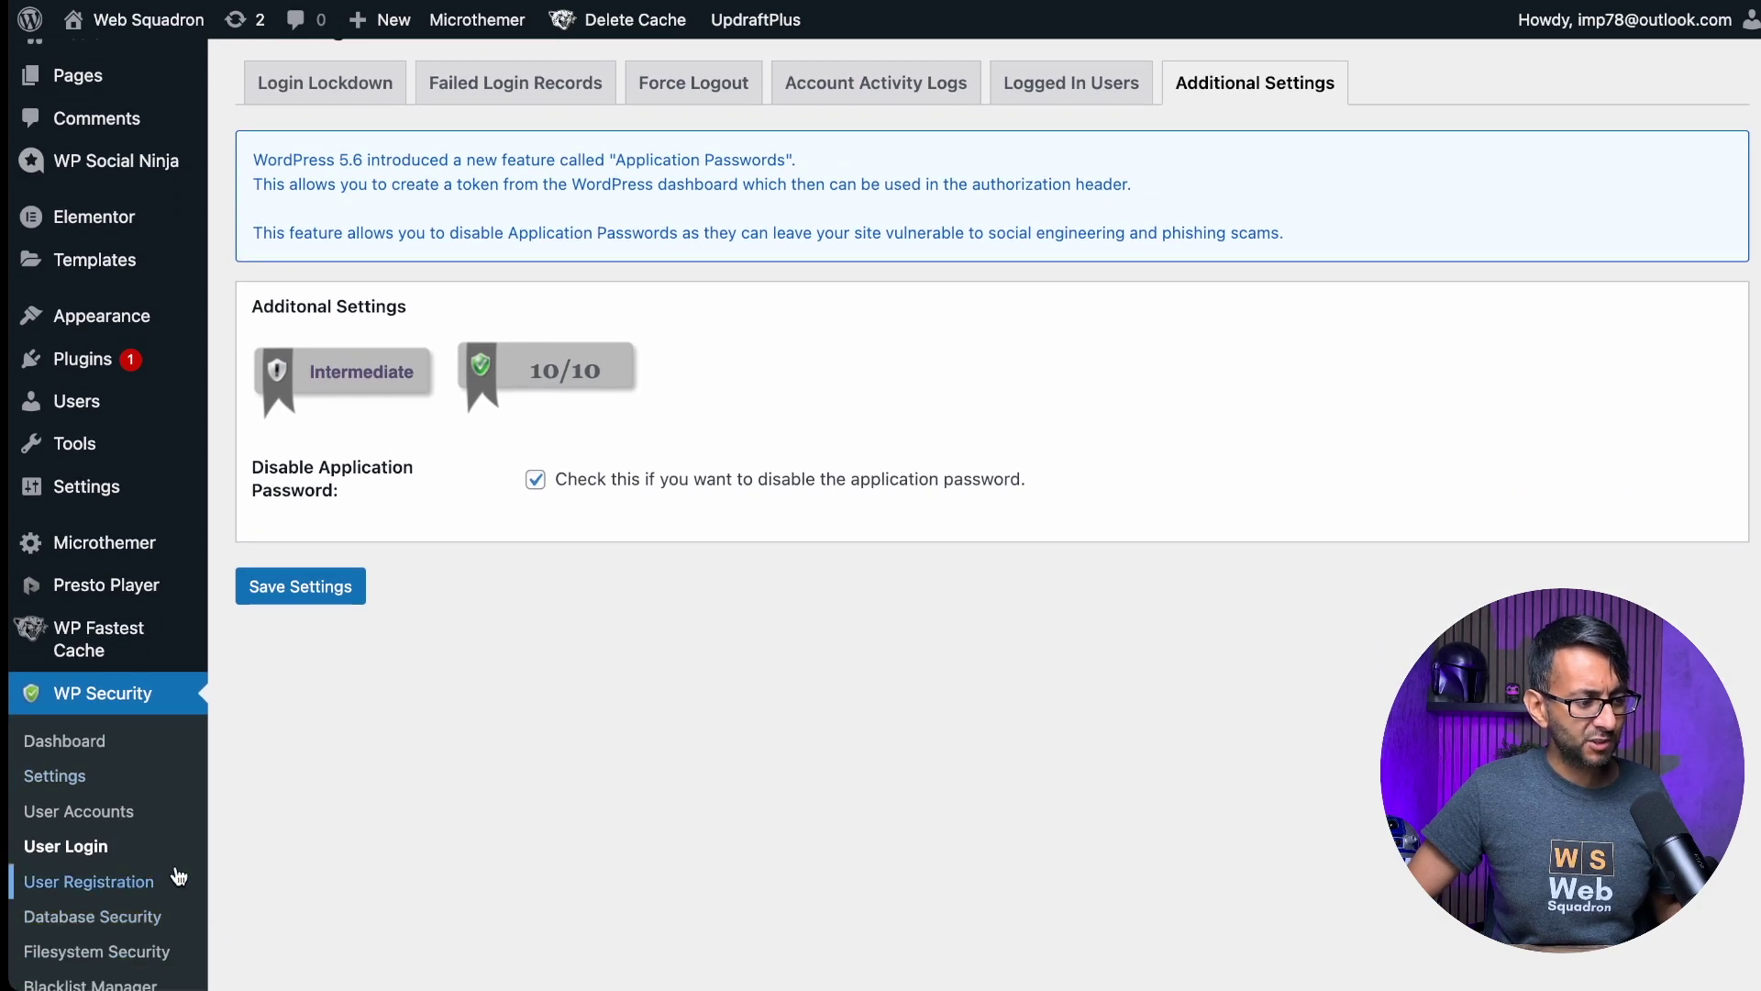
Browse the Manual Approval, Honeypot and Registration Captcha tabs, ending on captcha off at 0/20
{"action": "scroll", "coordinate": [1022, 701], "scroll_direction": "down", "scroll_amount": 4}
{"action": "scroll", "coordinate": [1021, 710], "scroll_direction": "up", "scroll_amount": 3}
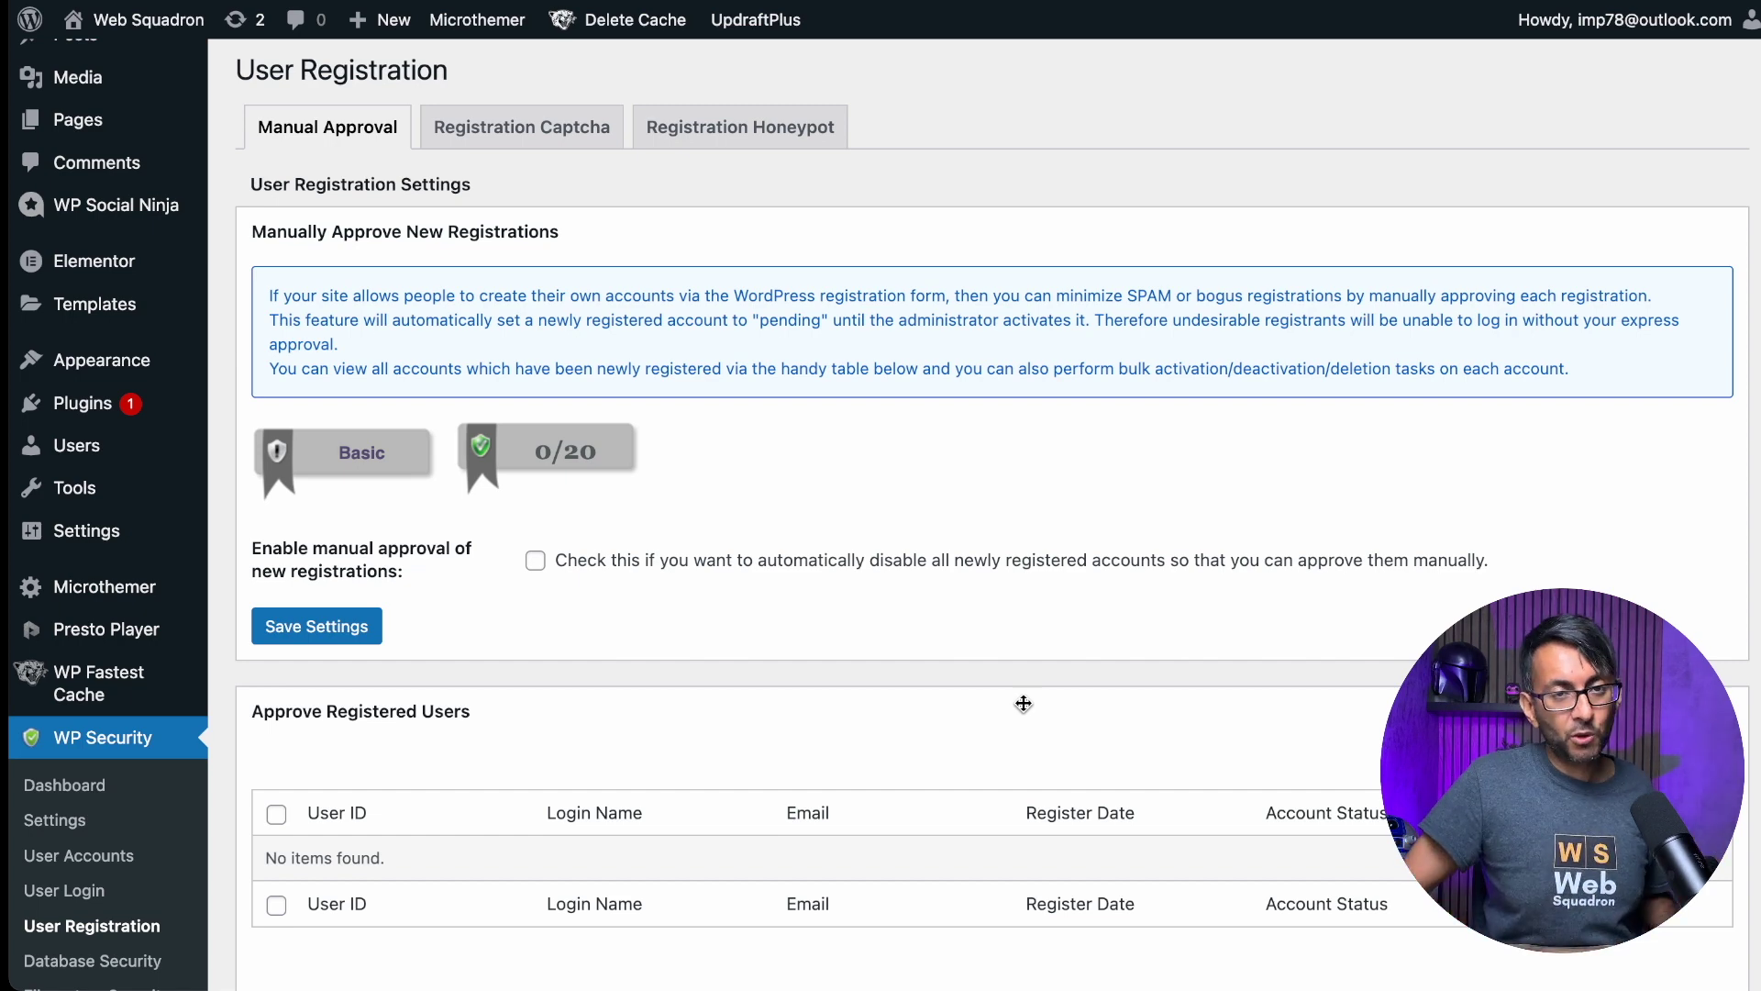
{"action": "left_click", "coordinate": [537, 136]}
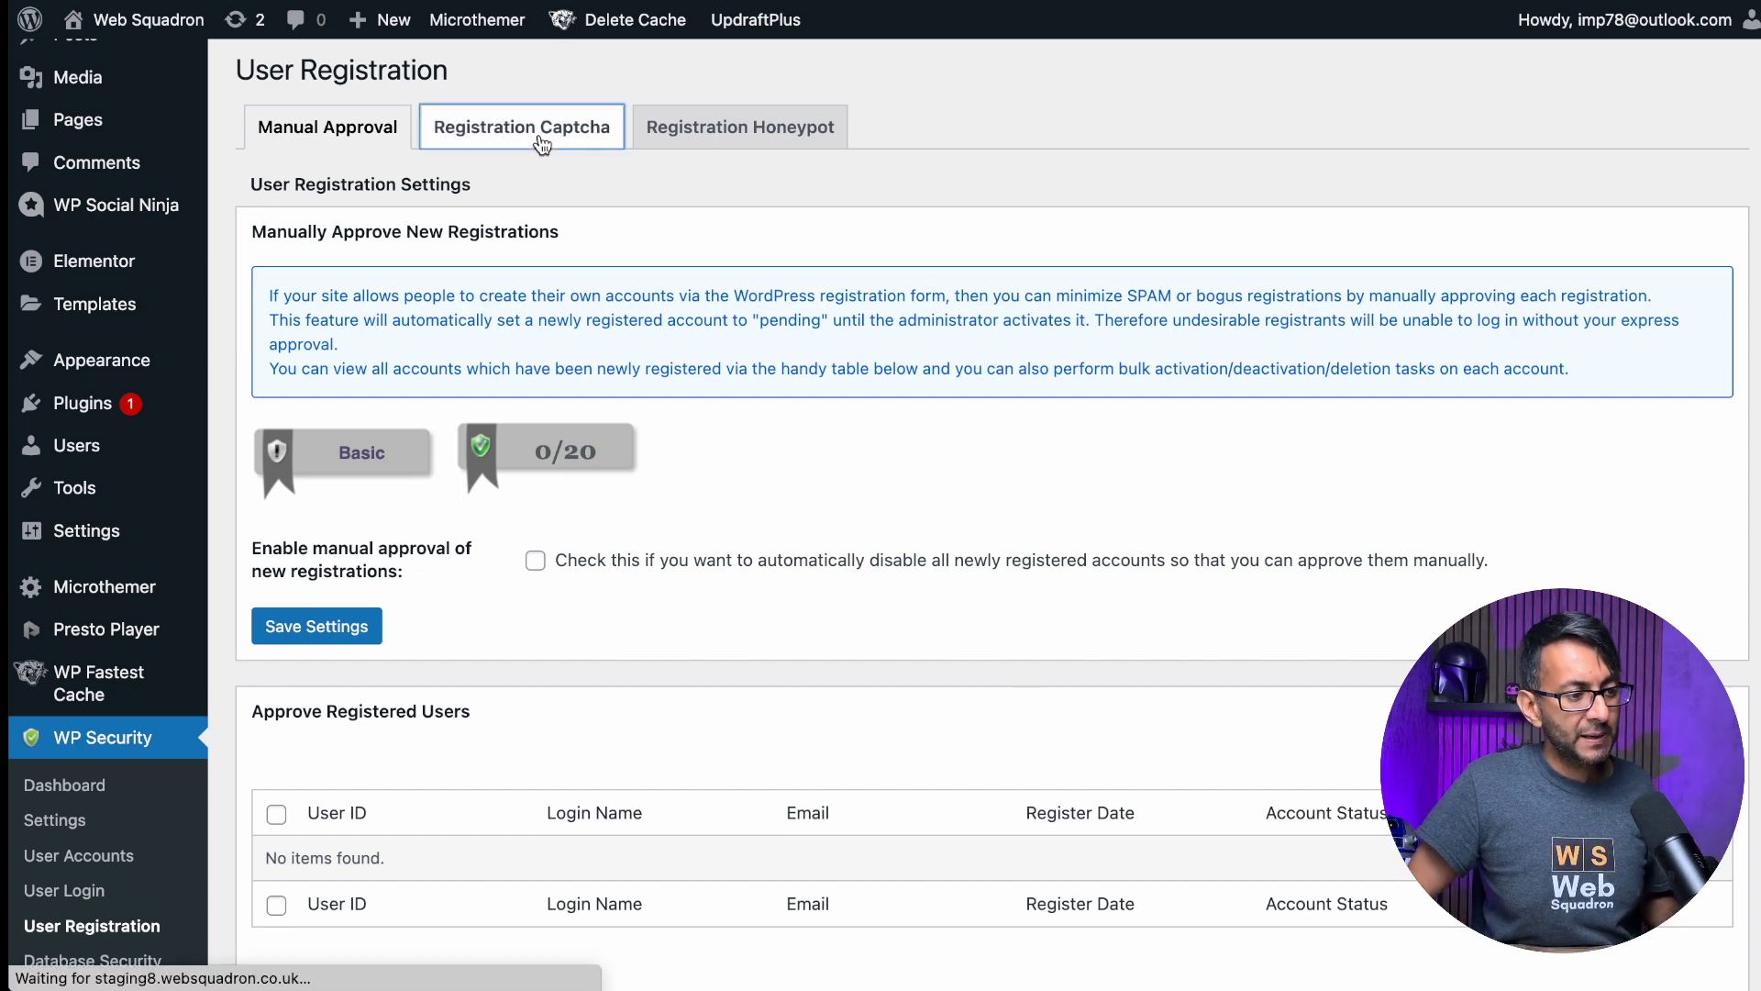
{"action": "left_click", "coordinate": [736, 226]}
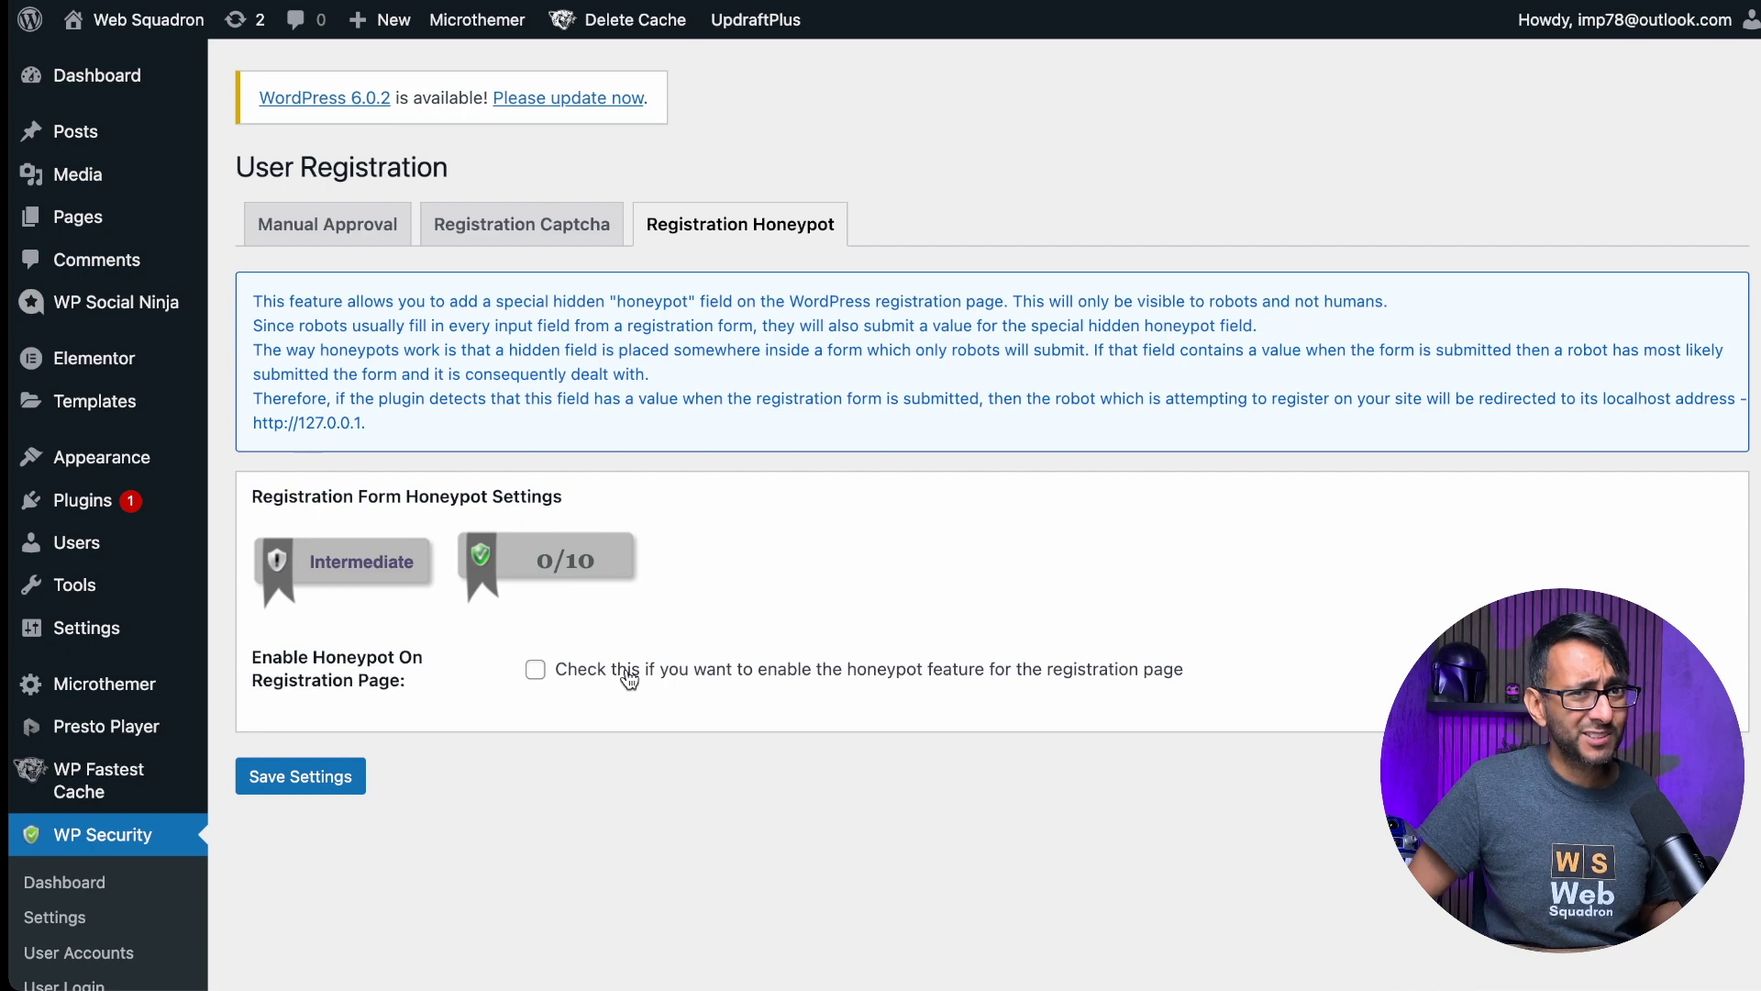
{"action": "left_click", "coordinate": [510, 241]}
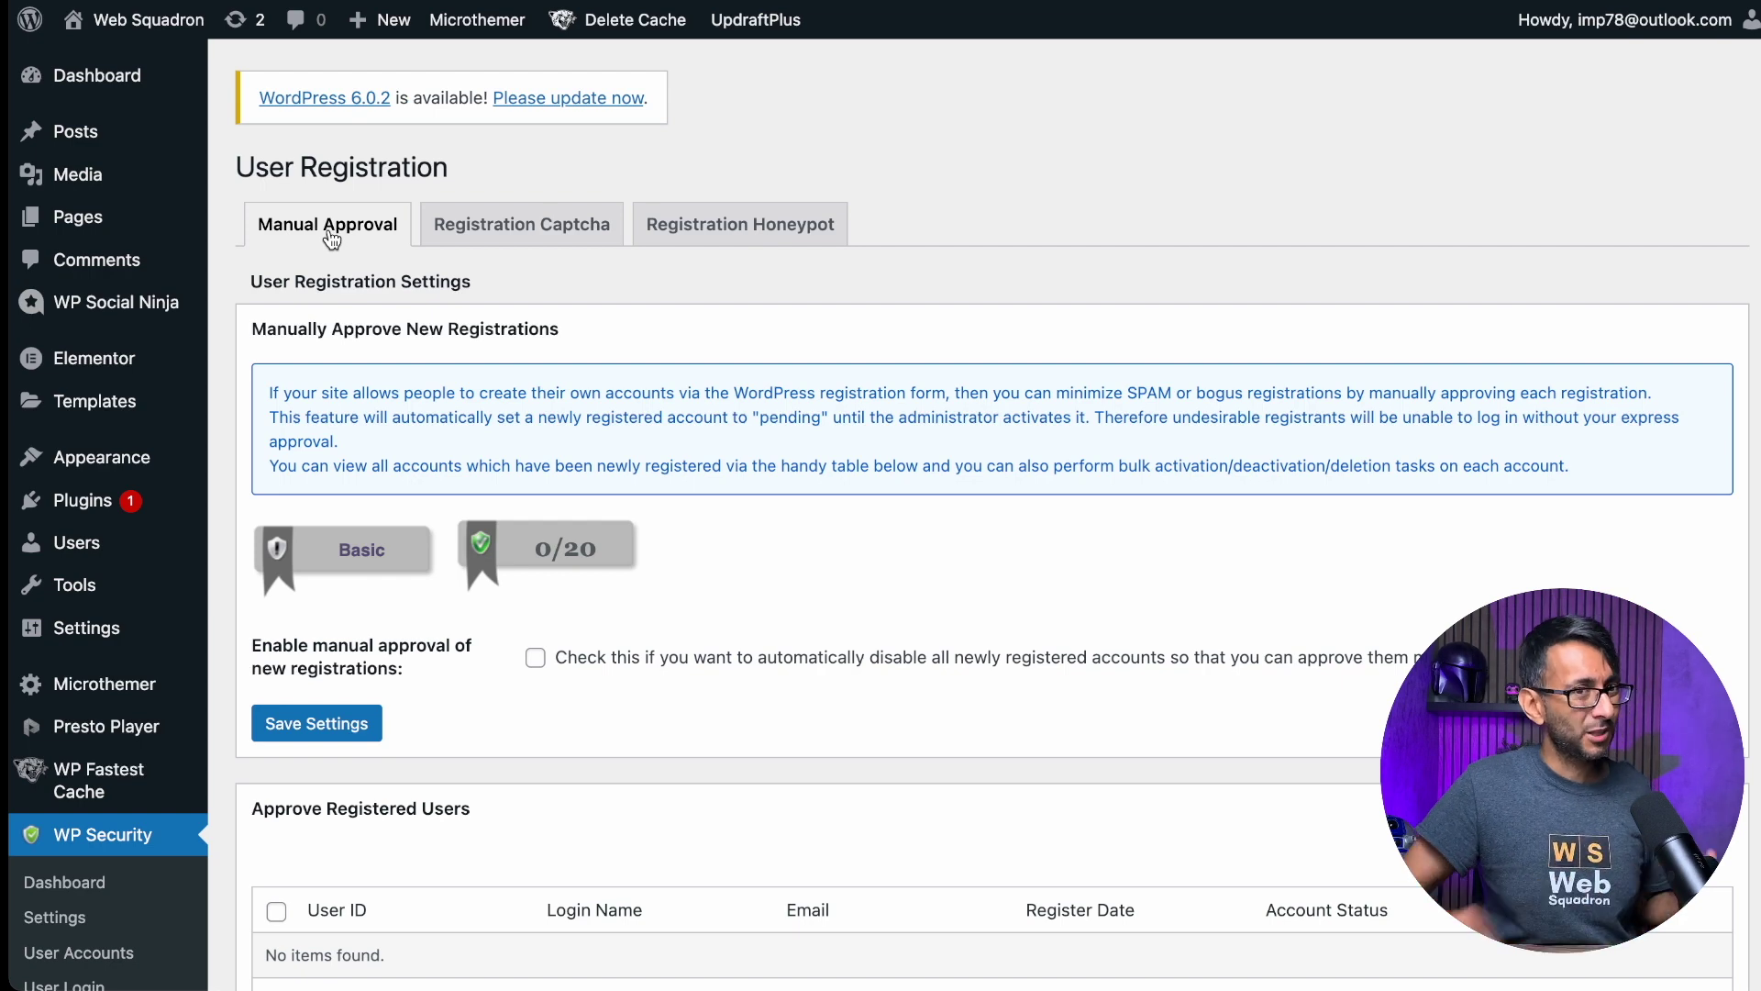
{"action": "left_click", "coordinate": [507, 225]}
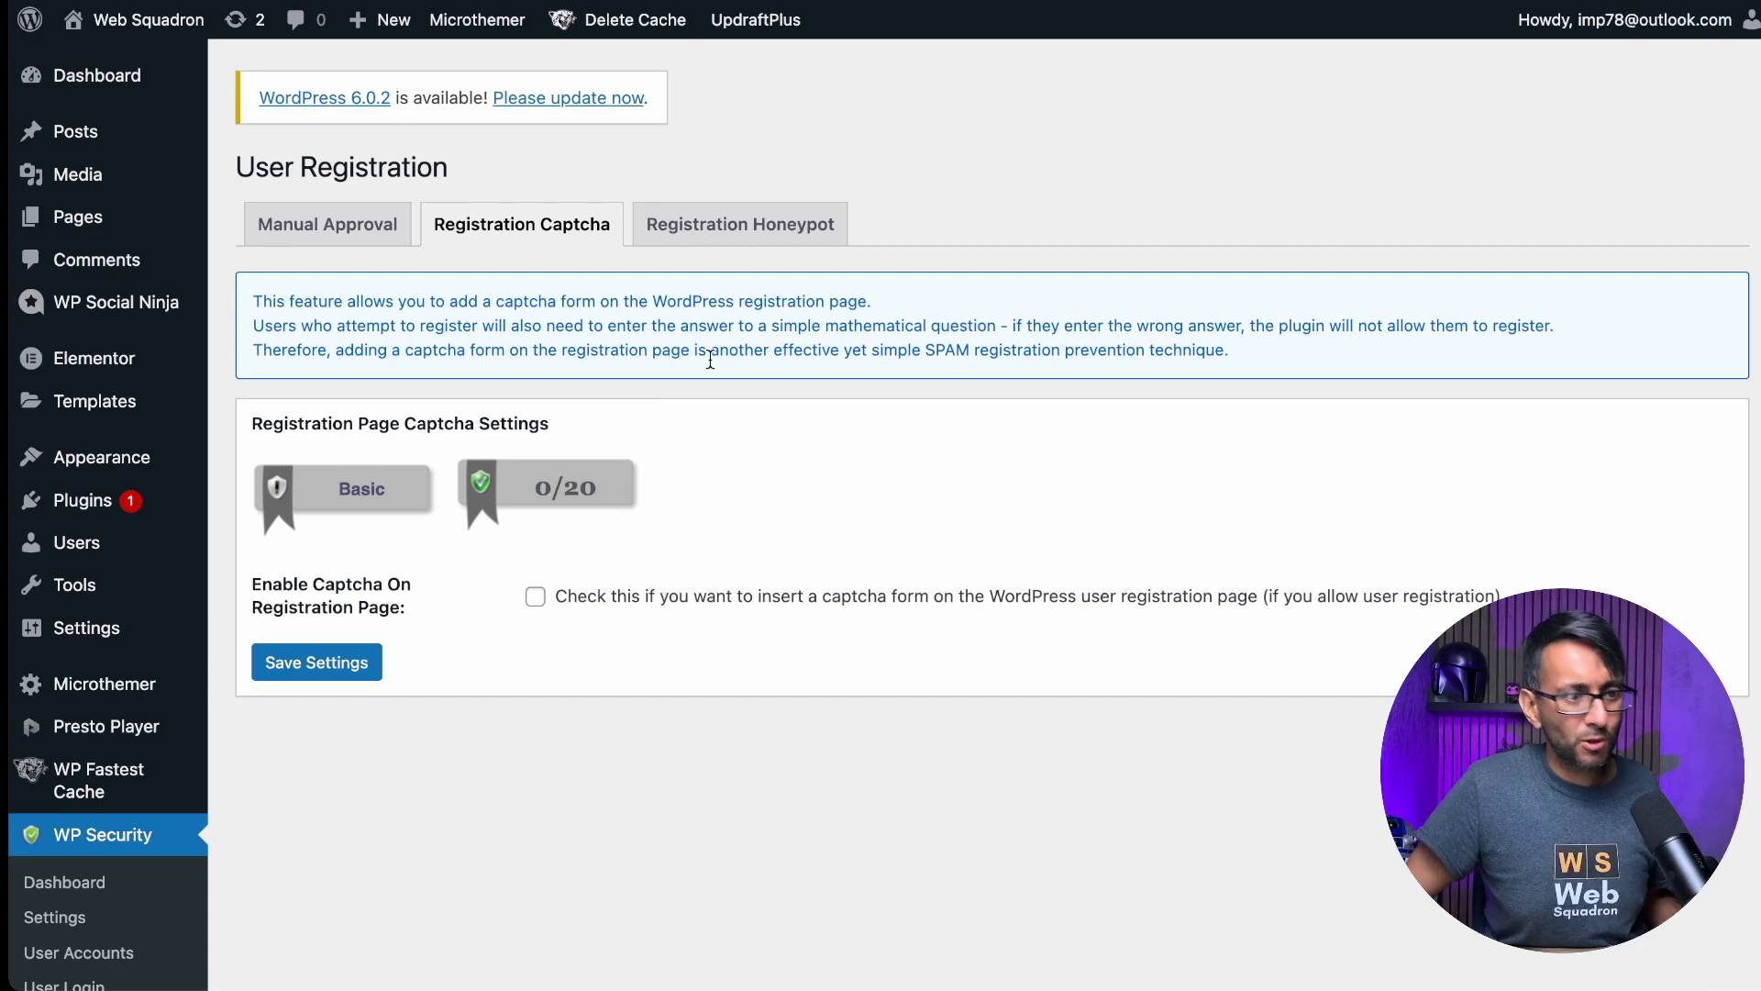
{"action": "scroll", "coordinate": [145, 802], "scroll_direction": "down", "scroll_amount": 2}
{"action": "scroll", "coordinate": [145, 802], "scroll_direction": "down", "scroll_amount": 3}
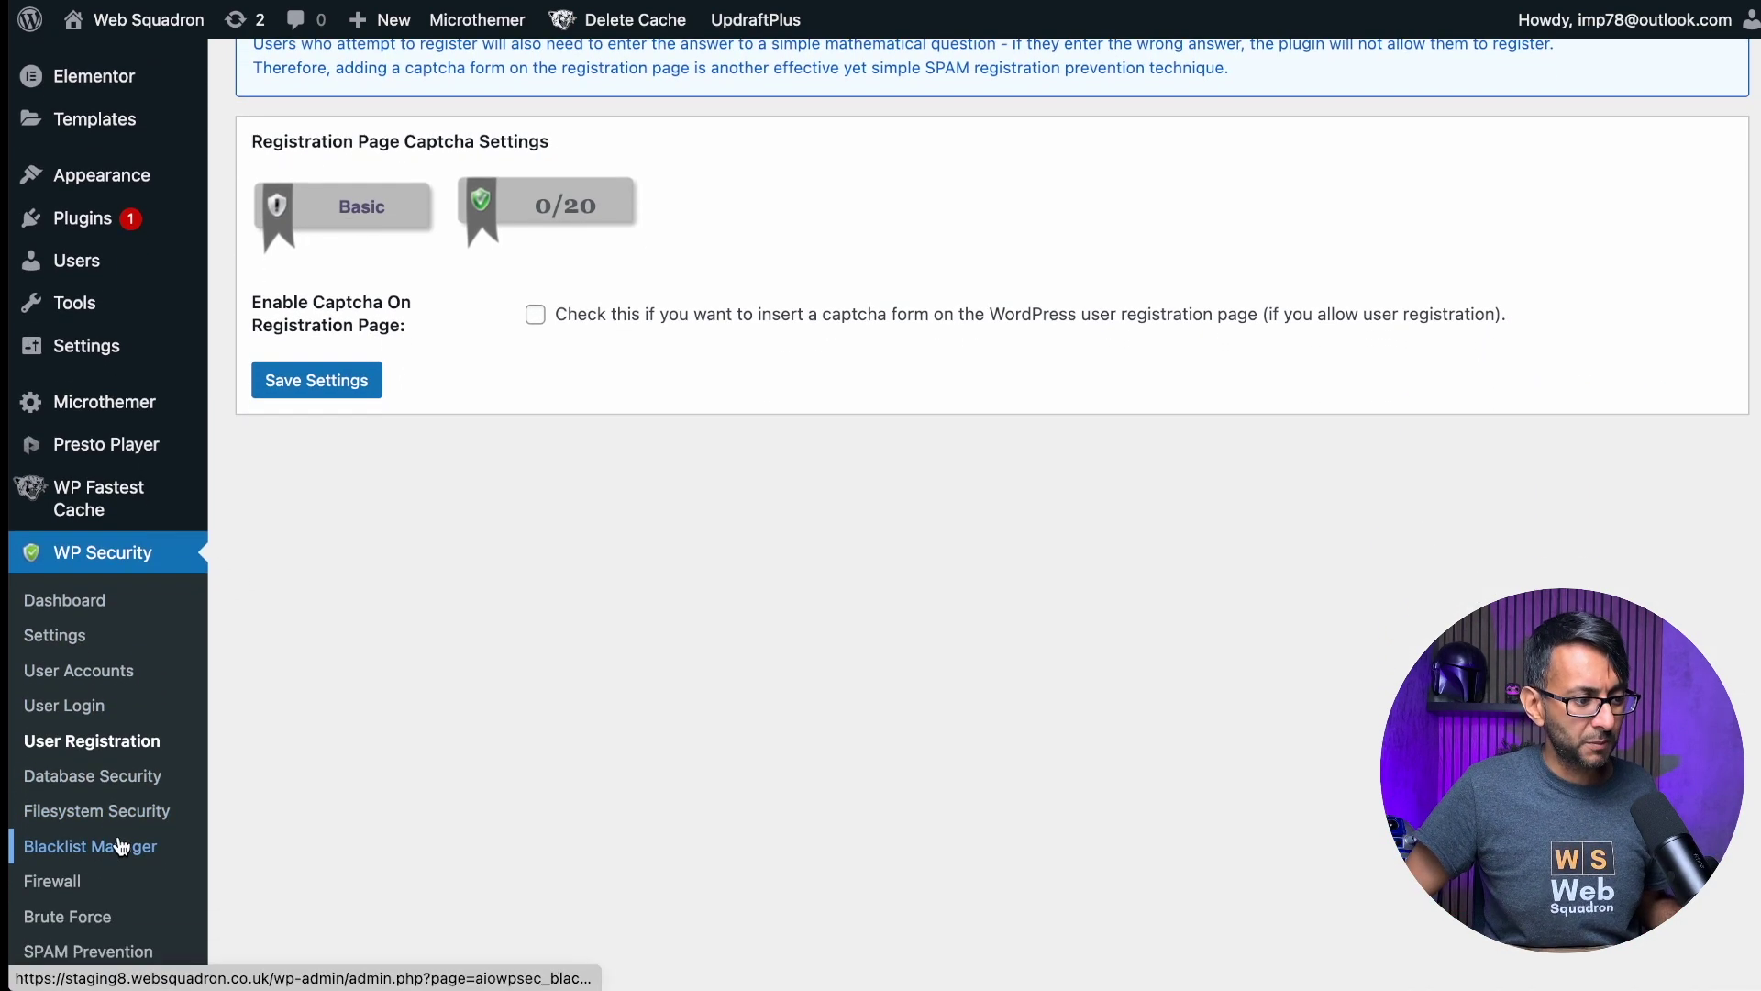
Run a manual database backup from the Database Security backup tab and close the finished notice
{"action": "left_click", "coordinate": [134, 781]}
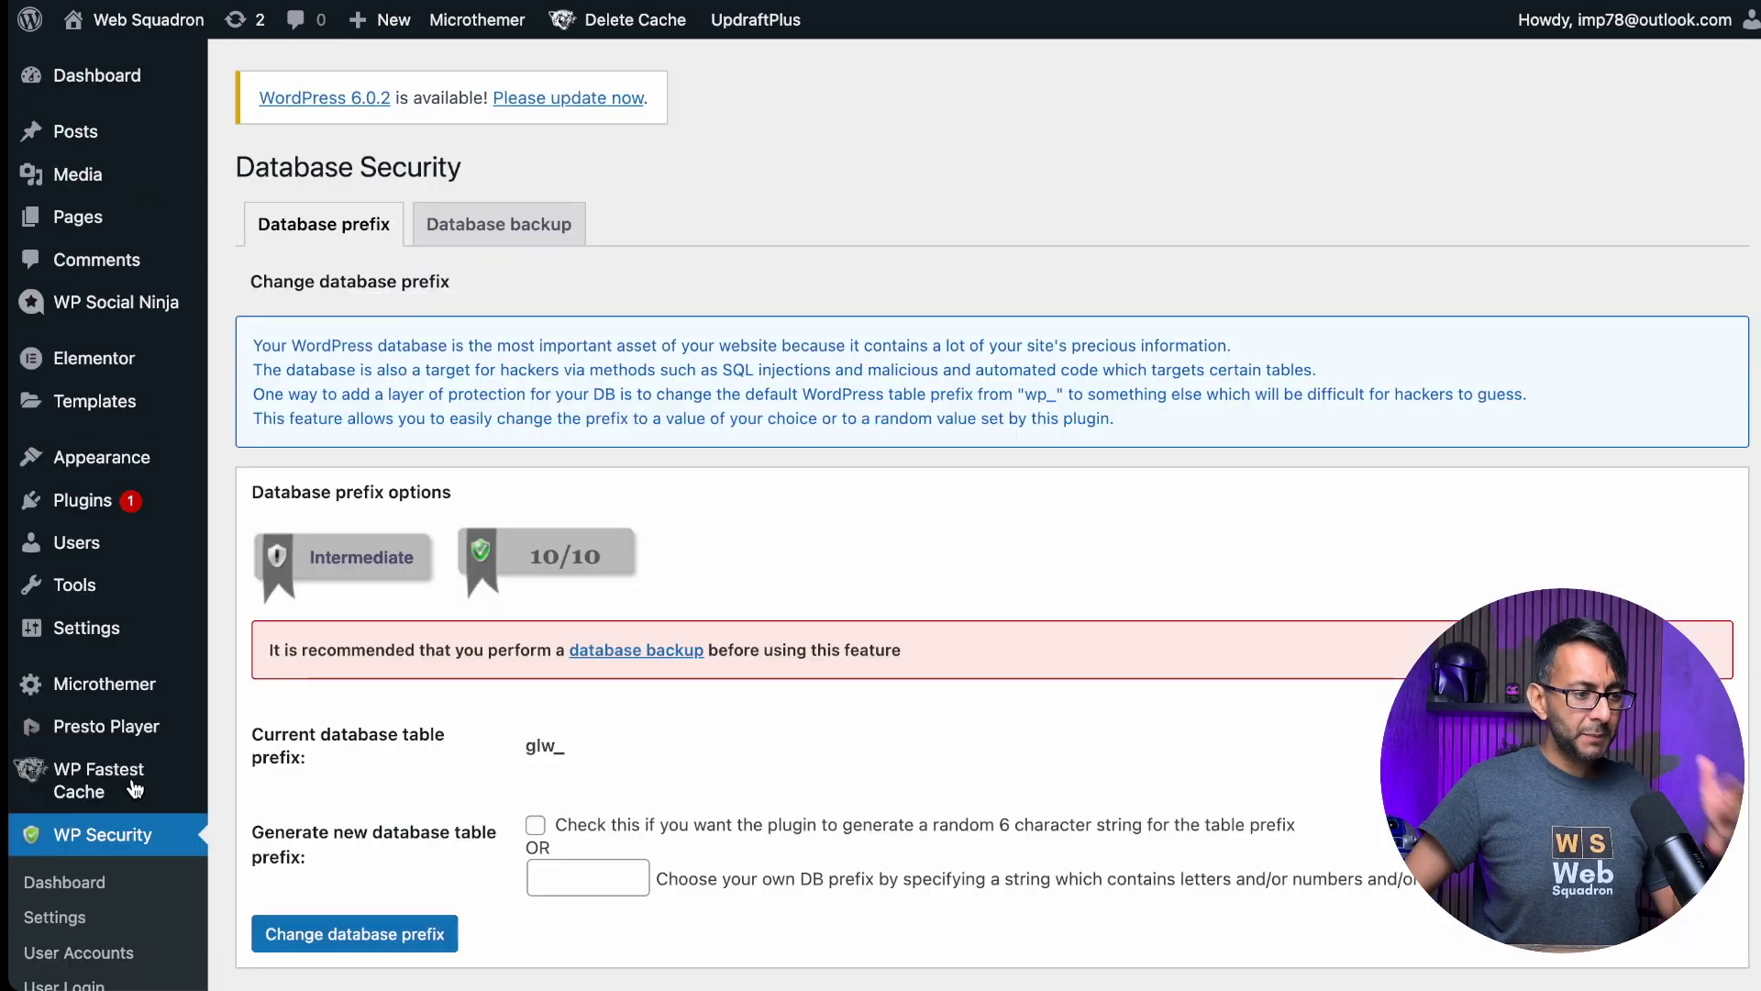
{"action": "scroll", "coordinate": [761, 594], "scroll_direction": "down", "scroll_amount": 4}
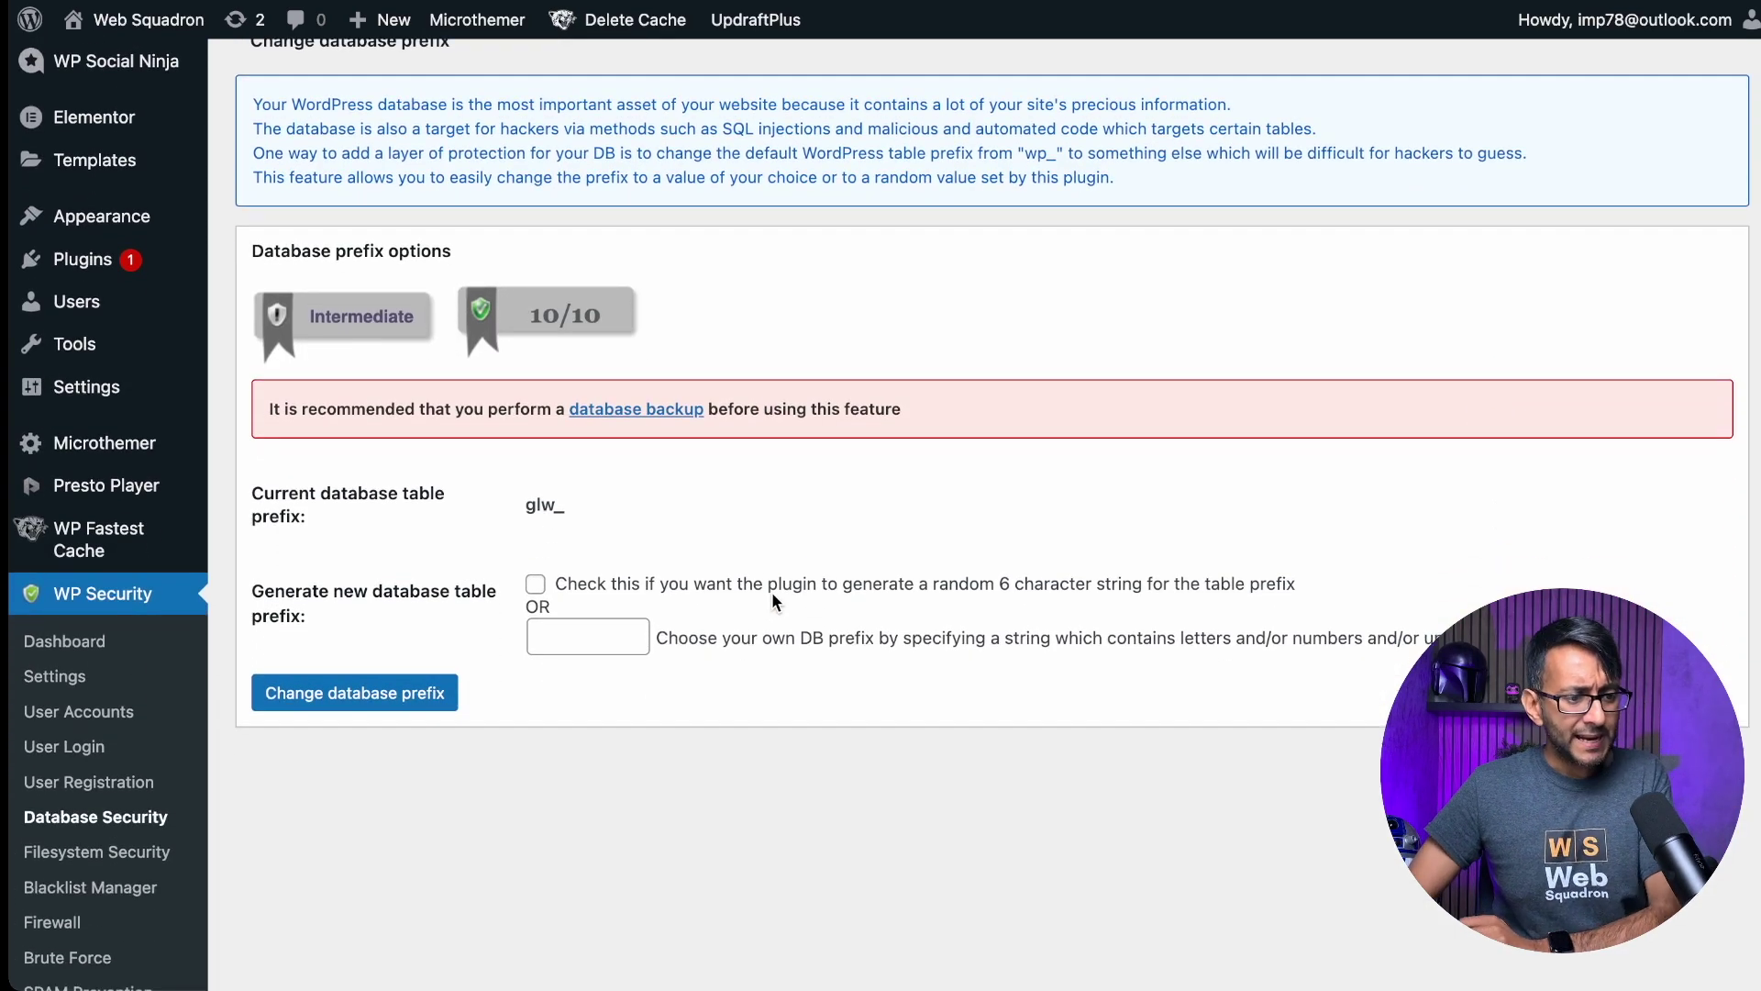
{"action": "left_click", "coordinate": [620, 409]}
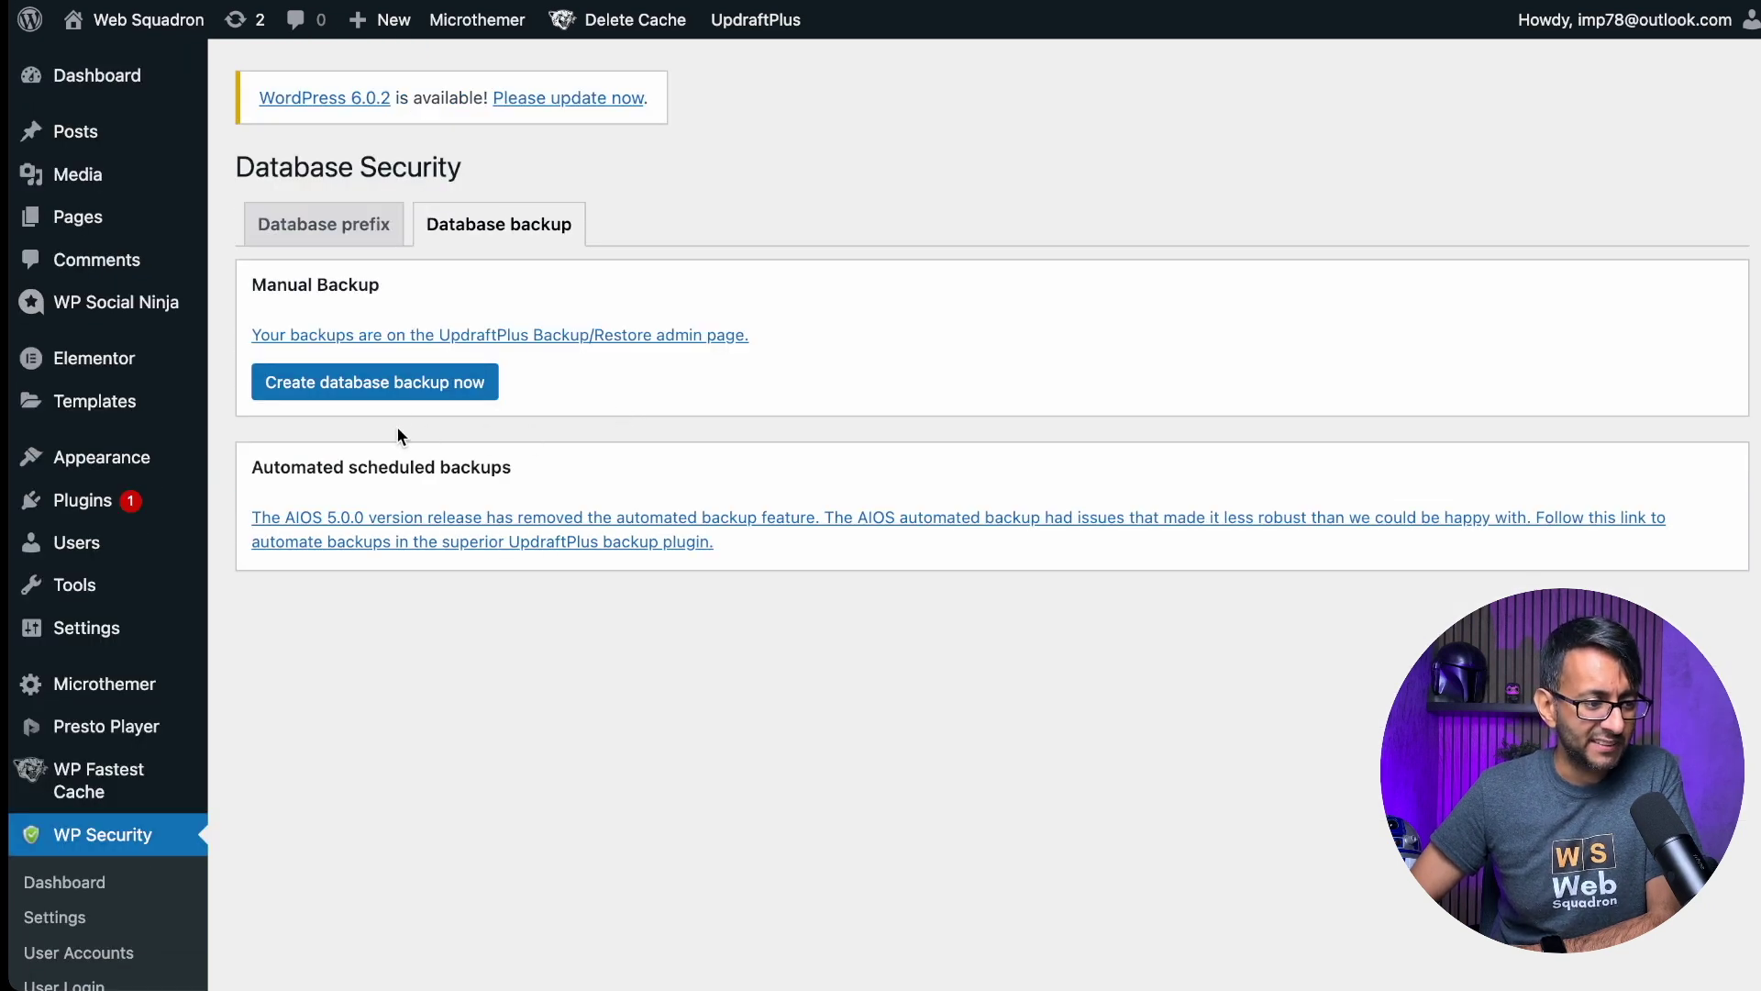
{"action": "left_click", "coordinate": [404, 384]}
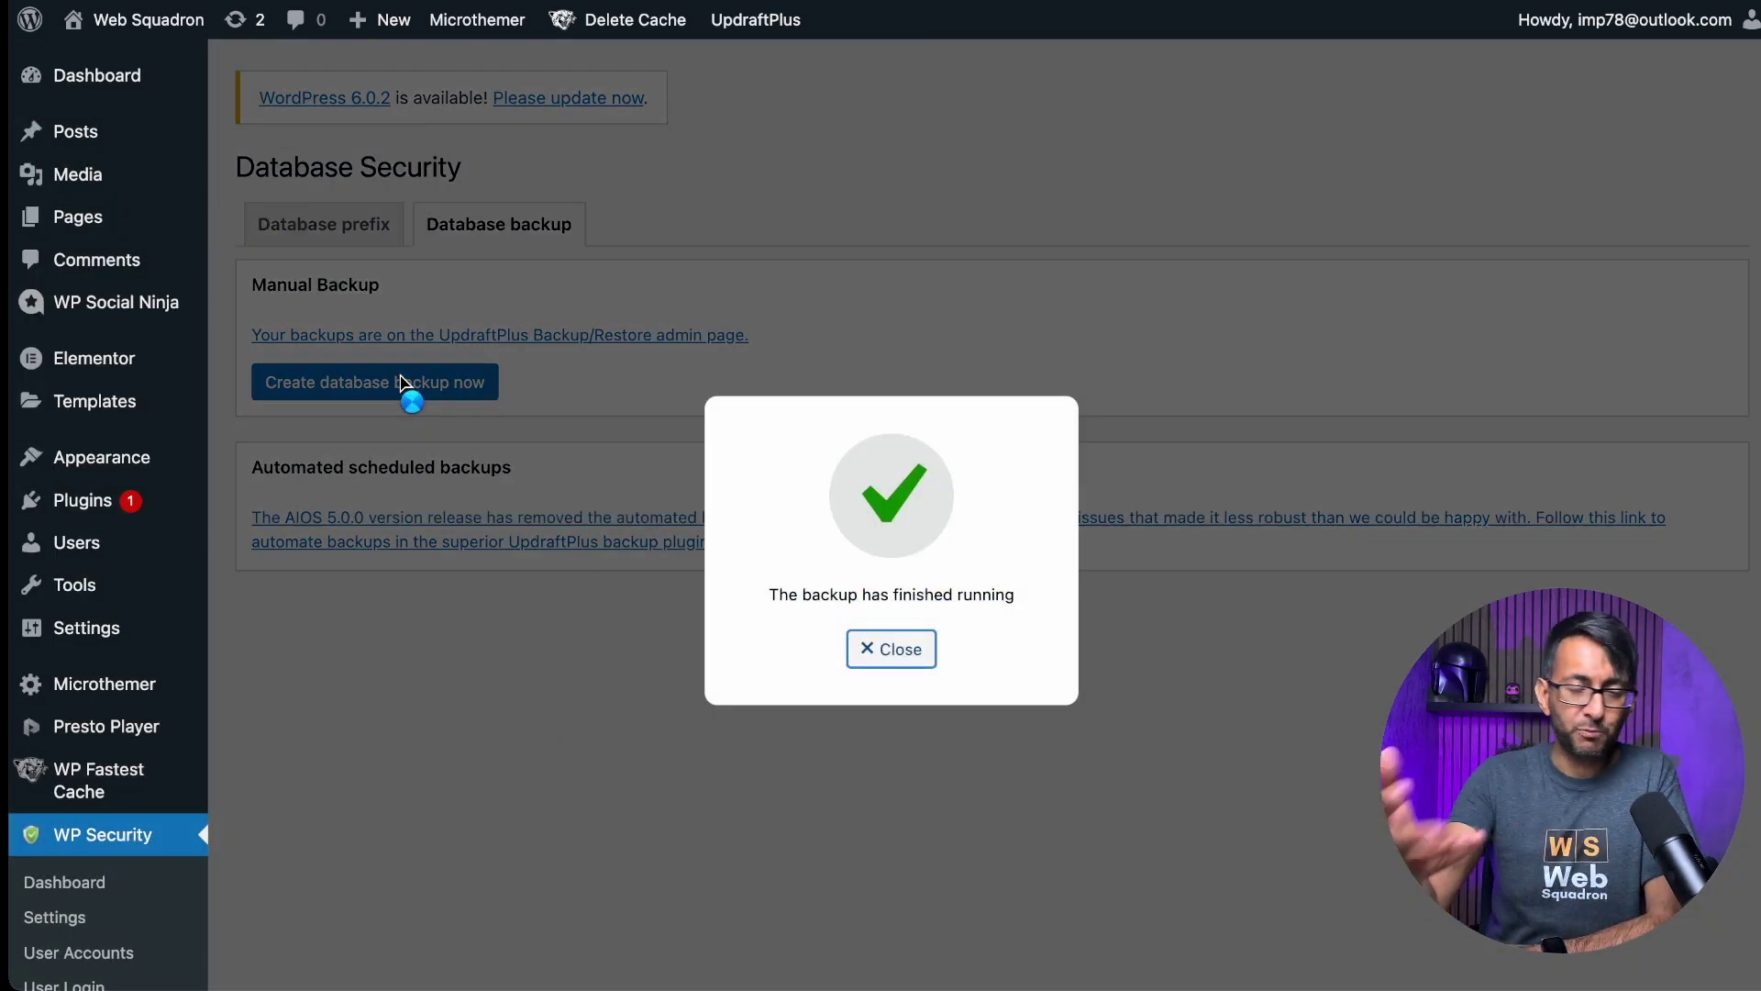
{"action": "left_click", "coordinate": [891, 657]}
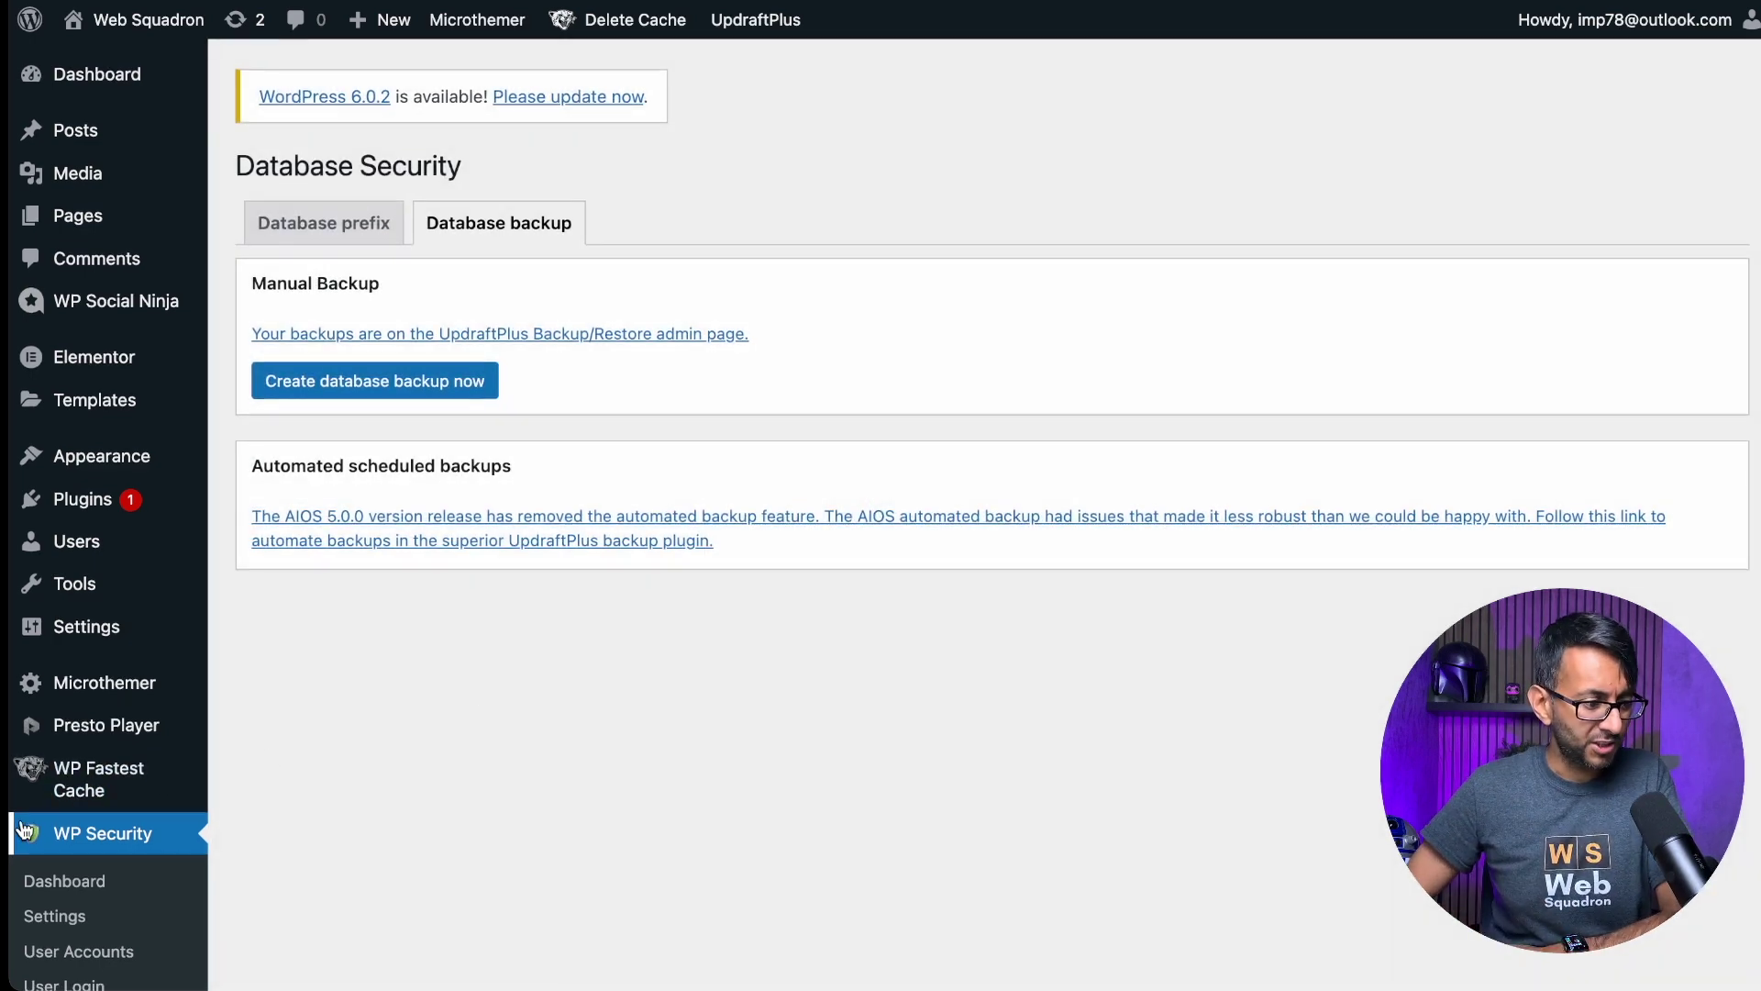
{"action": "scroll", "coordinate": [121, 867], "scroll_direction": "down", "scroll_amount": 3}
Enter test prefix websq_ in the custom database prefix box, then clear it, keeping glw_
{"action": "left_click", "coordinate": [110, 878]}
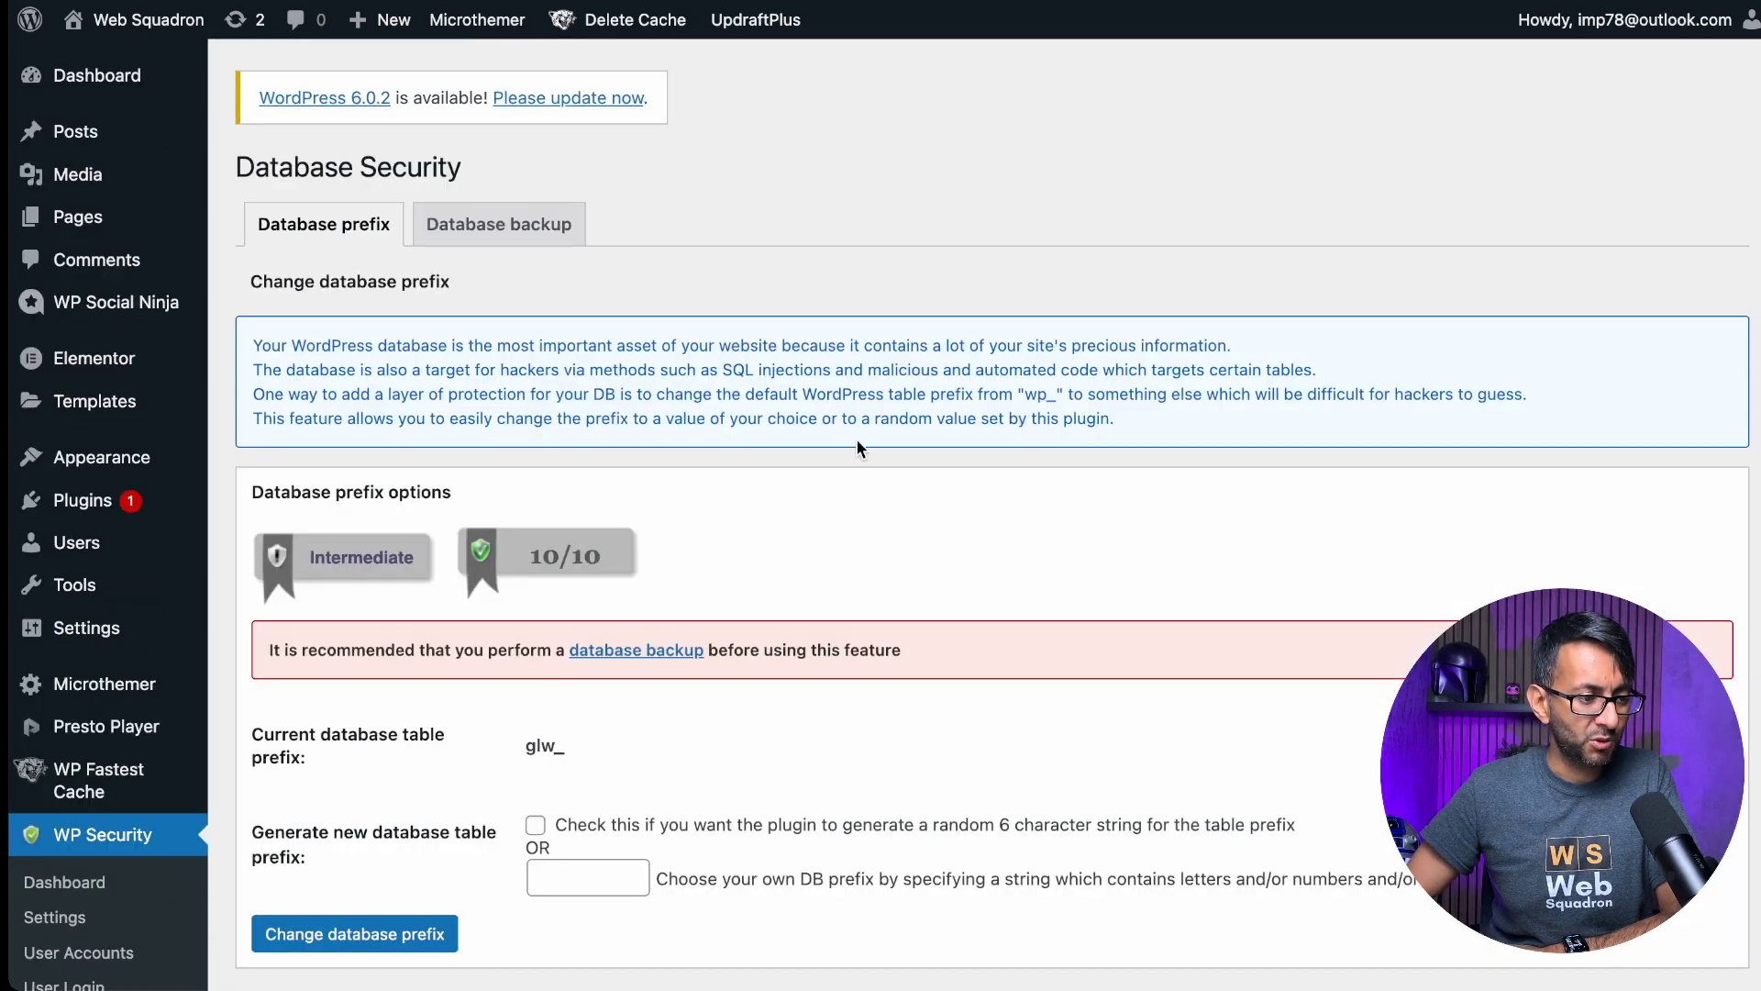
{"action": "scroll", "coordinate": [784, 562], "scroll_direction": "down", "scroll_amount": 3}
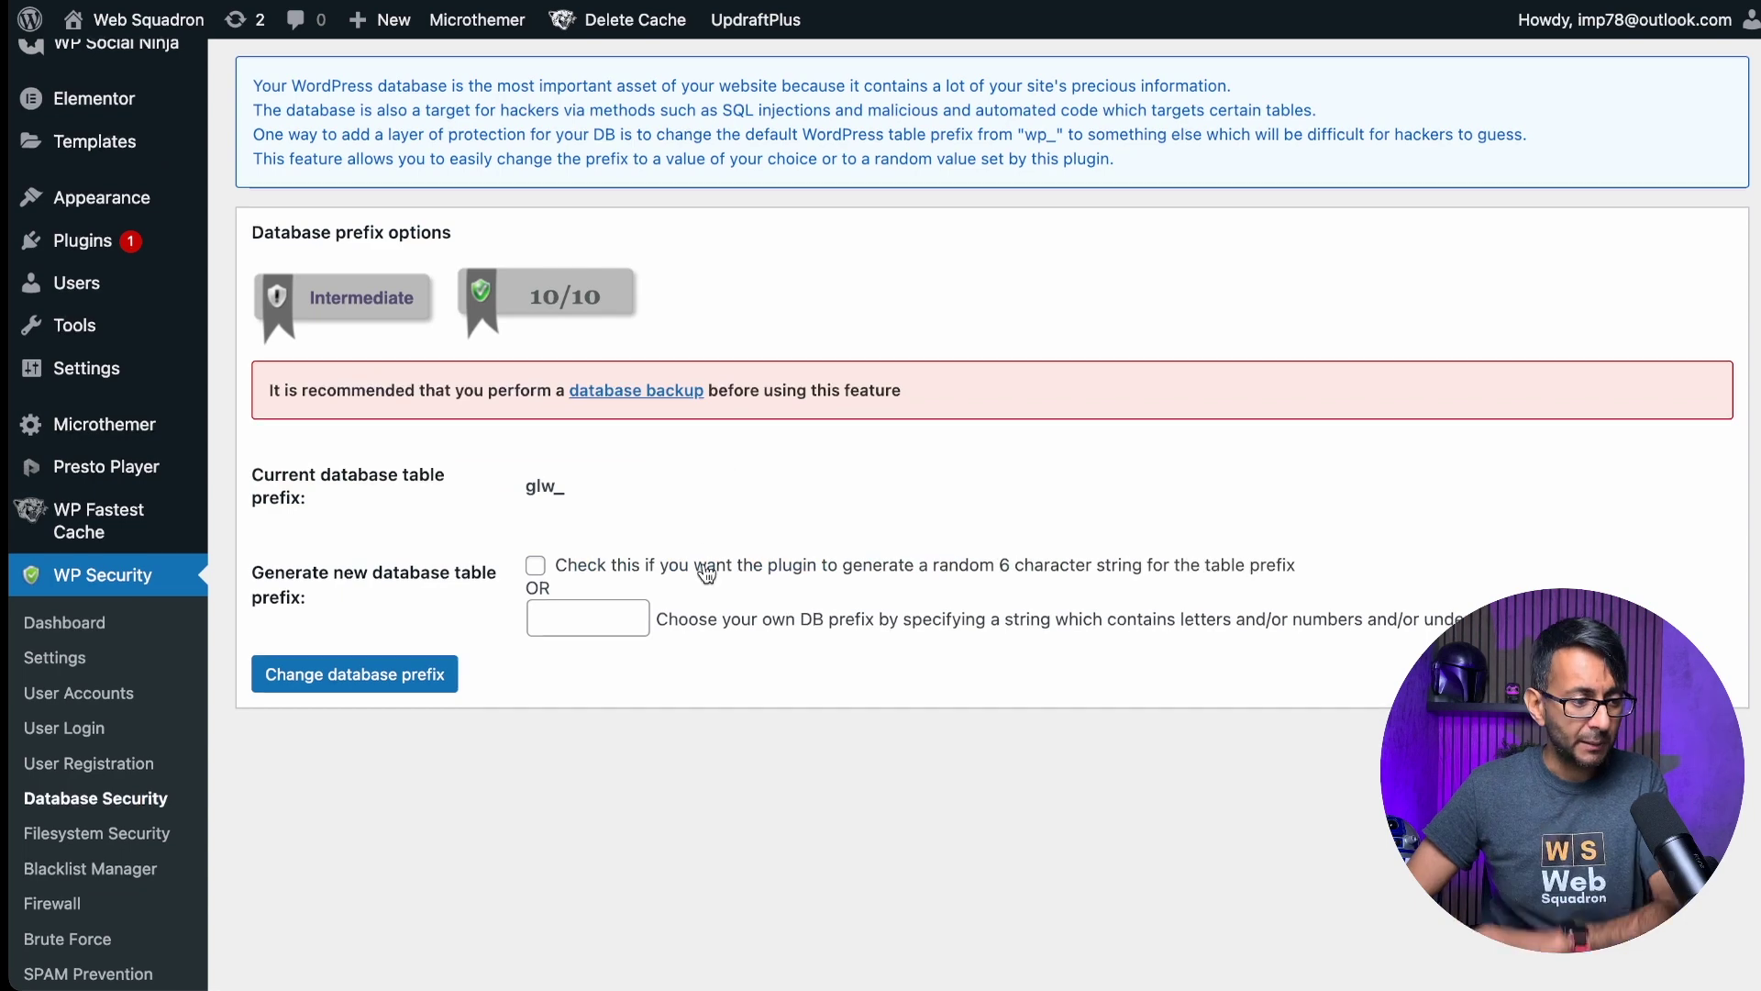
{"action": "scroll", "coordinate": [660, 475], "scroll_direction": "down", "scroll_amount": 3}
{"action": "scroll", "coordinate": [827, 488], "scroll_direction": "up", "scroll_amount": 5}
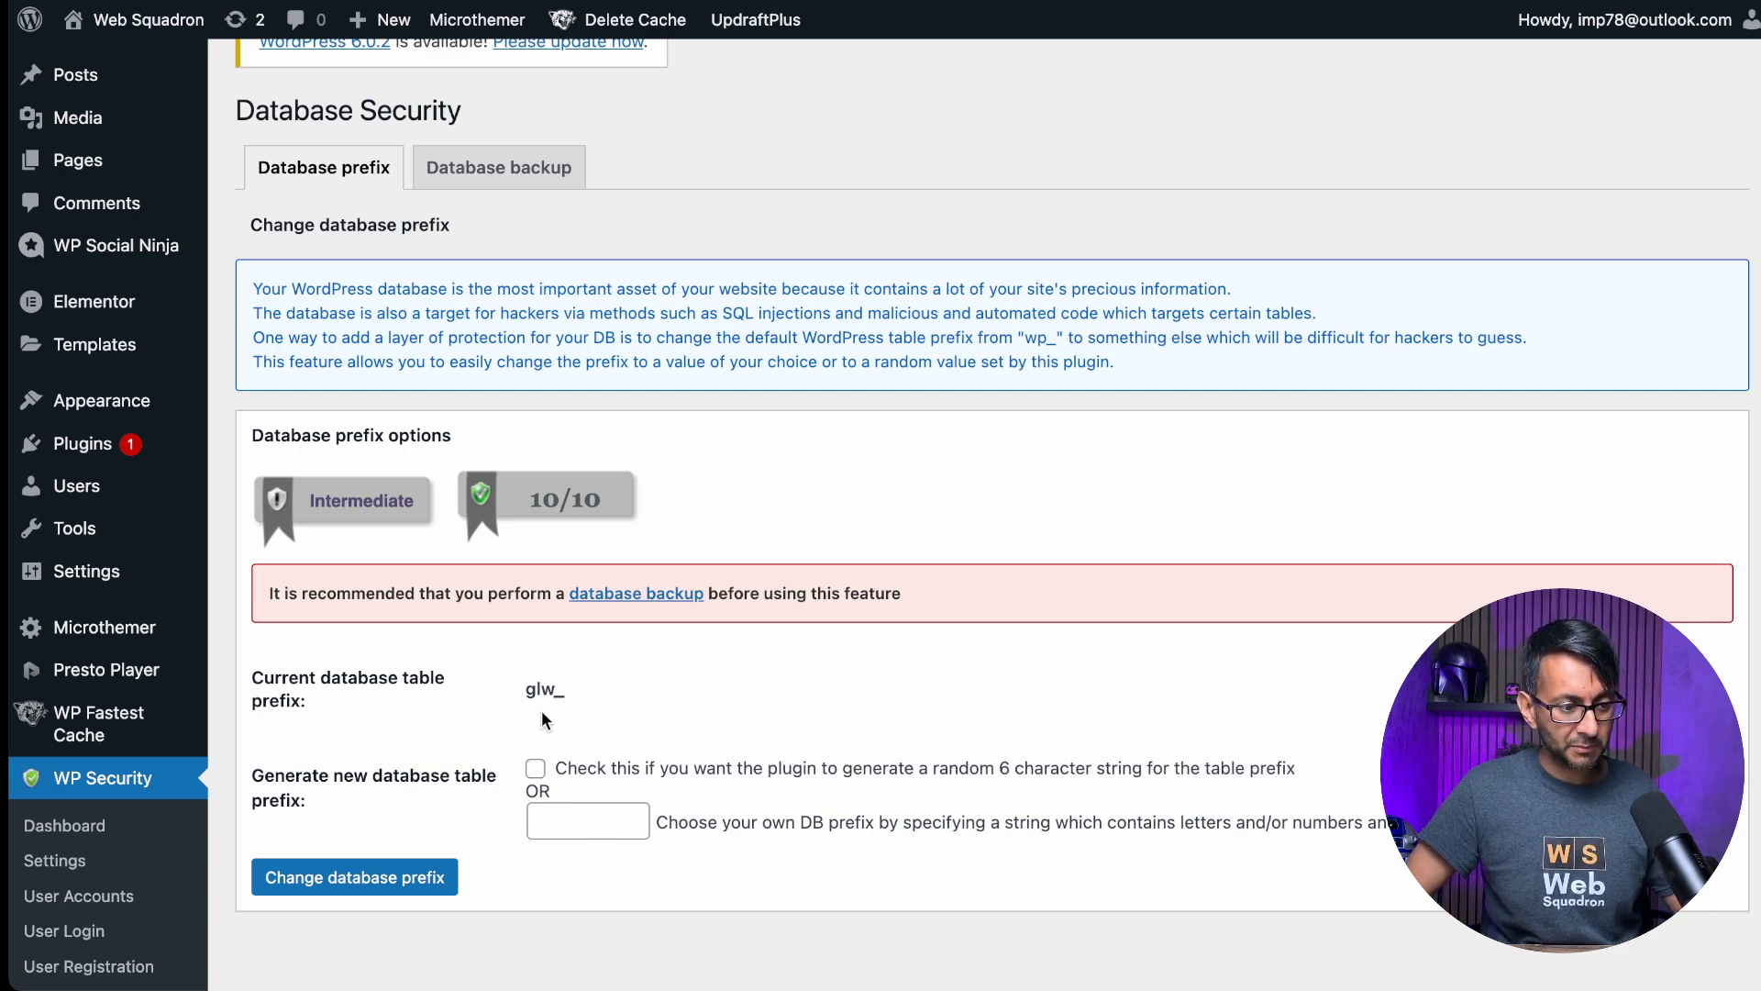
{"action": "left_click", "coordinate": [578, 817]}
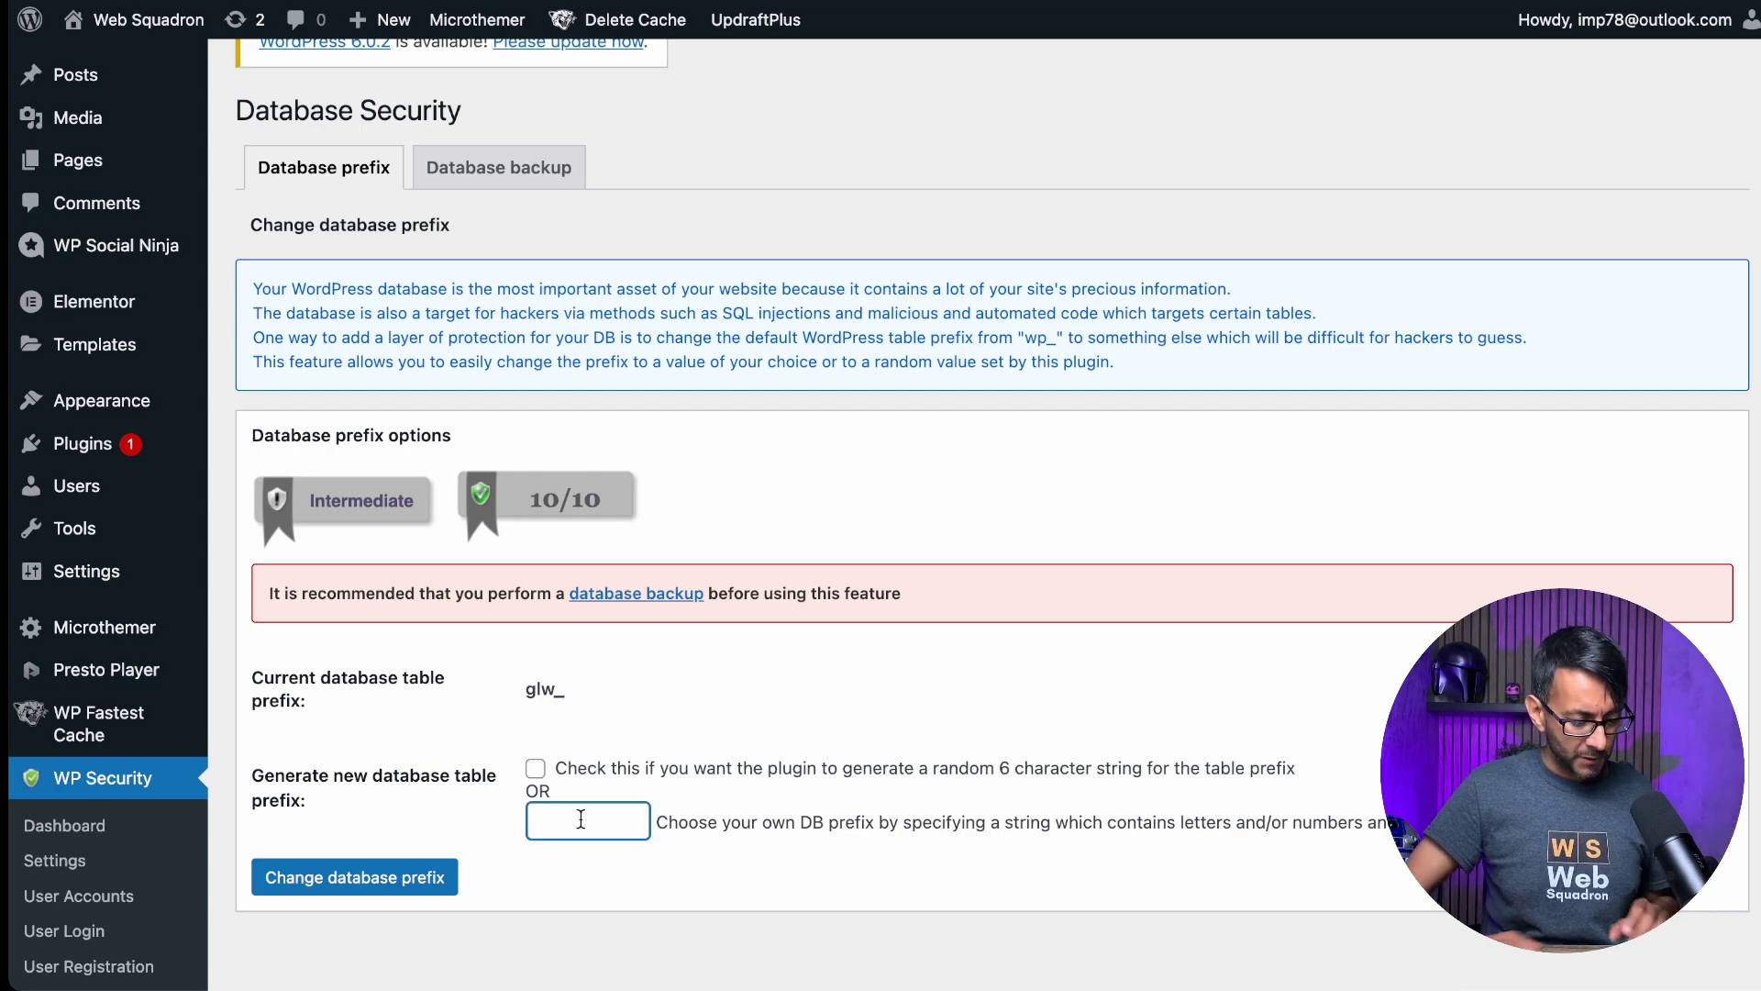
{"action": "type", "text": "webs"}
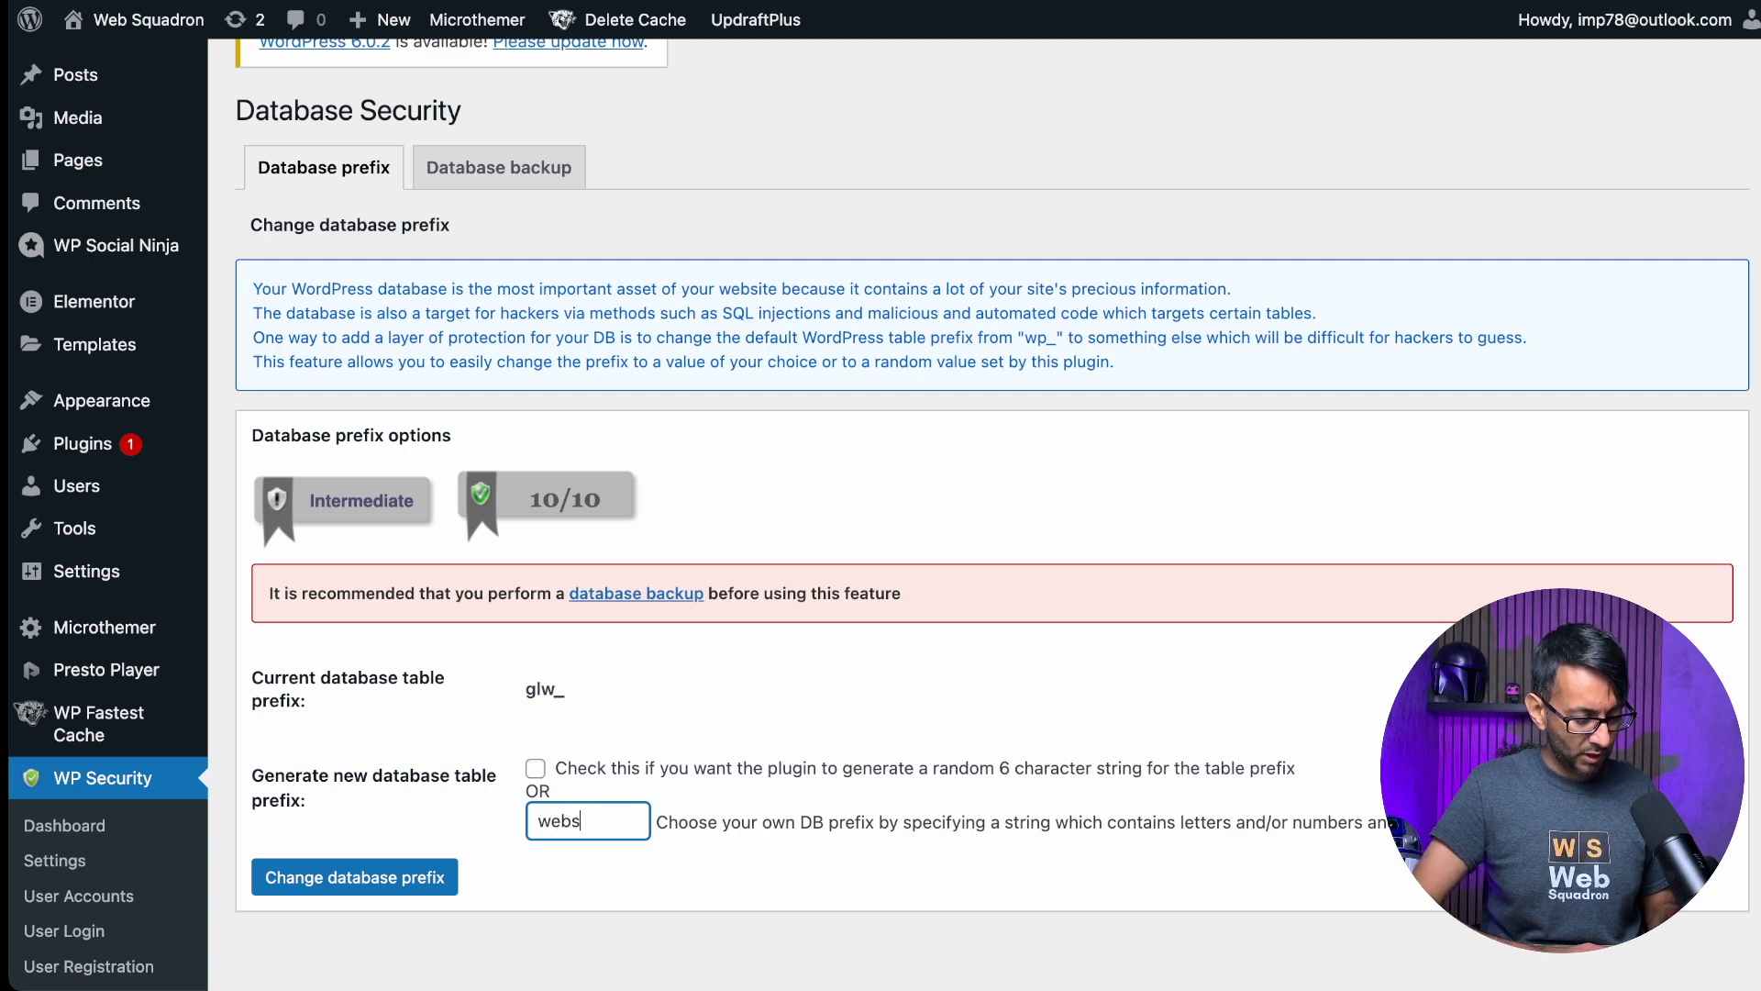
{"action": "type", "text": "q_"}
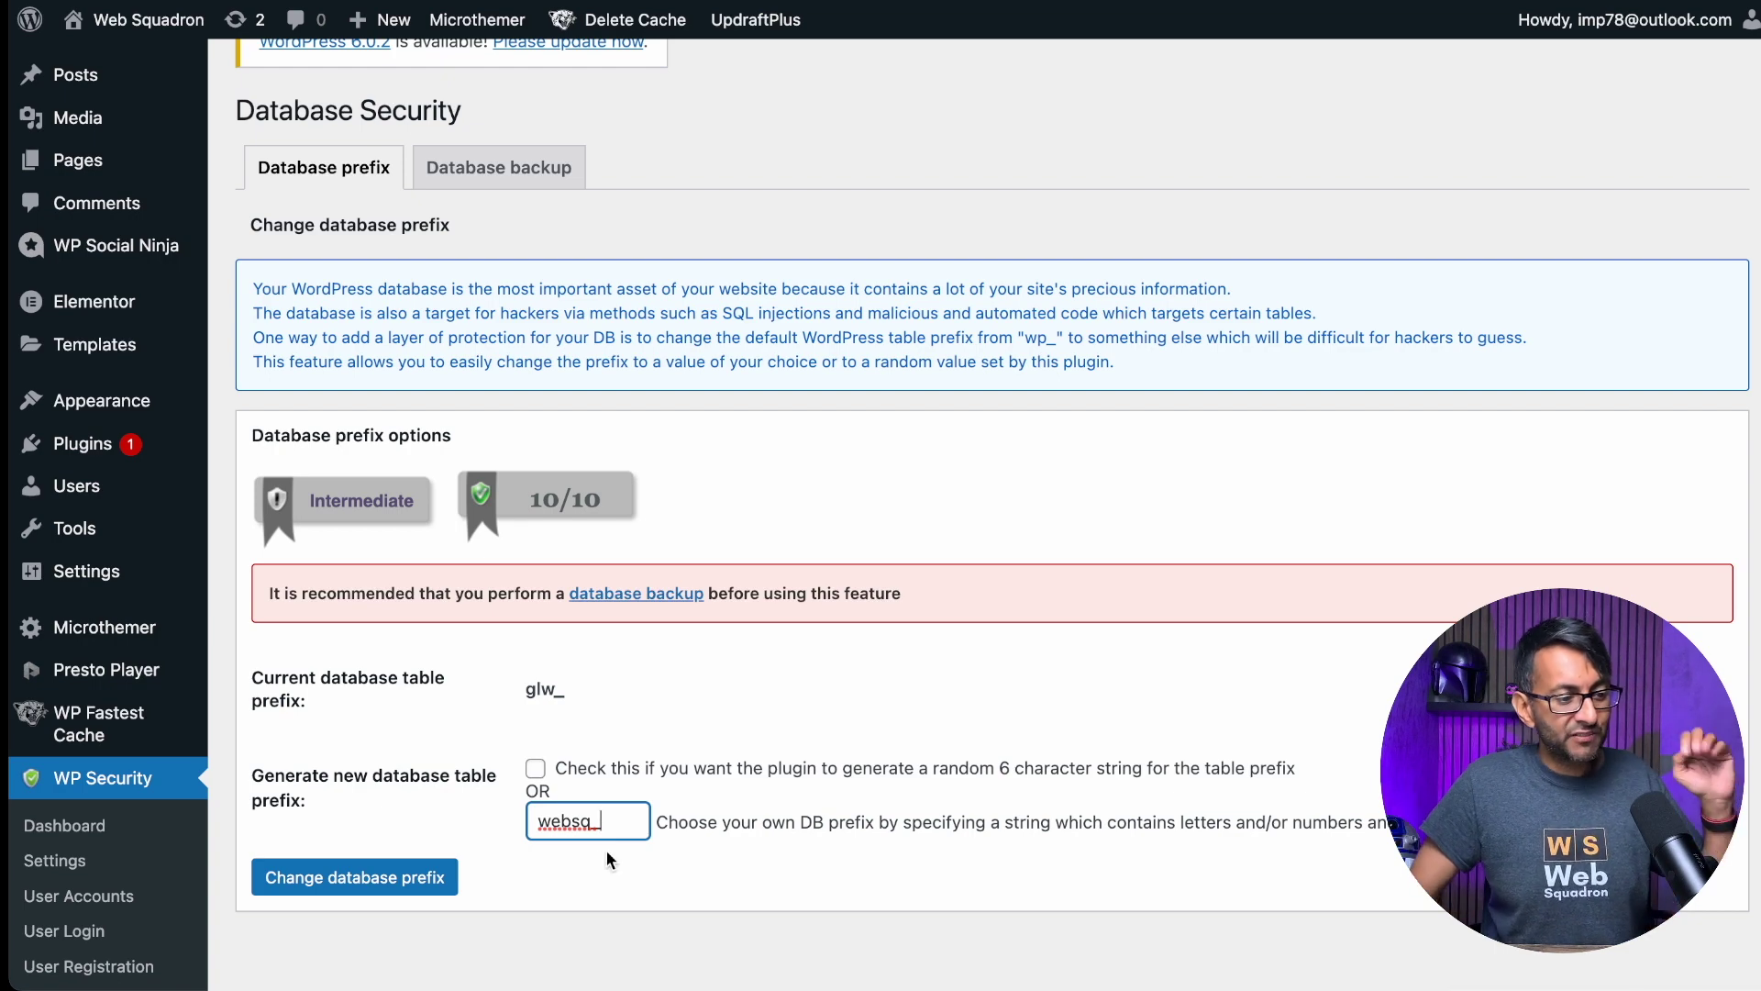
{"action": "left_click_drag", "start_coordinate": [631, 822], "coordinate": [514, 840]}
{"action": "key", "text": "BackSpace"}
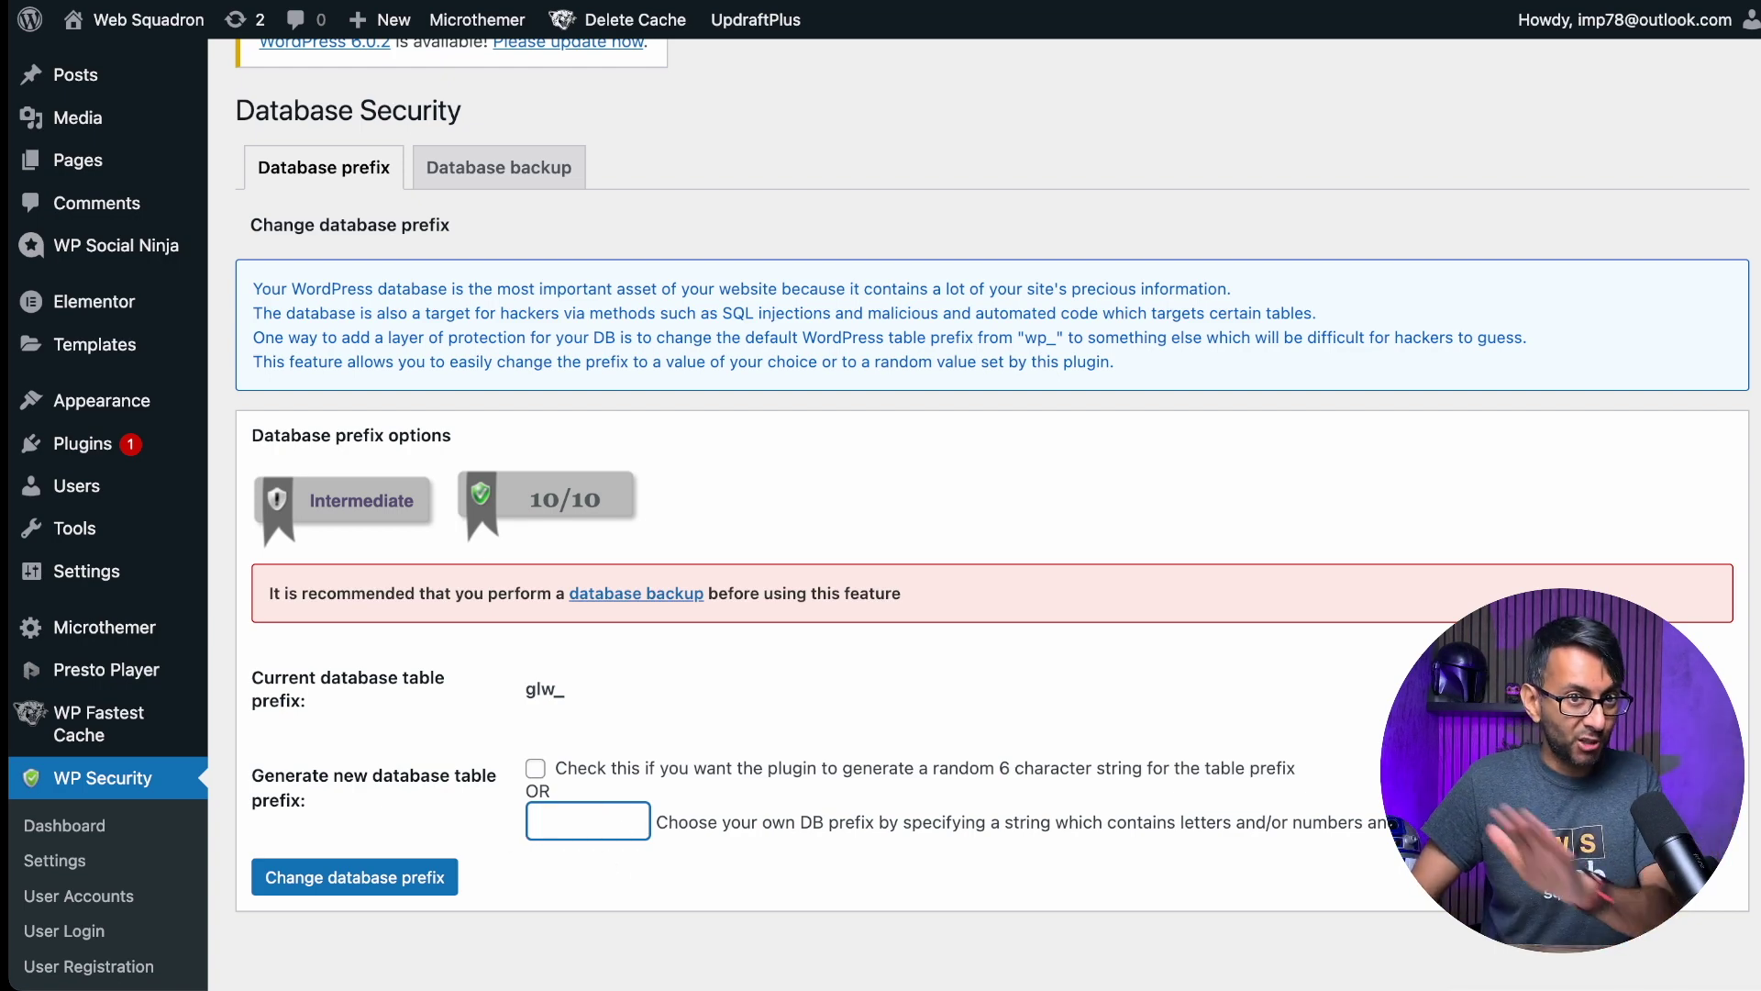
{"action": "scroll", "coordinate": [153, 822], "scroll_direction": "down", "scroll_amount": 5}
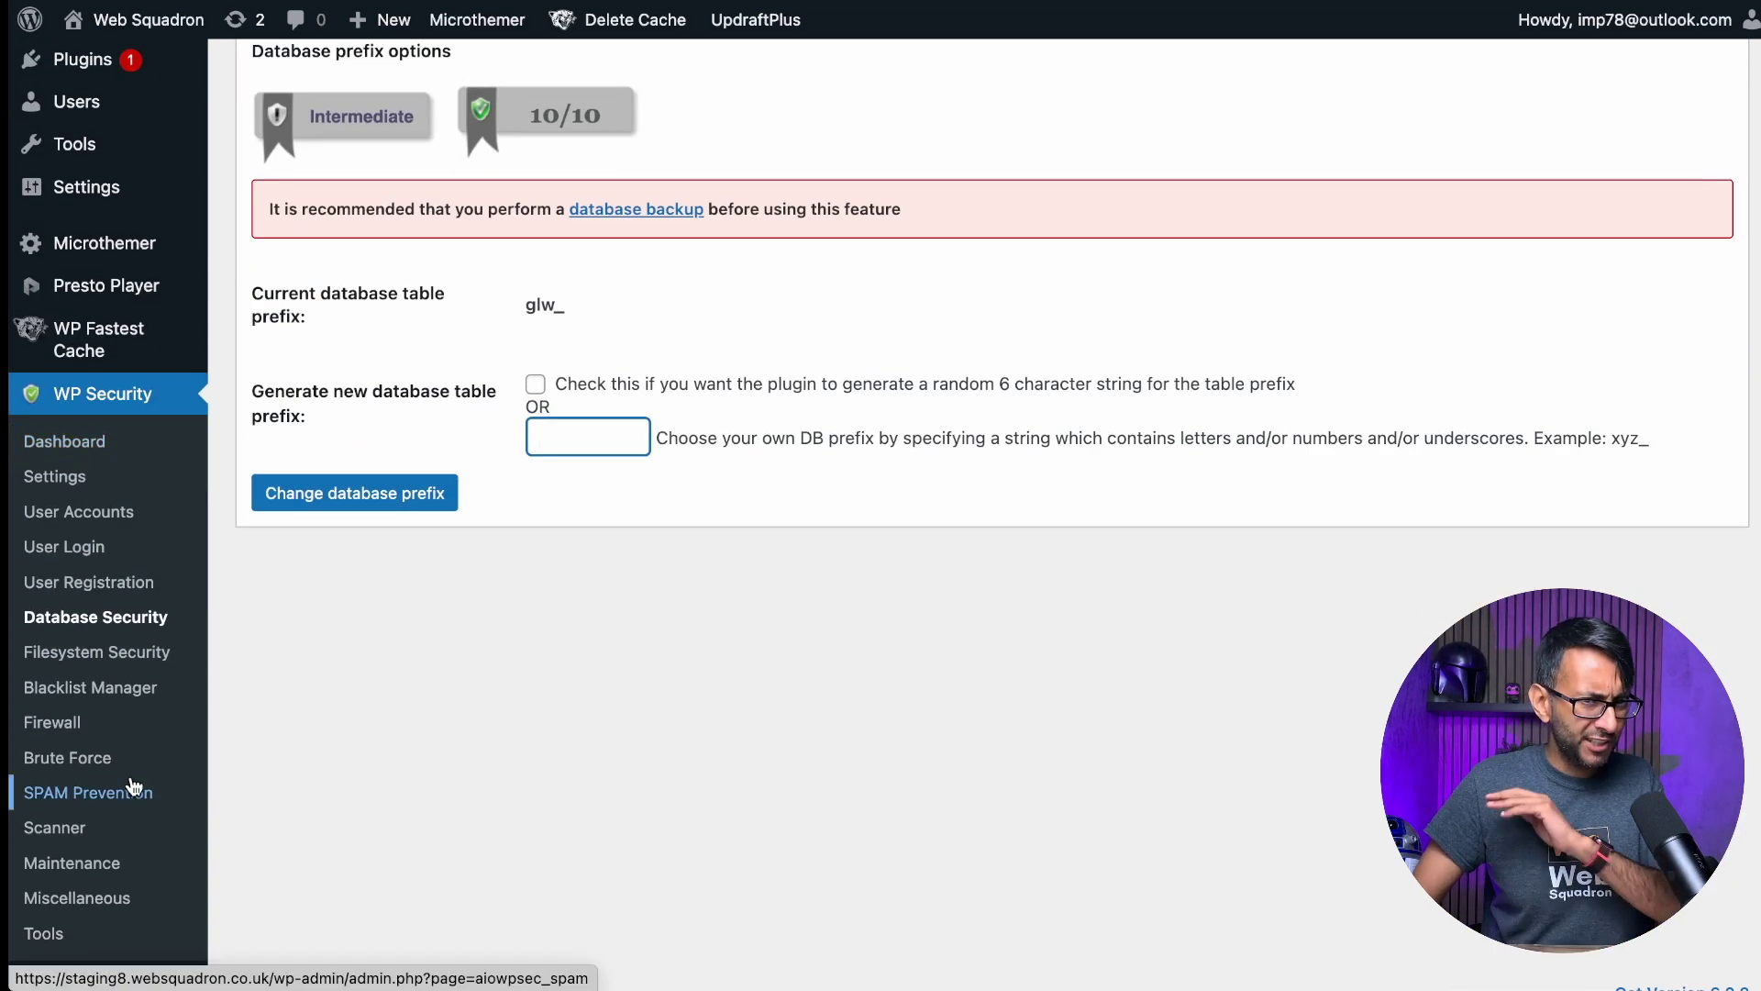
{"action": "left_click", "coordinate": [147, 668]}
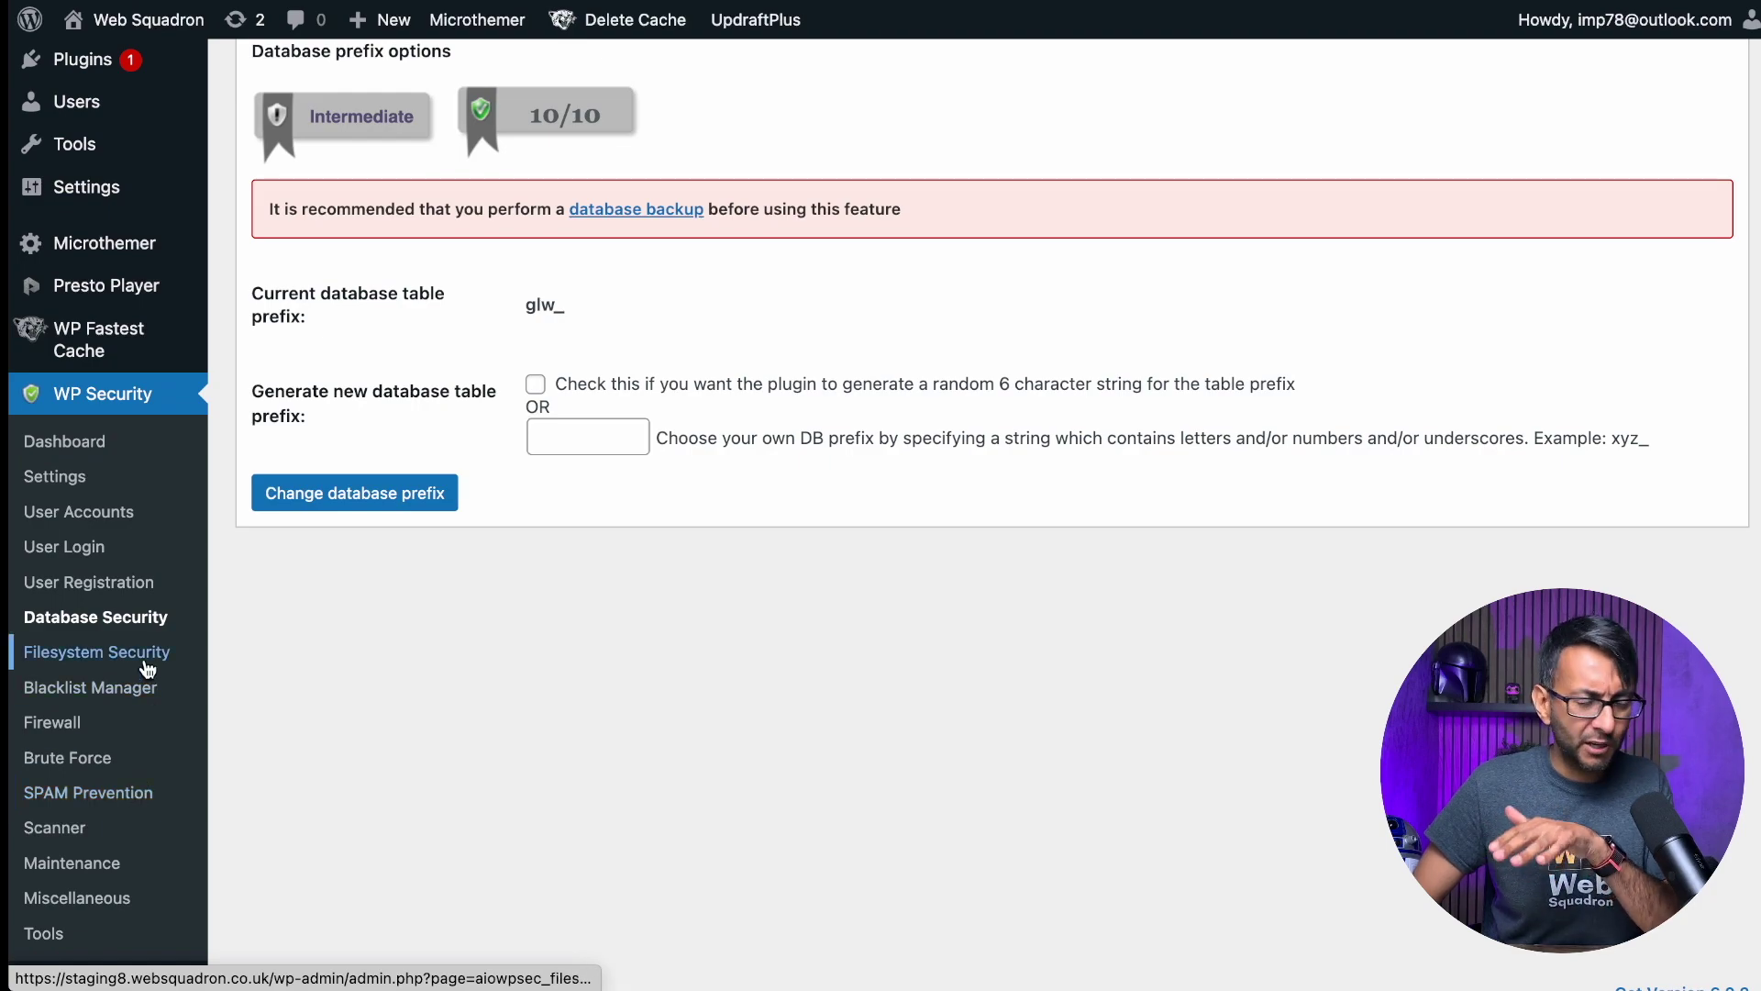
{"action": "left_click", "coordinate": [147, 684]}
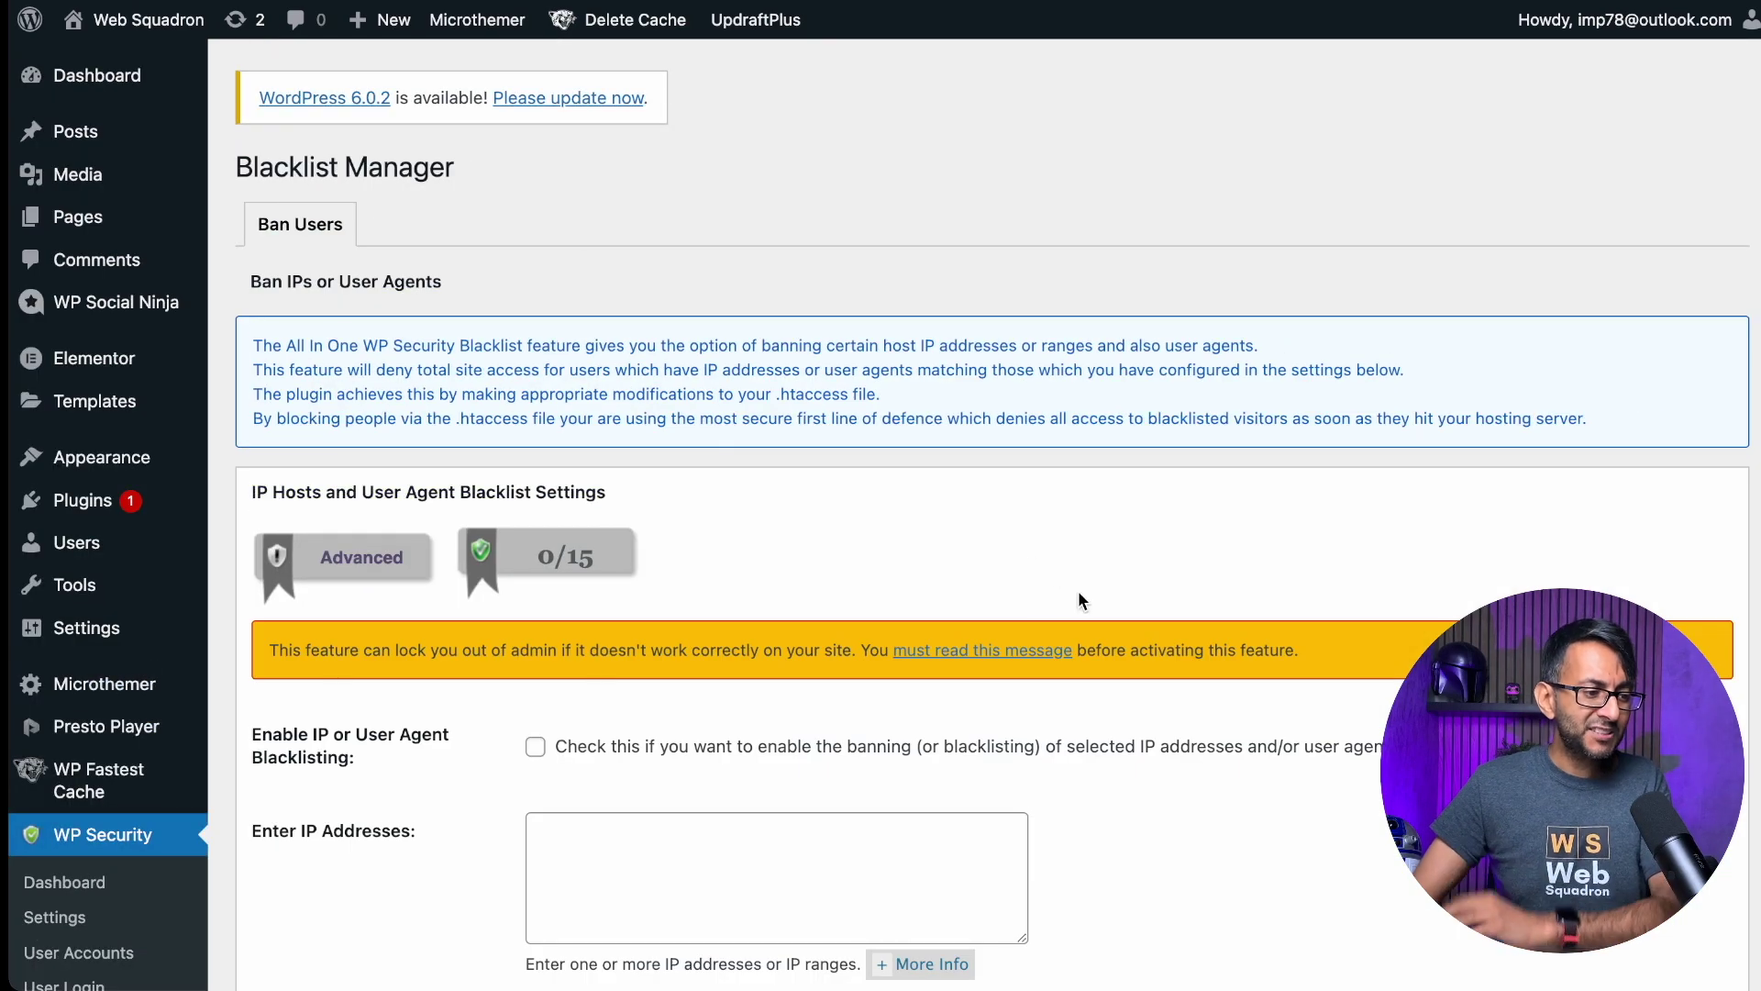
Review the Blacklist Manager ban settings (off, 0/15), then bring up Basic Firewall Rules
{"action": "scroll", "coordinate": [1082, 601], "scroll_direction": "down", "scroll_amount": 5}
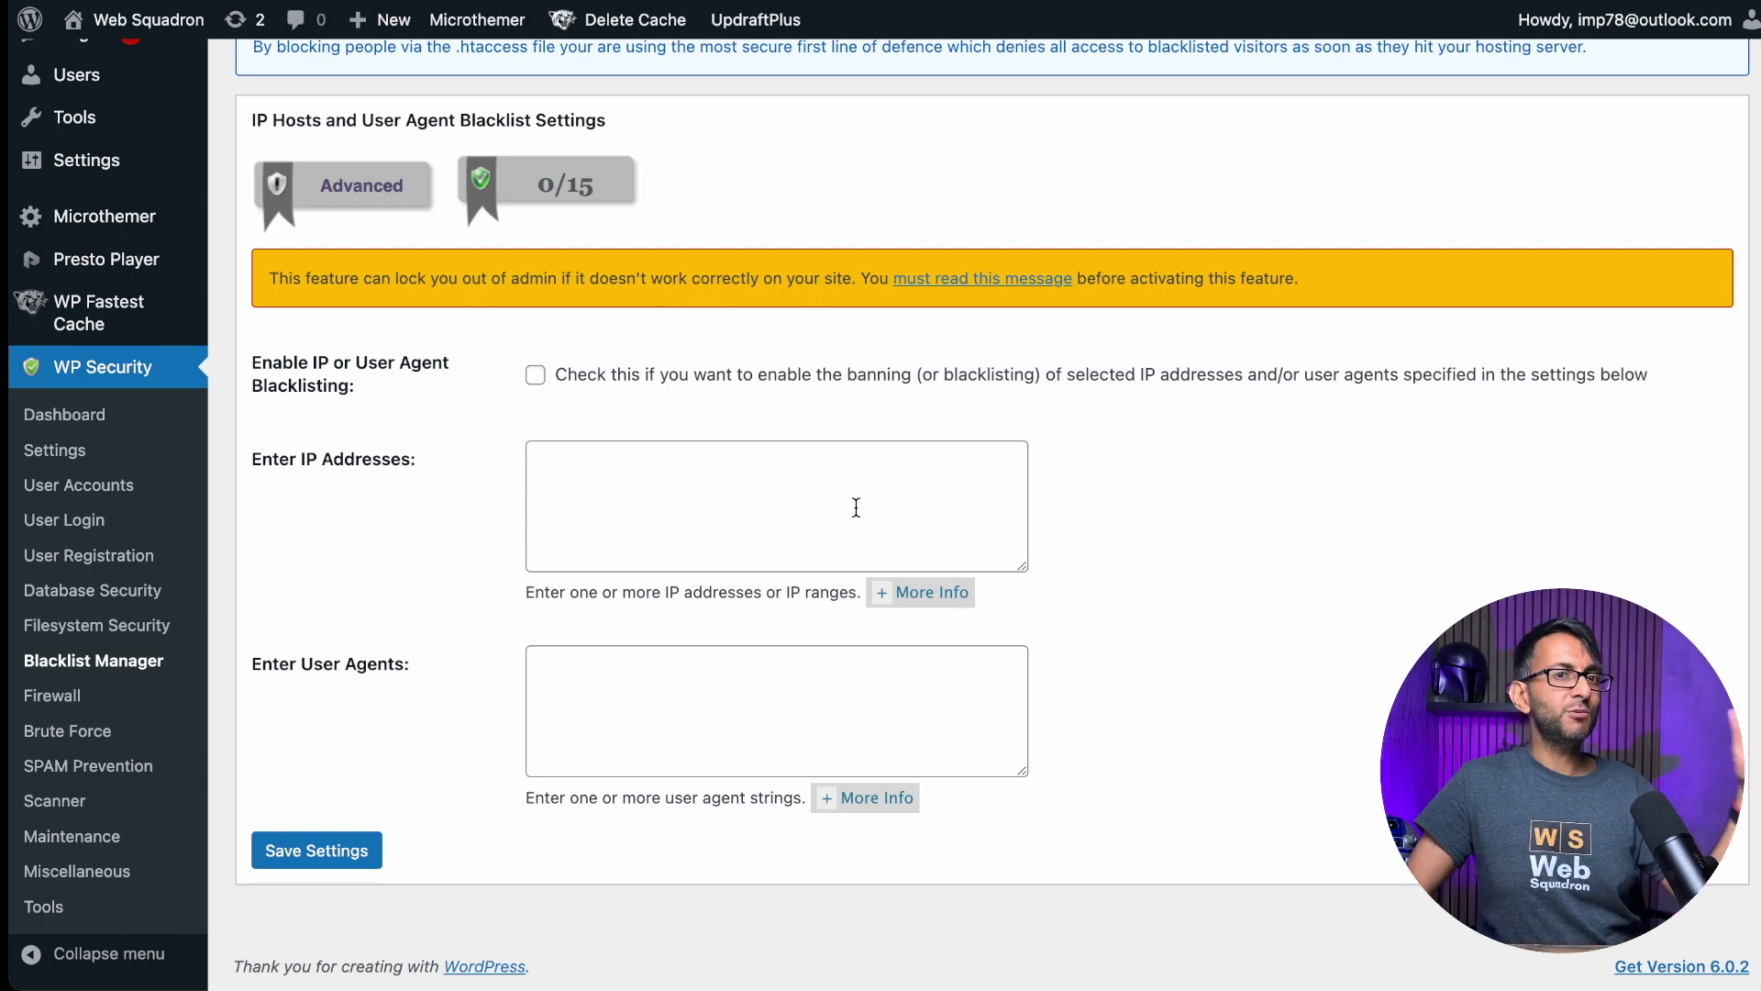
{"action": "left_click", "coordinate": [66, 701]}
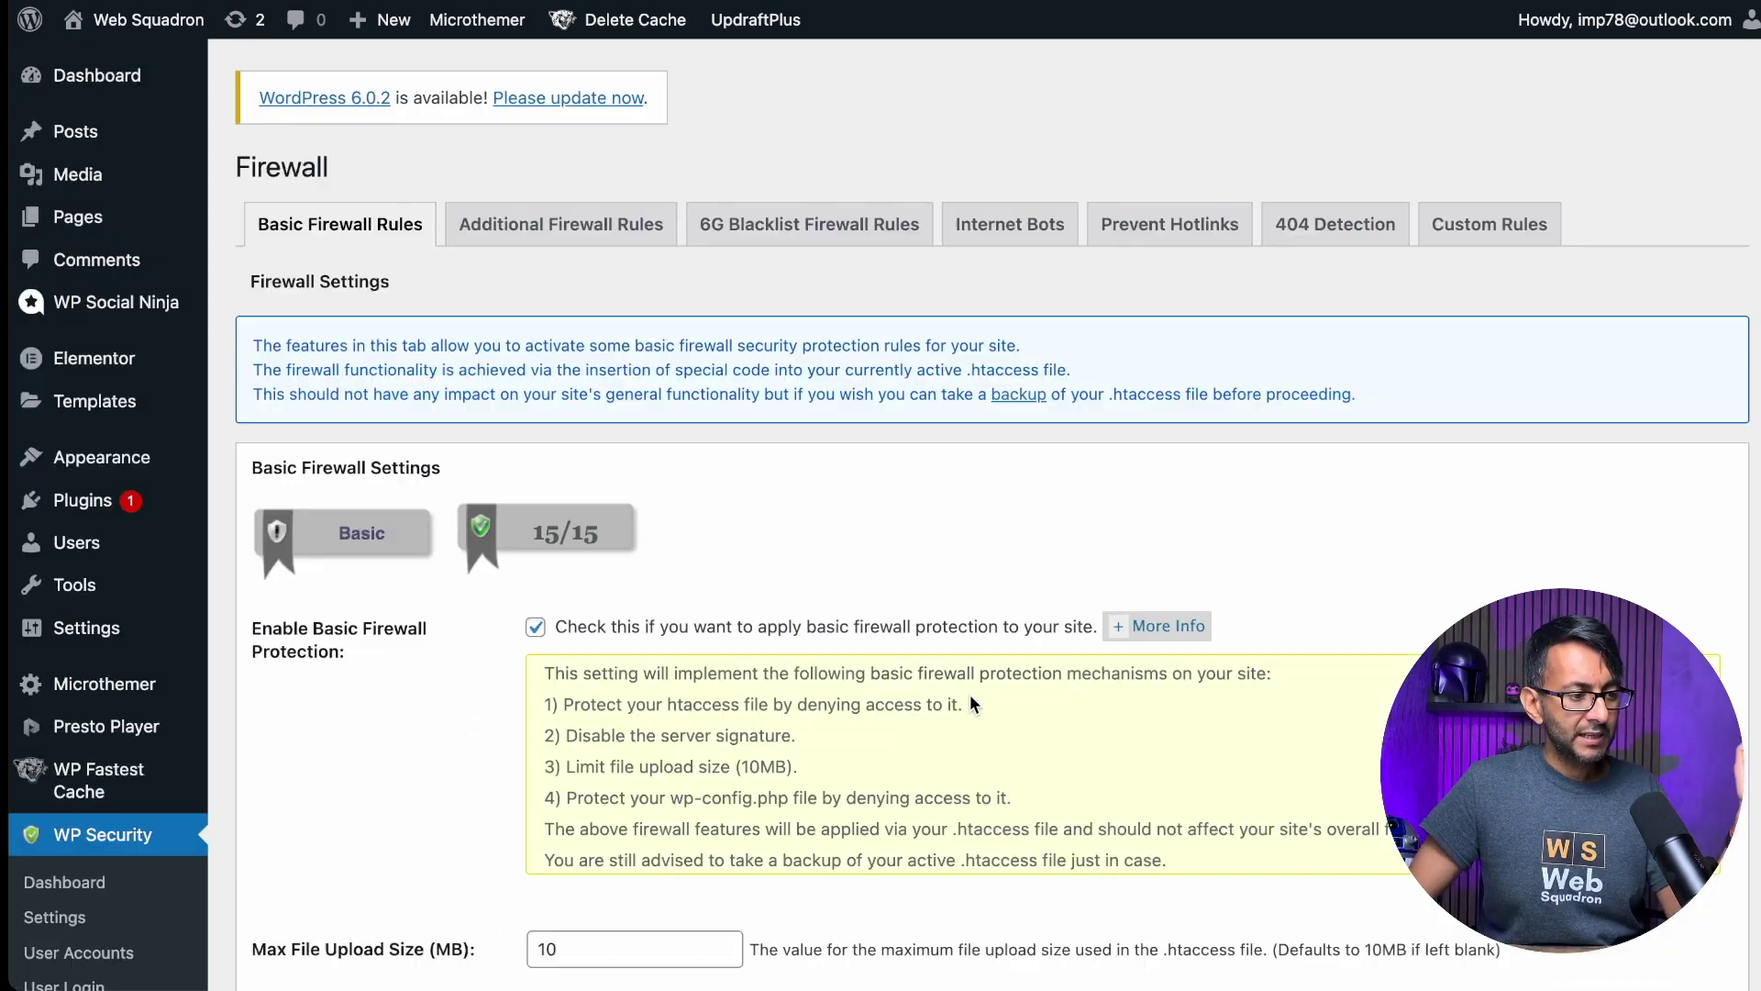
Look over the firewall rules, then show Brute Force's Rename Login Page settings (off, 0/10)
{"action": "scroll", "coordinate": [1003, 739], "scroll_direction": "down", "scroll_amount": 6}
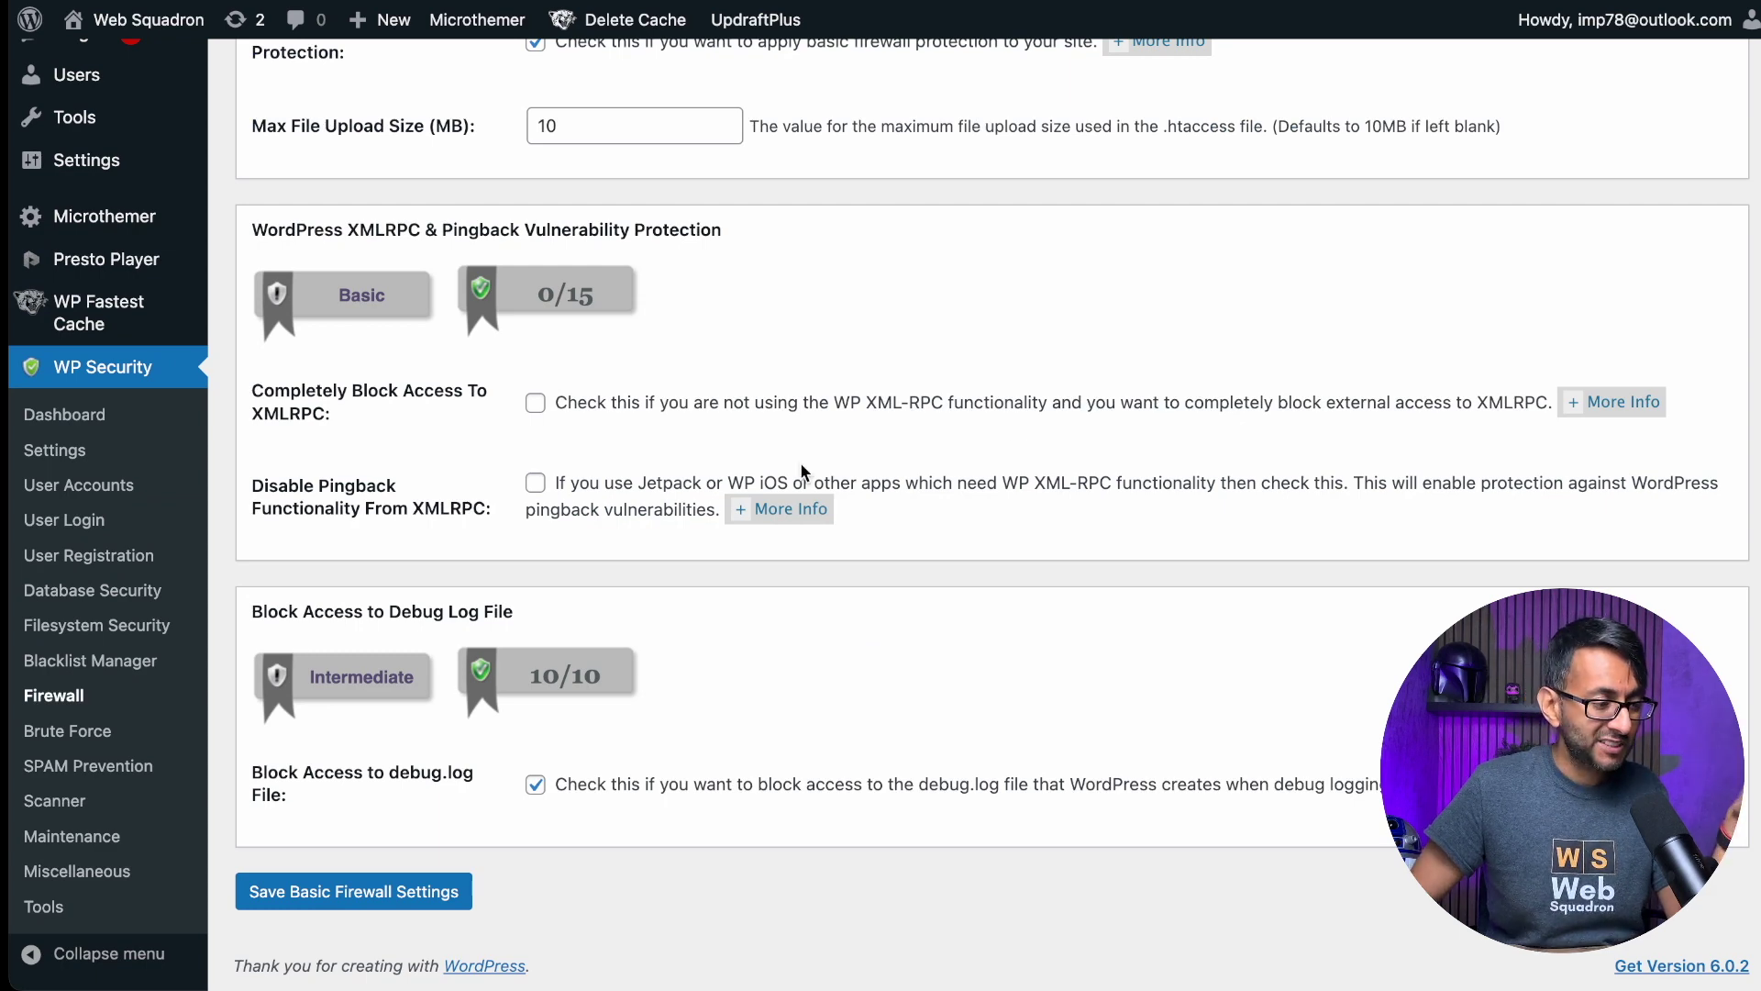
{"action": "left_click", "coordinate": [91, 731]}
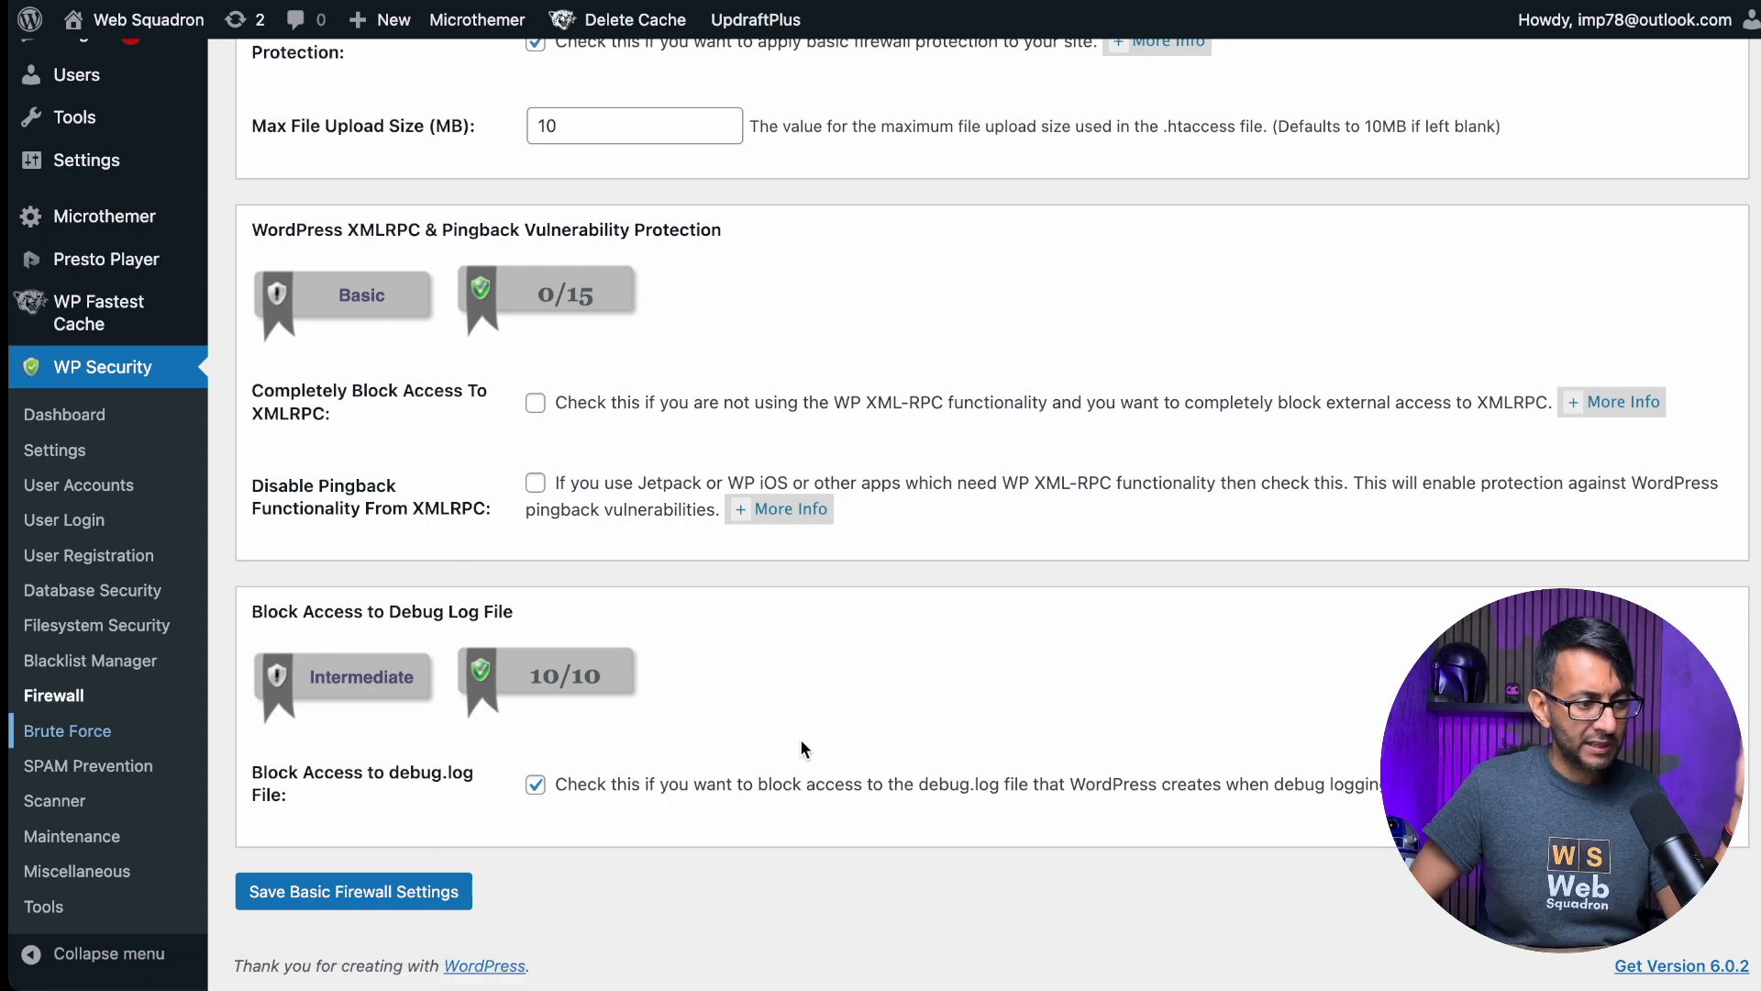
{"action": "scroll", "coordinate": [906, 769], "scroll_direction": "down", "scroll_amount": 3}
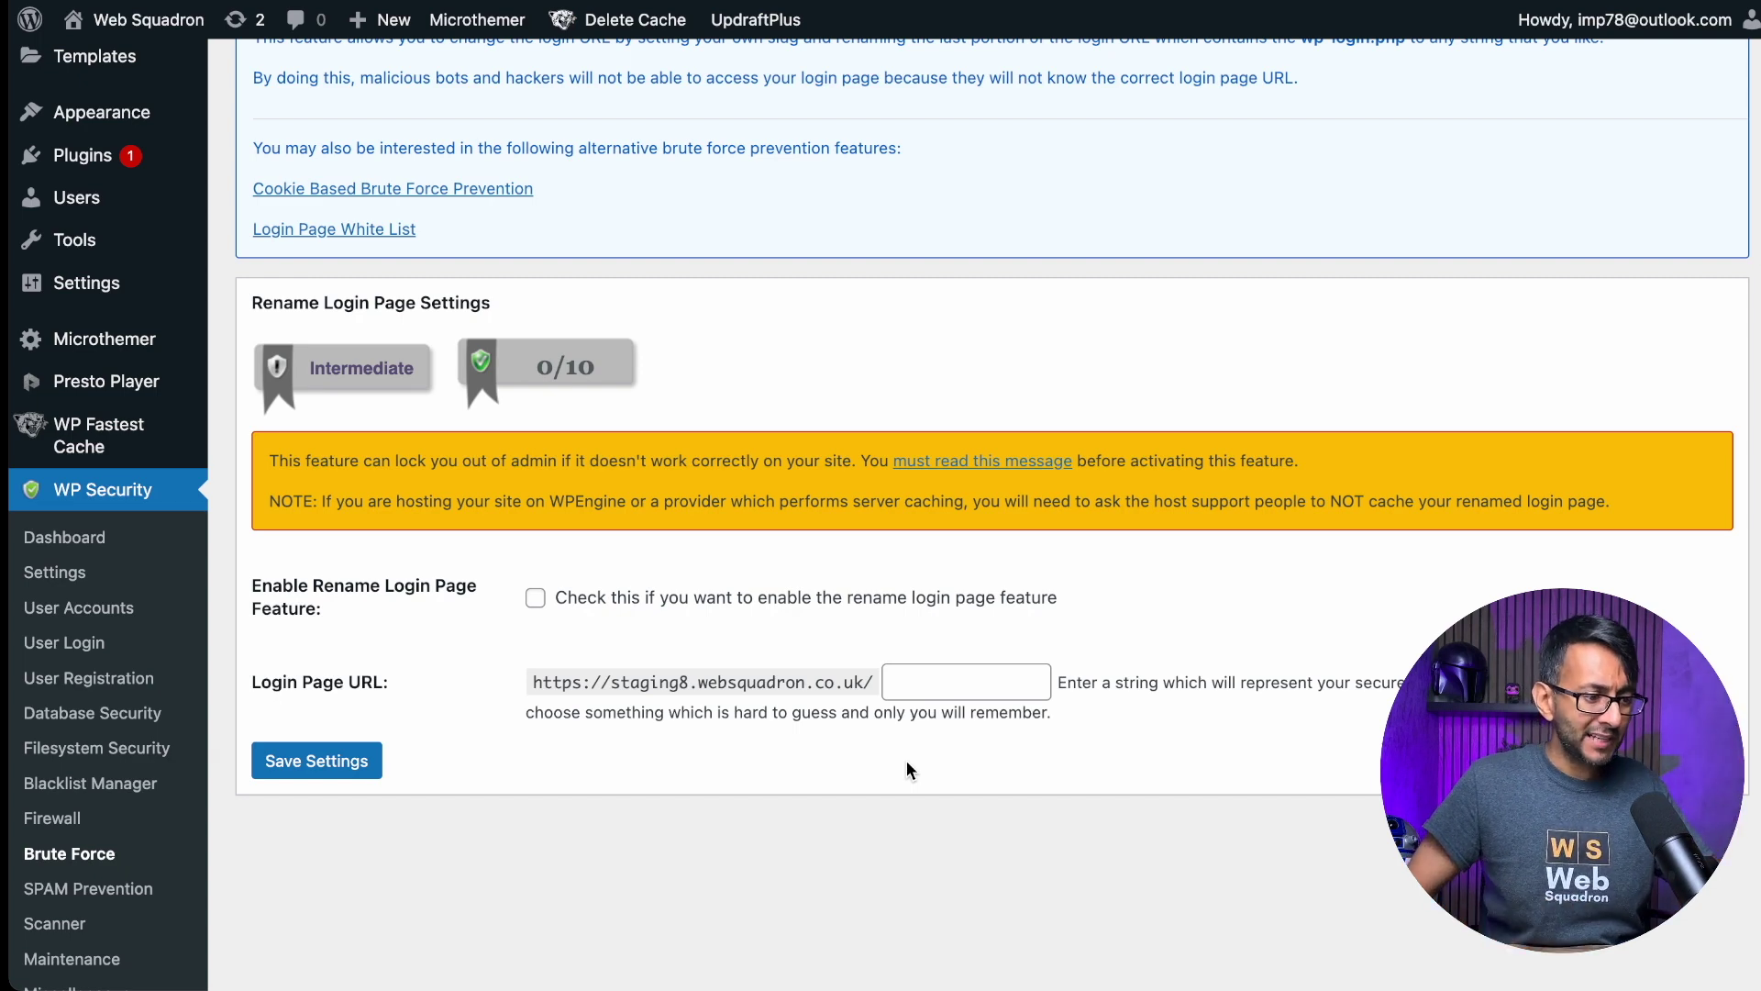
{"action": "left_click", "coordinate": [633, 610]}
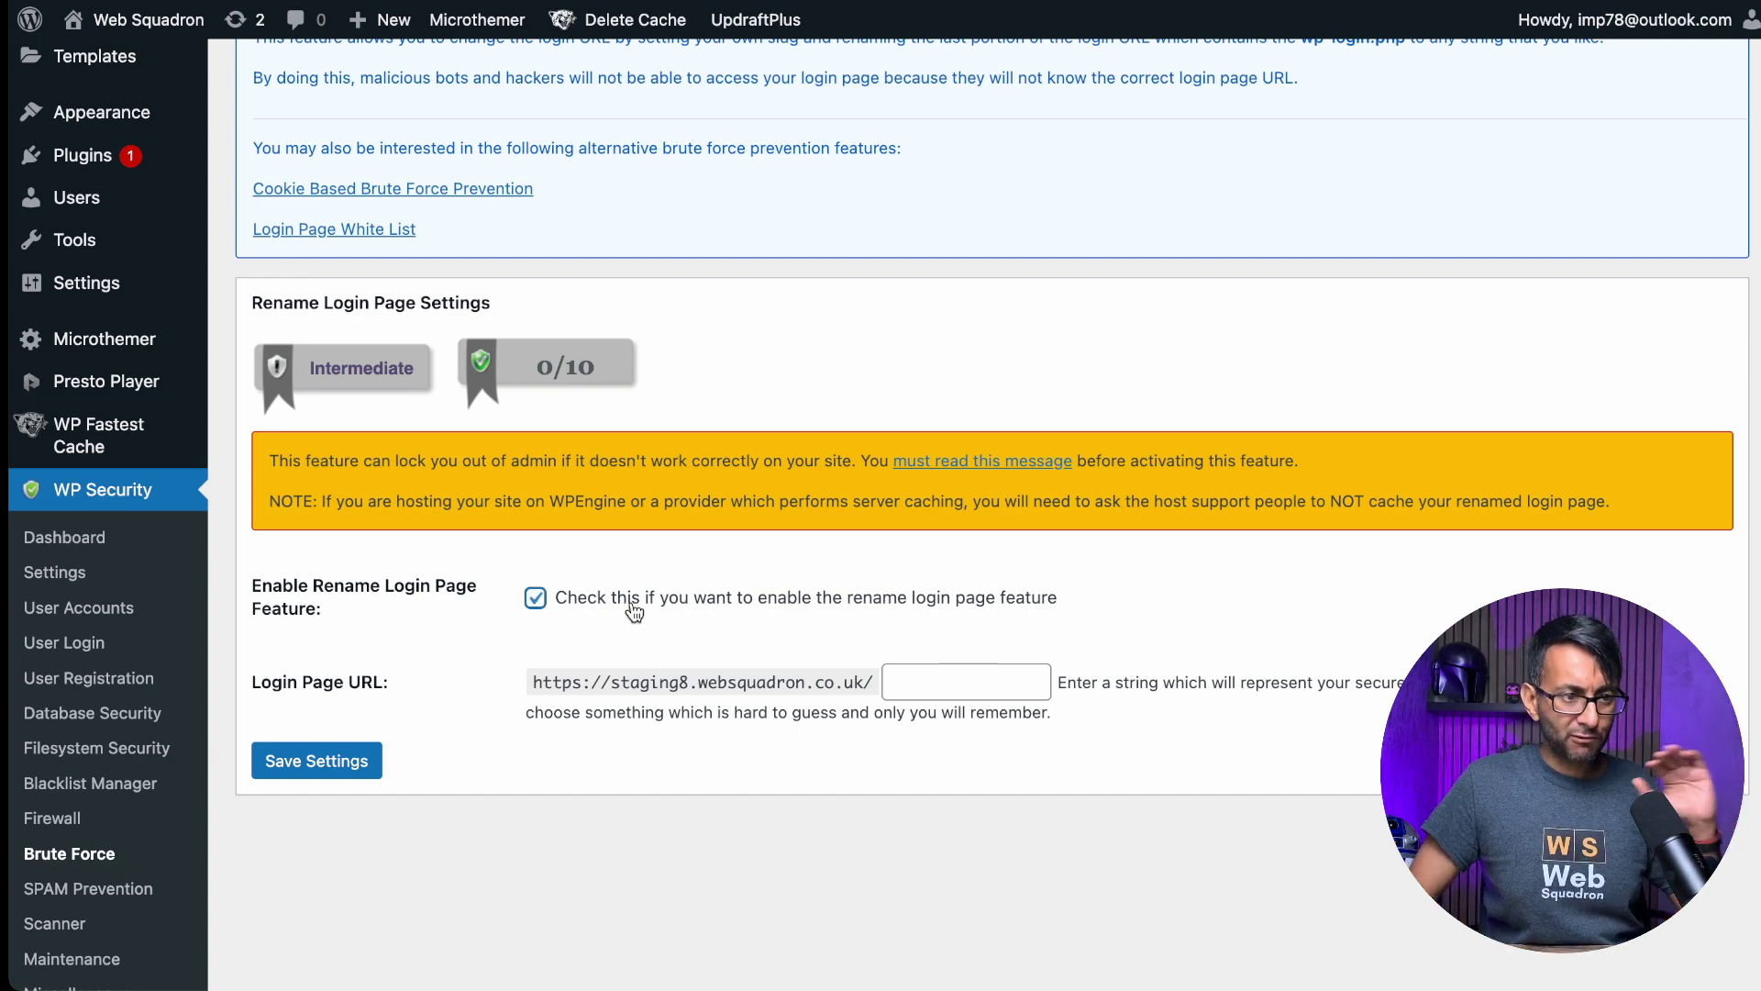
{"action": "left_click", "coordinate": [981, 684]}
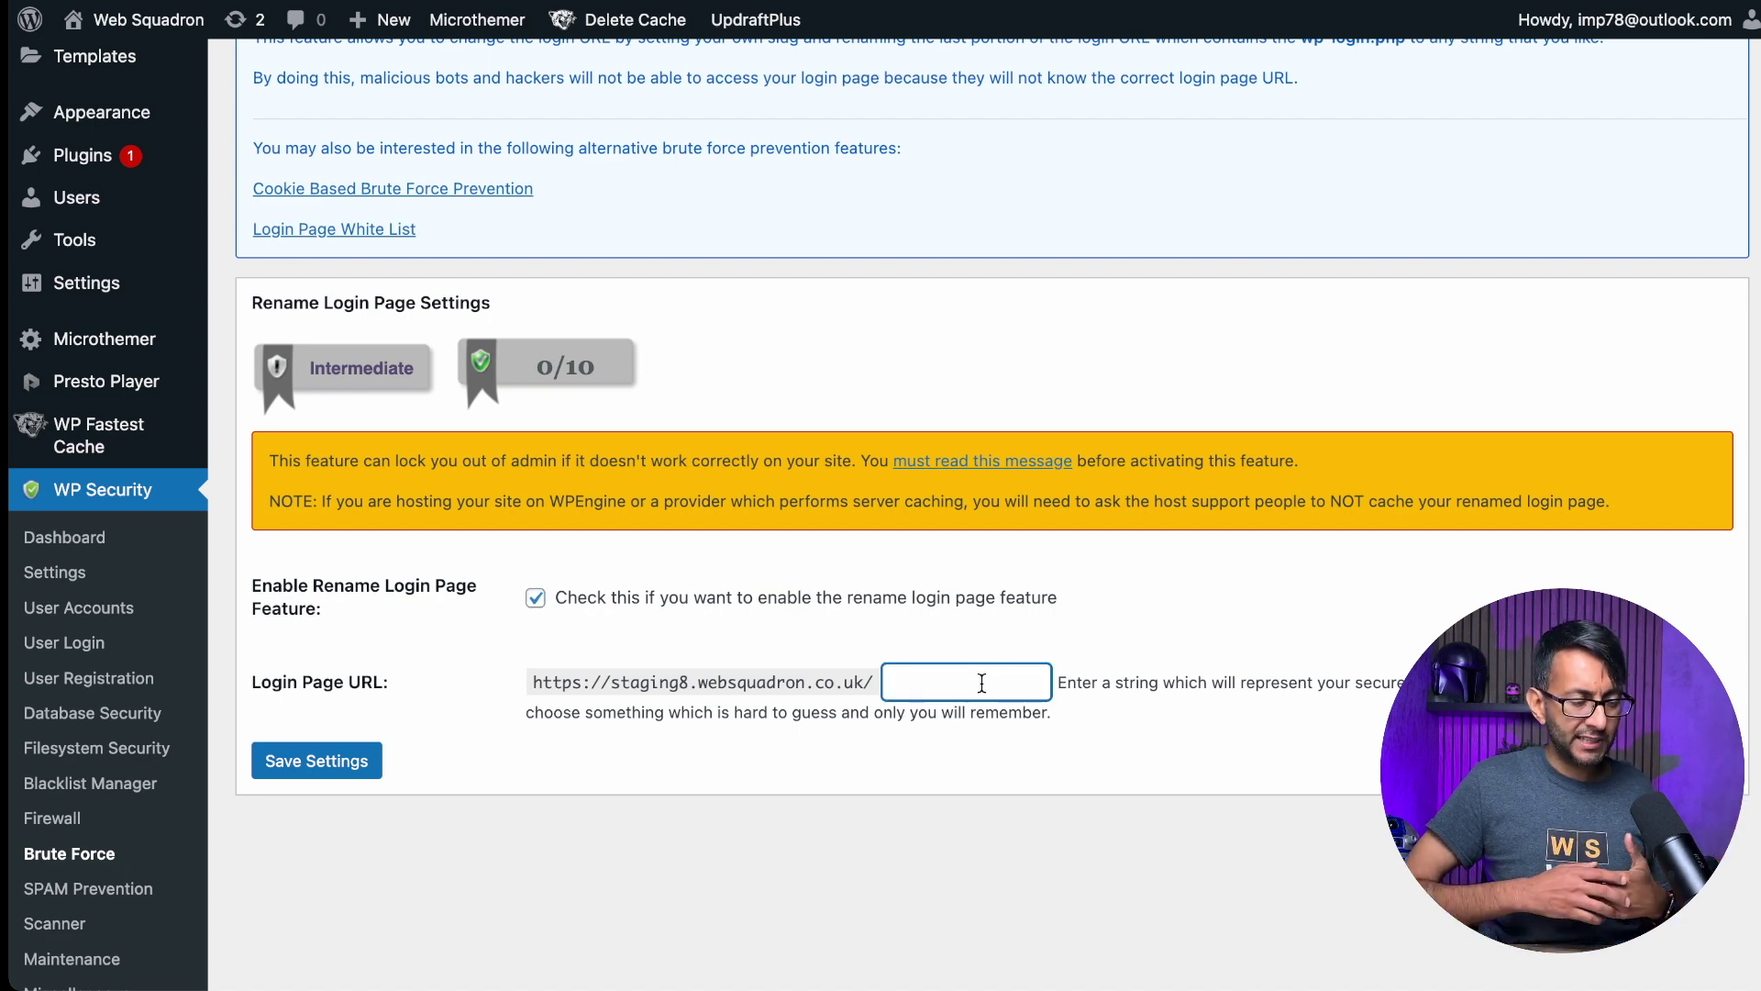
{"action": "key", "text": "BackSpace"}
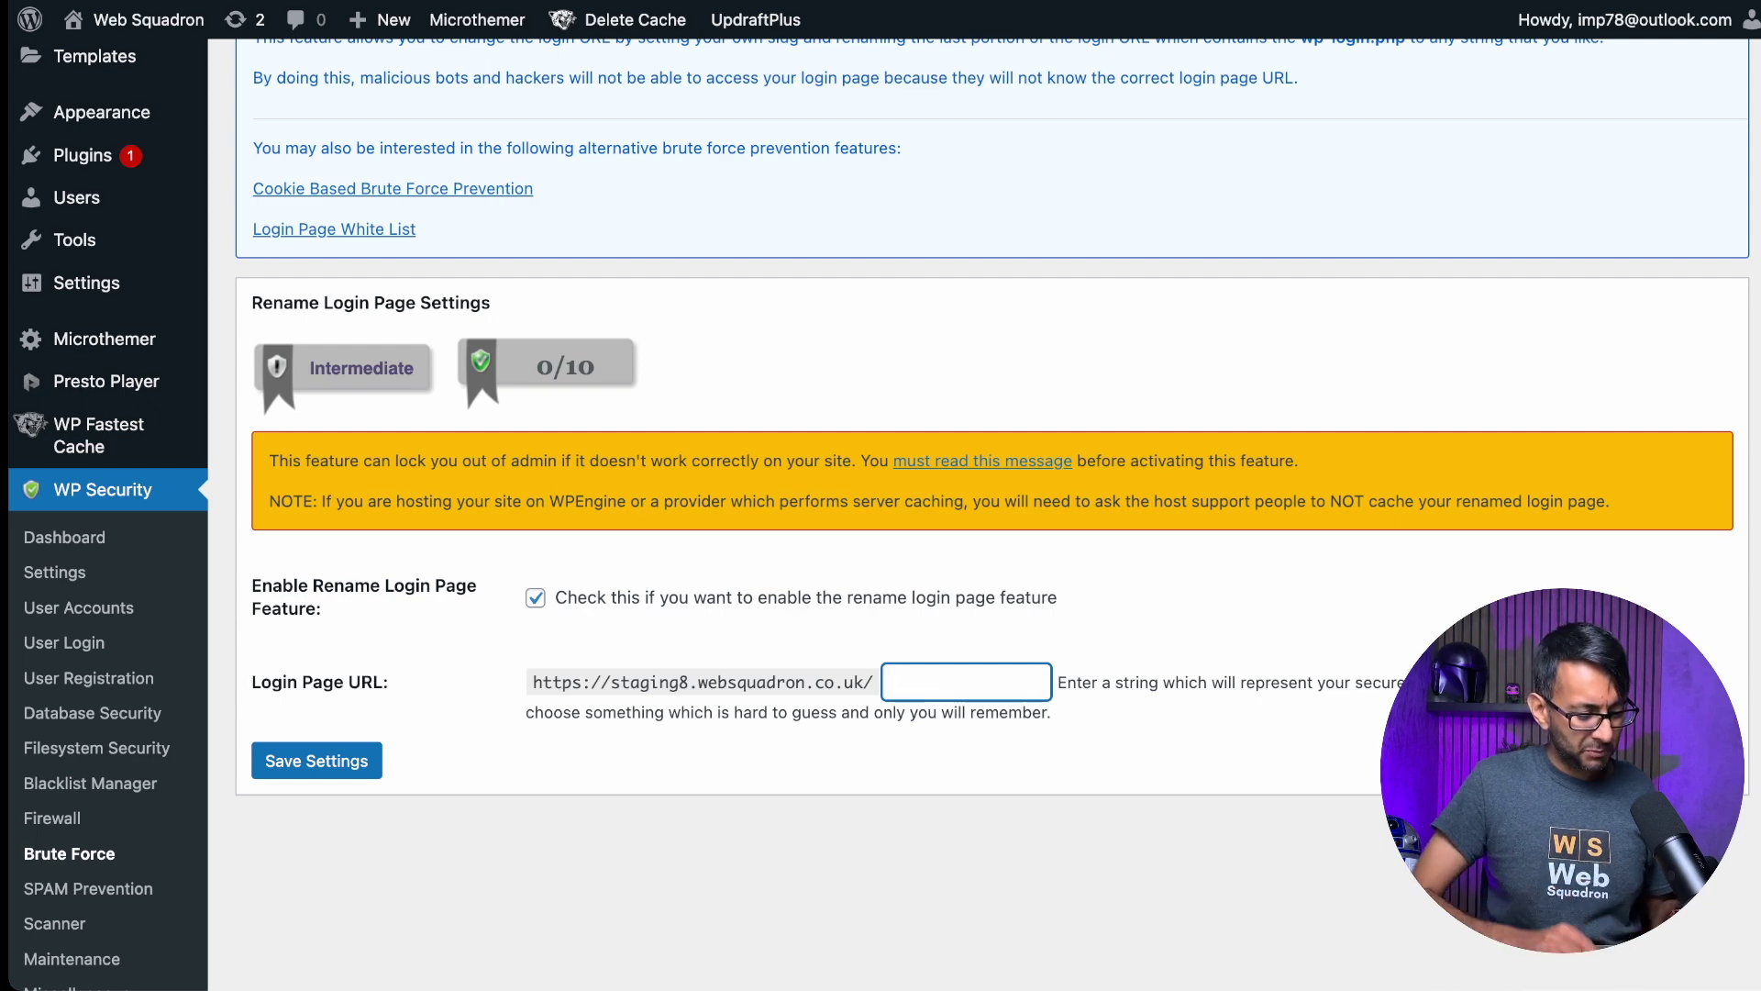
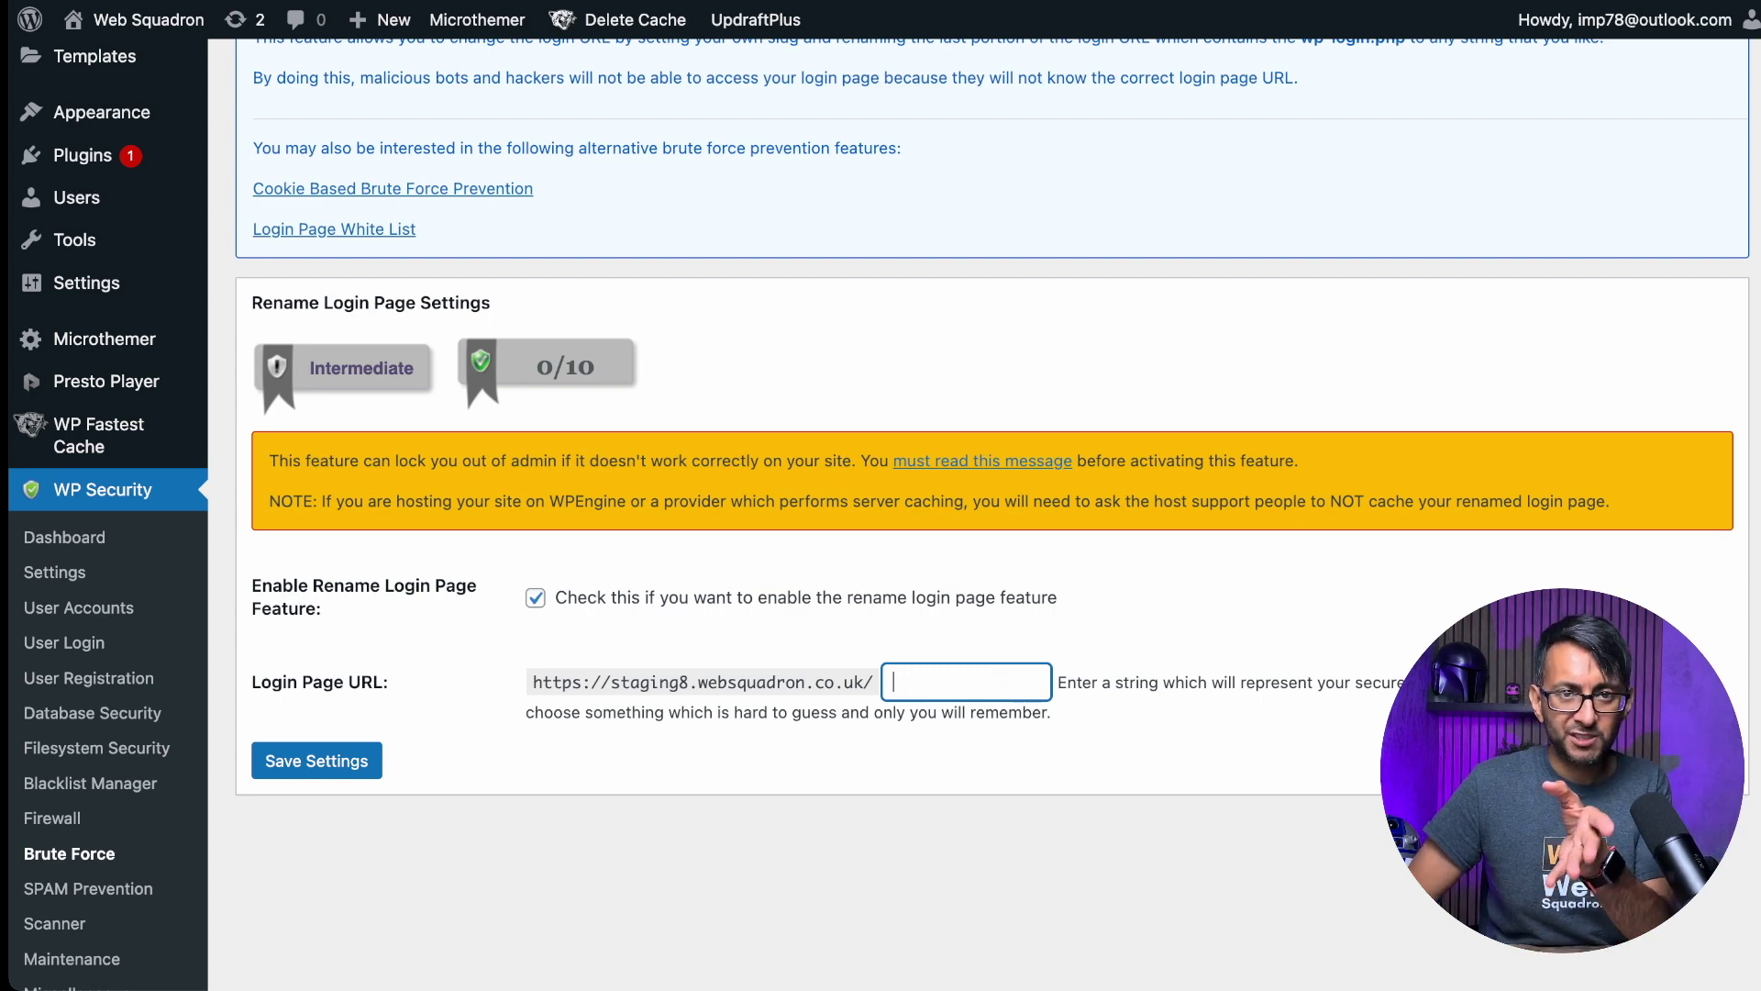
{"action": "left_click", "coordinate": [537, 601]}
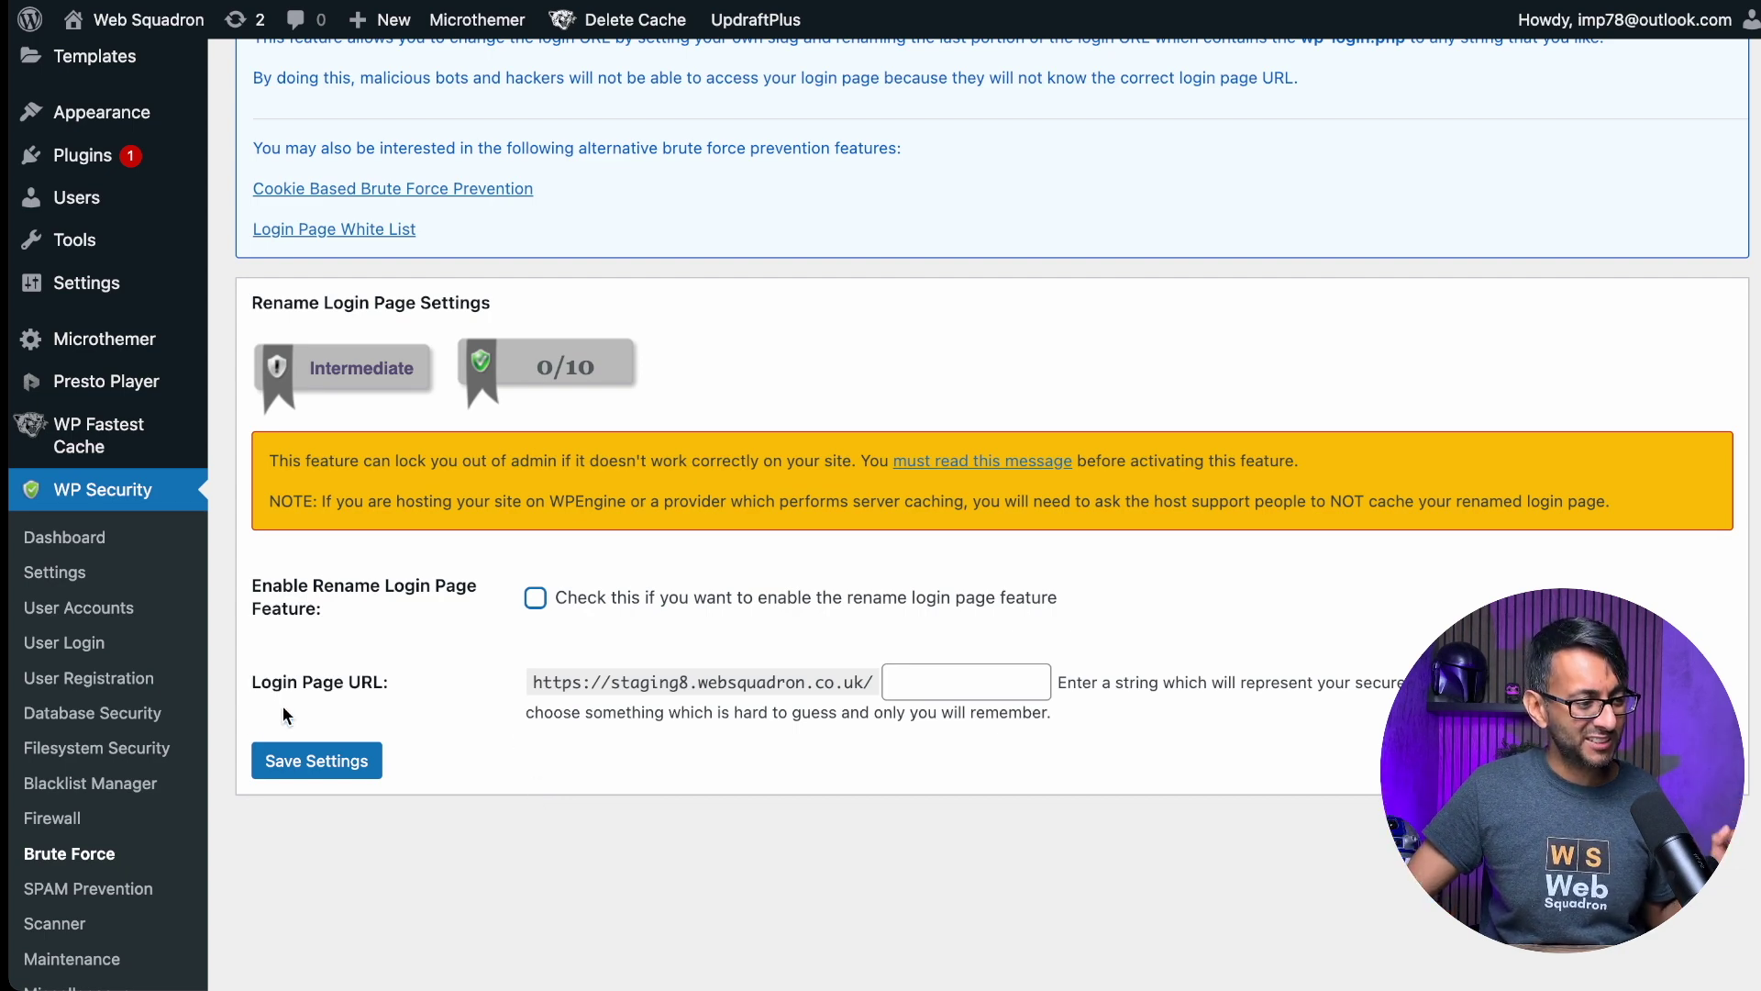
Enable spambot comment blocking, trash spam comments after 3 days, and save the settings
{"action": "left_click", "coordinate": [134, 895]}
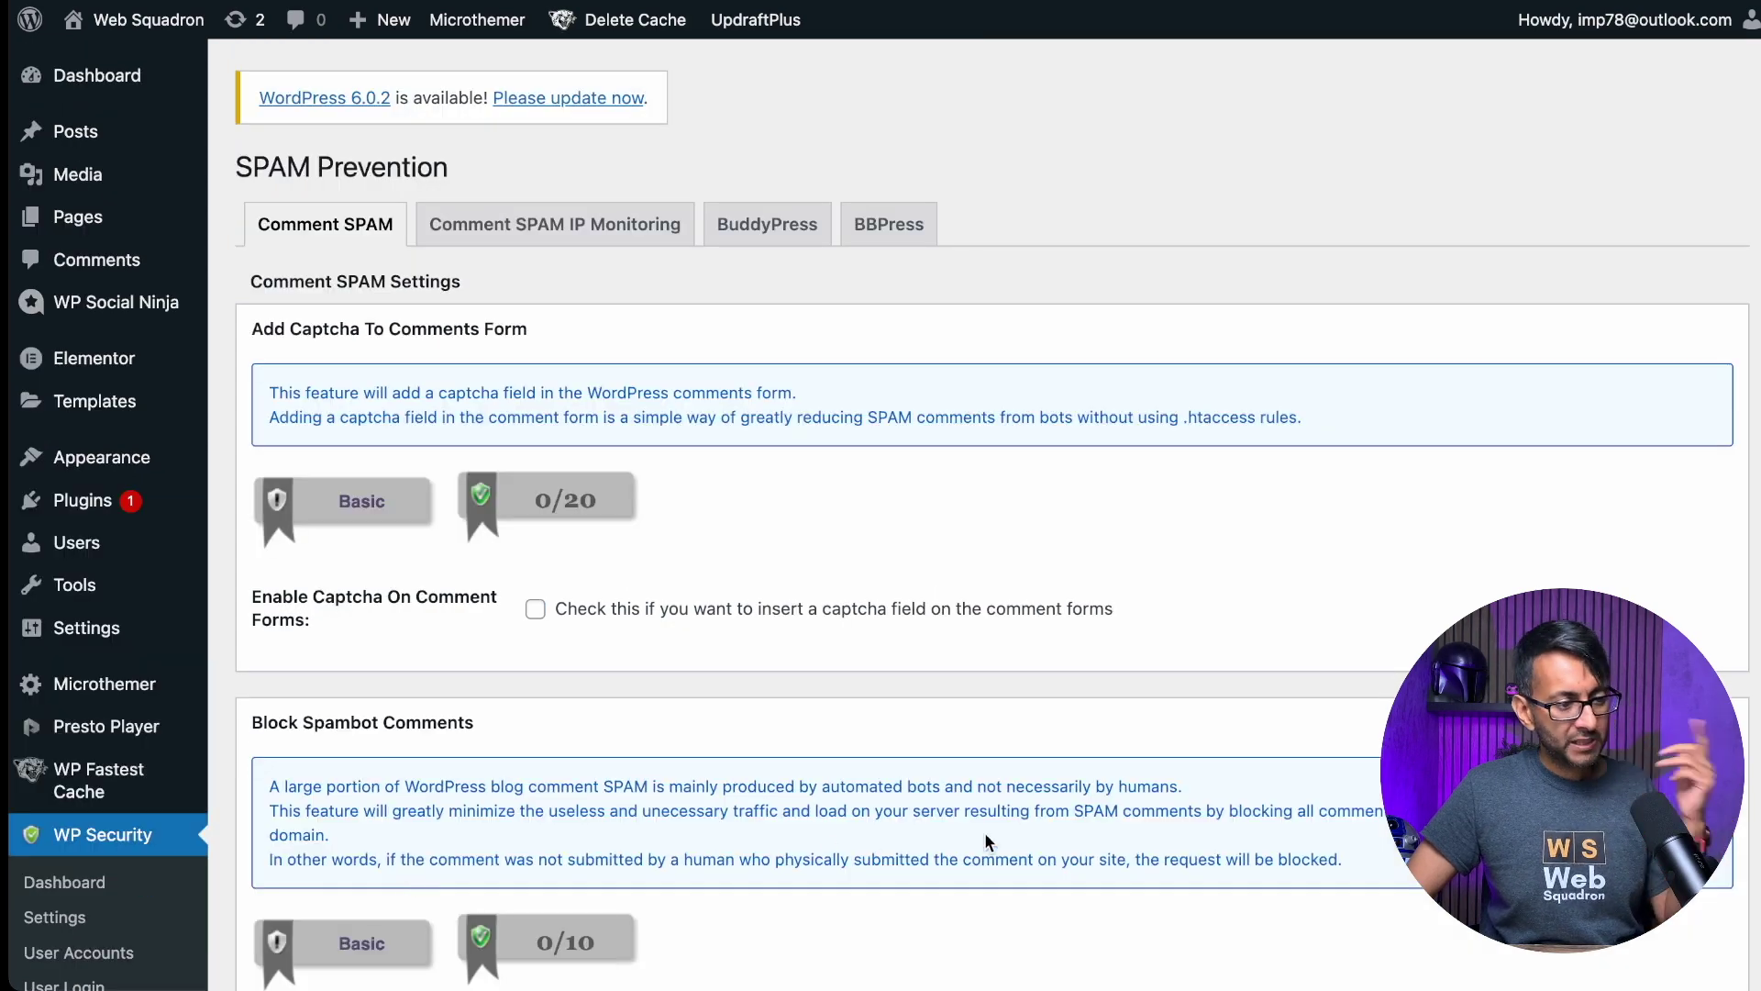
{"action": "scroll", "coordinate": [990, 833], "scroll_direction": "down", "scroll_amount": 5}
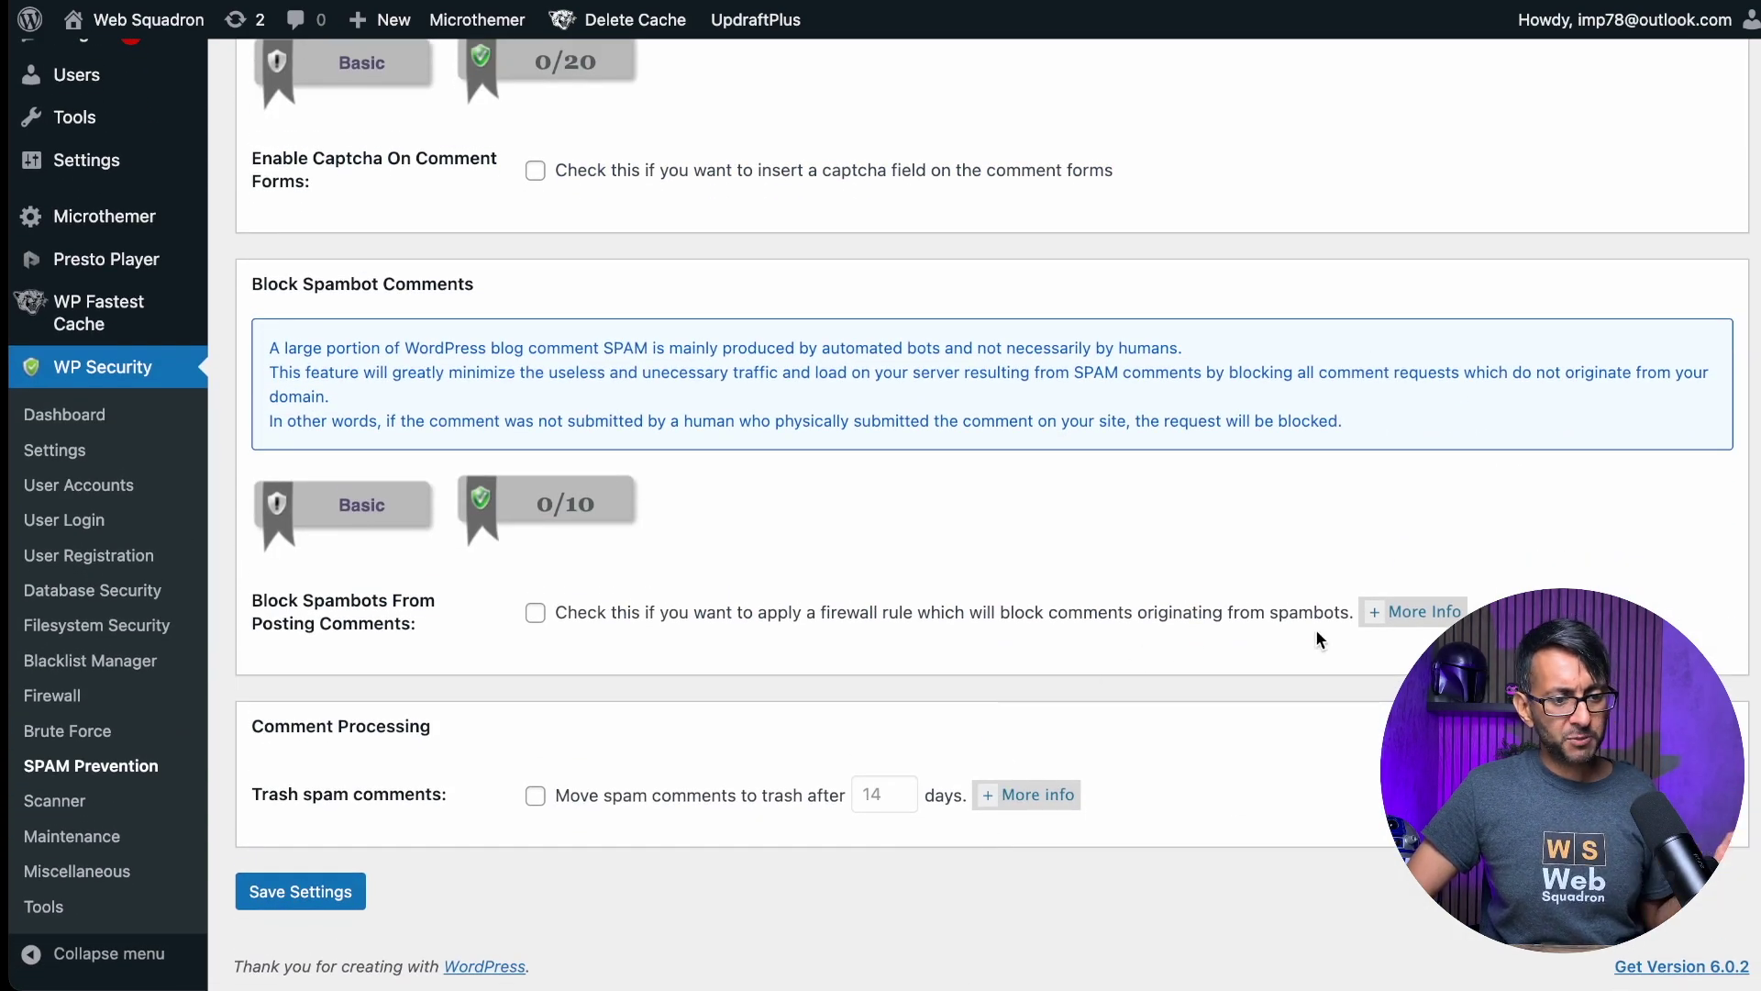
{"action": "left_click", "coordinate": [1413, 611]}
{"action": "scroll", "coordinate": [1413, 611], "scroll_direction": "down", "scroll_amount": 1}
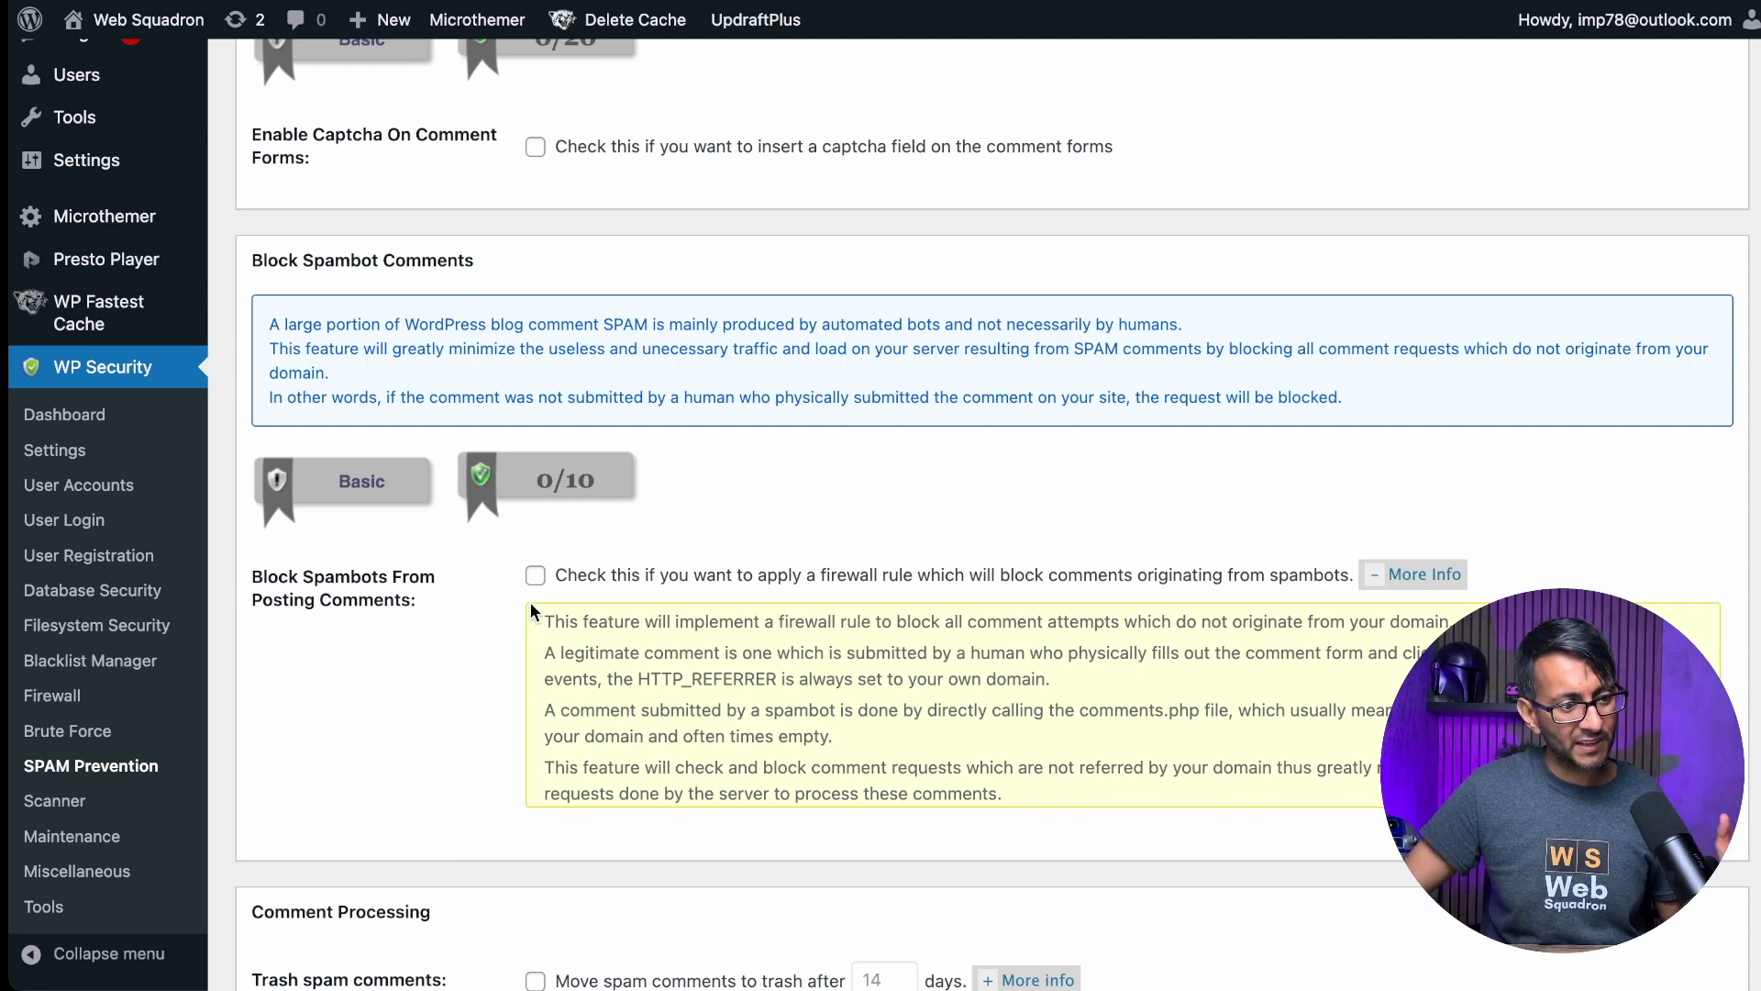
{"action": "left_click", "coordinate": [535, 575]}
{"action": "scroll", "coordinate": [770, 605], "scroll_direction": "down", "scroll_amount": 2}
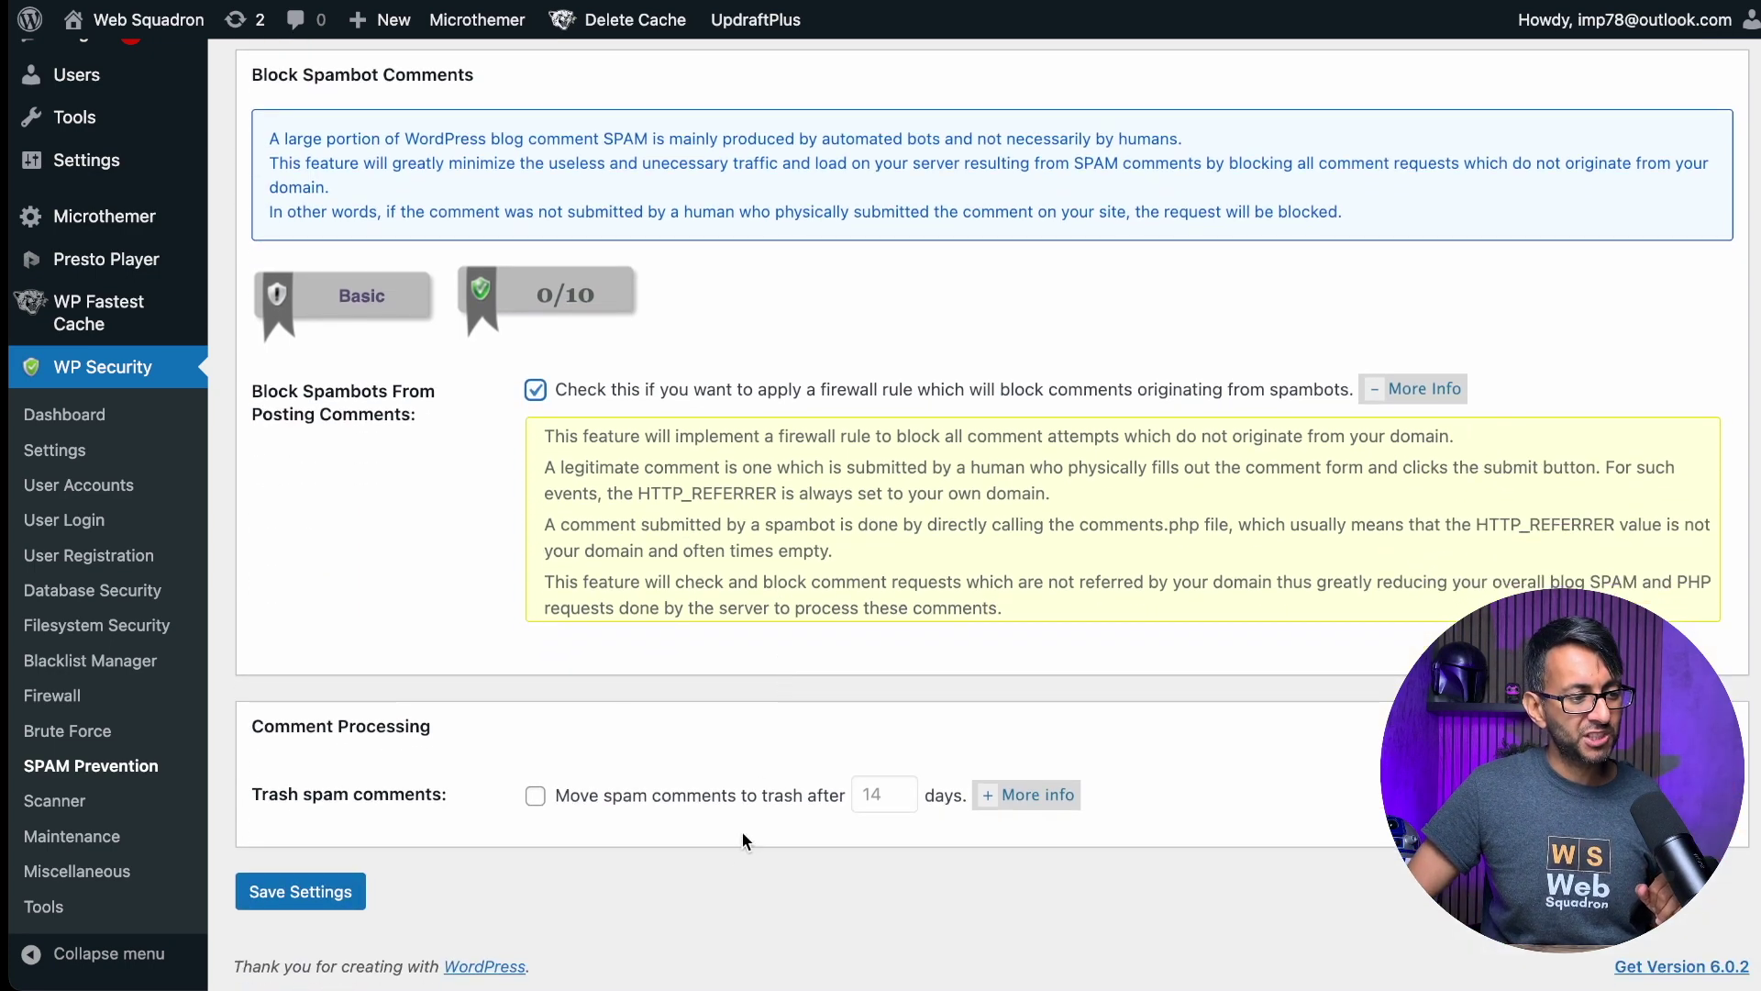
{"action": "left_click", "coordinate": [533, 796]}
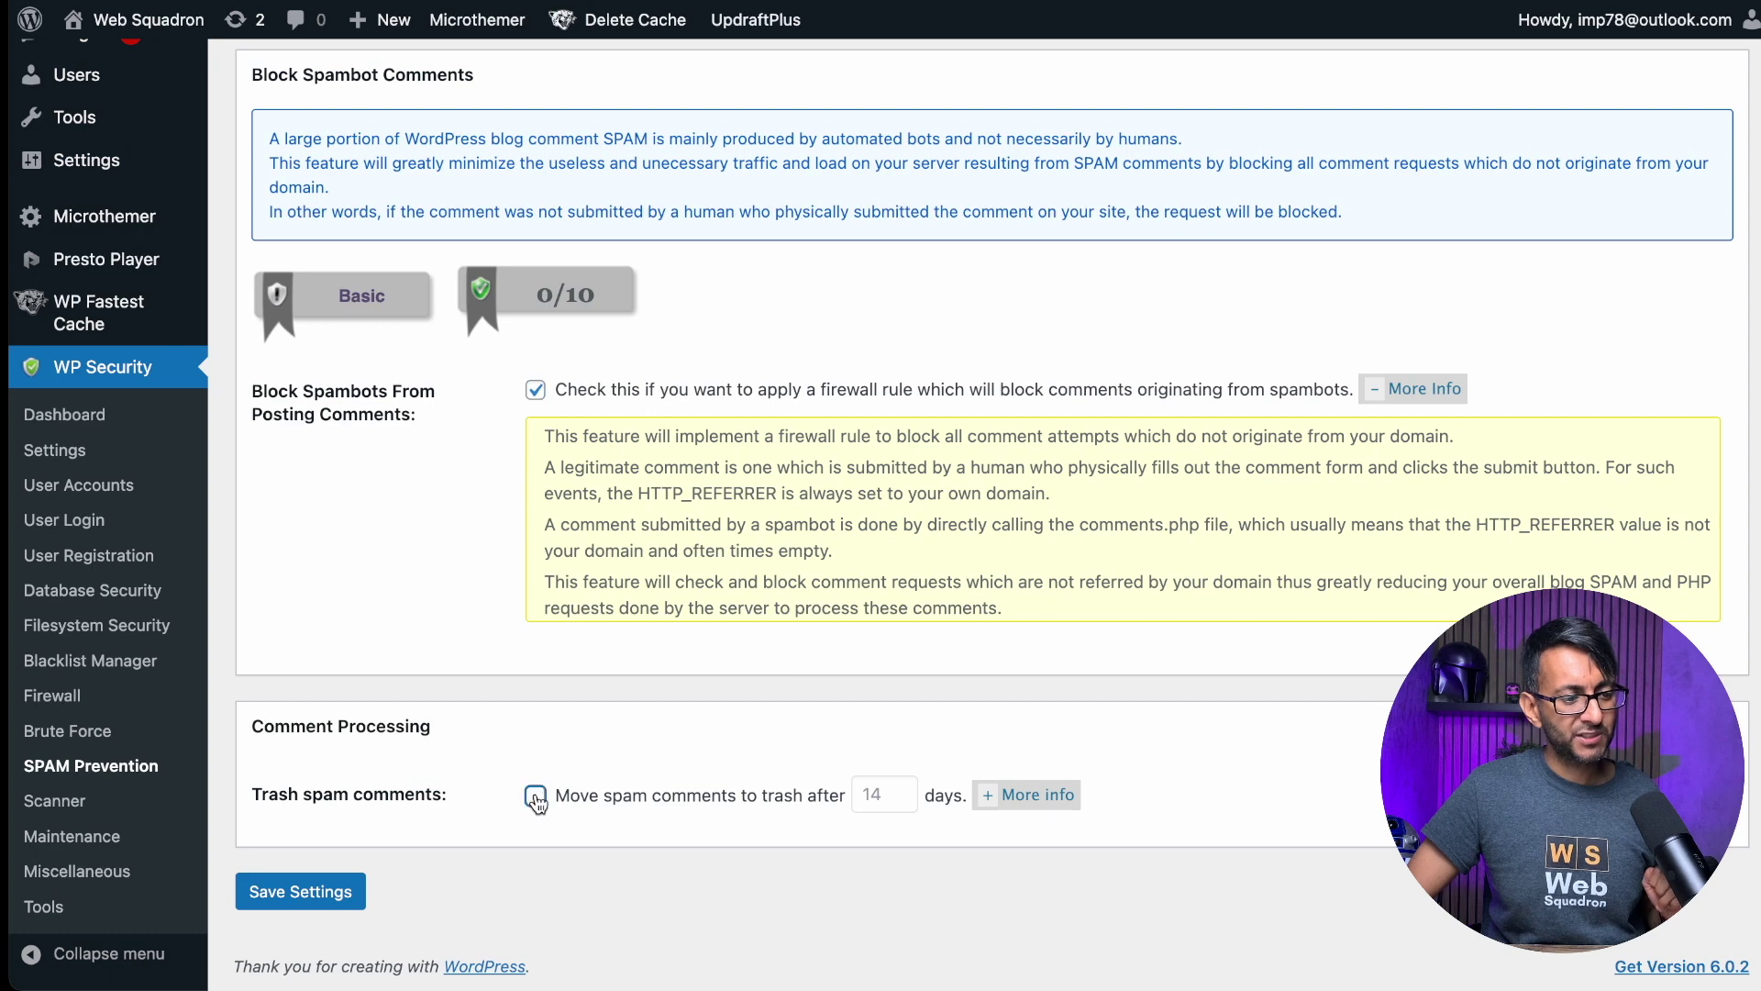
{"action": "double_click", "coordinate": [871, 795]}
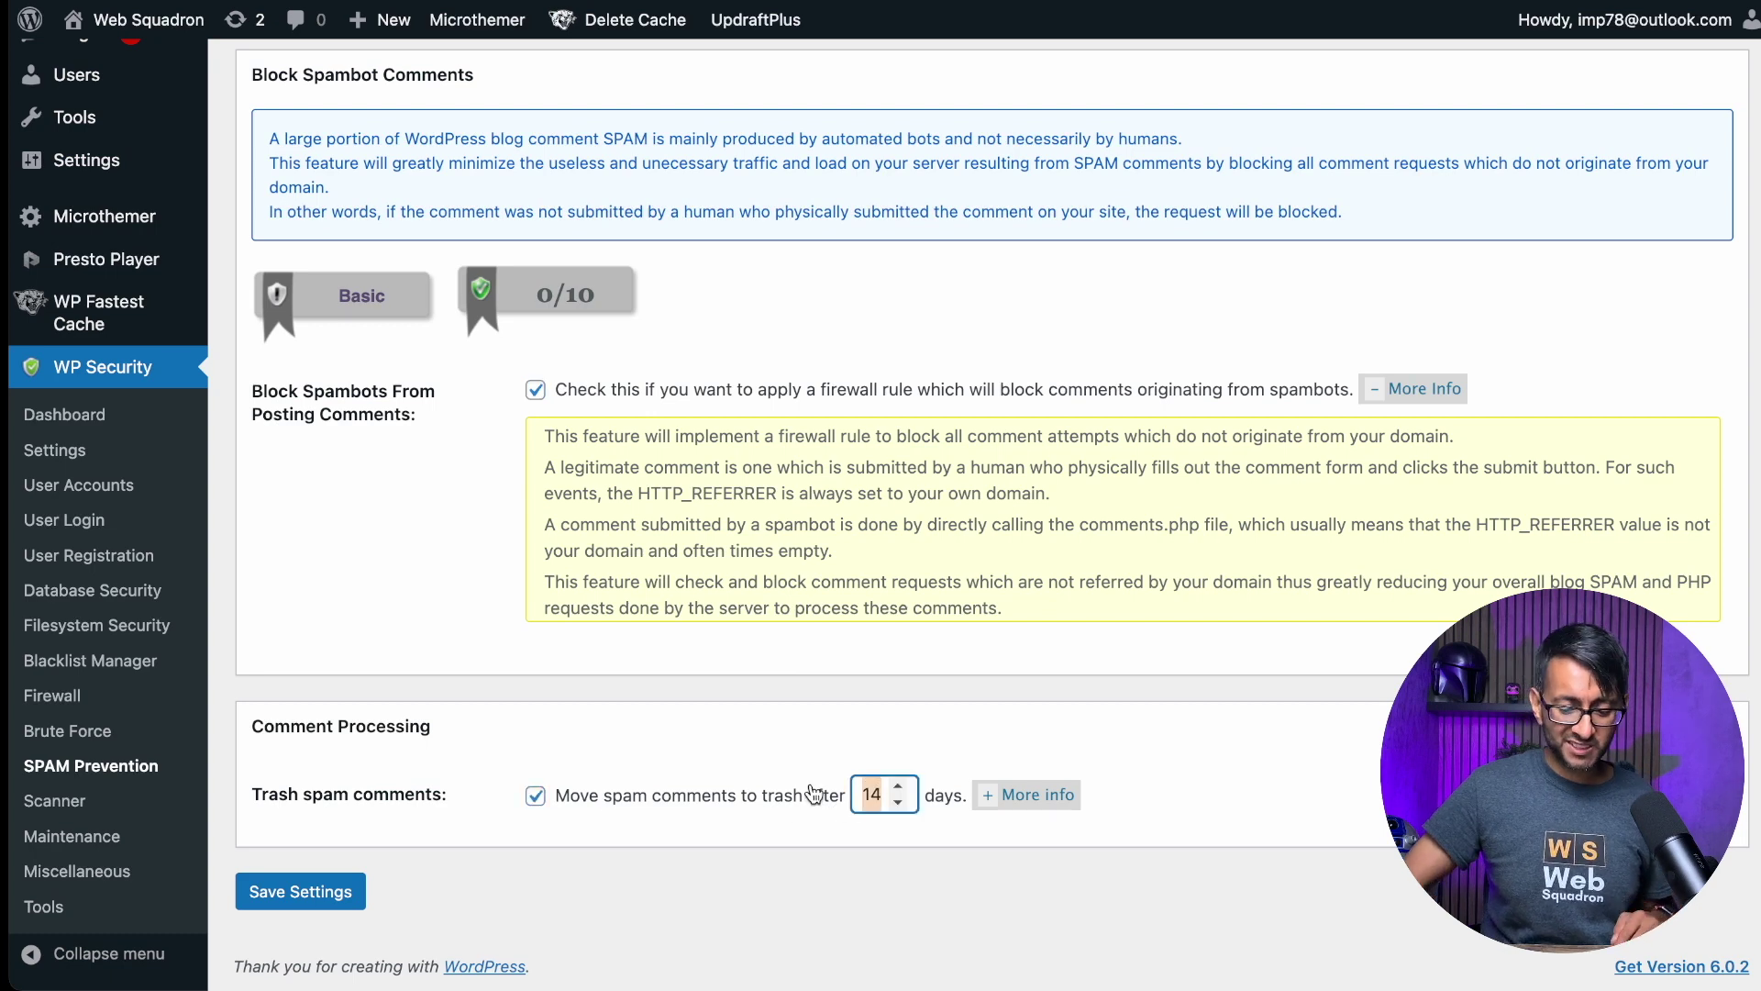
{"action": "type", "text": "3"}
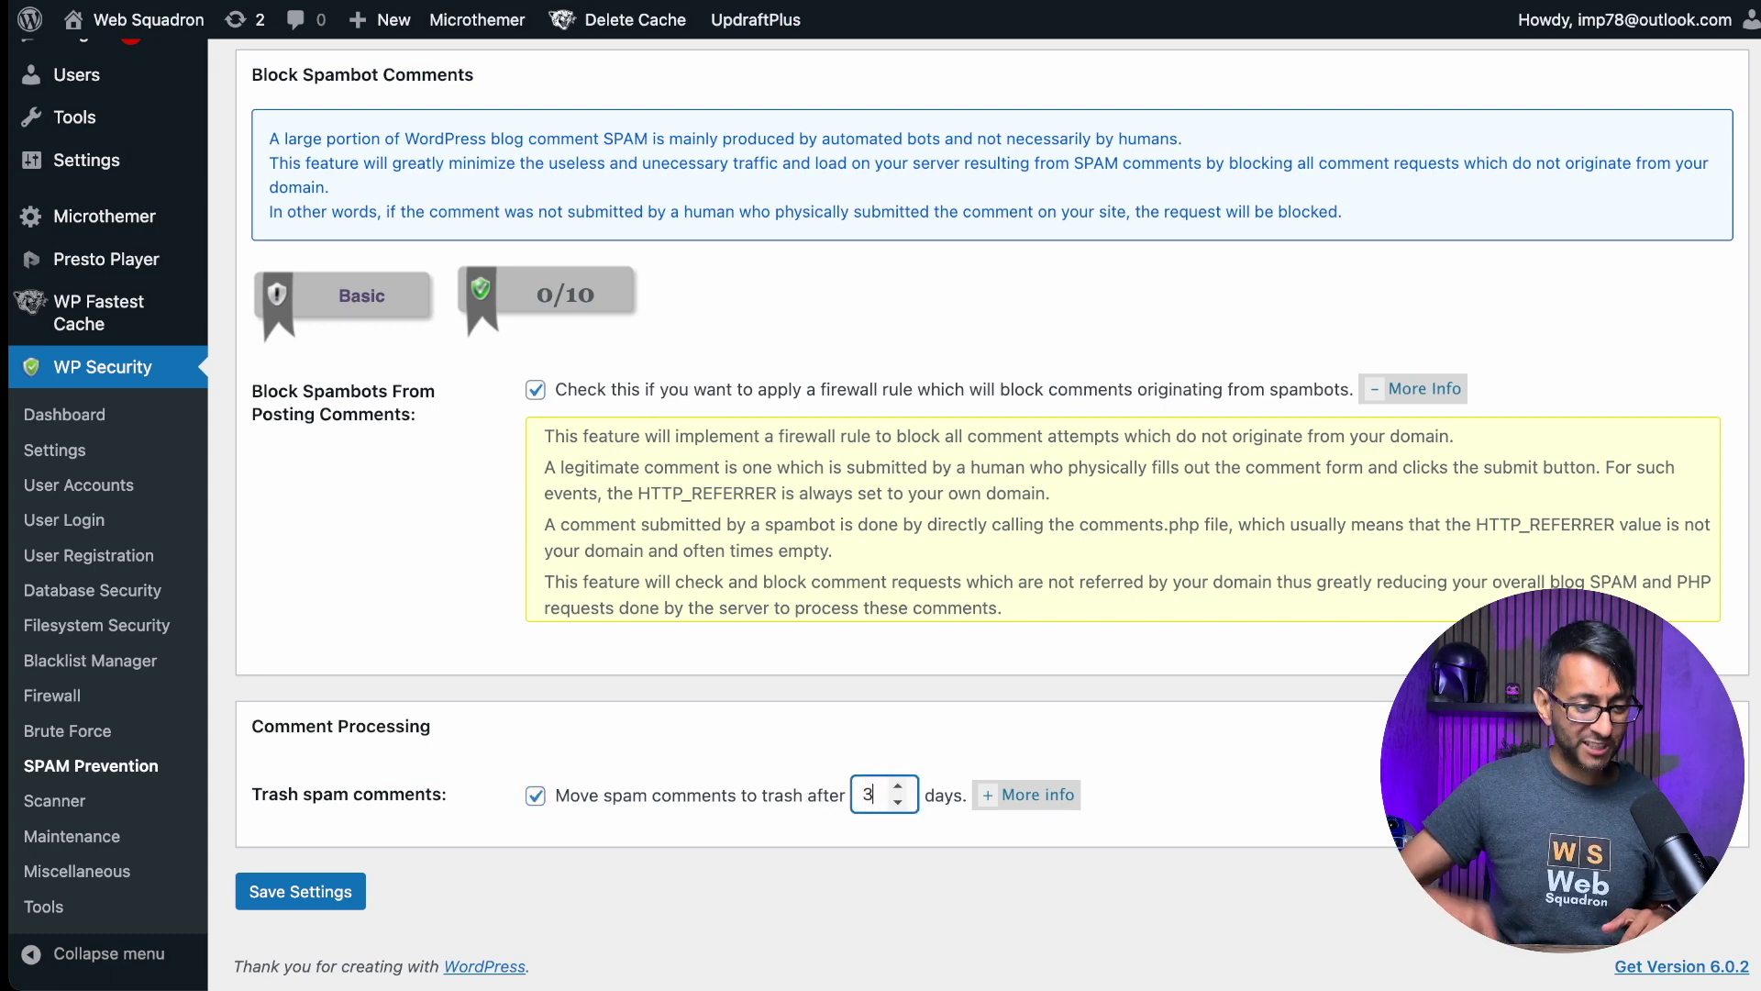
{"action": "left_click", "coordinate": [339, 893]}
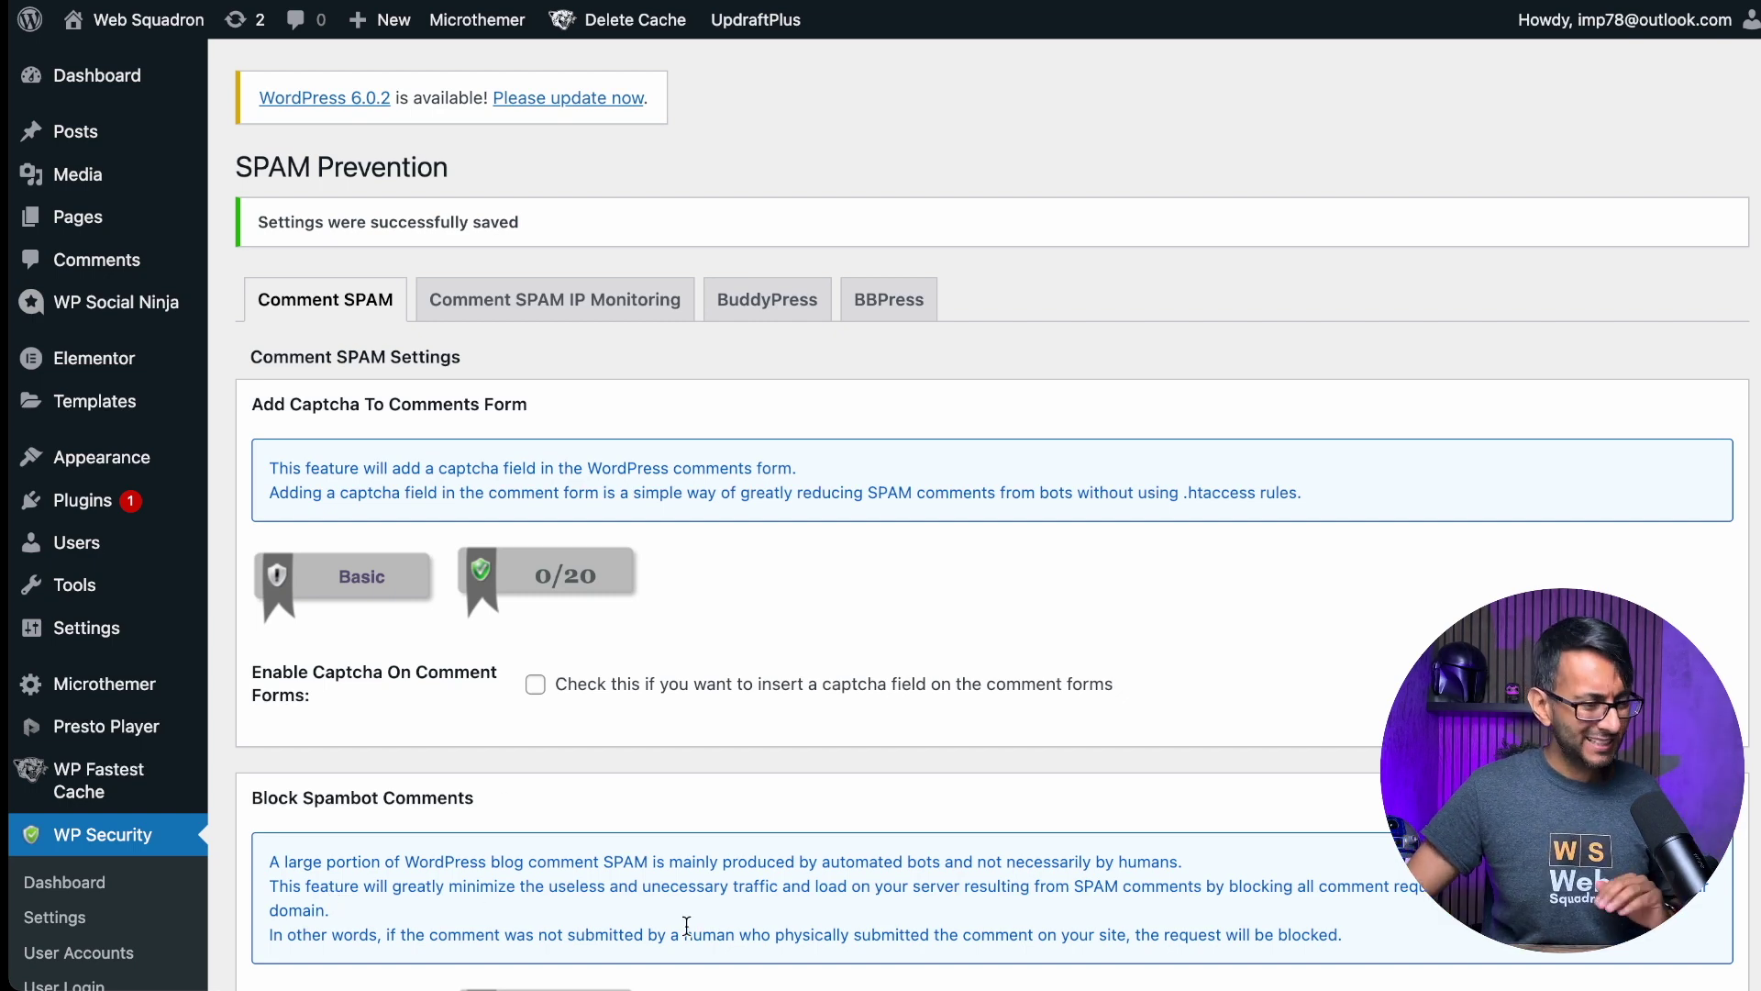
Go to the Scanner page, where automated file-change scanning is off at 0/20
{"action": "scroll", "coordinate": [695, 840], "scroll_direction": "down", "scroll_amount": 5}
{"action": "scroll", "coordinate": [631, 843], "scroll_direction": "down", "scroll_amount": 4}
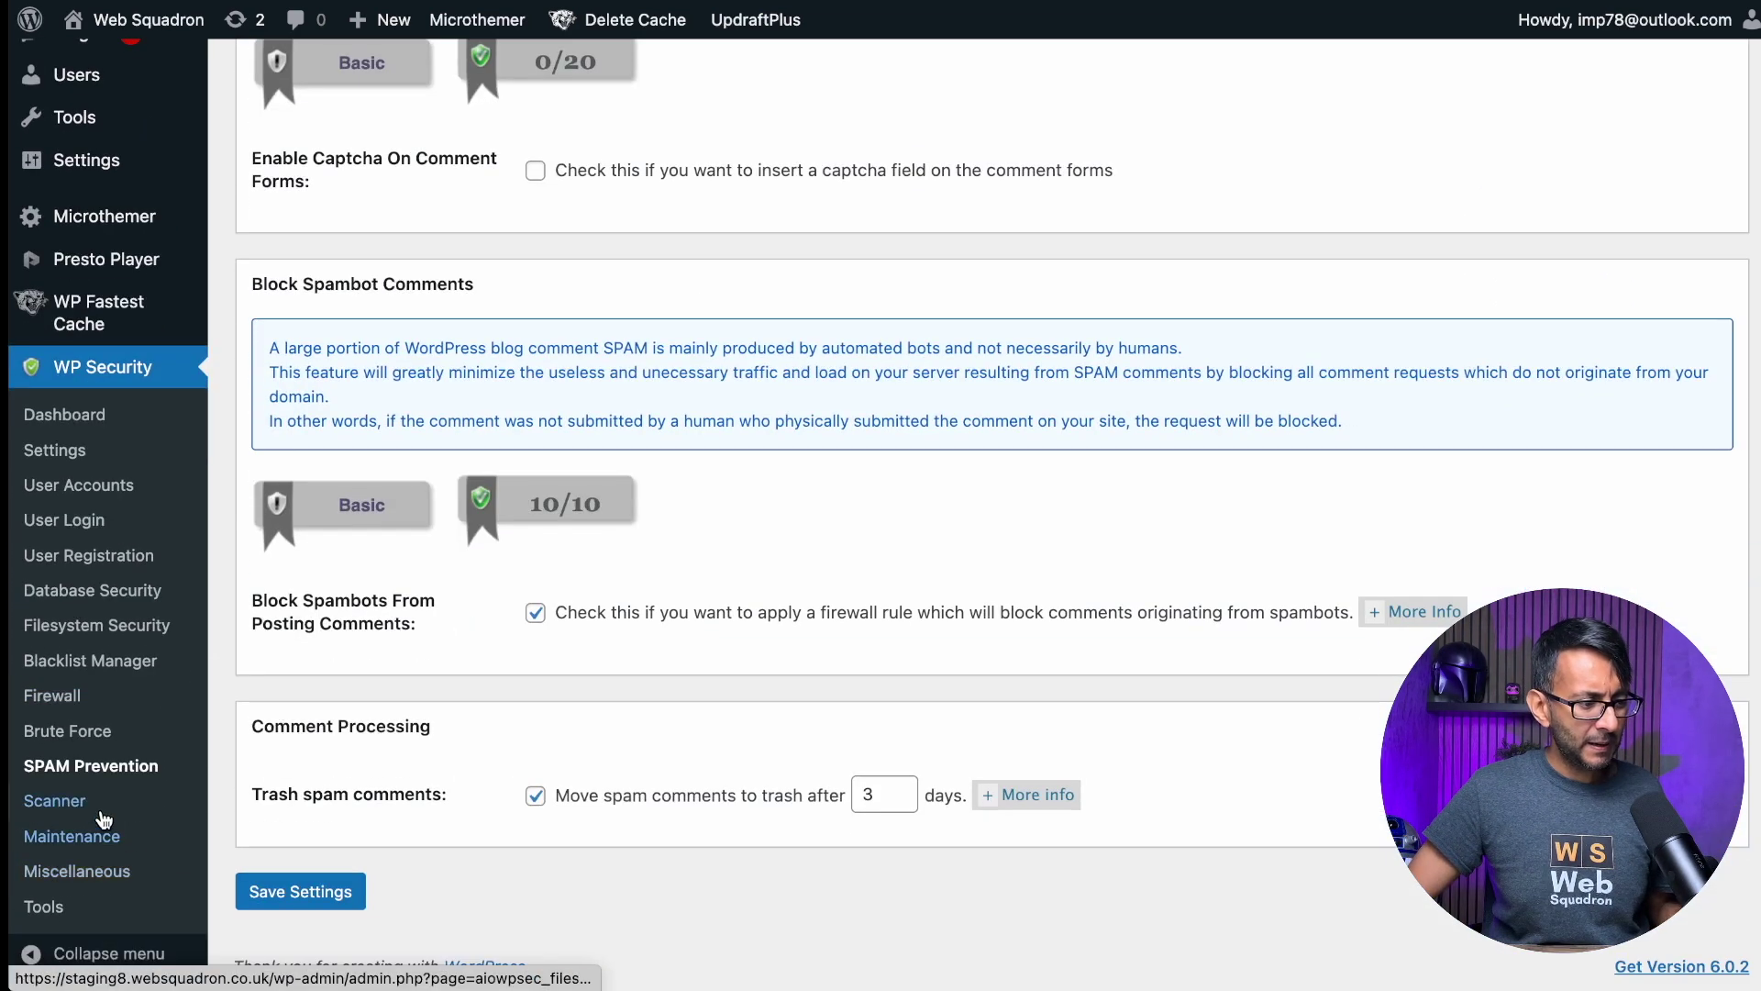
{"action": "left_click", "coordinate": [74, 801]}
Enable the automated file change detection scan with an interval of 1 day
{"action": "scroll", "coordinate": [826, 779], "scroll_direction": "down", "scroll_amount": 5}
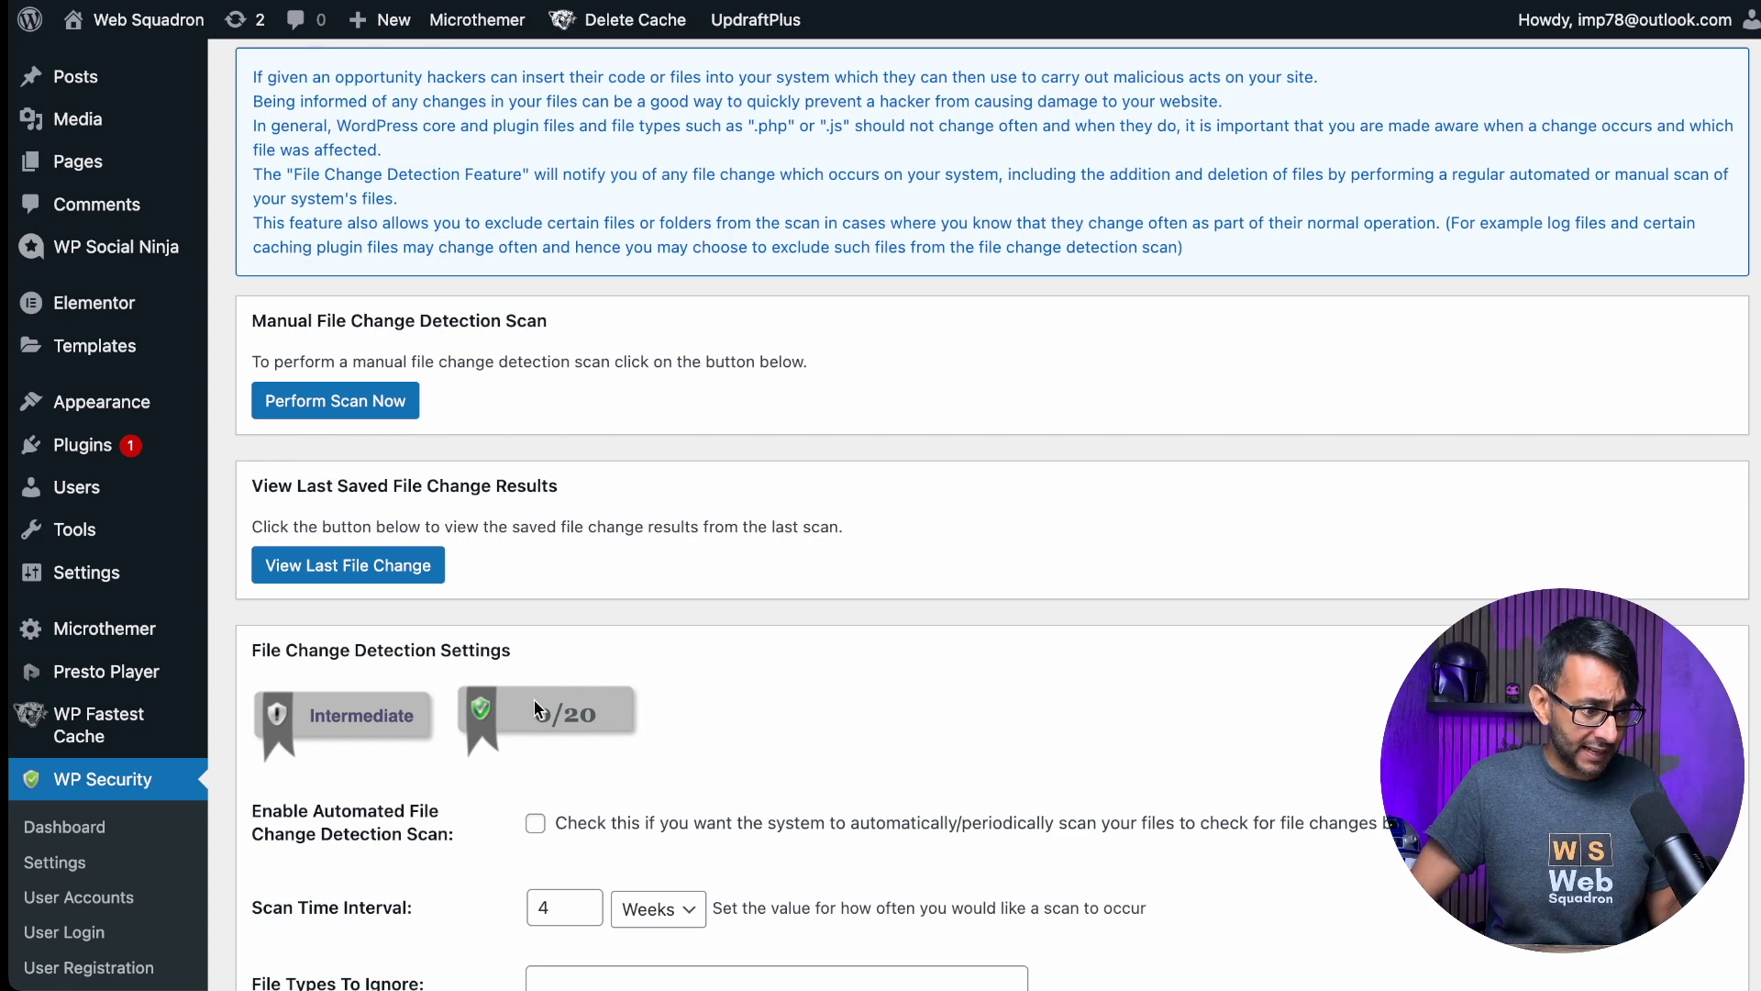
{"action": "left_click", "coordinate": [534, 820]}
{"action": "double_click", "coordinate": [551, 903]}
{"action": "type", "text": "1"}
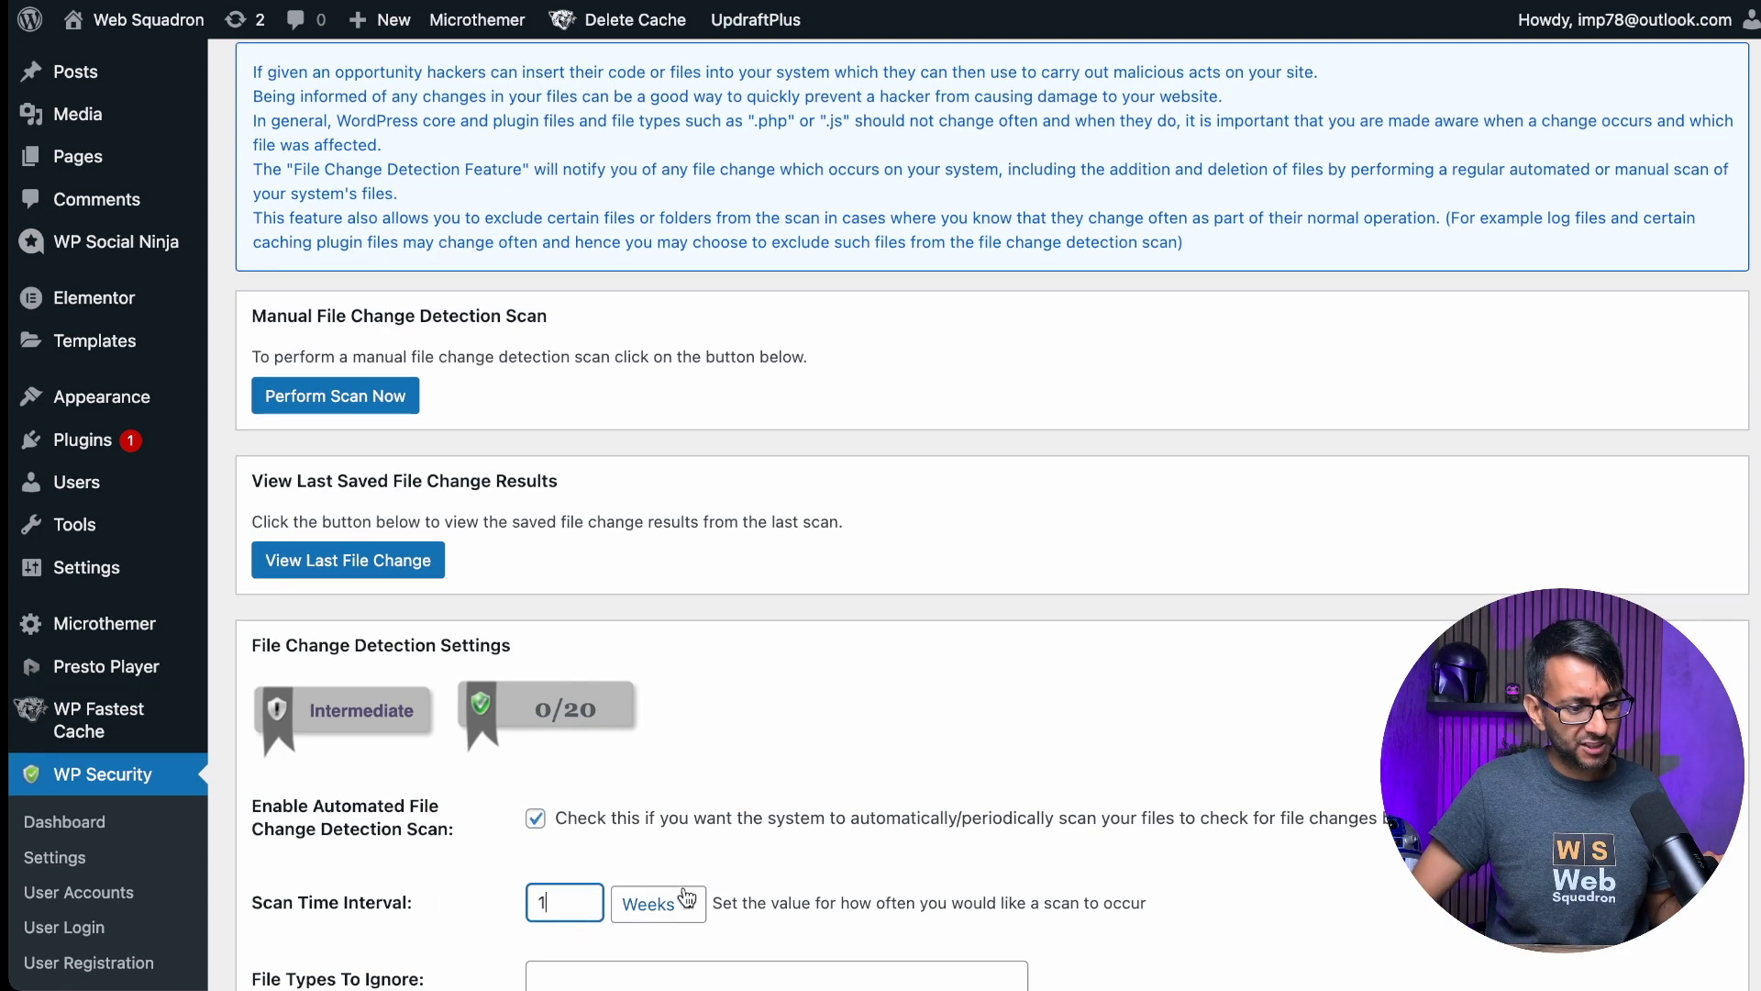
Expand the help on files and directories to ignore, then save the file change detection settings
{"action": "scroll", "coordinate": [813, 896], "scroll_direction": "down", "scroll_amount": 3}
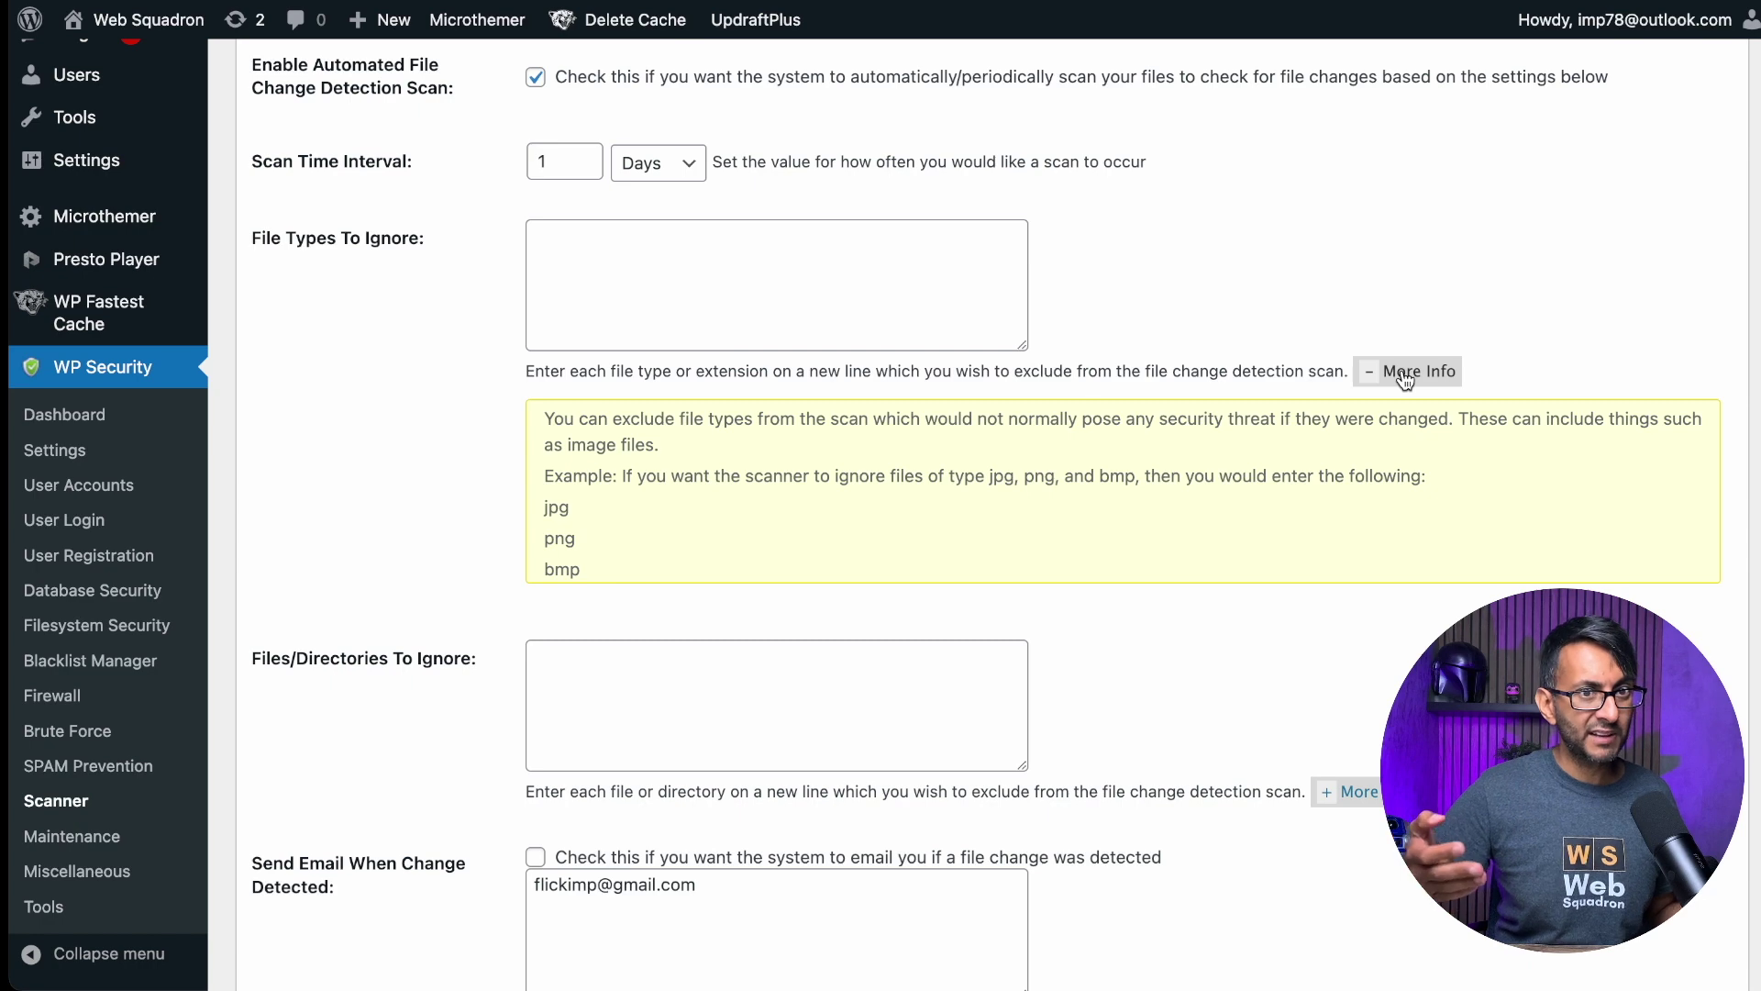
{"action": "left_click", "coordinate": [780, 711]}
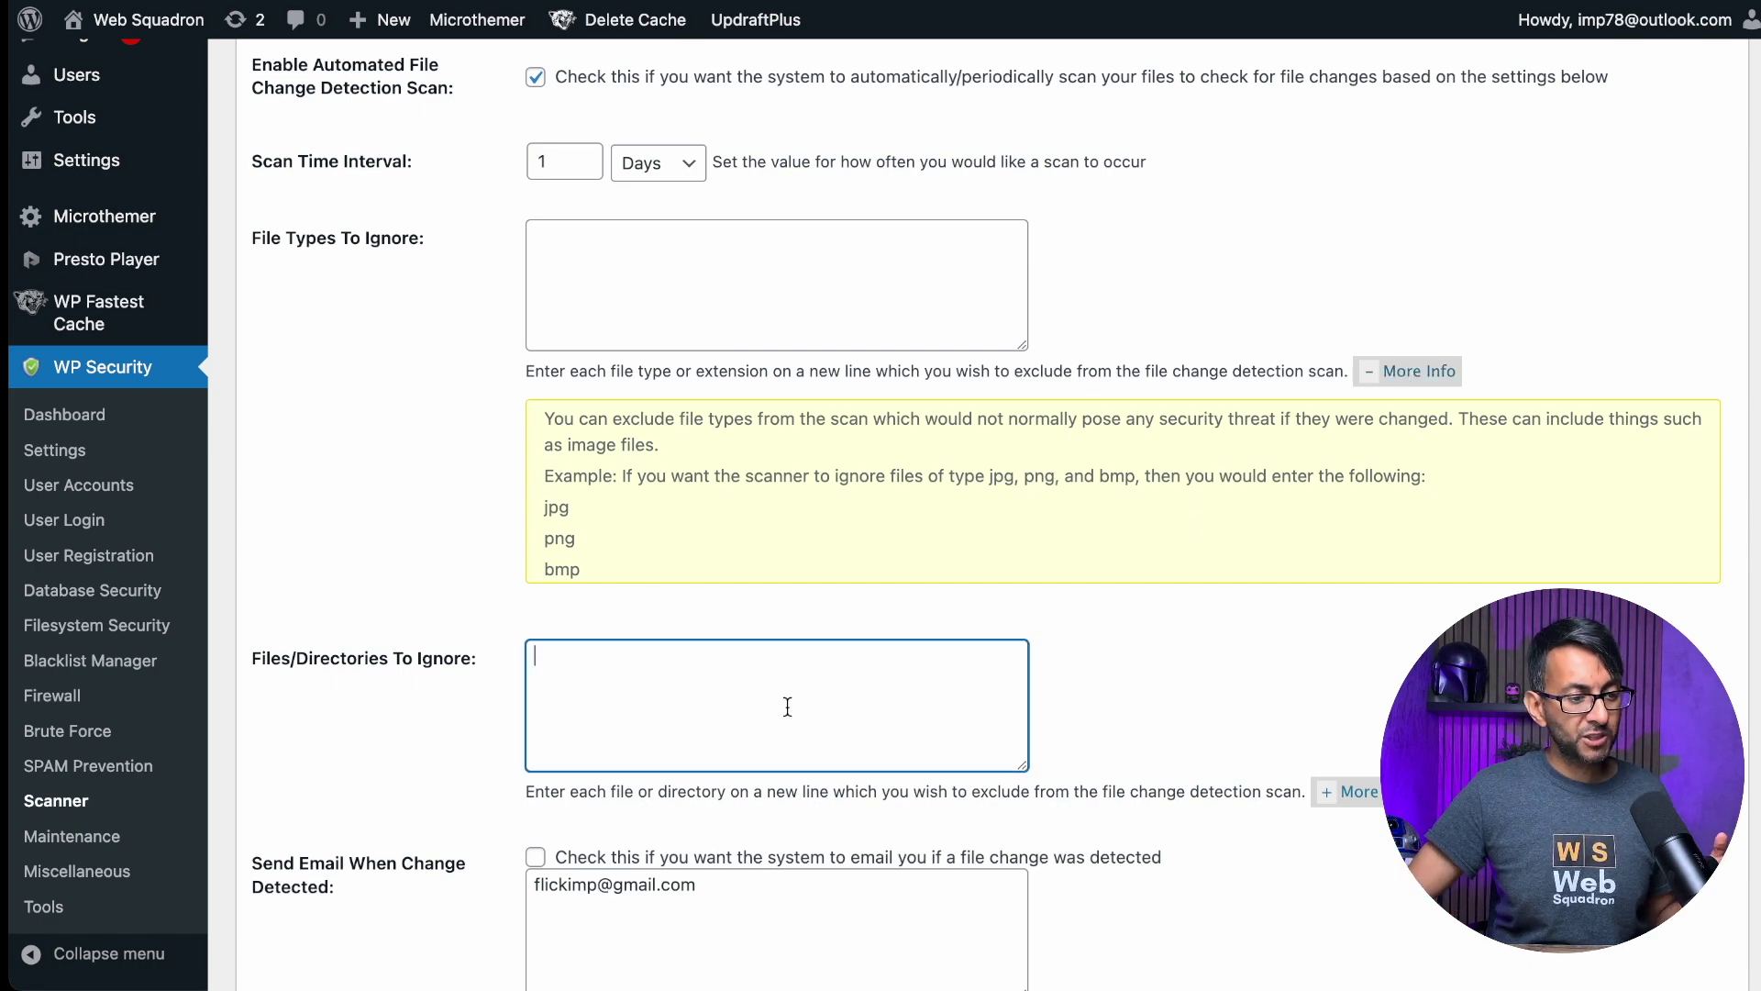
{"action": "left_click", "coordinate": [1356, 795]}
{"action": "scroll", "coordinate": [1142, 771], "scroll_direction": "down", "scroll_amount": 3}
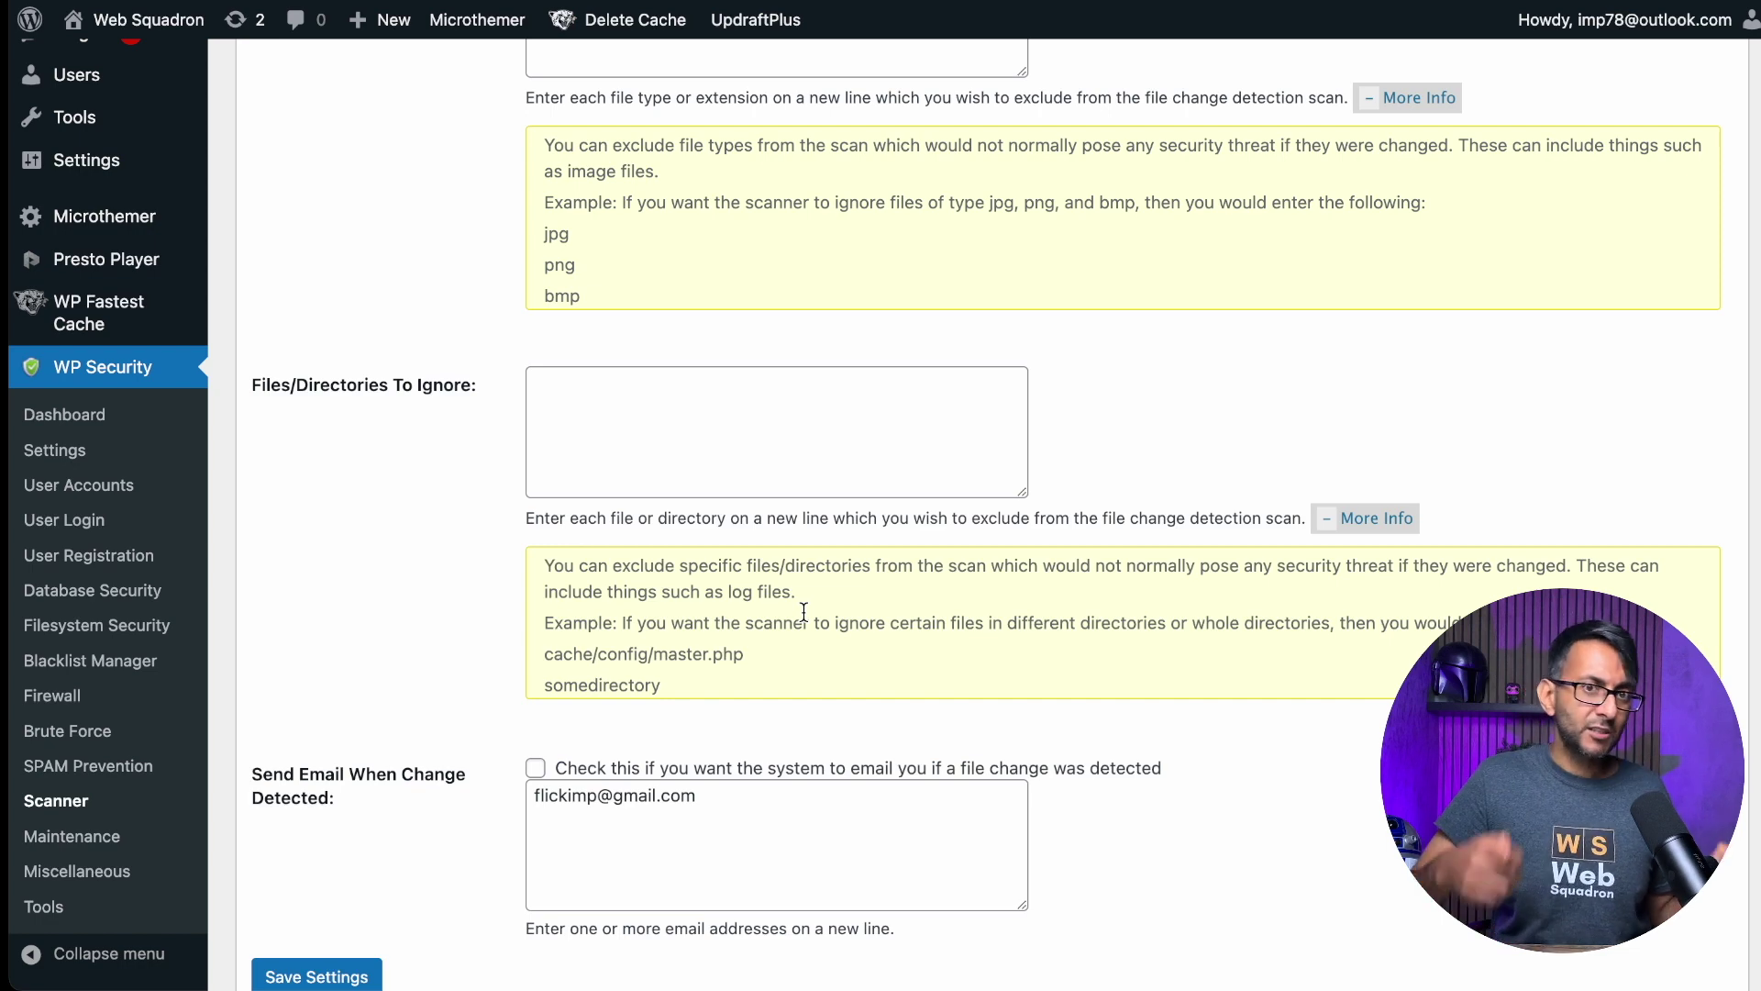
{"action": "scroll", "coordinate": [831, 662], "scroll_direction": "down", "scroll_amount": 3}
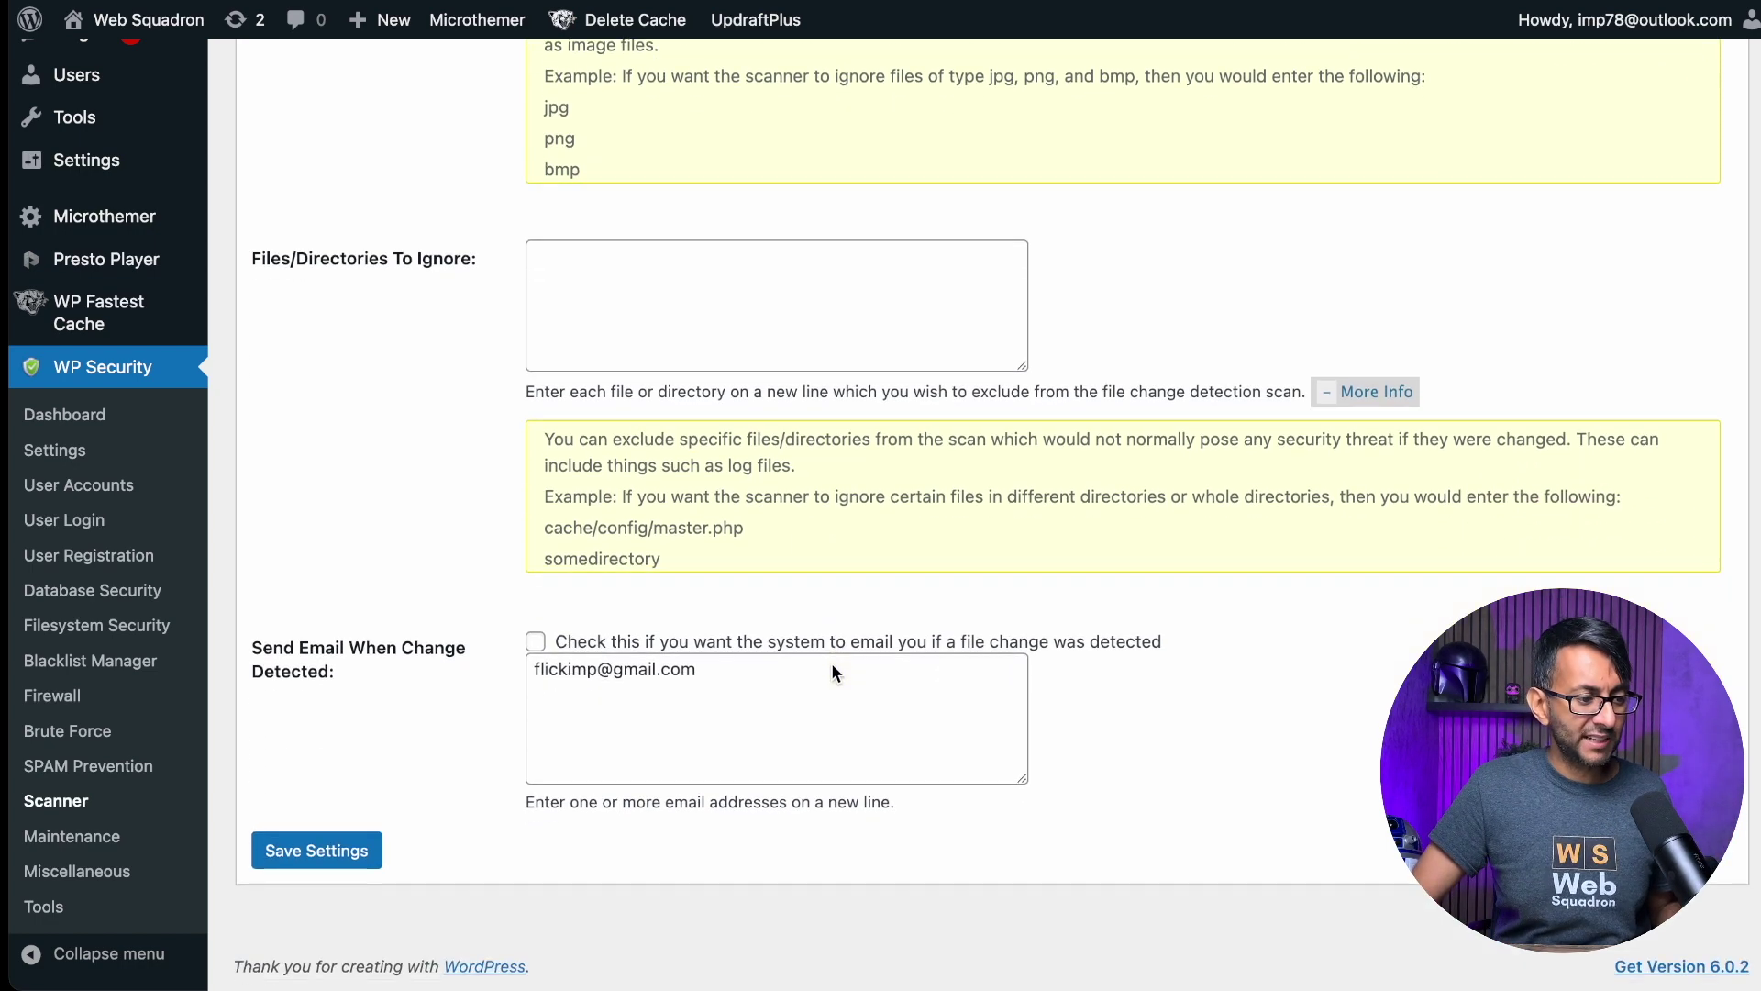
{"action": "left_click", "coordinate": [316, 974]}
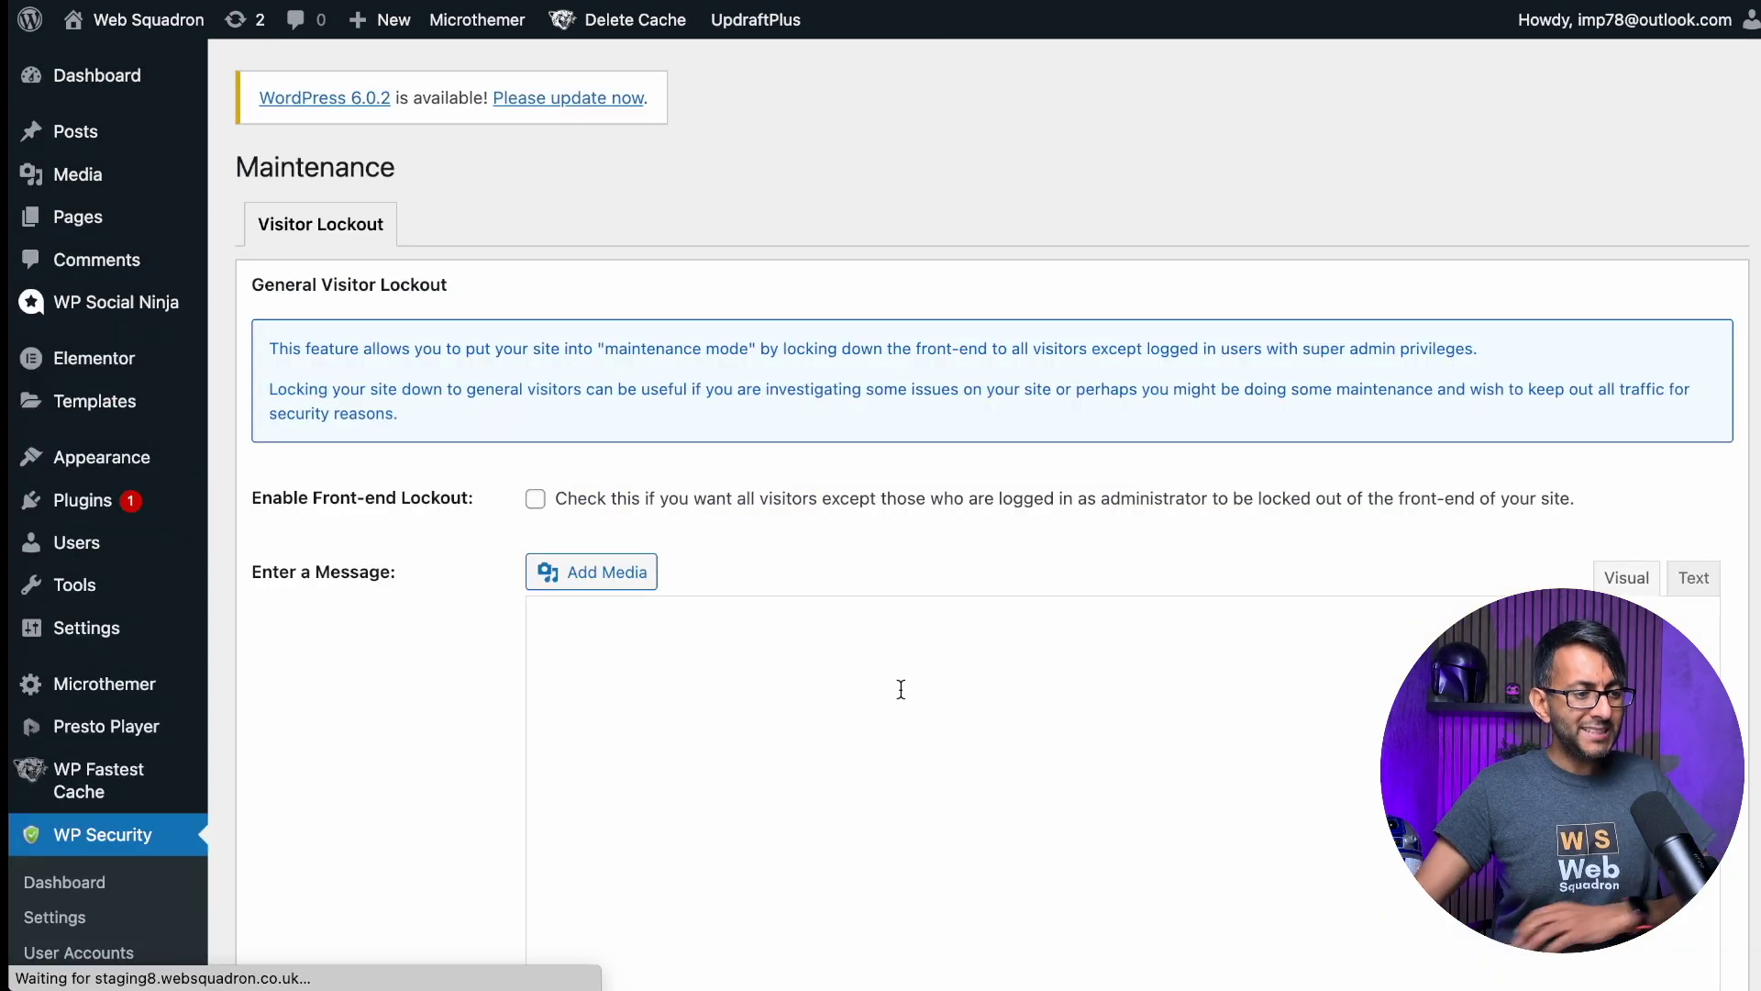
Look over the WP Security Dashboard, then go to the Maintenance visitor lockout page
{"action": "scroll", "coordinate": [795, 668], "scroll_direction": "down", "scroll_amount": 2}
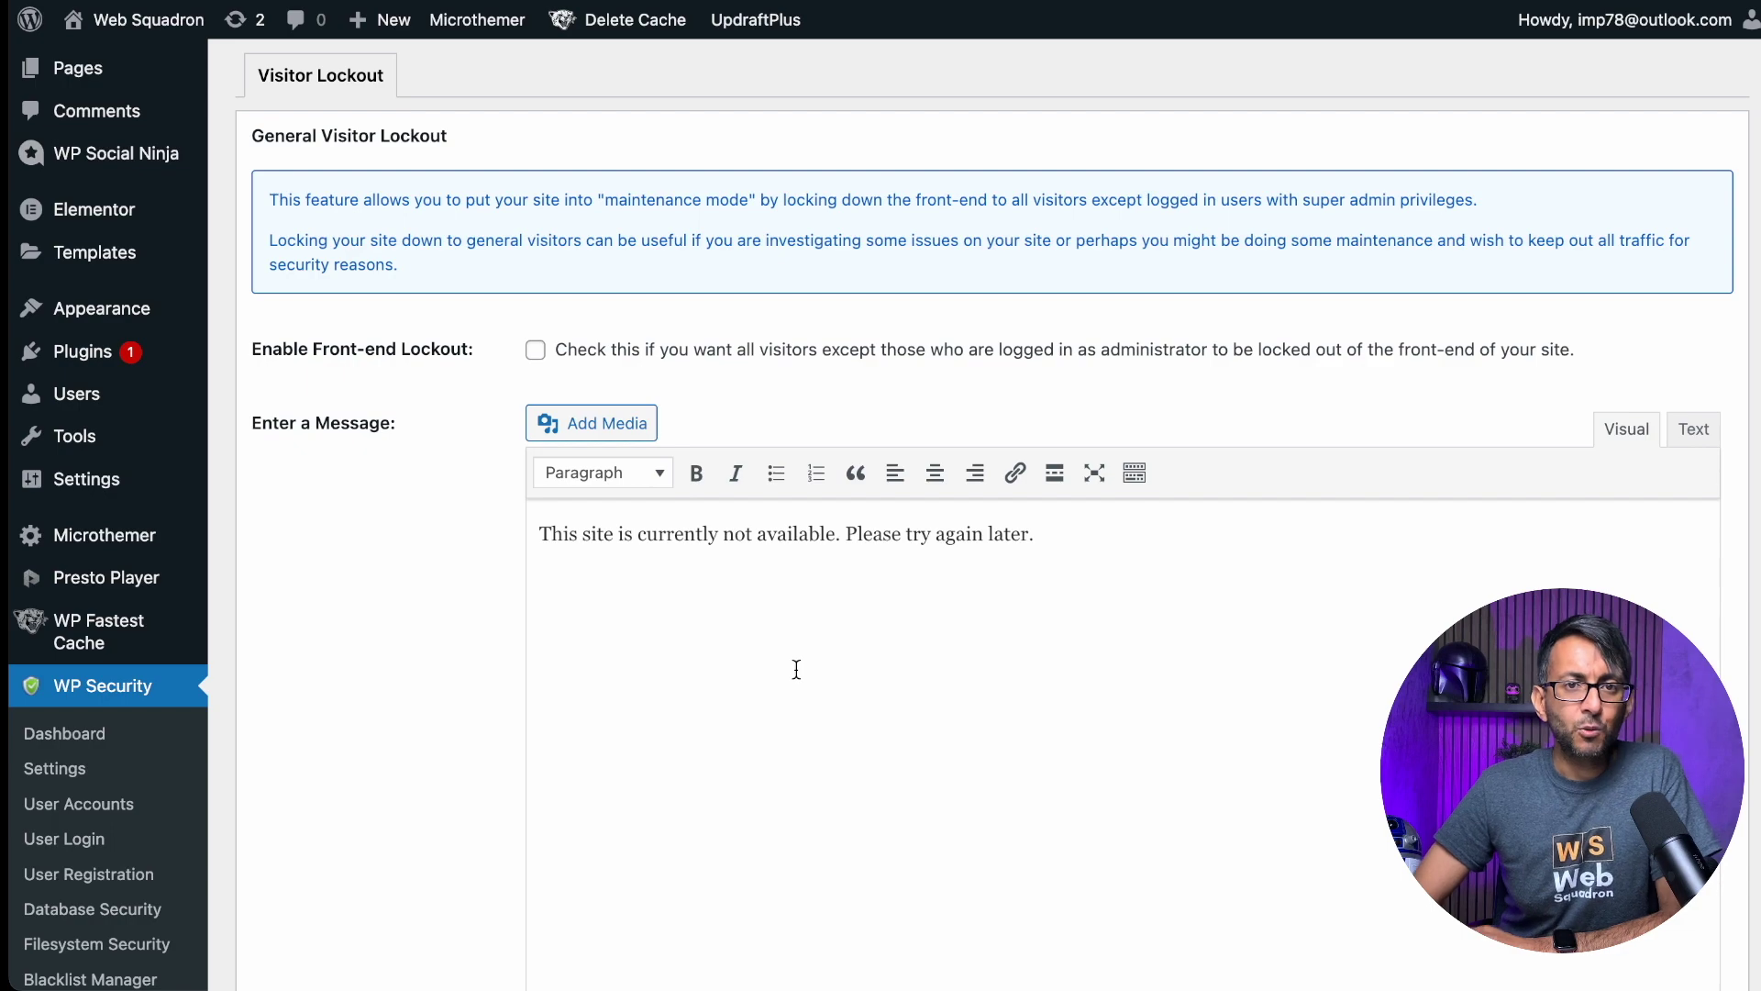
{"action": "left_click", "coordinate": [98, 734]}
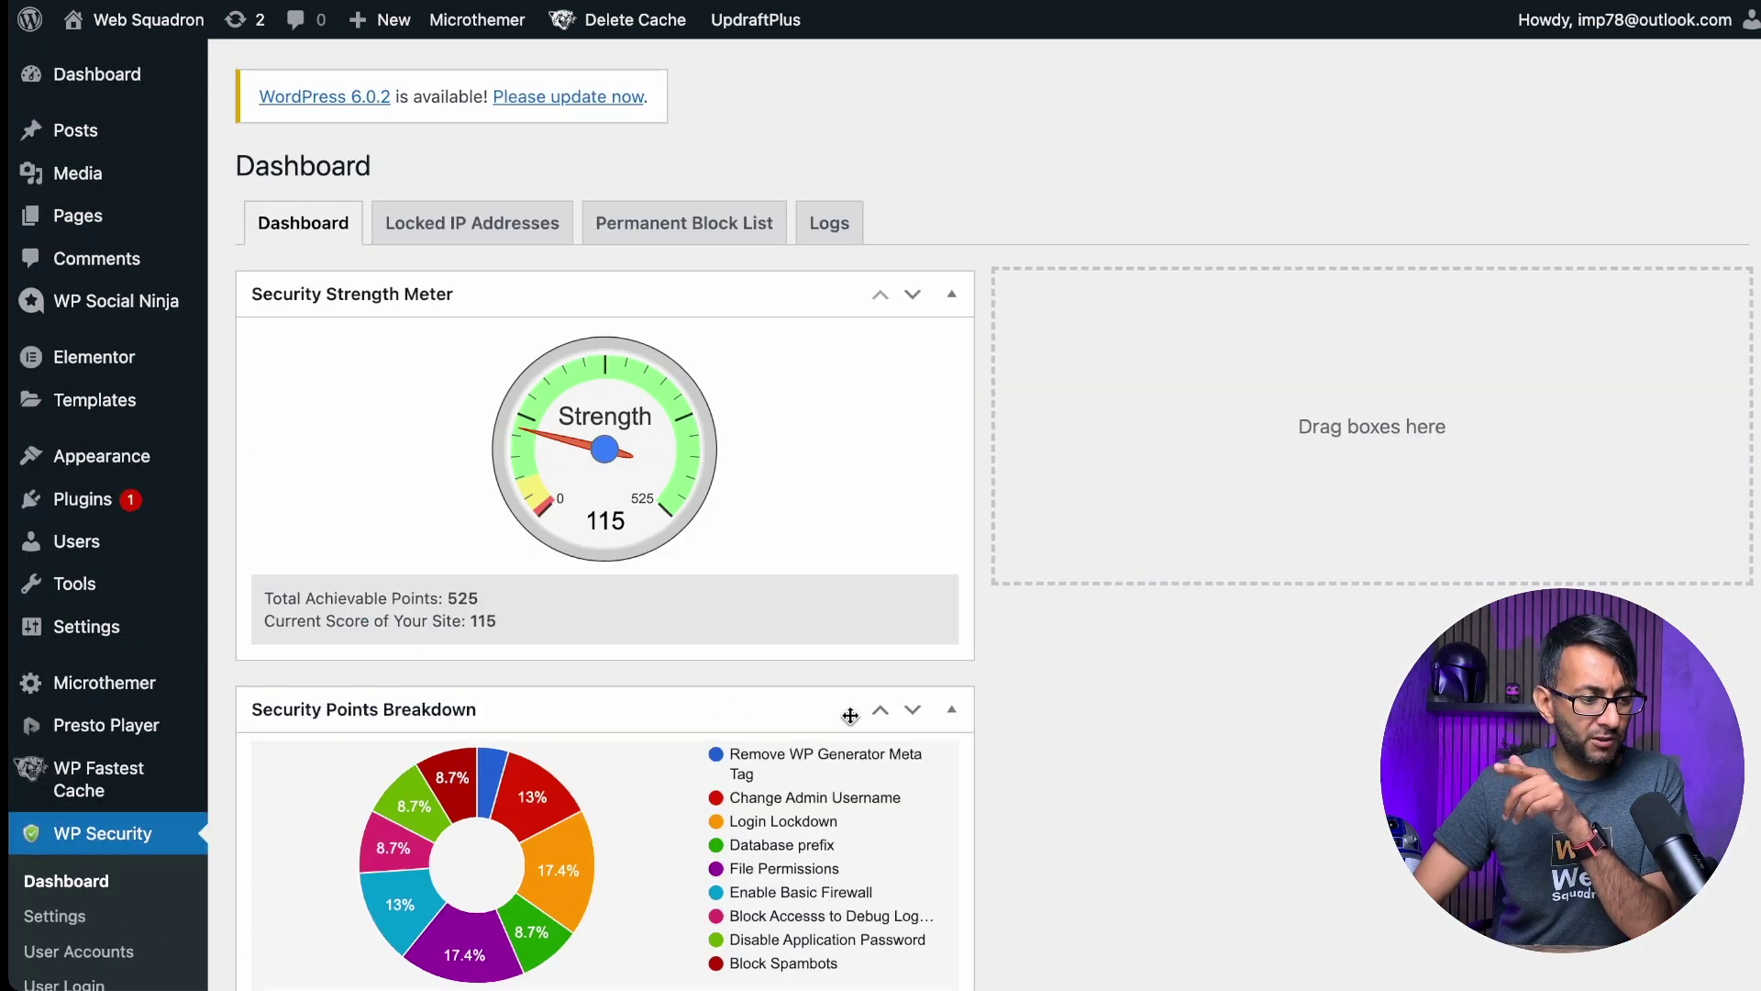
{"action": "scroll", "coordinate": [826, 711], "scroll_direction": "down", "scroll_amount": 10}
{"action": "scroll", "coordinate": [724, 660], "scroll_direction": "down", "scroll_amount": 5}
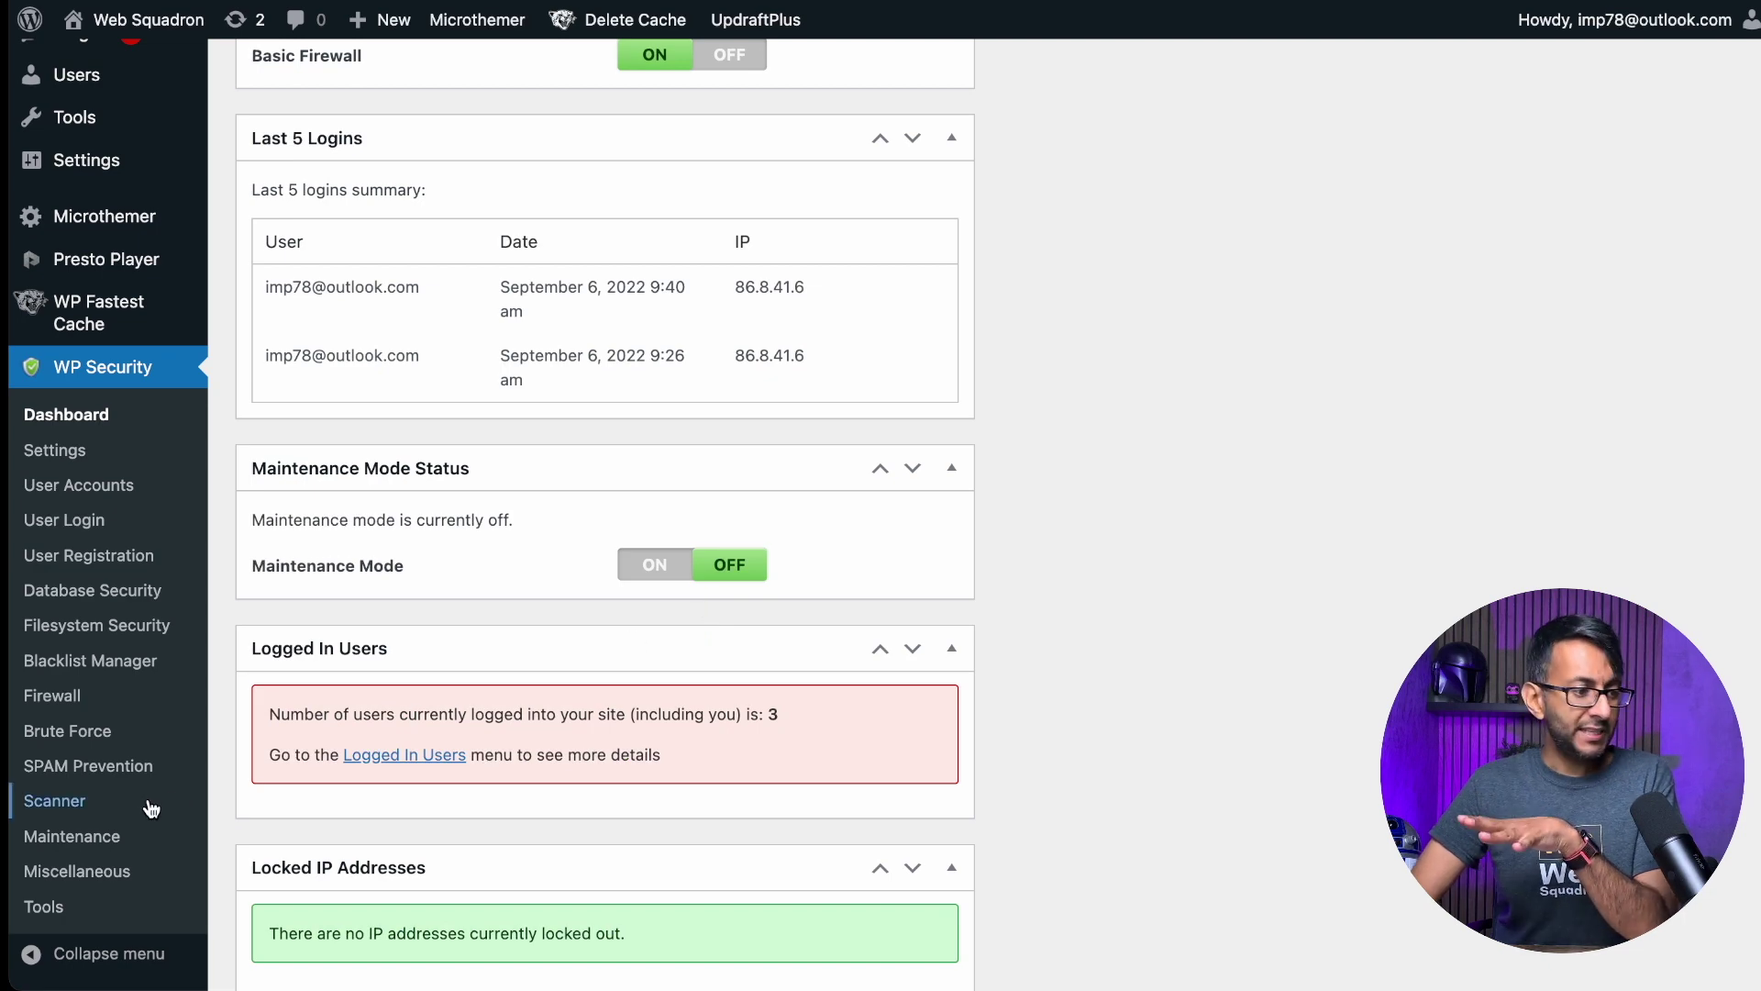
{"action": "scroll", "coordinate": [119, 826], "scroll_direction": "down", "scroll_amount": 3}
{"action": "left_click", "coordinate": [94, 851]}
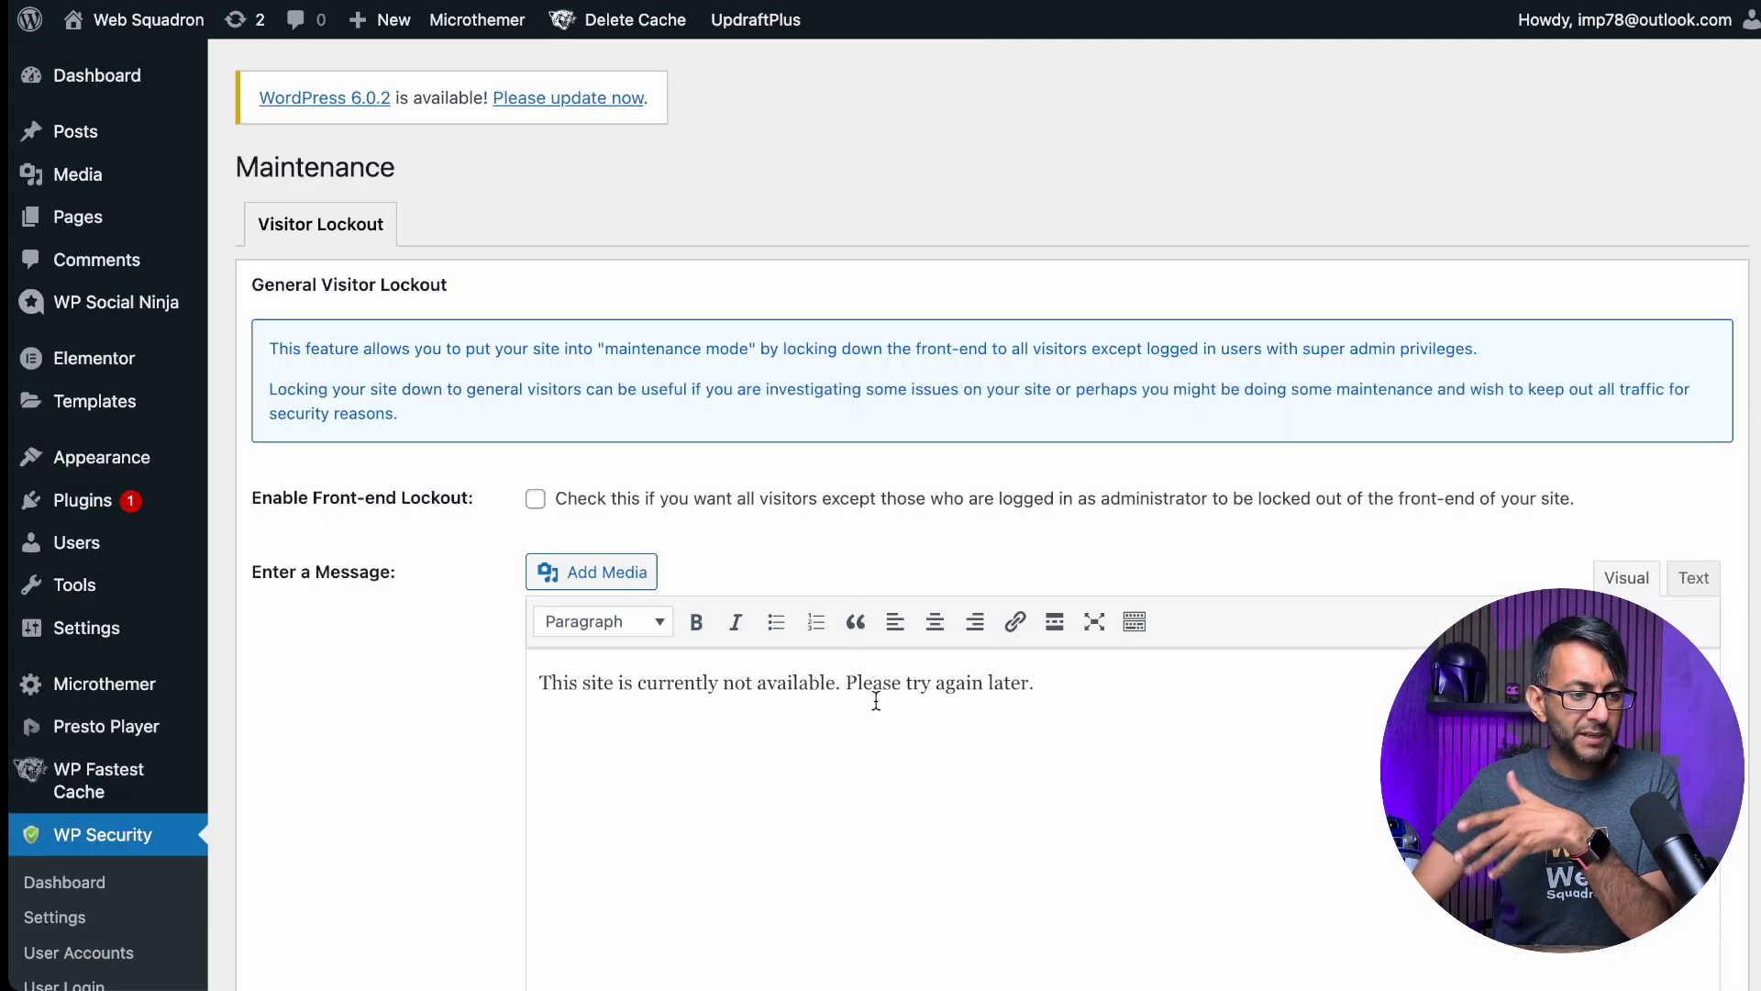
Bold and centre the 'This site is currently not available' lockout message, then go to Miscellaneous
{"action": "scroll", "coordinate": [912, 771], "scroll_direction": "down", "scroll_amount": 1}
{"action": "left_click_drag", "start_coordinate": [1083, 592], "coordinate": [743, 548]}
{"action": "left_click", "coordinate": [696, 528]}
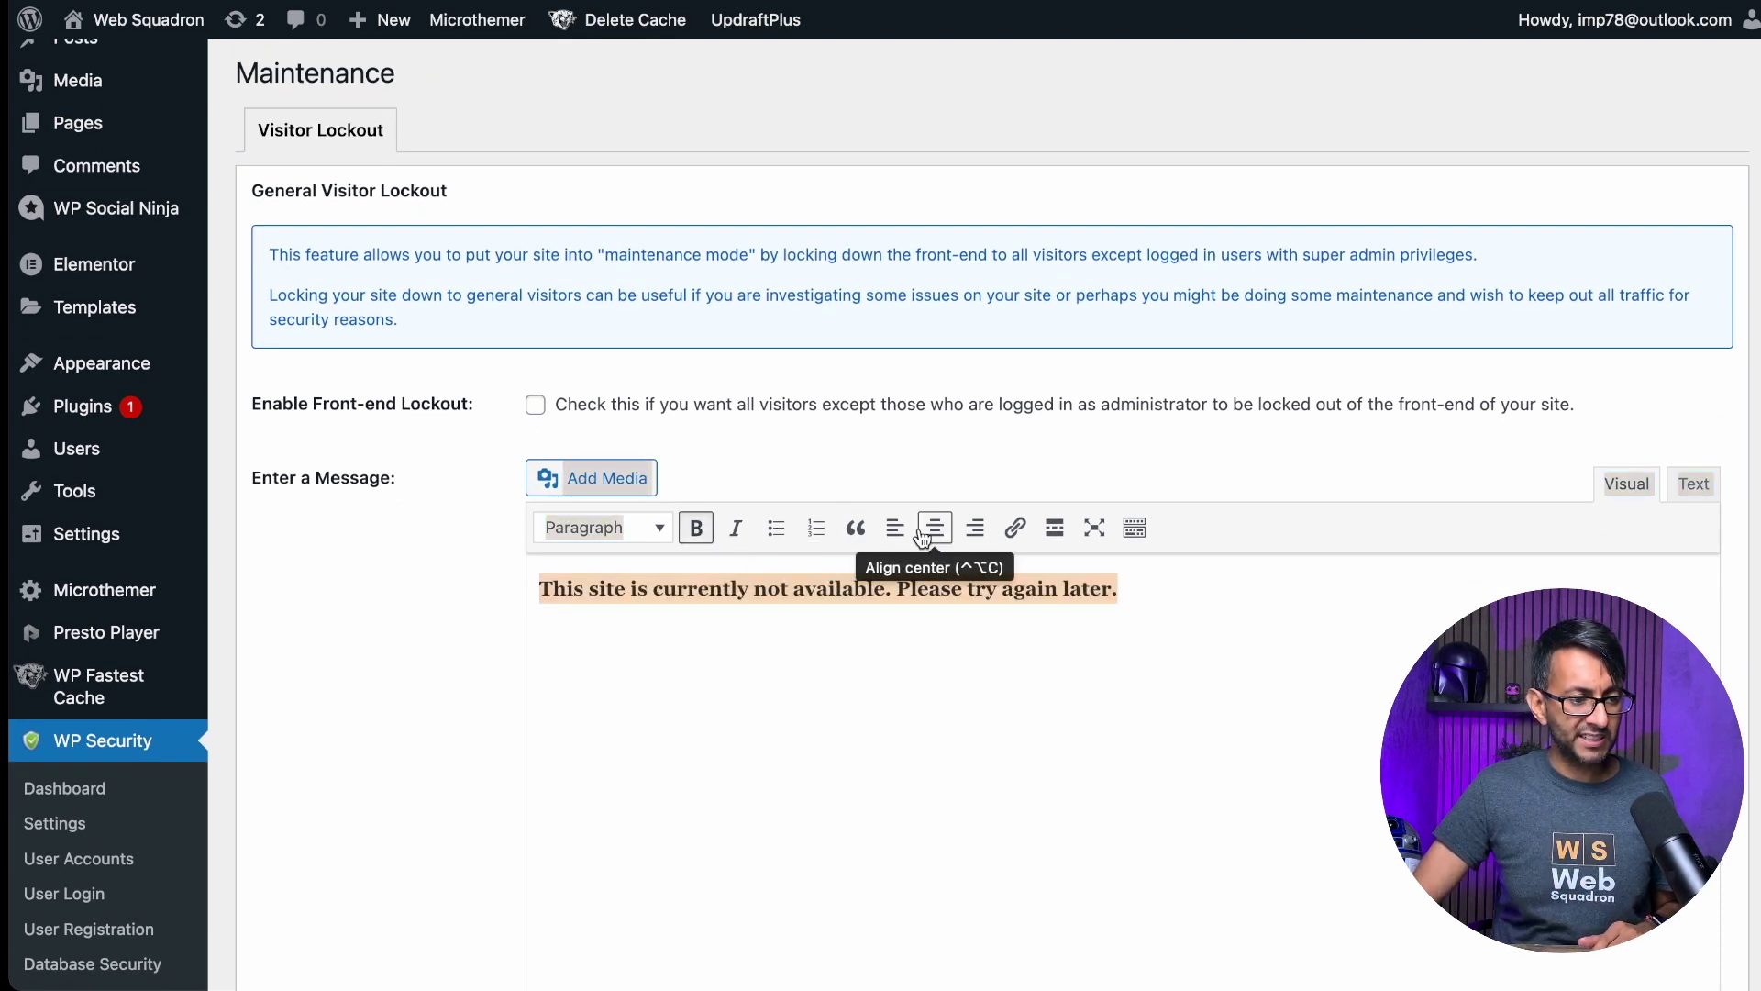
{"action": "left_click", "coordinate": [934, 527]}
{"action": "left_click", "coordinate": [1078, 655]}
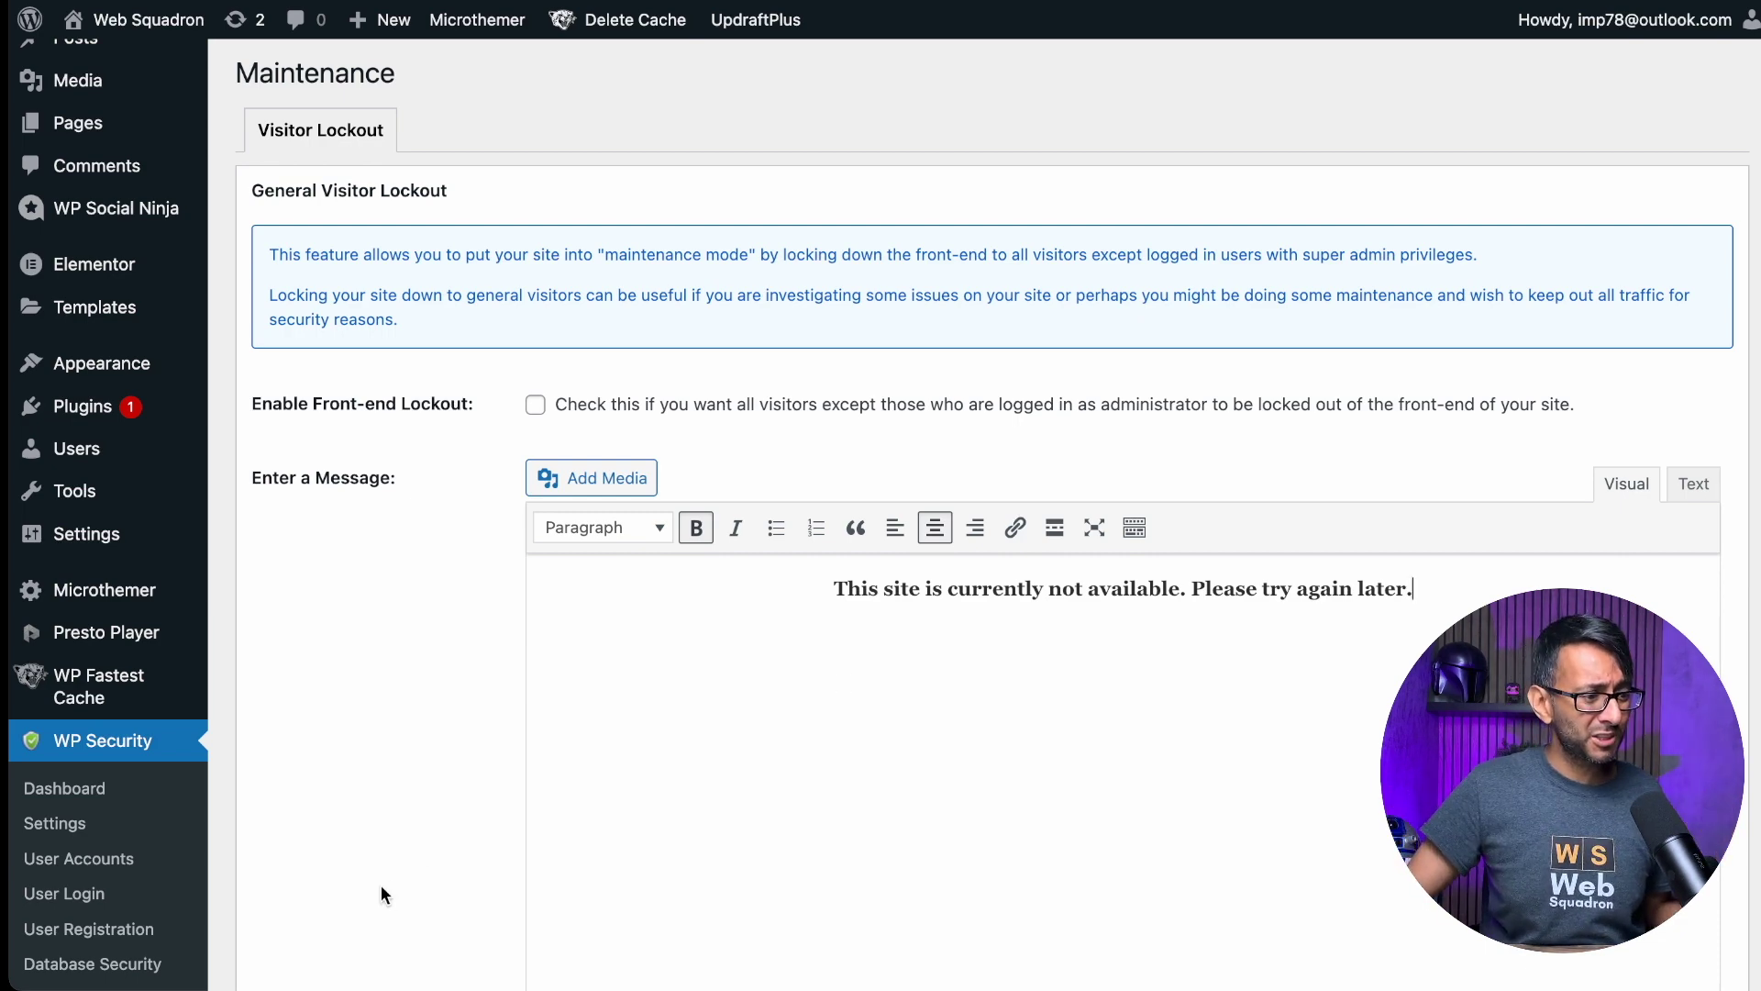
{"action": "scroll", "coordinate": [68, 853], "scroll_direction": "down", "scroll_amount": 5}
{"action": "left_click", "coordinate": [116, 832]}
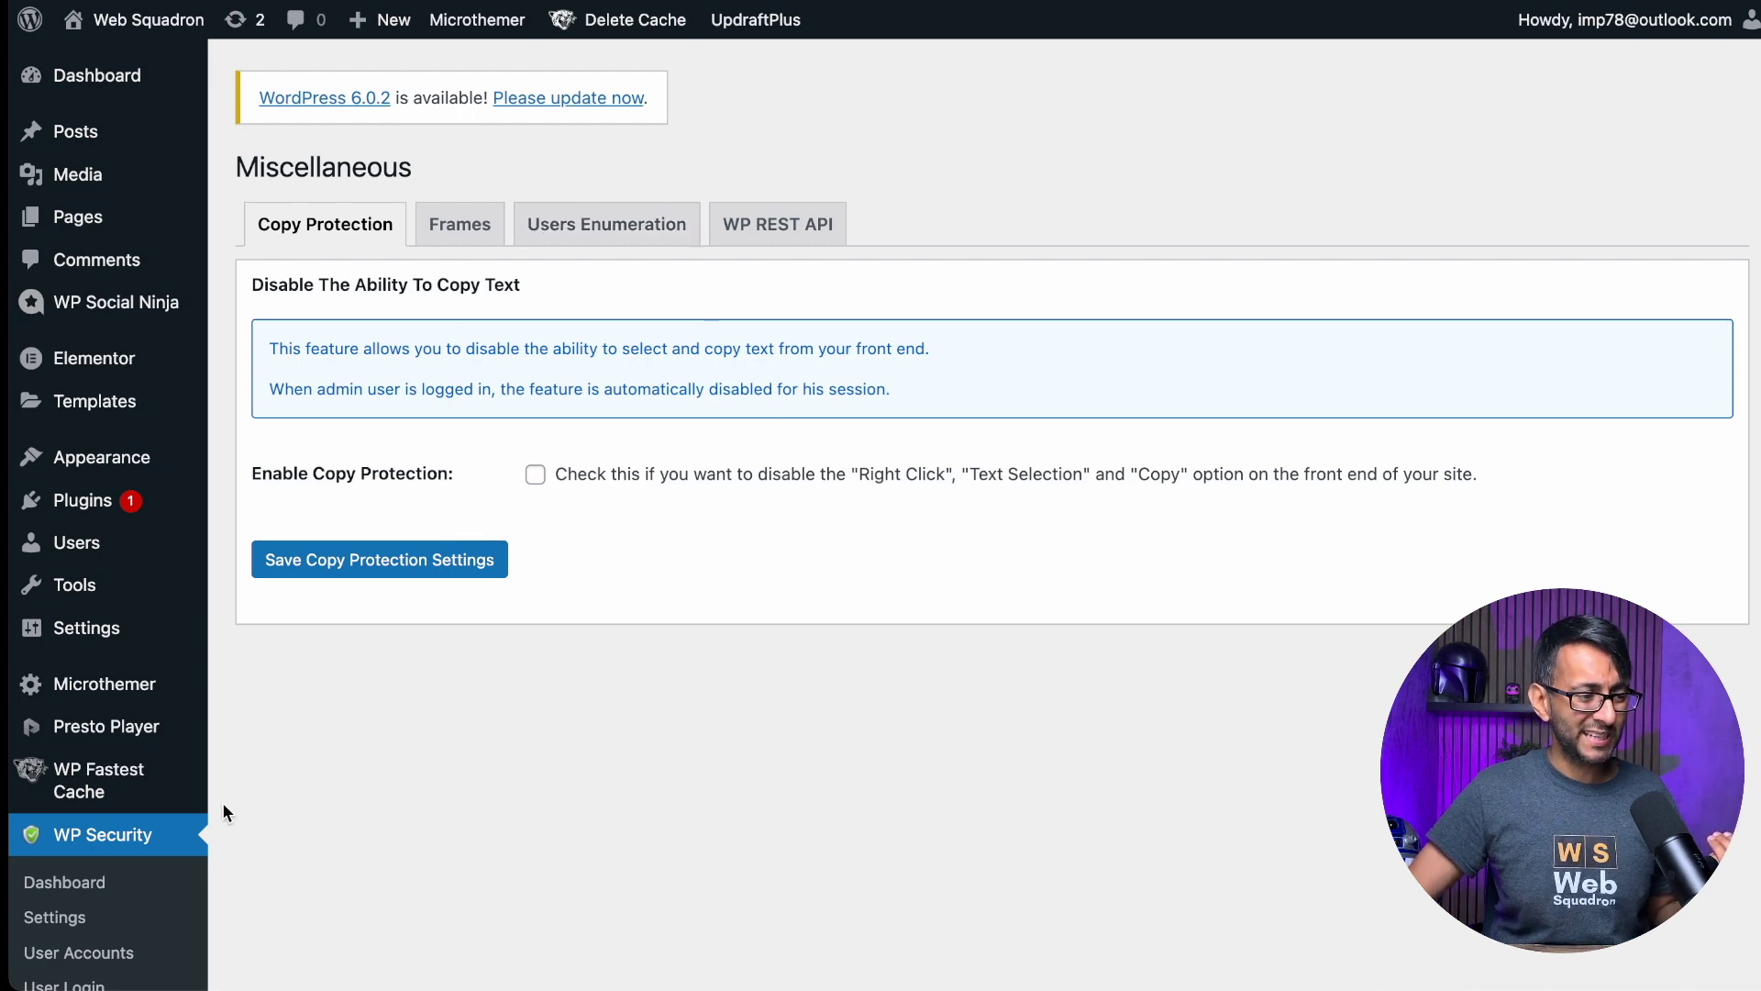
Return to the WP Security Dashboard and review the strength meter's 115 of 525 points
{"action": "left_click", "coordinate": [66, 881]}
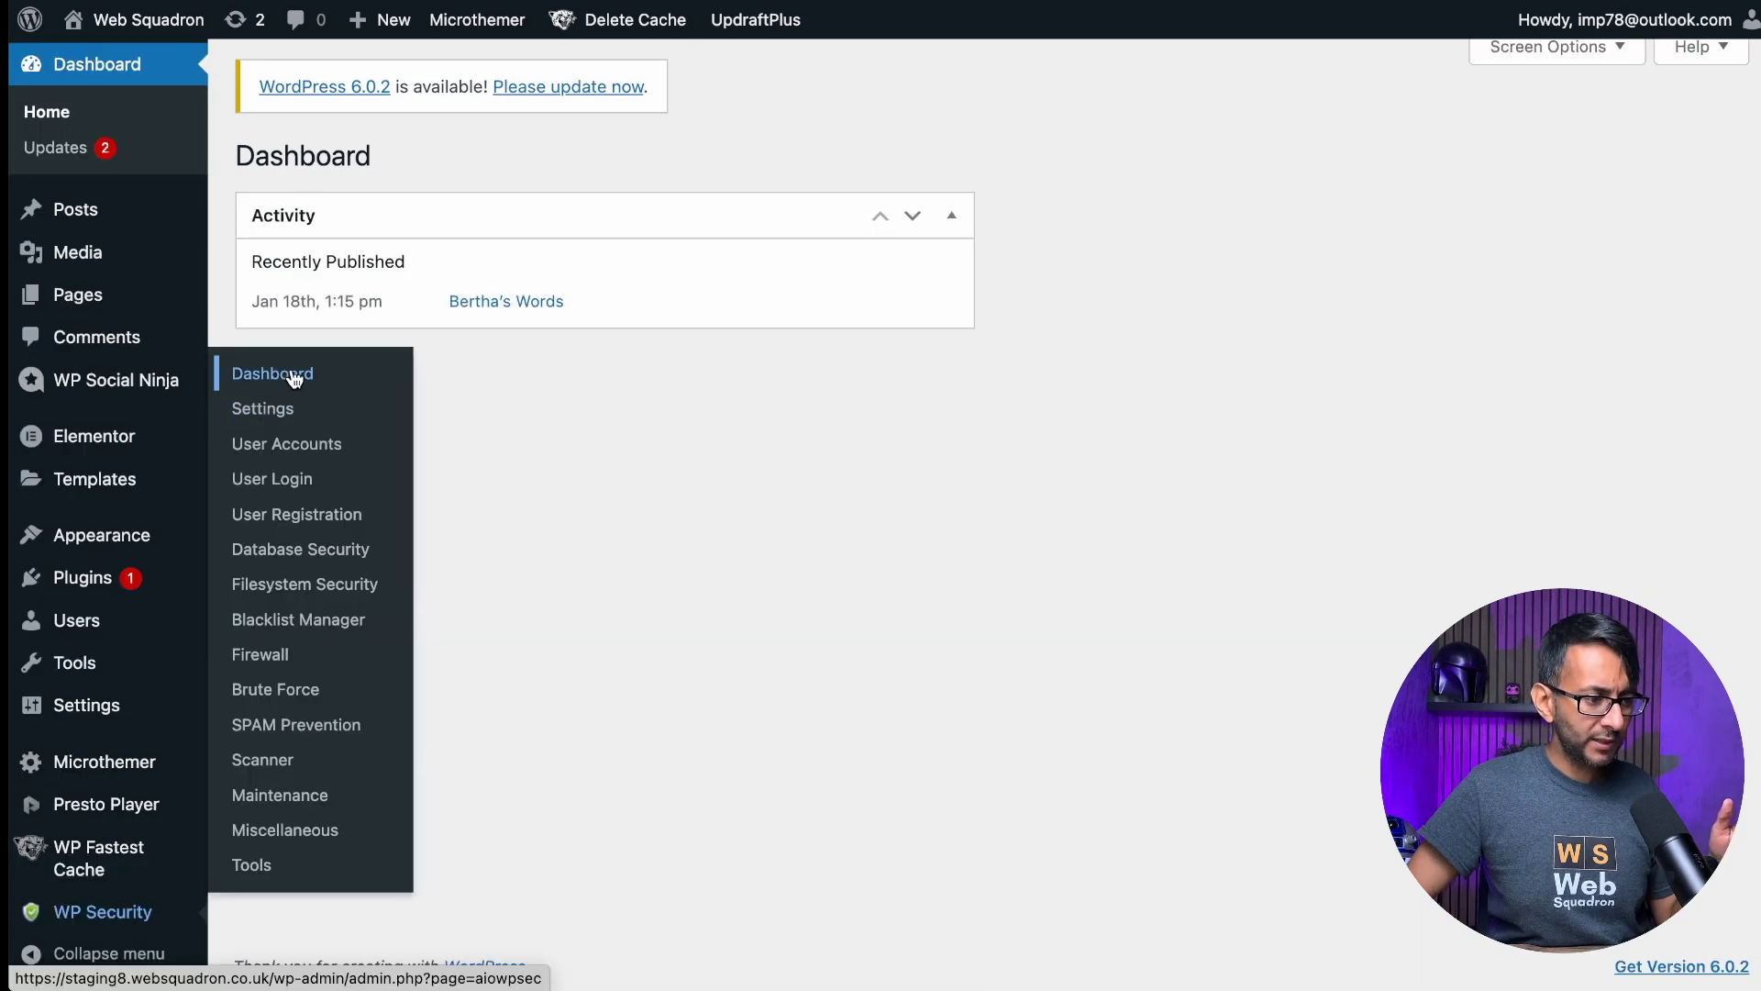
{"action": "left_click", "coordinate": [275, 370]}
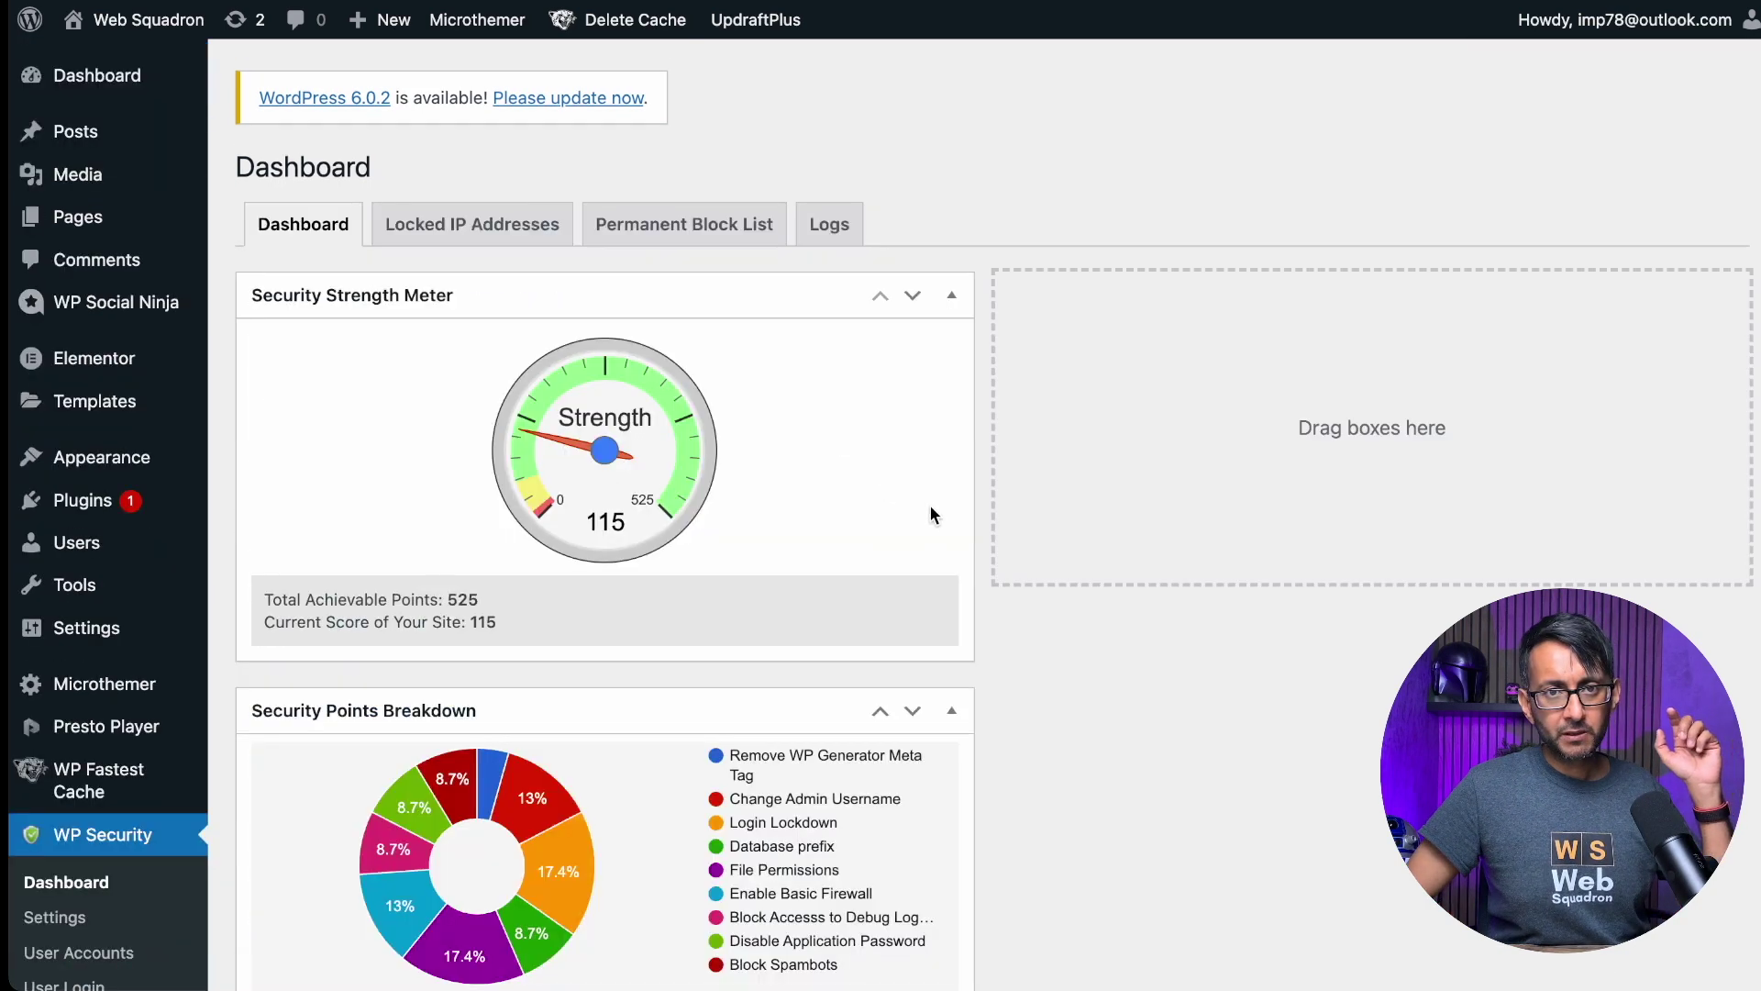